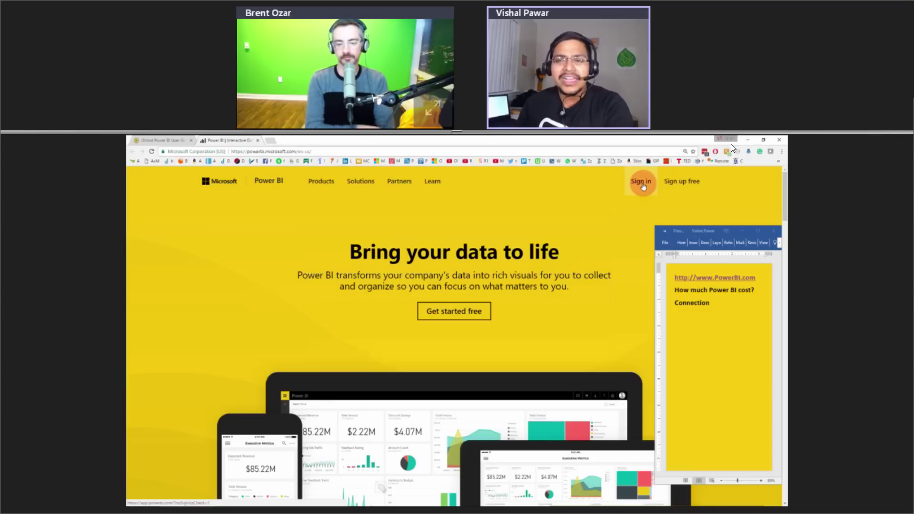
Open the Power BI Desktop product page on the Power BI website.
mouse_move(322, 184)
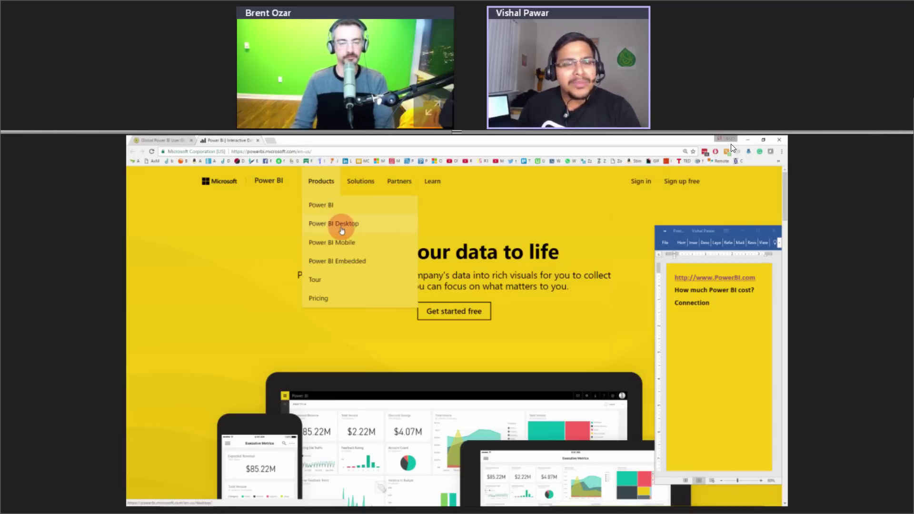
left_click(342, 229)
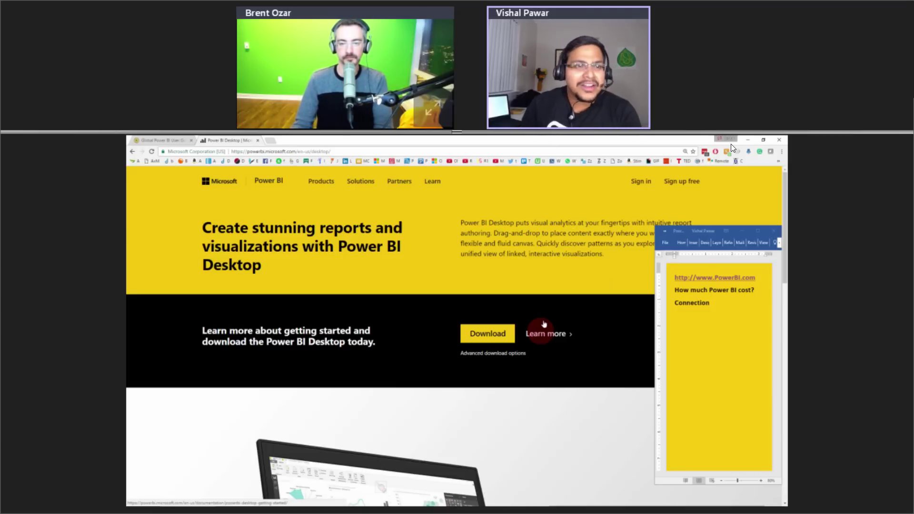
Download the raw Excel data from the 2017 Data Professional Salary Survey post and open the workbook.
key("alt+Tab")
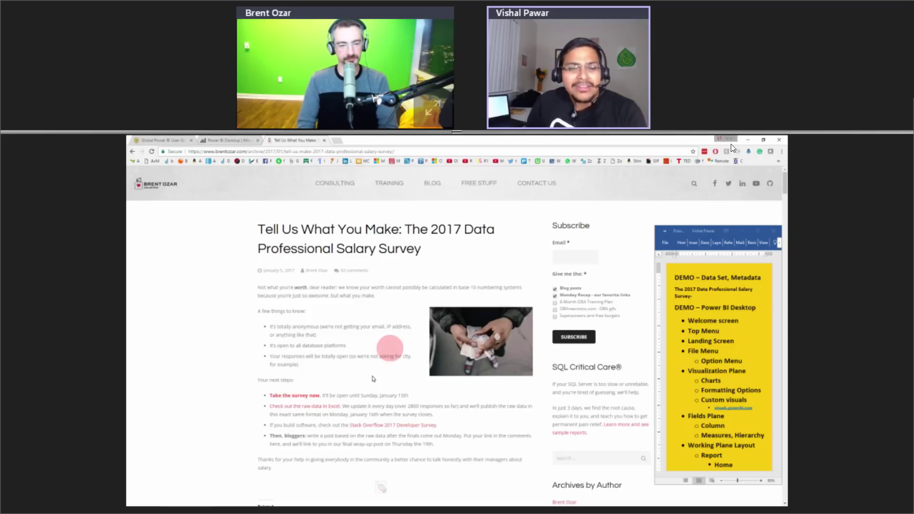
scroll(308, 409, "down", 1)
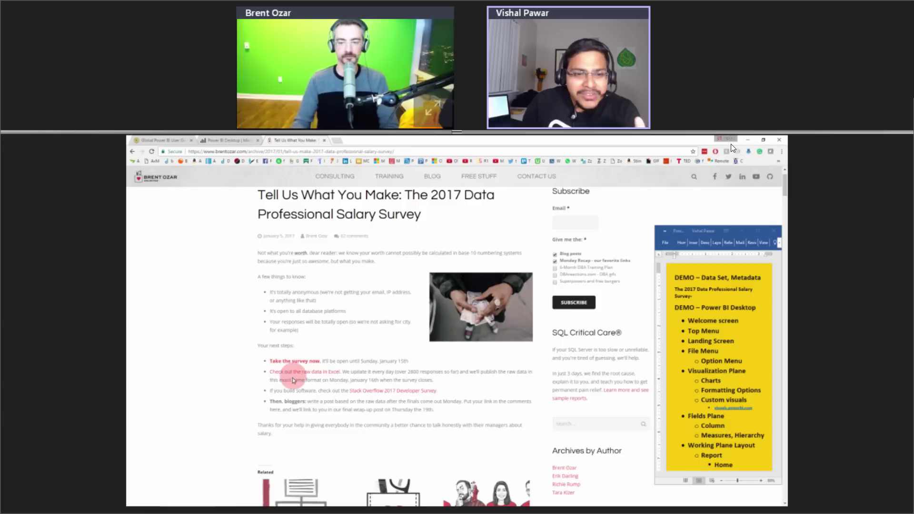
left_click(299, 377)
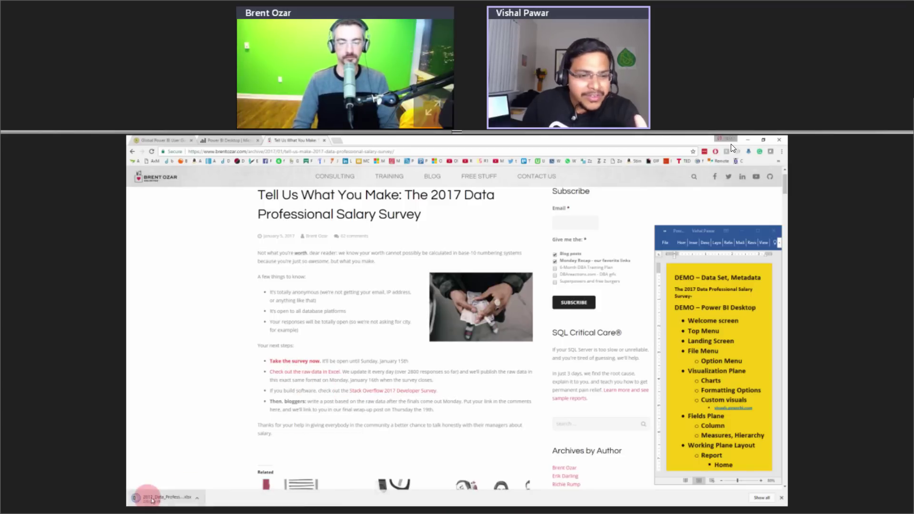
left_click(159, 496)
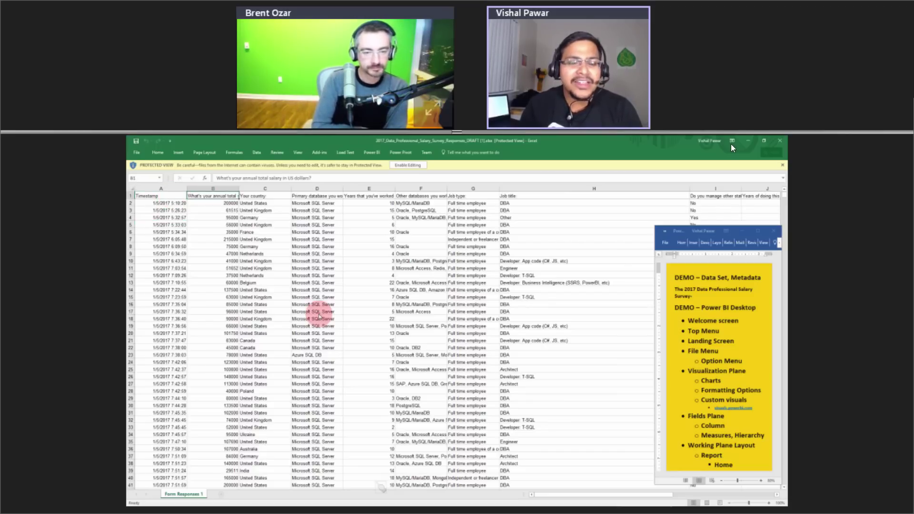
Examine the survey's column headers in row 1, from annual salary through team size and database servers.
key("Right")
key("Right")
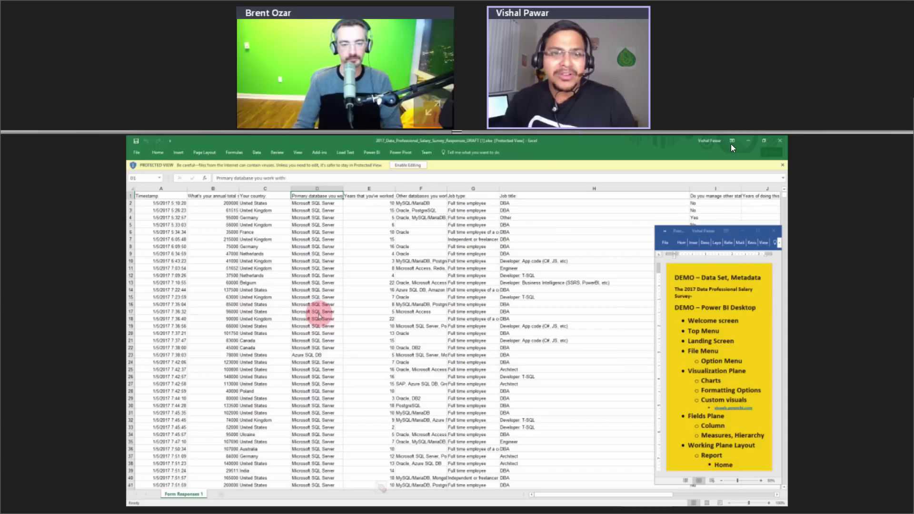
key("Right")
key("Right")
key("Right")
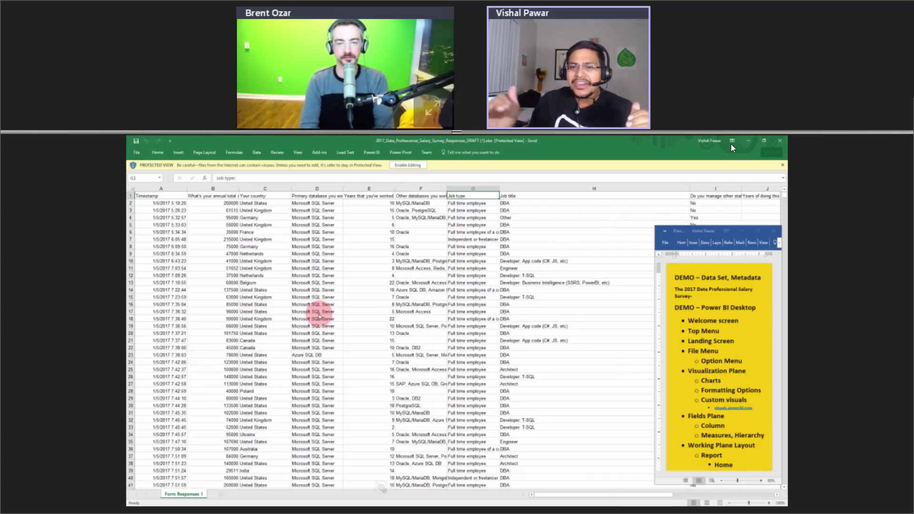
key("Right")
key("Right")
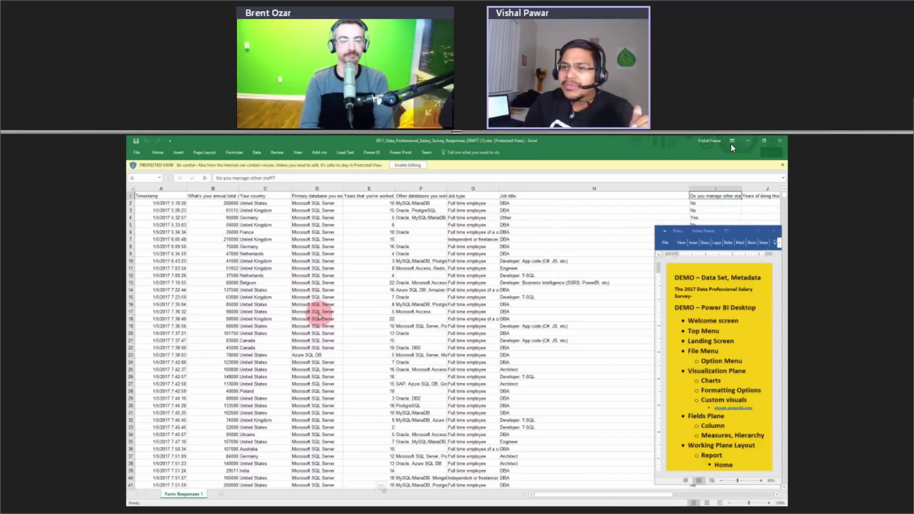
key("Right")
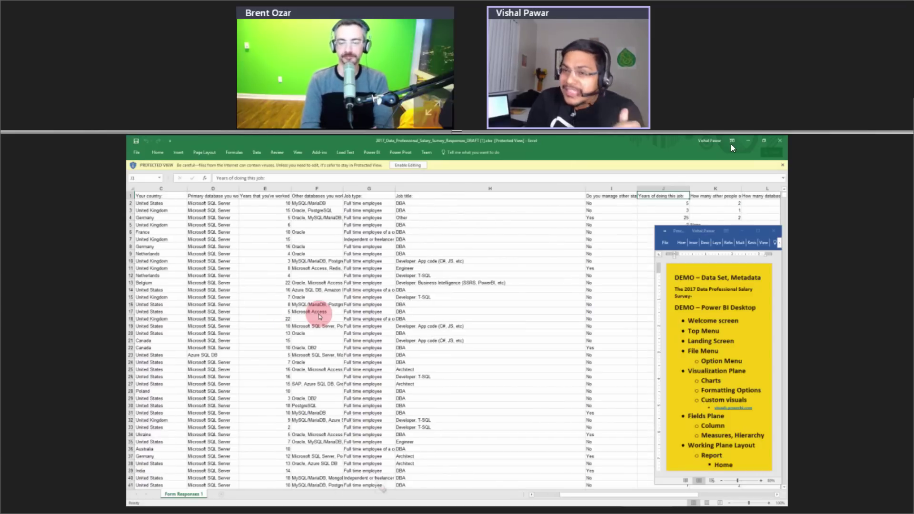
key("Right")
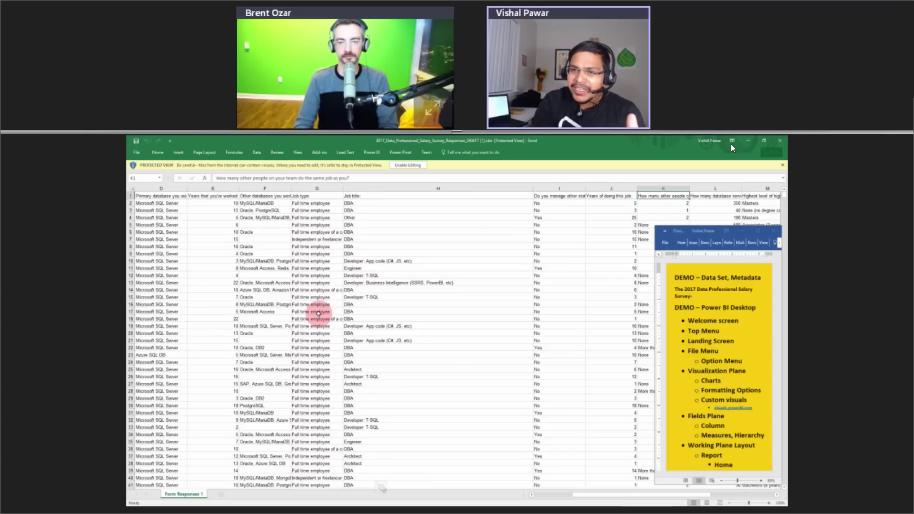
key("Right")
key("Left")
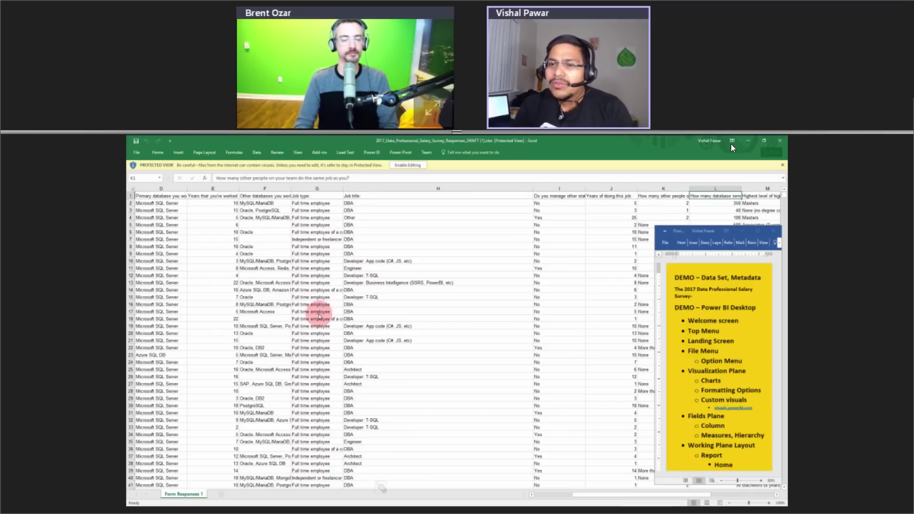
Examine the first response in row 2 across the team size, servers, education, certification and working hours columns.
key("Down")
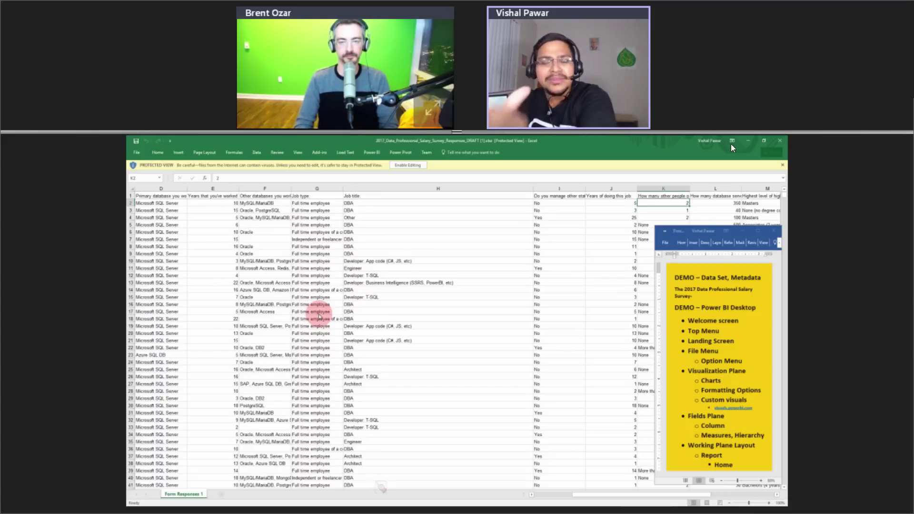
key("Right")
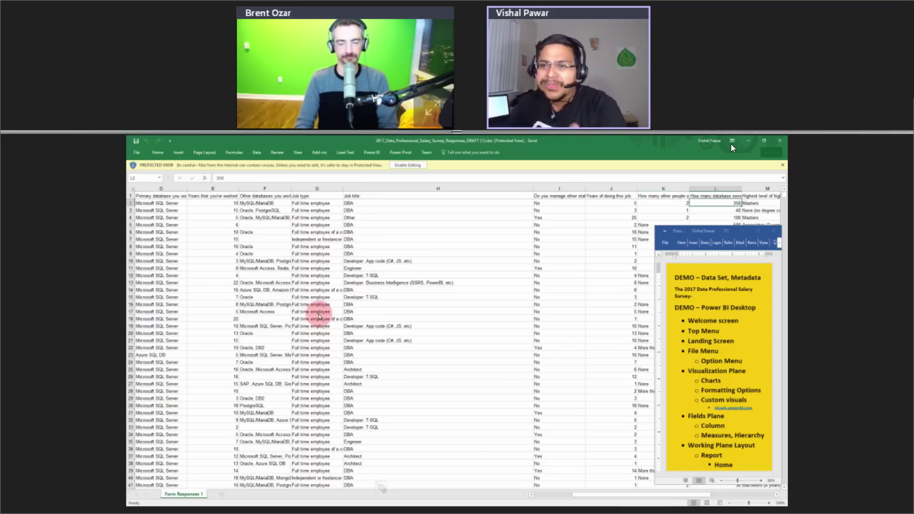
key("Right")
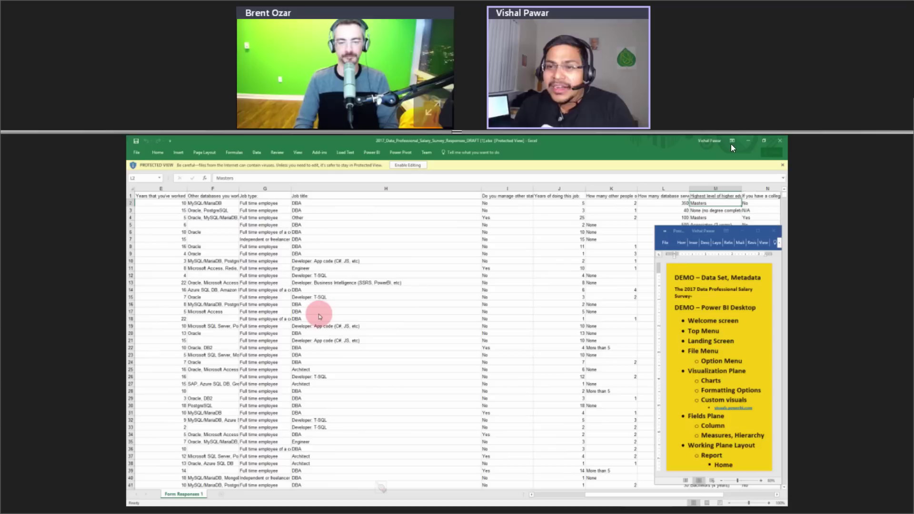
key("Right")
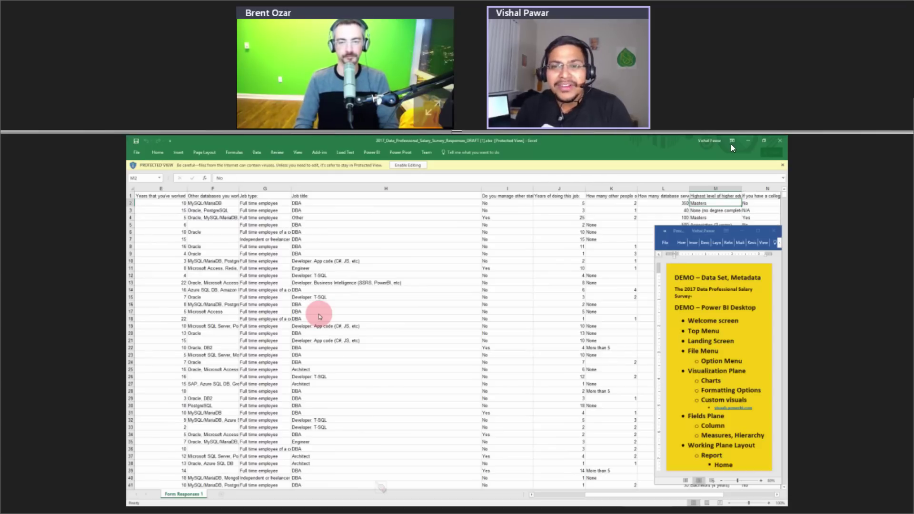
key("Left")
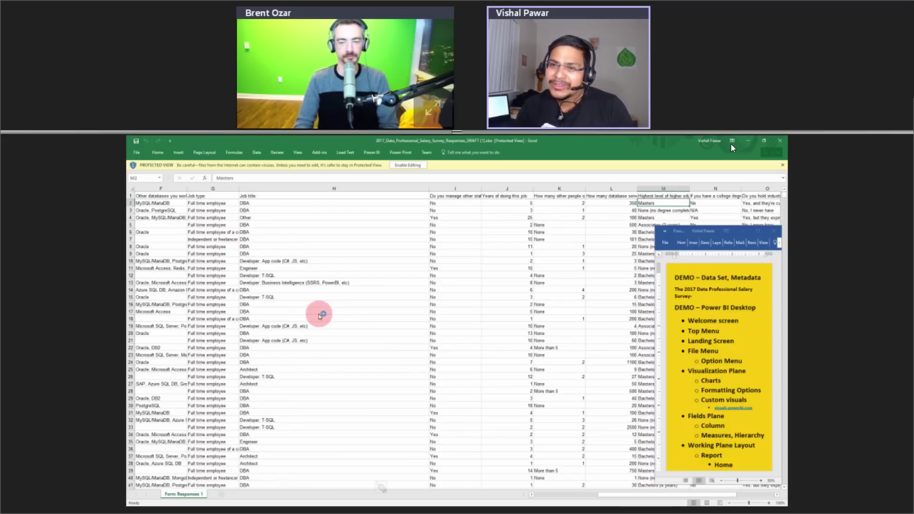
key("Right")
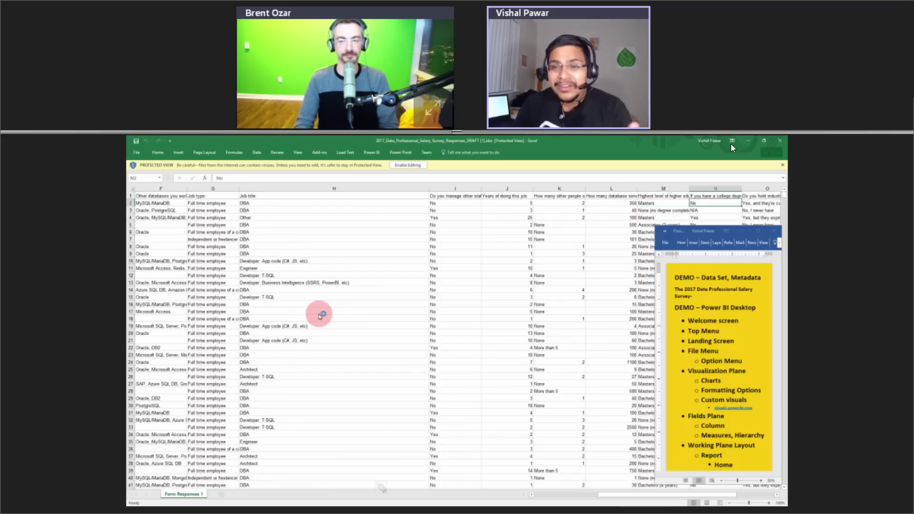
key("Right")
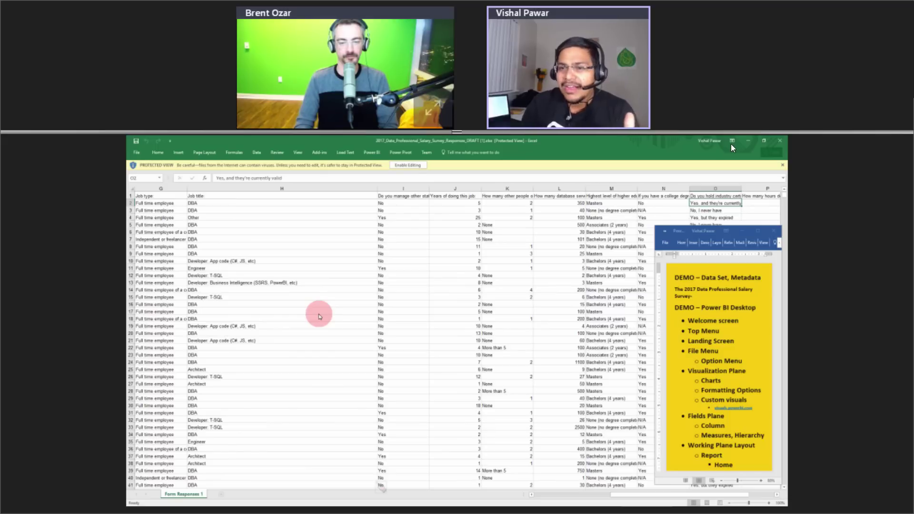
key("Left")
key("Left")
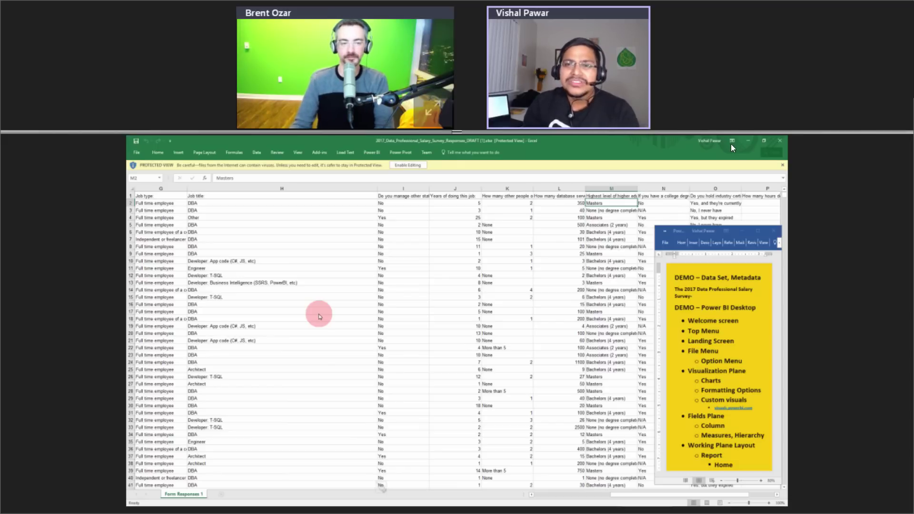
key("Right")
key("Right")
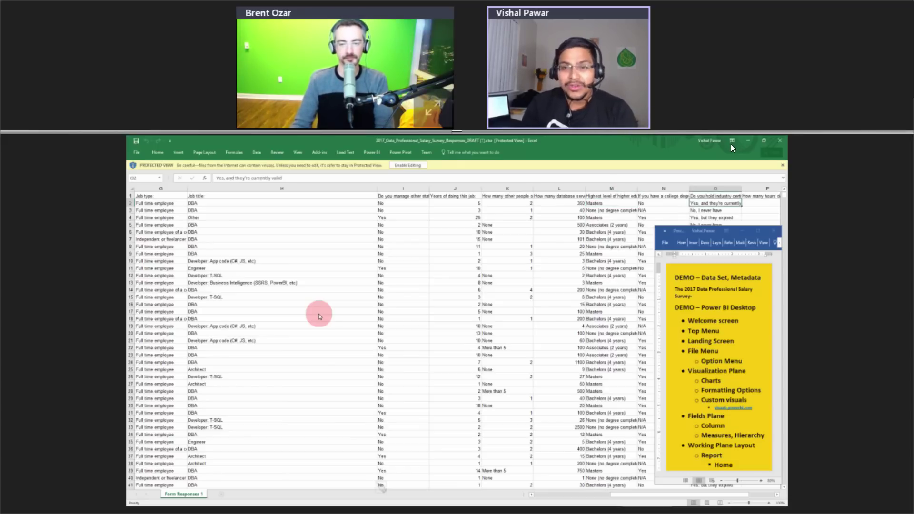
key("Right")
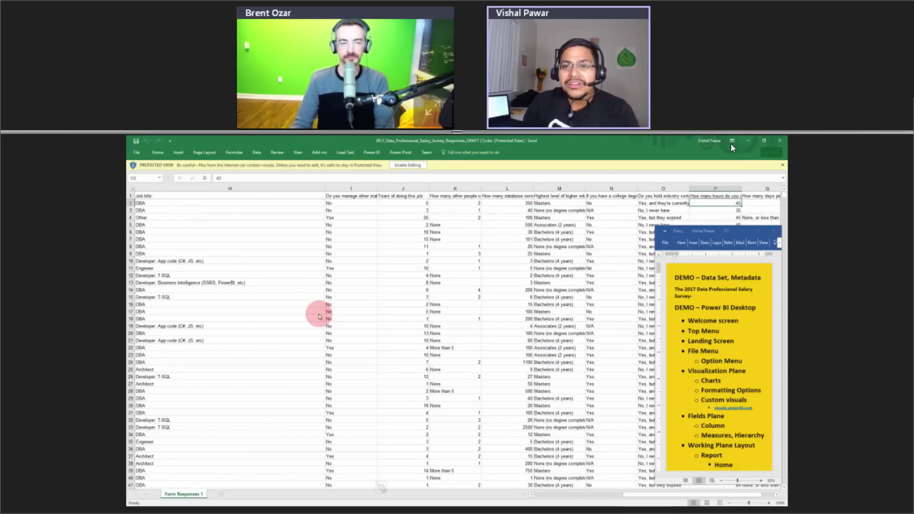
key("Right")
key("Left")
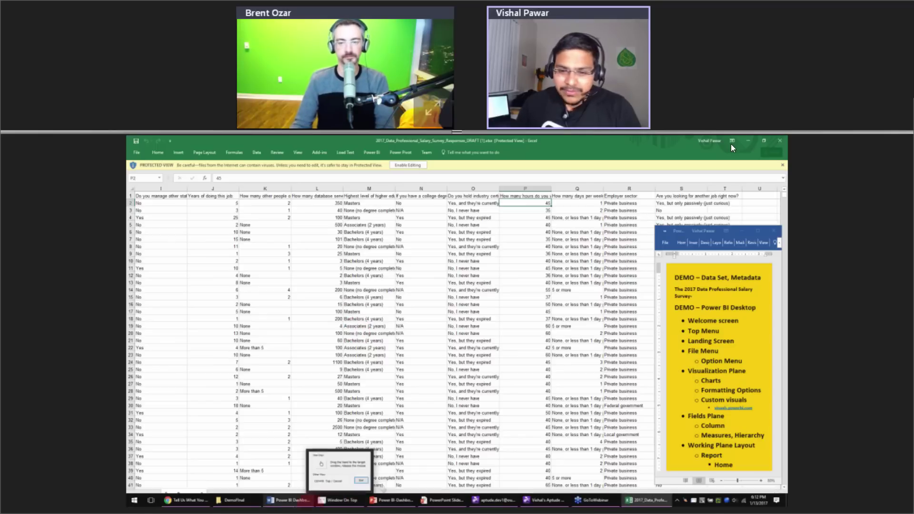
Switch to the DemoFinal folder and launch Power BI Desktop by searching Windows for "power".
left_click(236, 499)
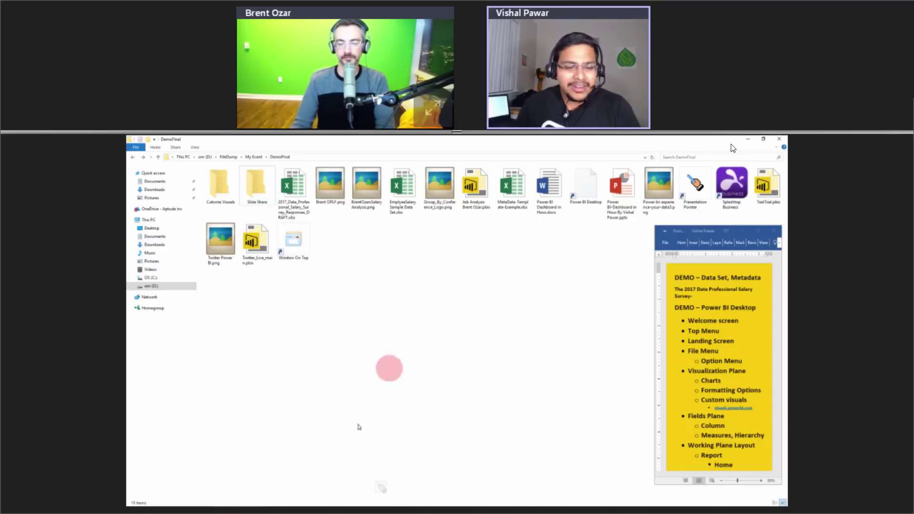
key("super")
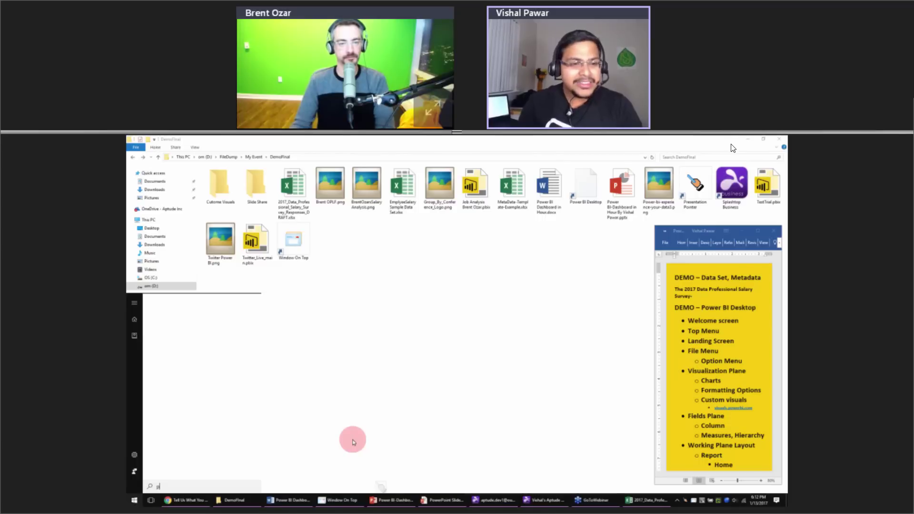
type("power")
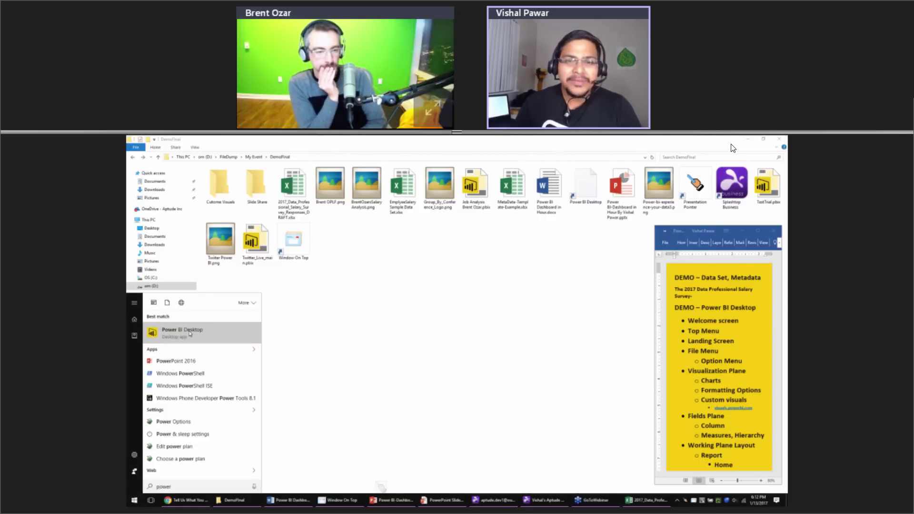
left_click(189, 333)
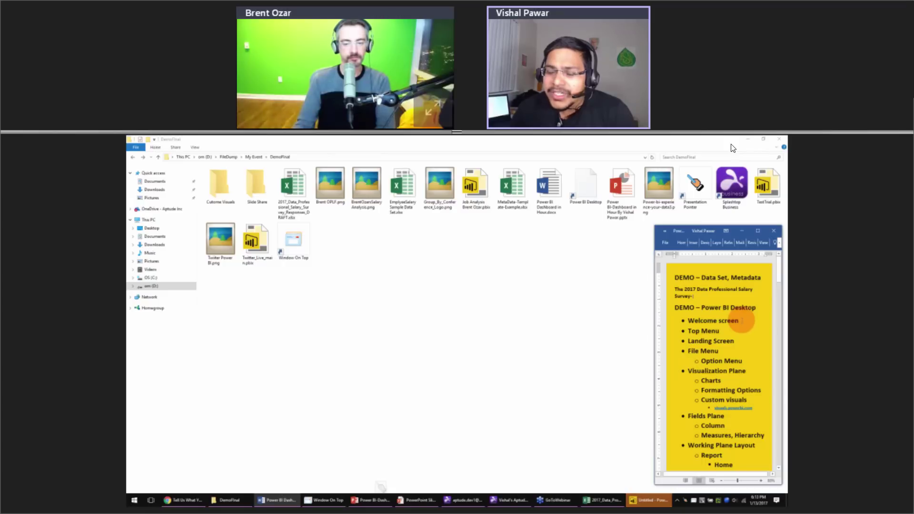
Highlight "Welcome screen" in the Word notes, and switch to Power BI Desktop to dismiss its welcome screen.
left_click_drag(741, 320, 687, 321)
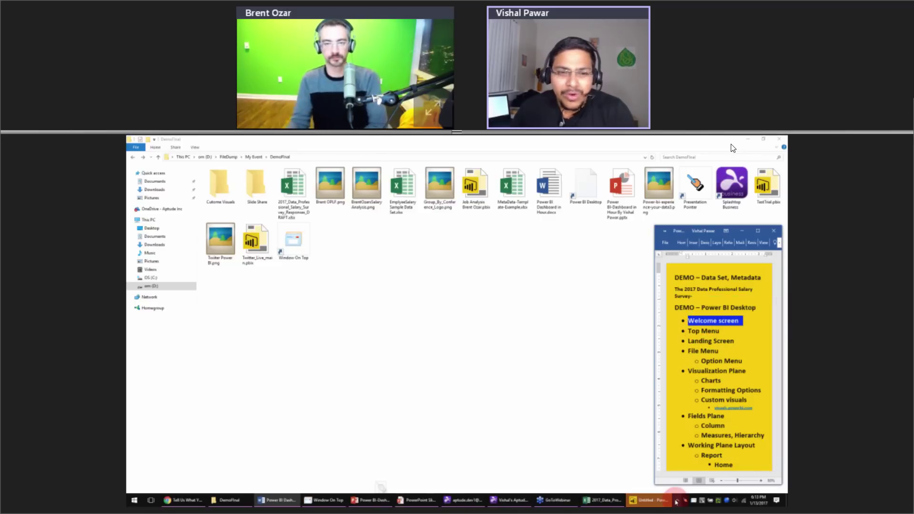
left_click(657, 500)
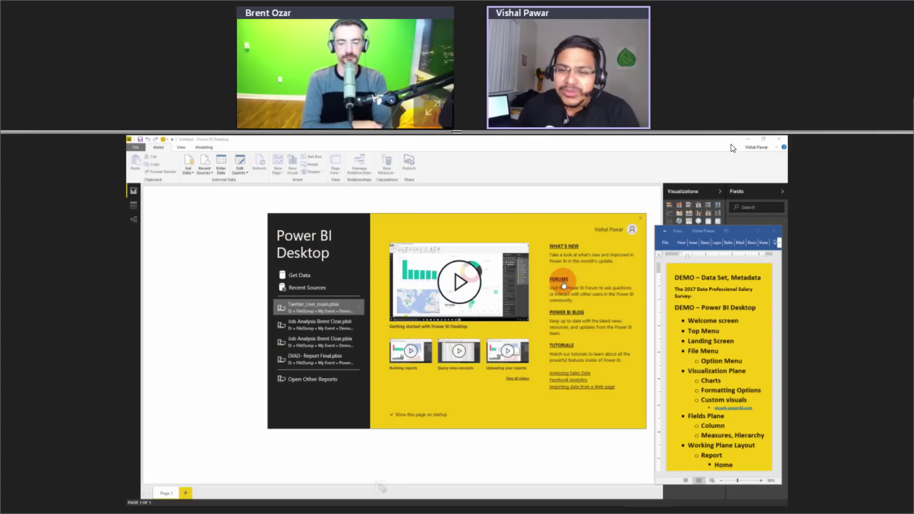
left_click(641, 219)
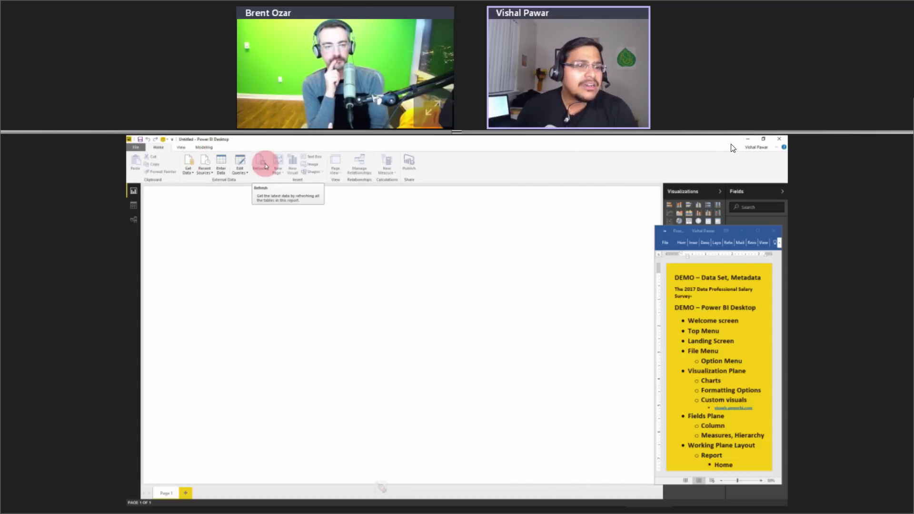
Examine the file types for saving the report, choose Power BI Template File (*.pbit), and close the dialog without saving.
left_click(135, 148)
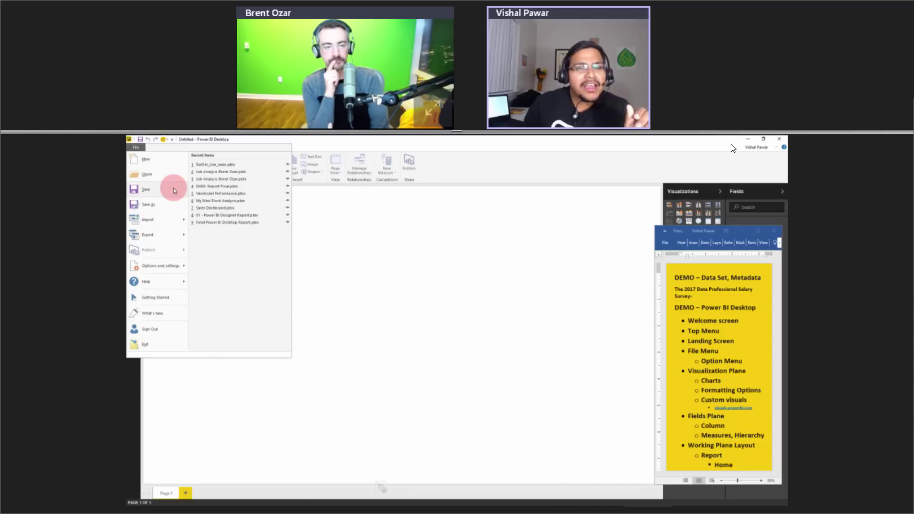
left_click(176, 206)
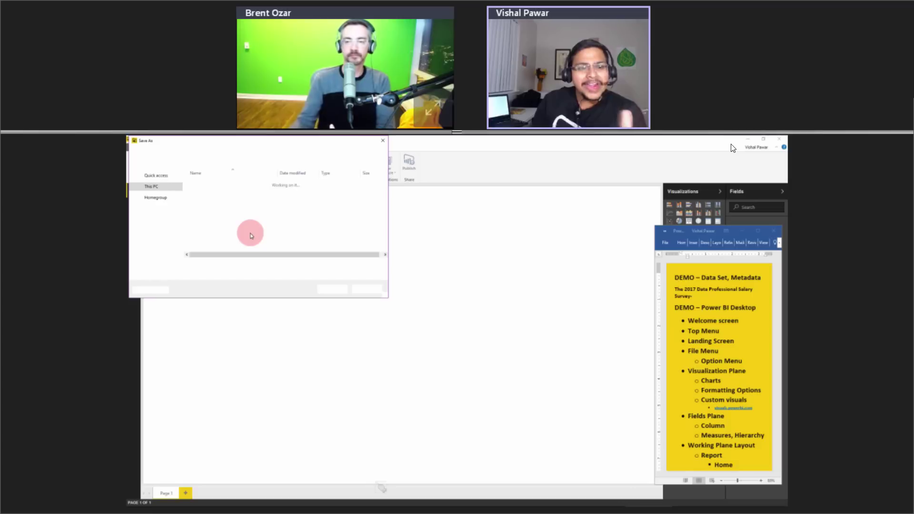
left_click(259, 274)
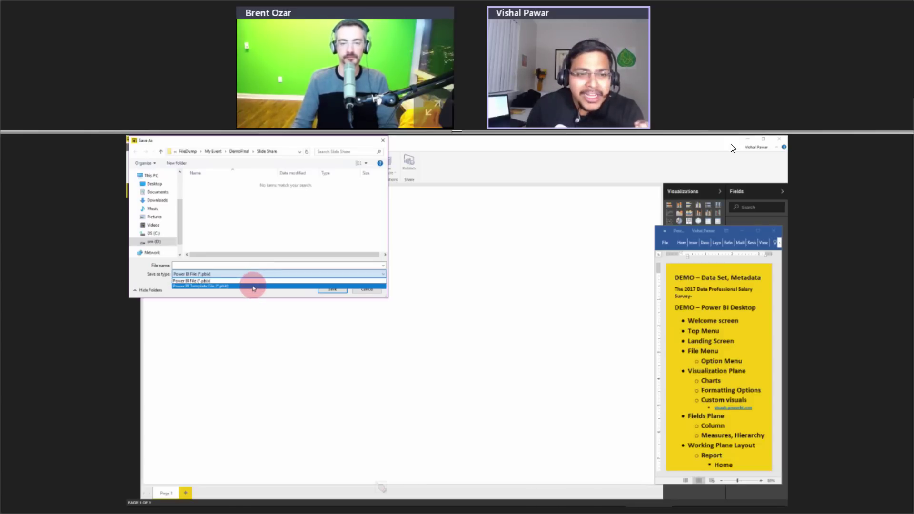
left_click(253, 286)
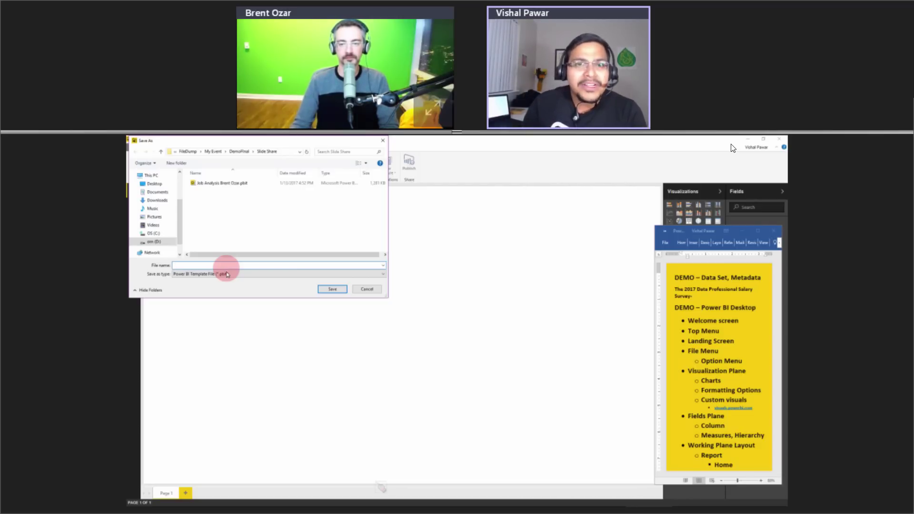
left_click(383, 141)
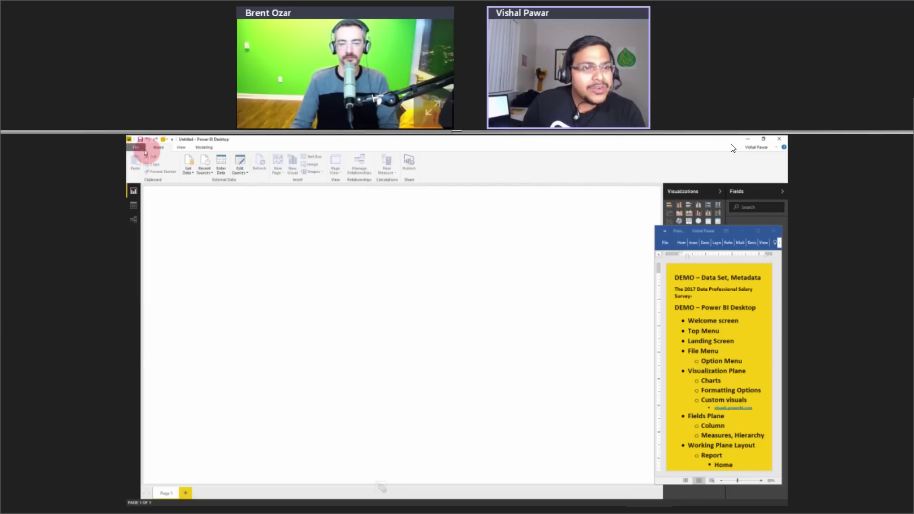
Examine the Export options and the remaining commands of the File menu, and close it without choosing any.
left_click(145, 151)
left_click(163, 234)
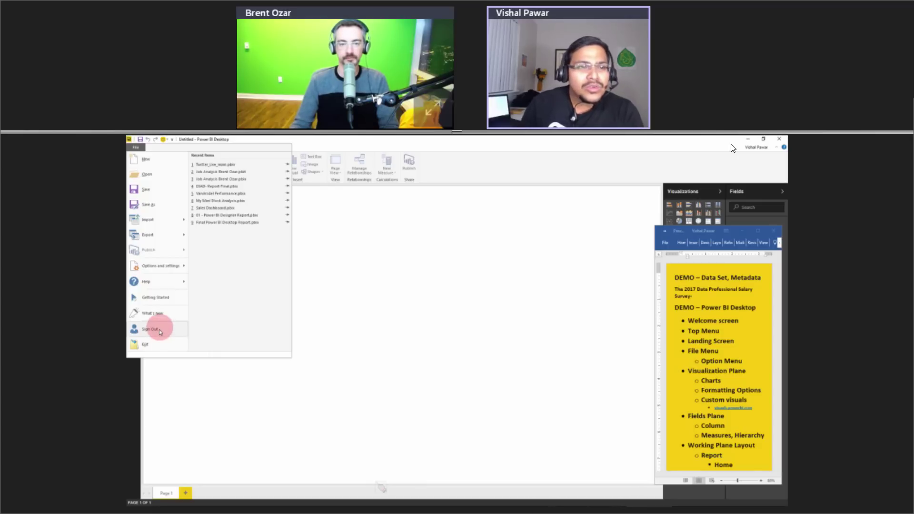
left_click(438, 307)
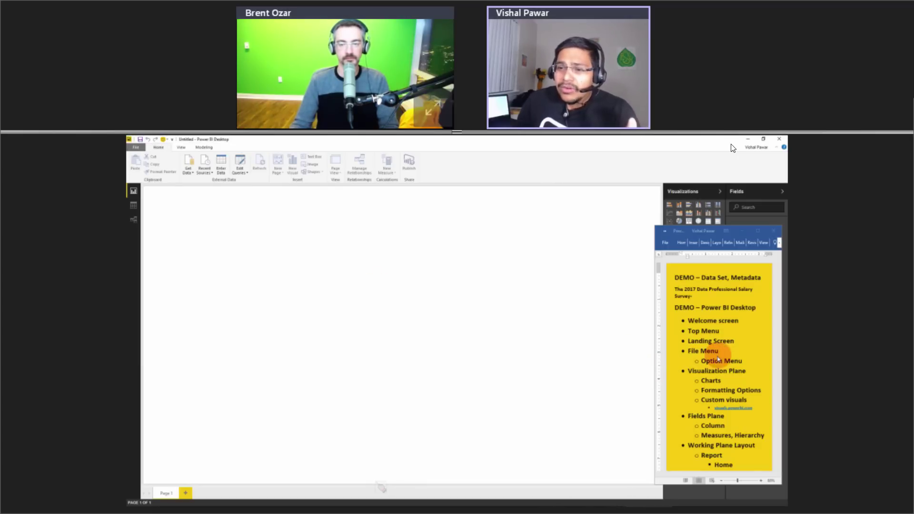
Widen the Visualizations pane and resize the Word notes window to a small size over the pane's lower area.
left_click(742, 368)
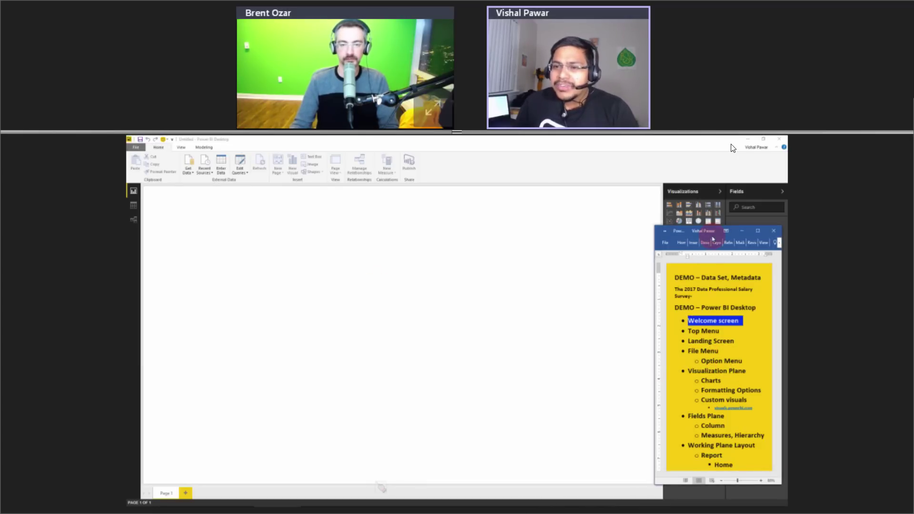
left_click(691, 234)
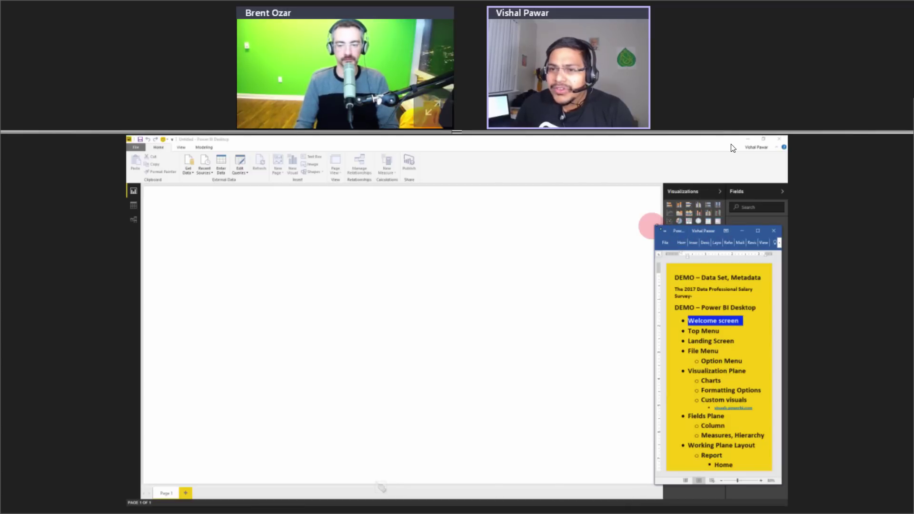
left_click_drag(657, 226, 566, 231)
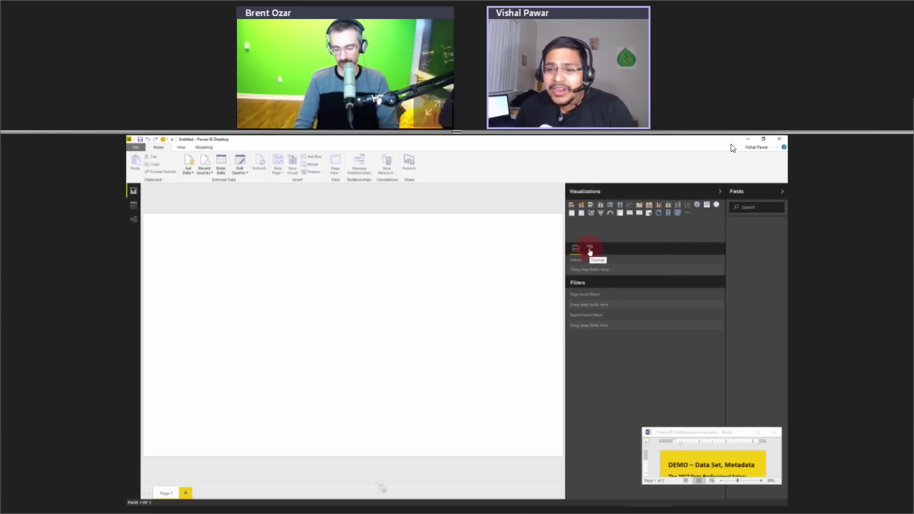
left_click_drag(687, 428, 679, 362)
Delete everything above "Visualization Plane" from the Word notes, and highlight "Charts".
scroll(705, 436, "down", 1)
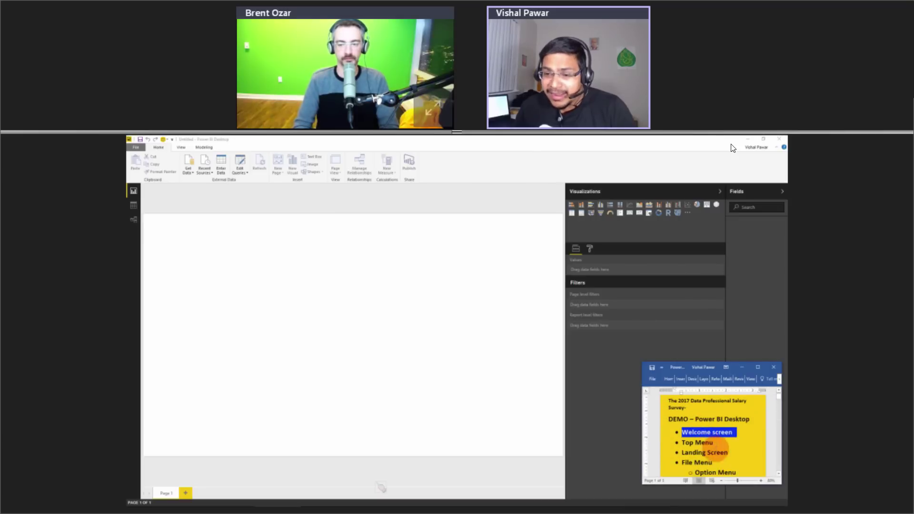
scroll(717, 450, "down", 2)
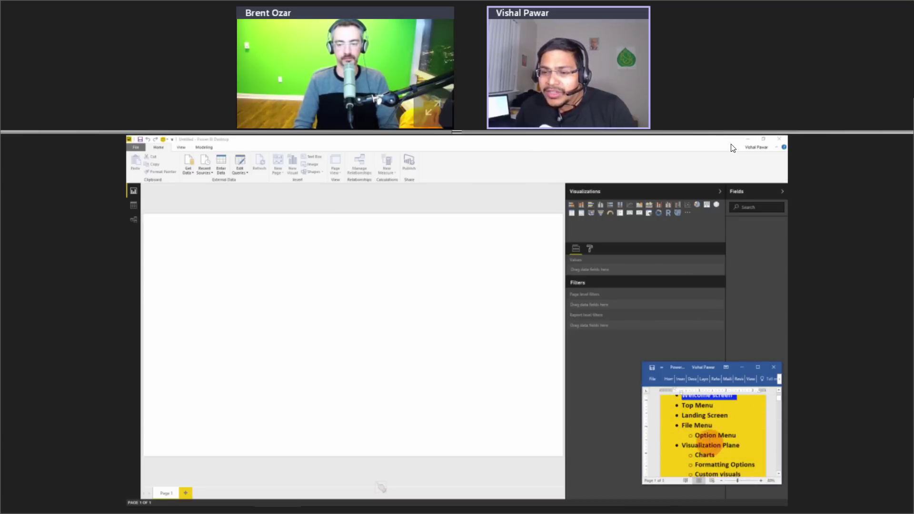
left_click_drag(738, 435, 685, 412)
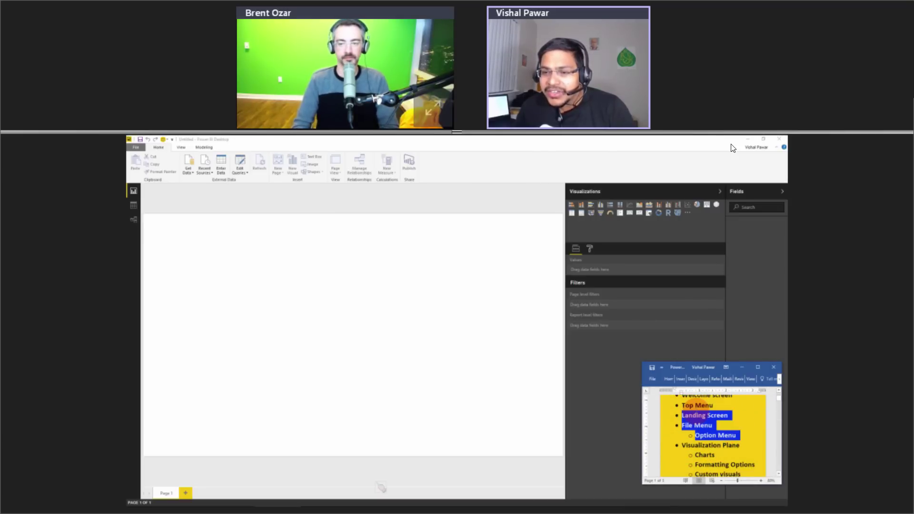
key("ctrl+shift+Home")
key("Delete")
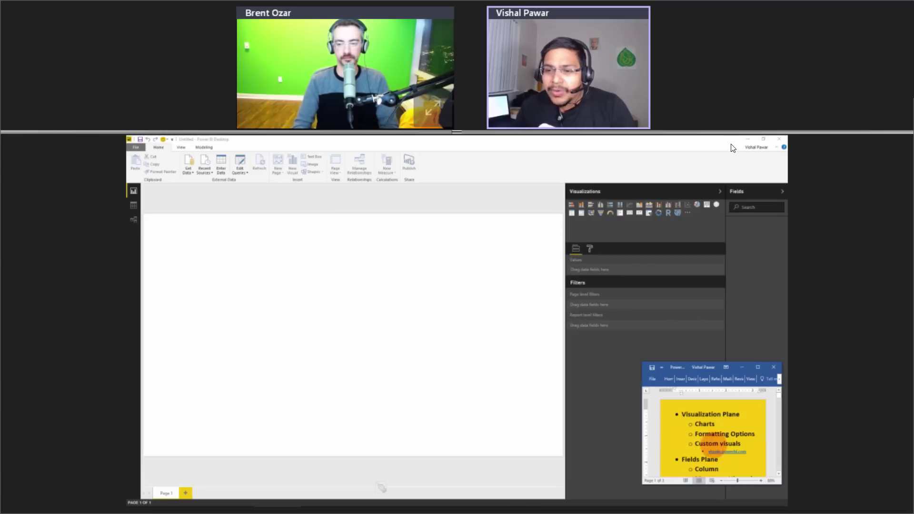
triple_click(704, 425)
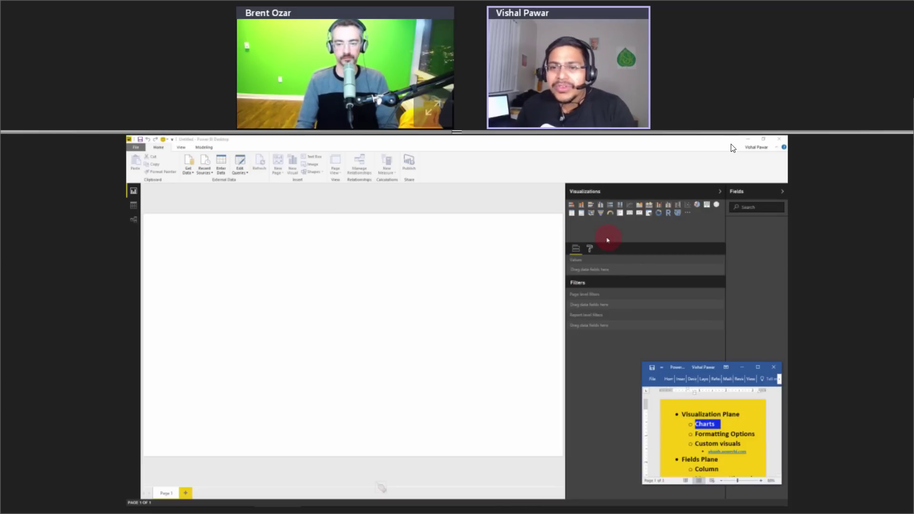
left_click(192, 173)
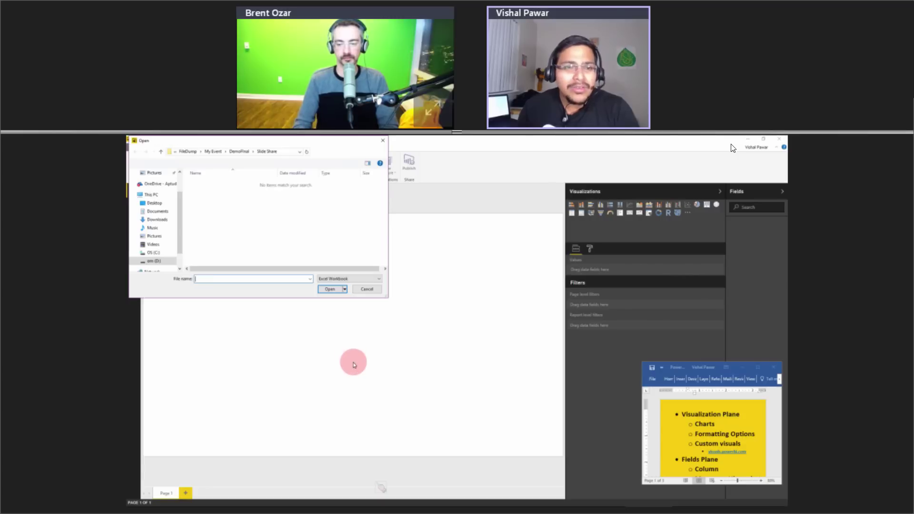
left_click(240, 152)
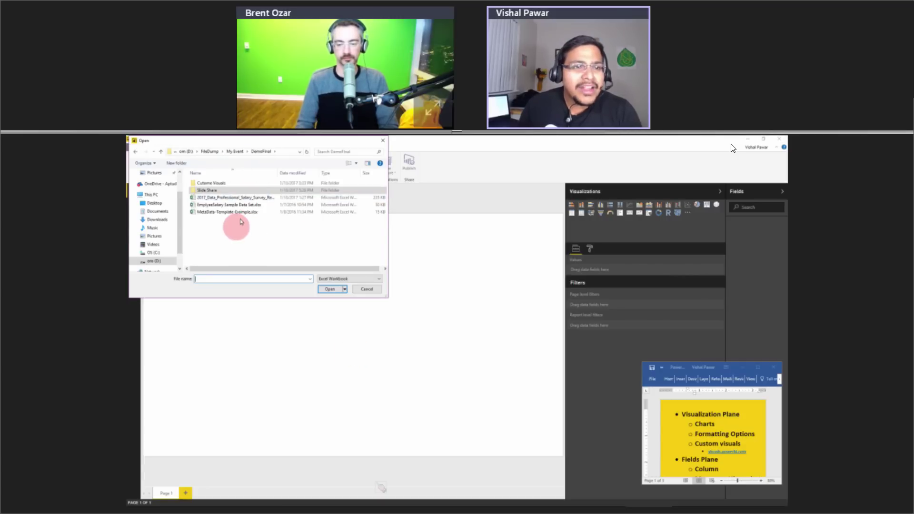
double_click(245, 198)
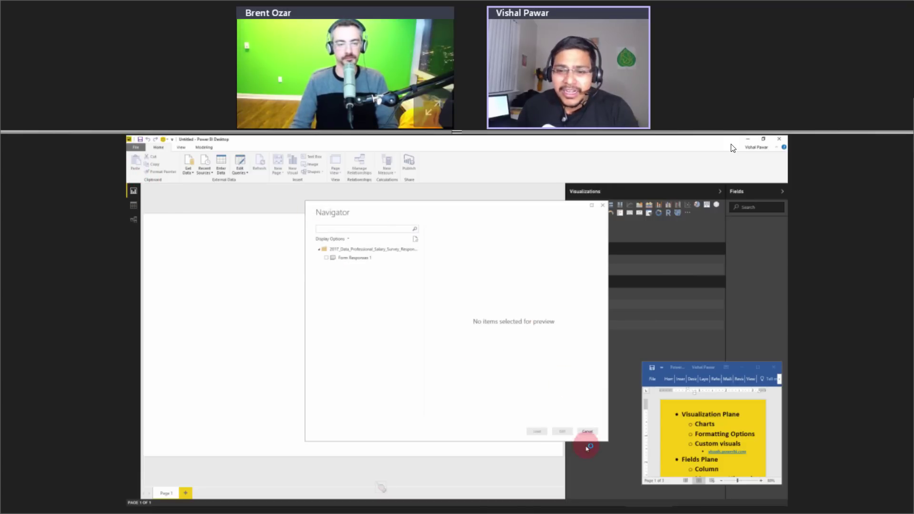
left_click(602, 206)
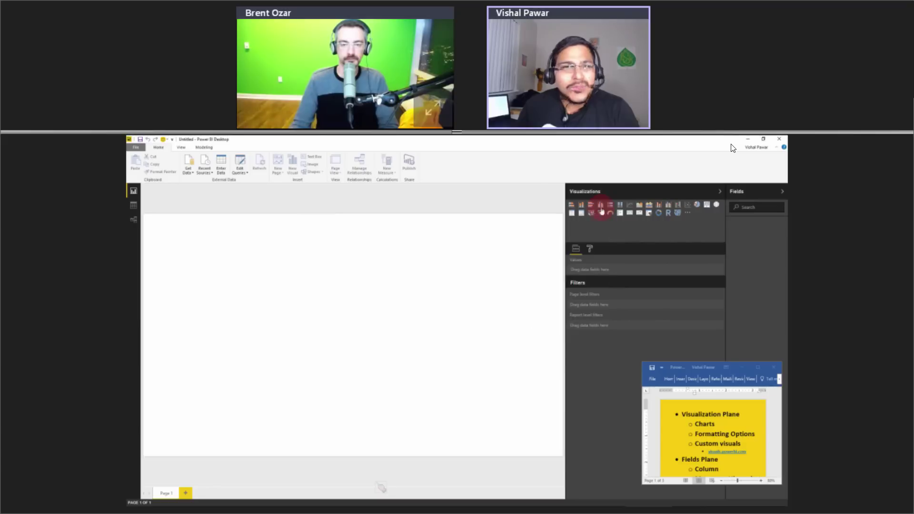
Examine the full list of Get Data sources, including the Database, Azure, Online Services and Other categories.
left_click(192, 177)
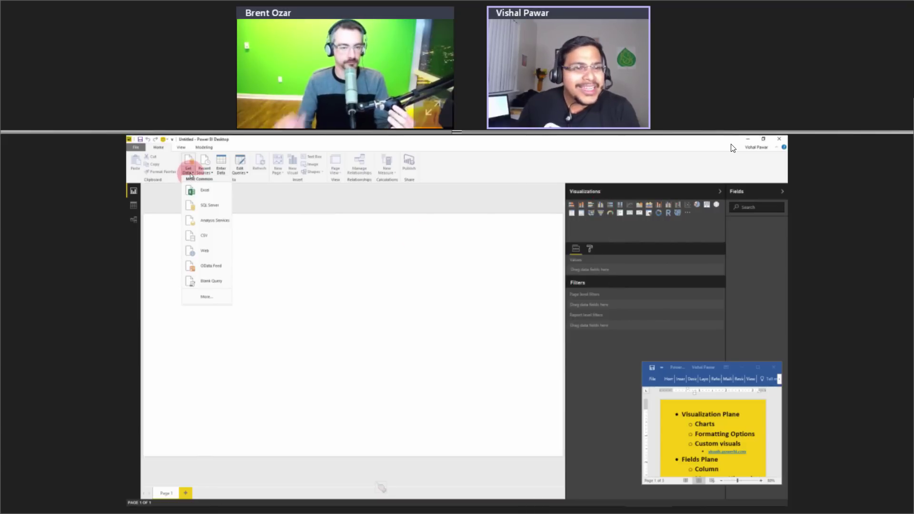
left_click(206, 300)
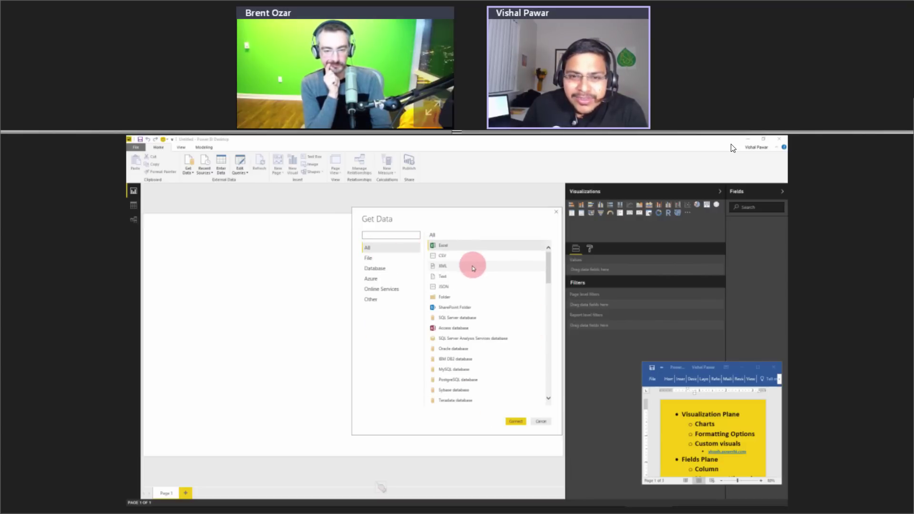
left_click(398, 269)
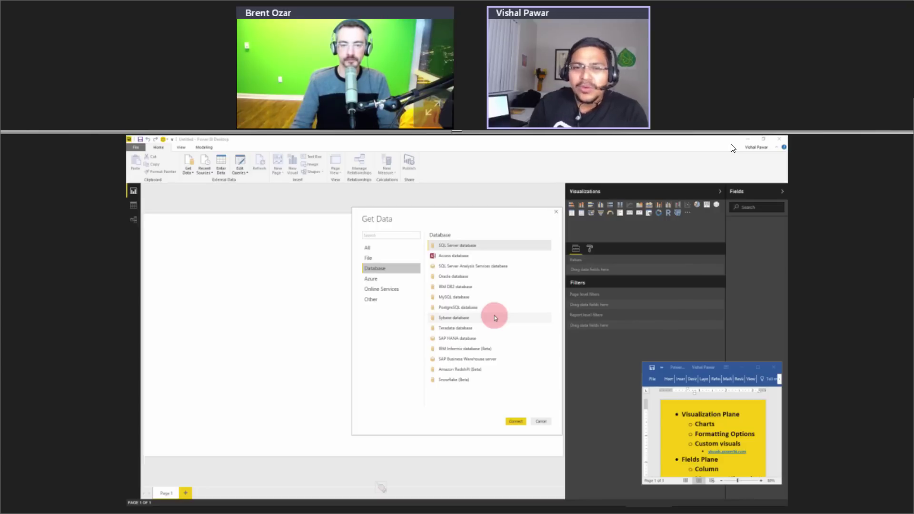
left_click(374, 278)
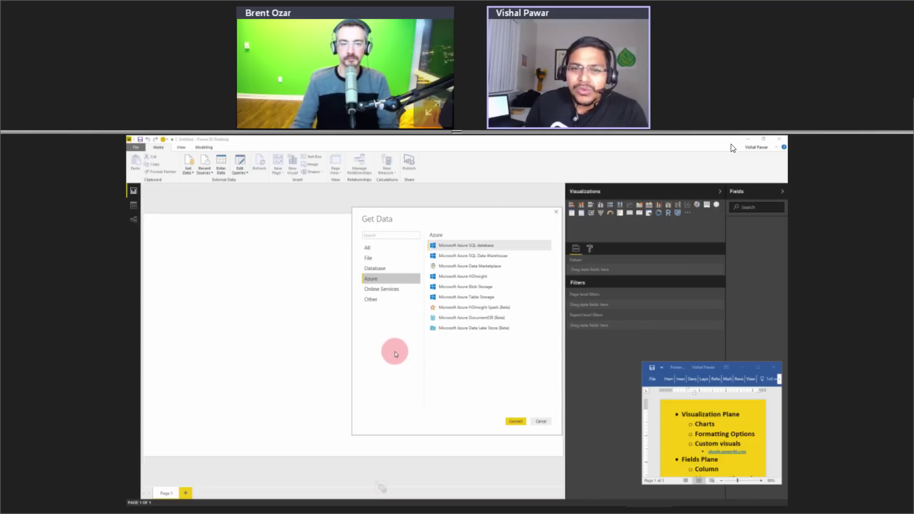
left_click(400, 291)
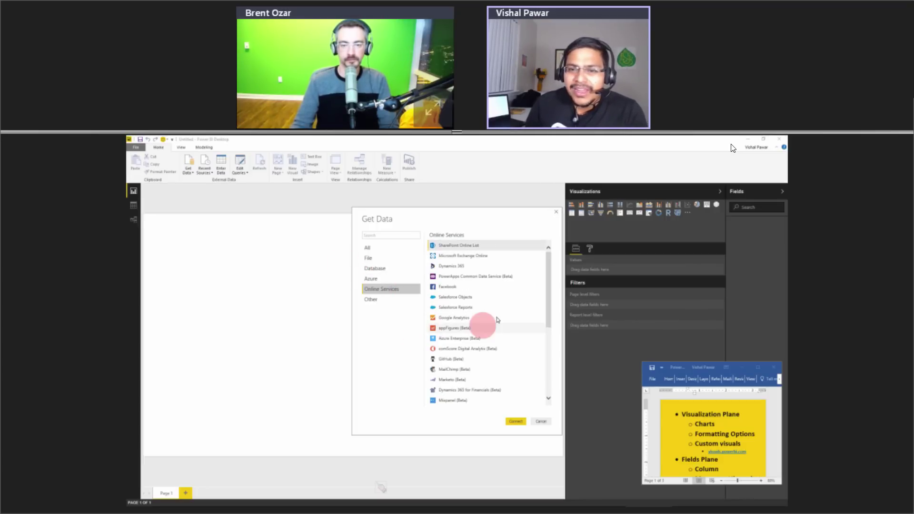
left_click_drag(548, 296, 546, 304)
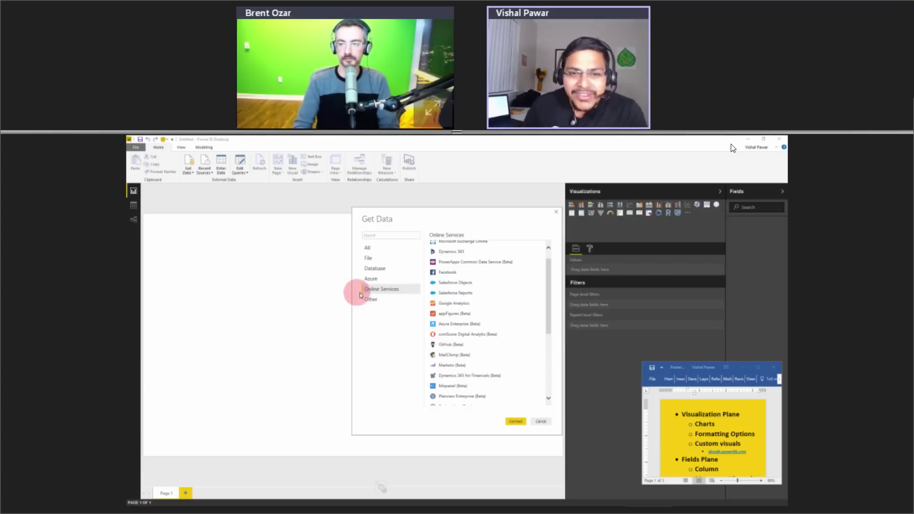
left_click(375, 299)
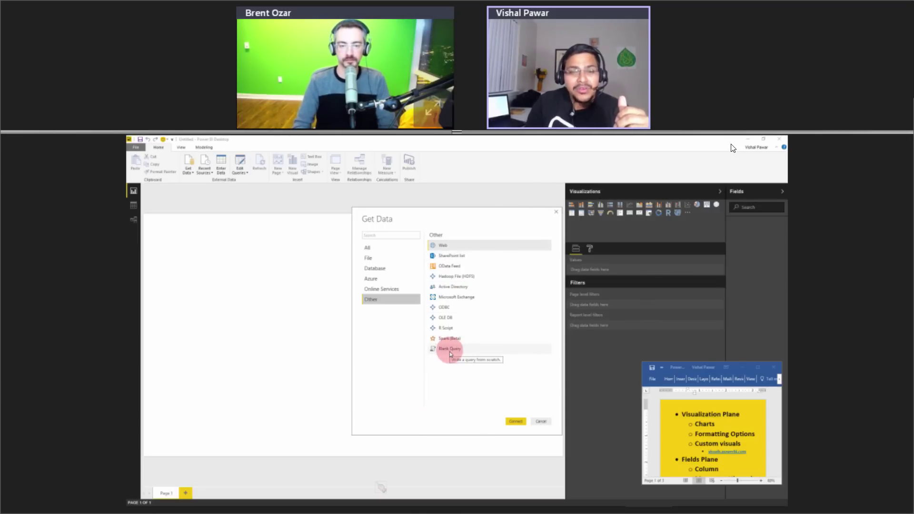
Connect to the 2017 Data Professional Salary Survey Excel workbook and open its Form Responses 1 sheet for editing in the Query Editor.
left_click(370, 248)
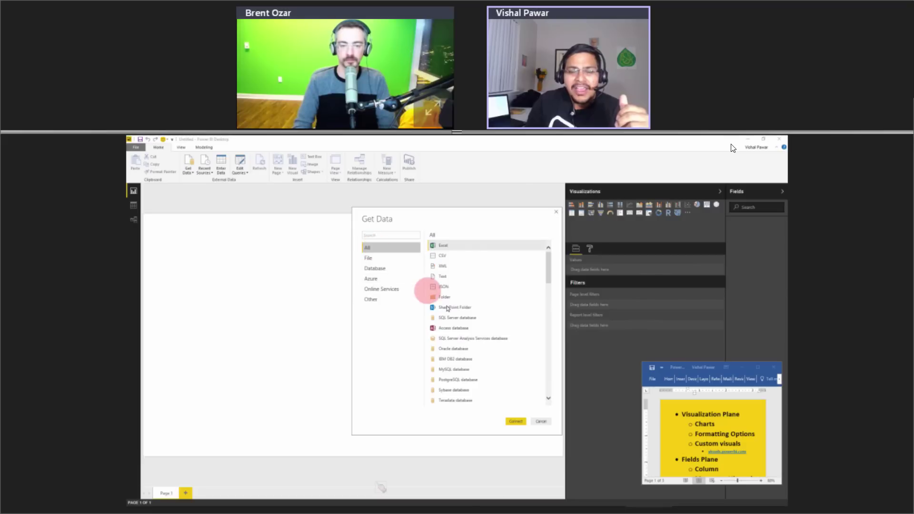
left_click(518, 422)
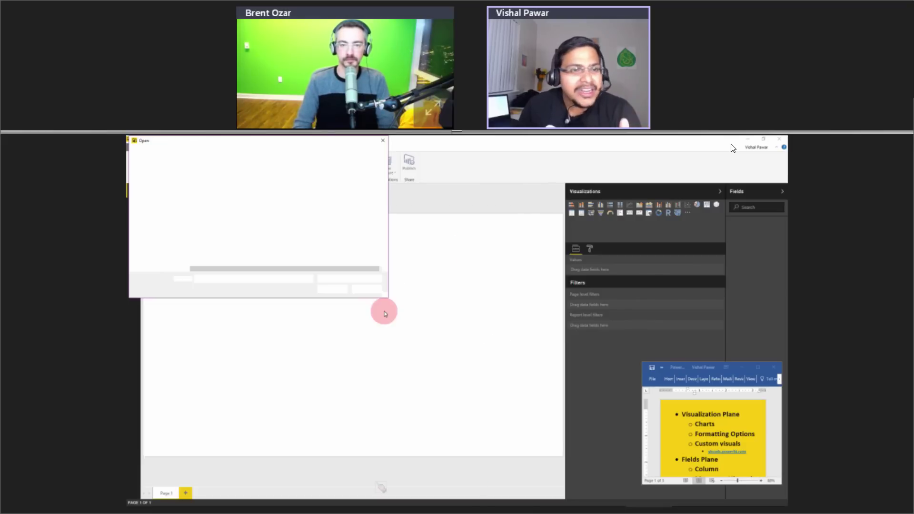
double_click(247, 199)
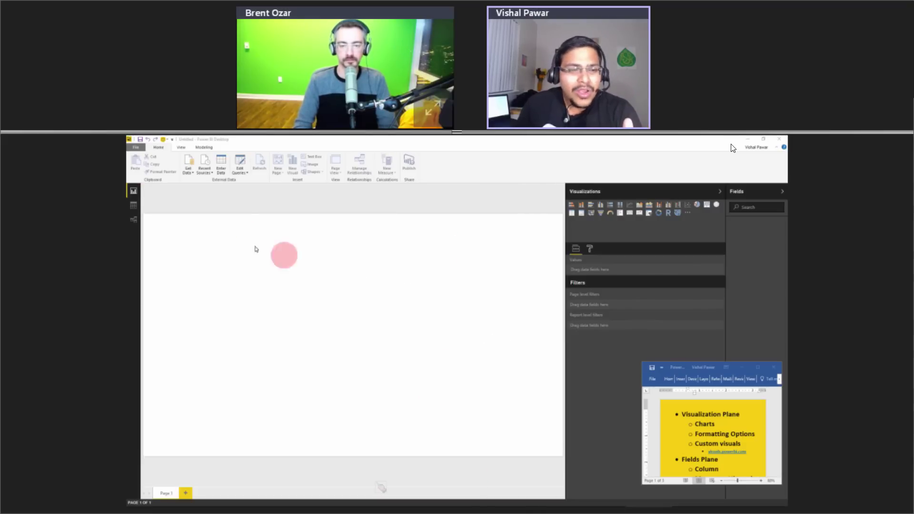
left_click(326, 257)
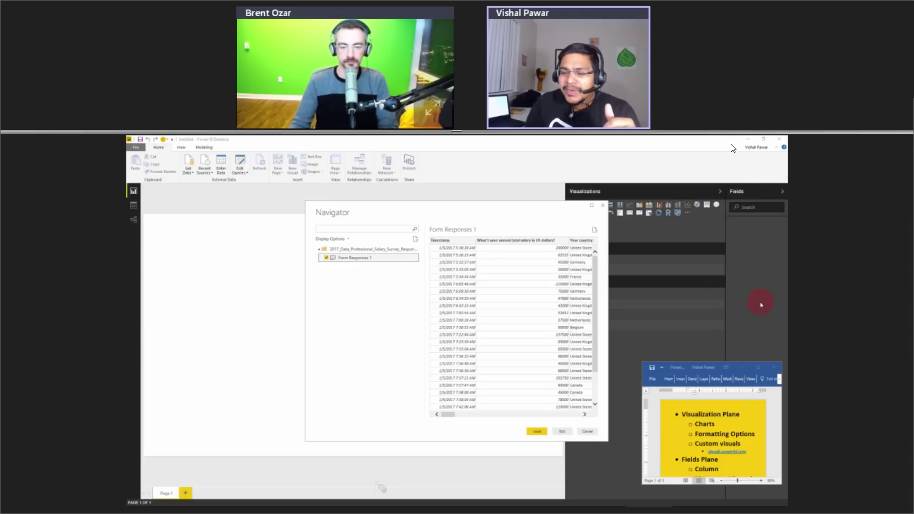
left_click(558, 434)
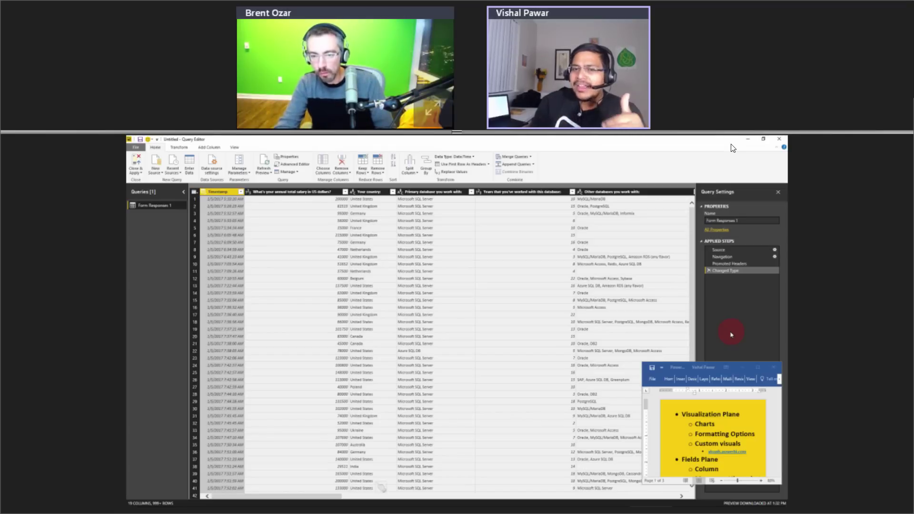
Examine the Source and Navigation applied steps of the Form Responses 1 query.
left_click(732, 250)
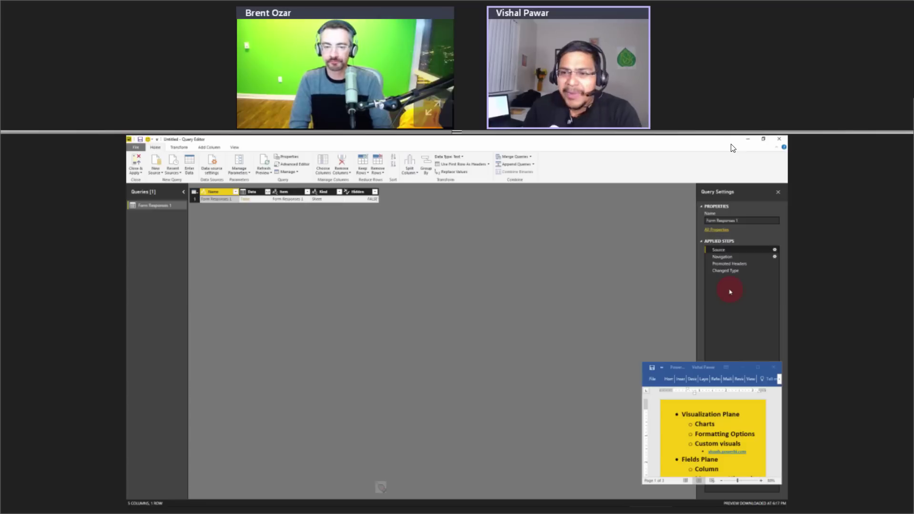
left_click(728, 257)
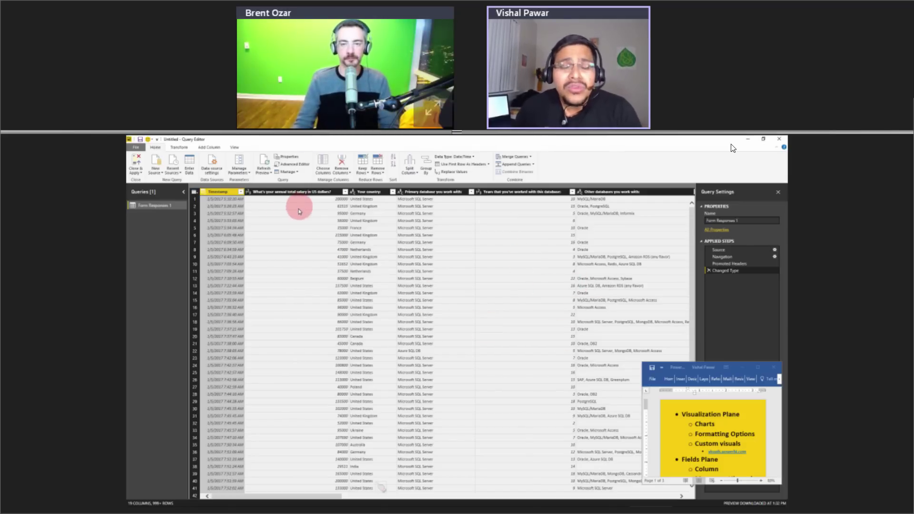
Rename the annual total salary column as Salary and the "Your country" column as Country.
left_click(287, 192)
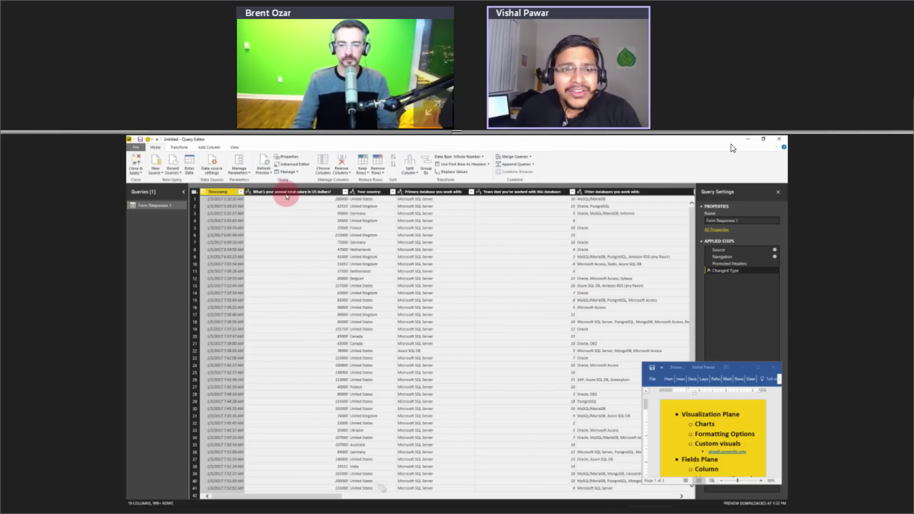
double_click(287, 193)
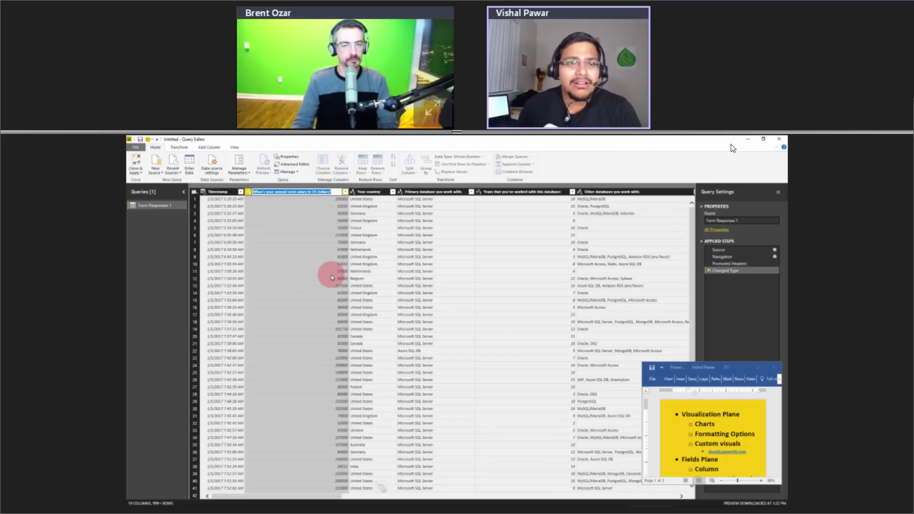
type("Salary")
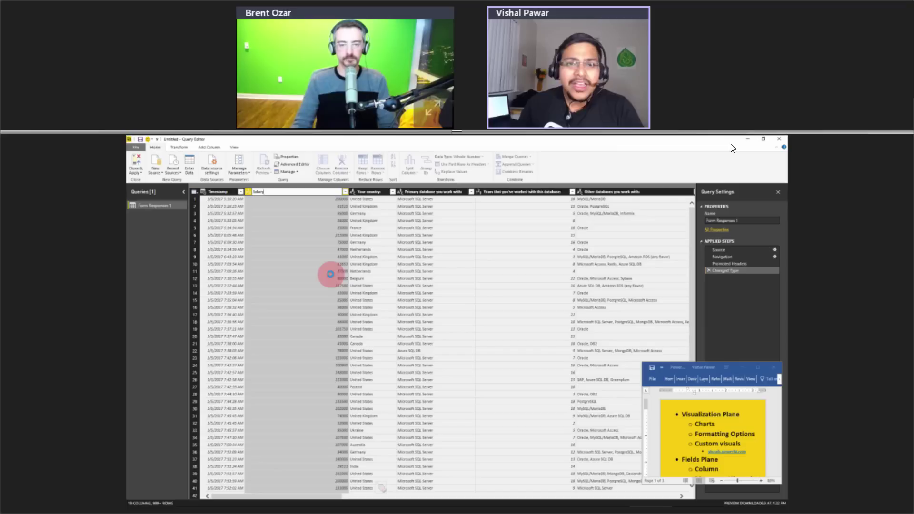
left_click(330, 274)
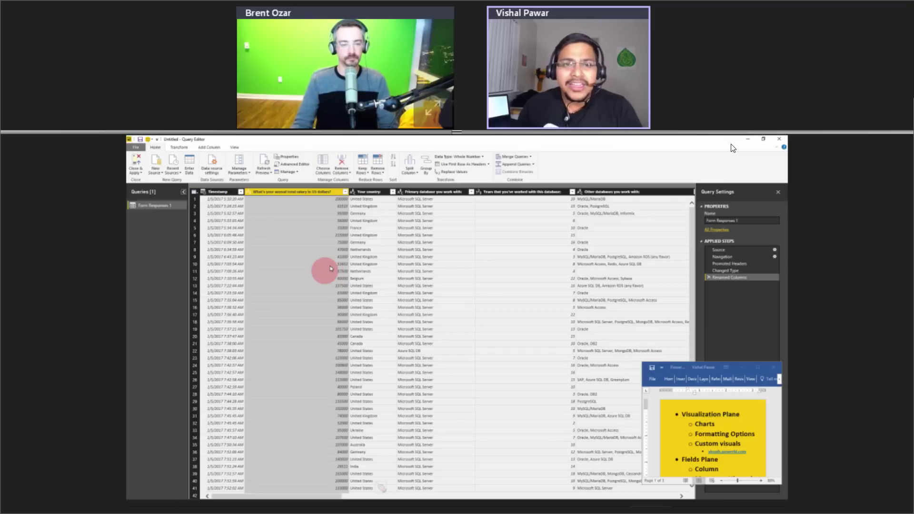
double_click(307, 192)
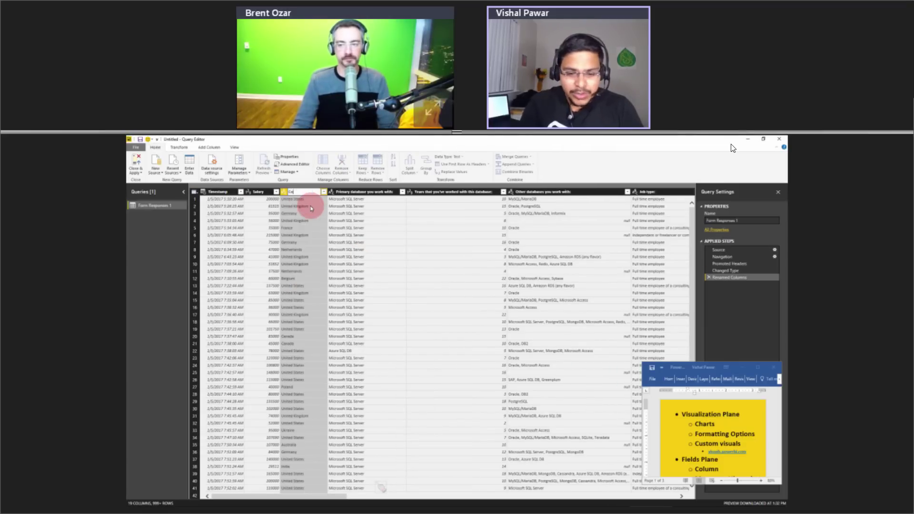
type("Country")
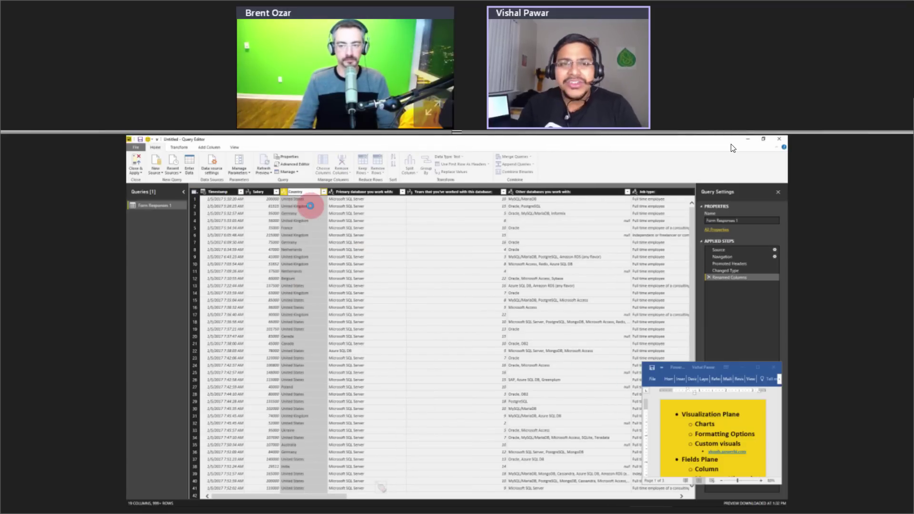
key("Escape")
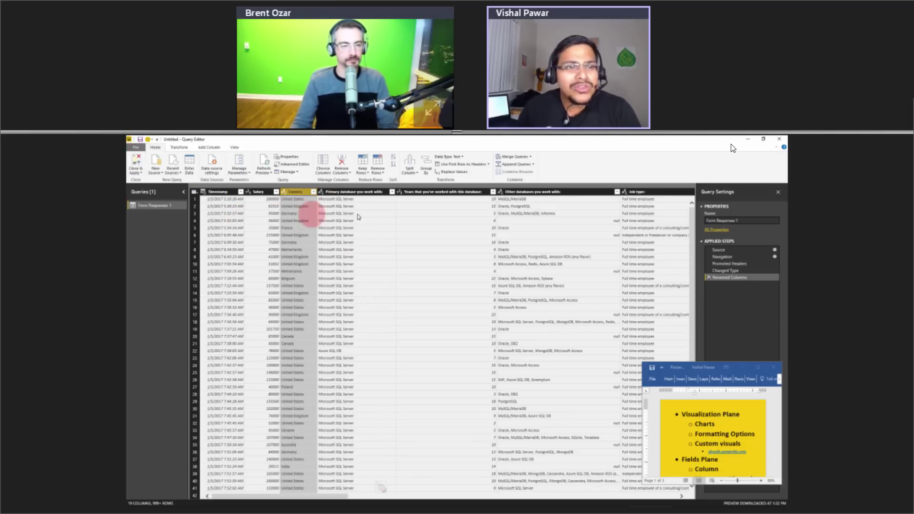
Apply the column renames to the report and reopen the Form Responses 1 query for editing.
left_click(136, 162)
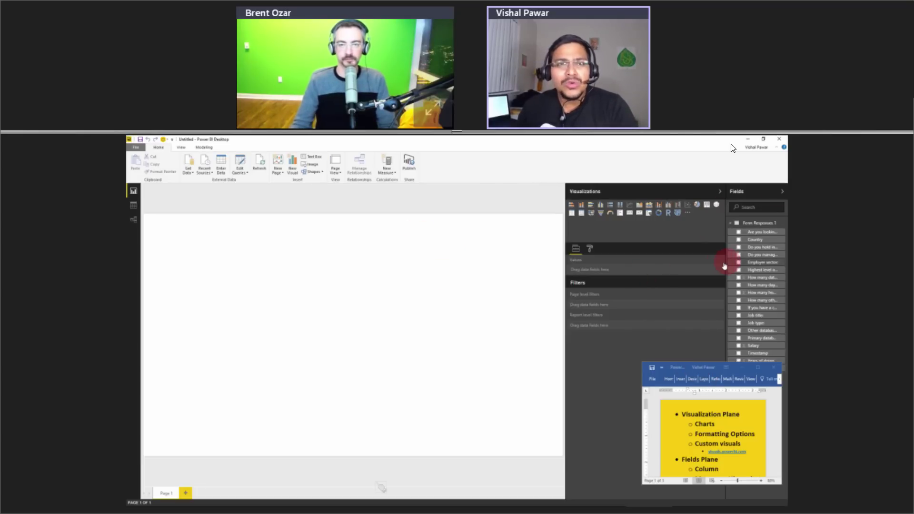
left_click(239, 162)
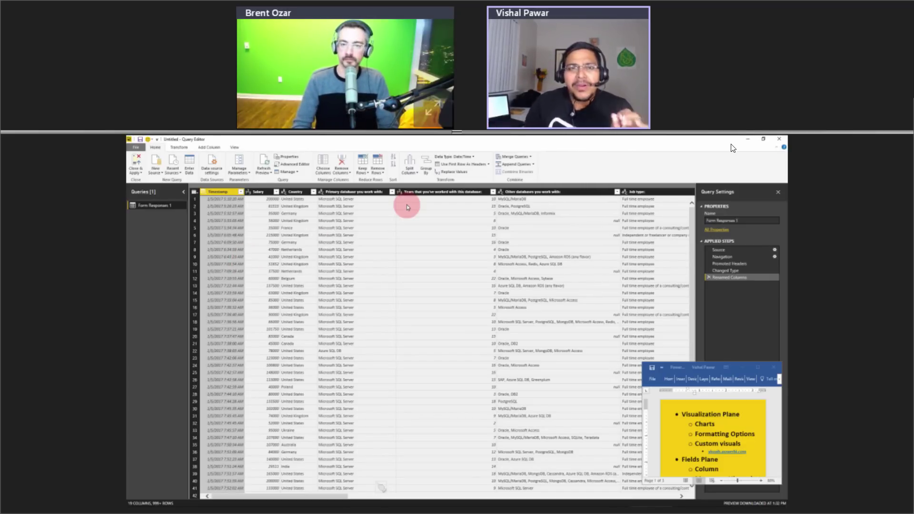
Add a custom column named Rows with the formula = 1 to the Form Responses 1 query.
left_click(210, 148)
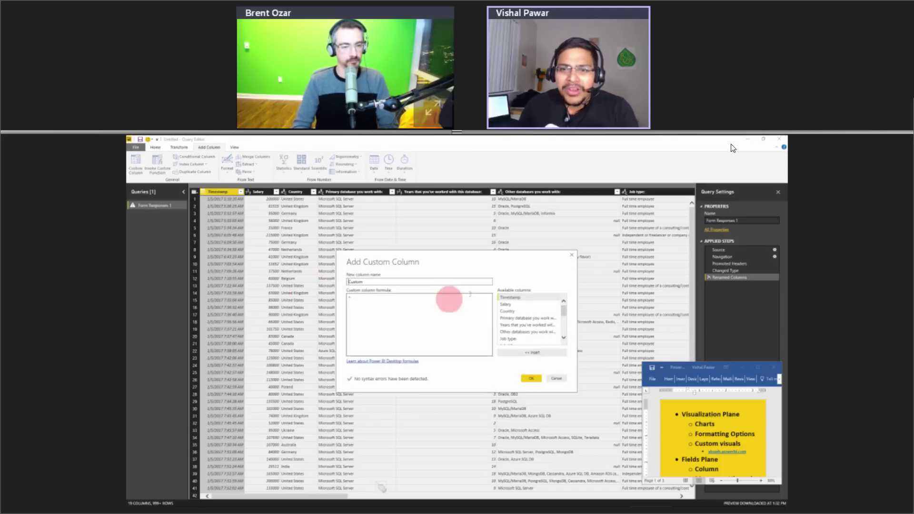
left_click(135, 165)
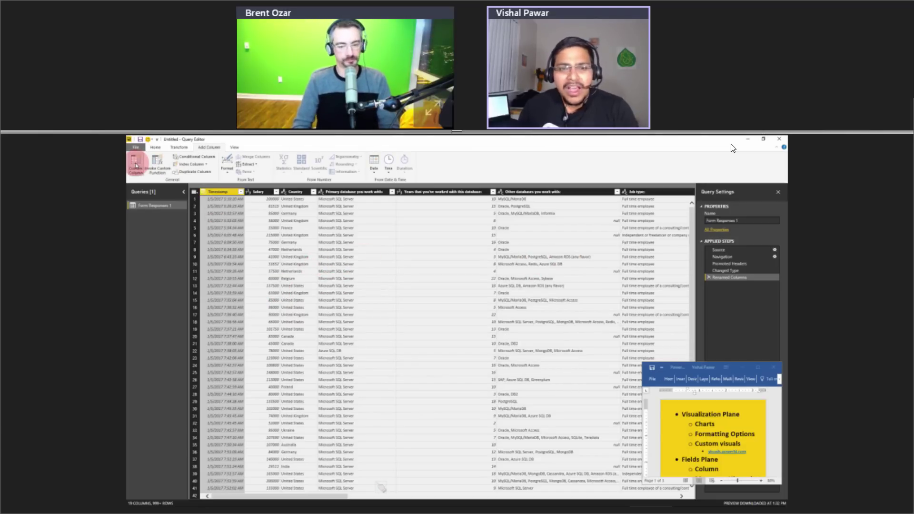
type("R")
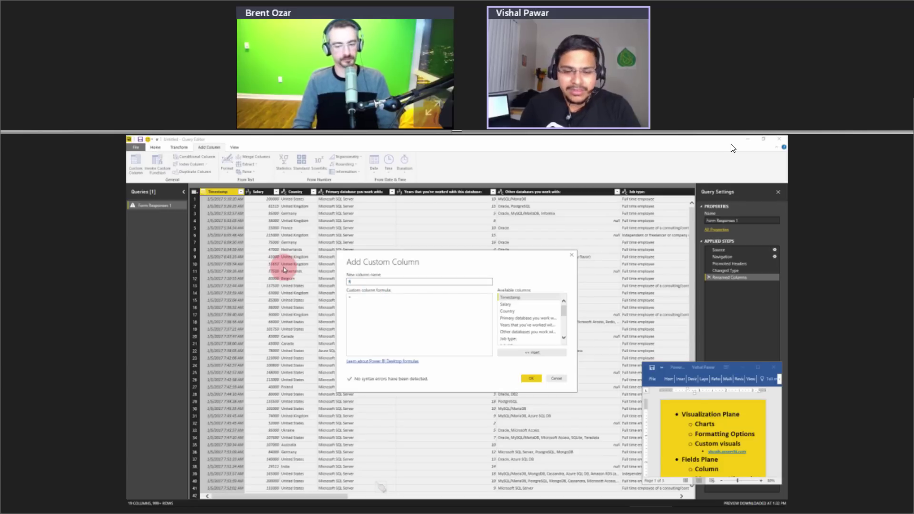
type("ow")
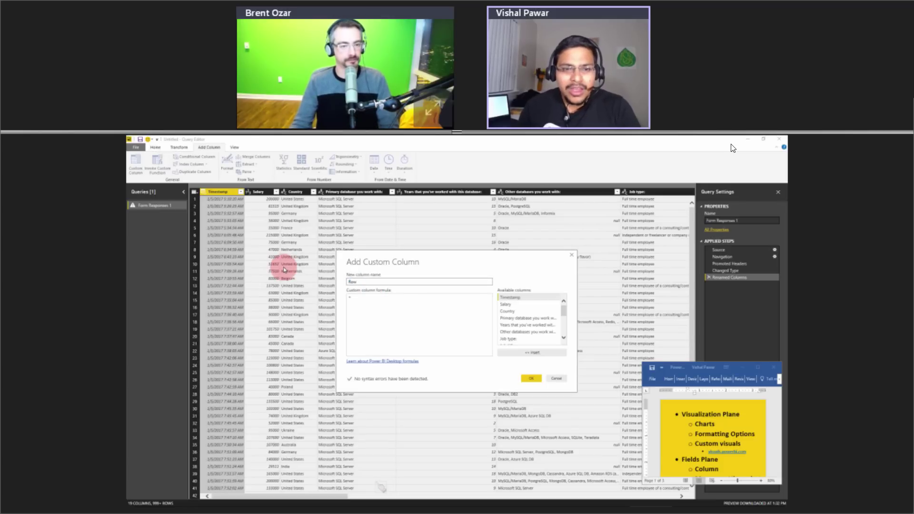
type("2")
left_click(377, 301)
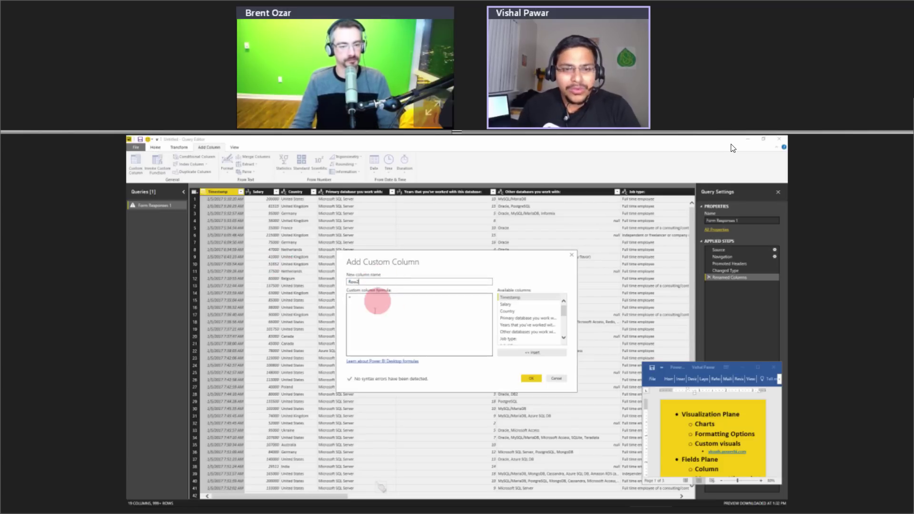
left_click(373, 282)
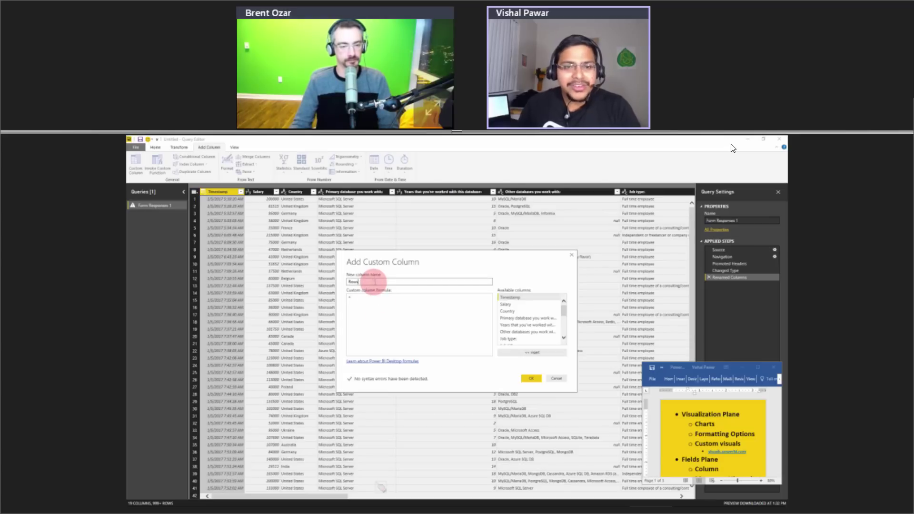
left_click(376, 300)
type("1")
left_click(532, 379)
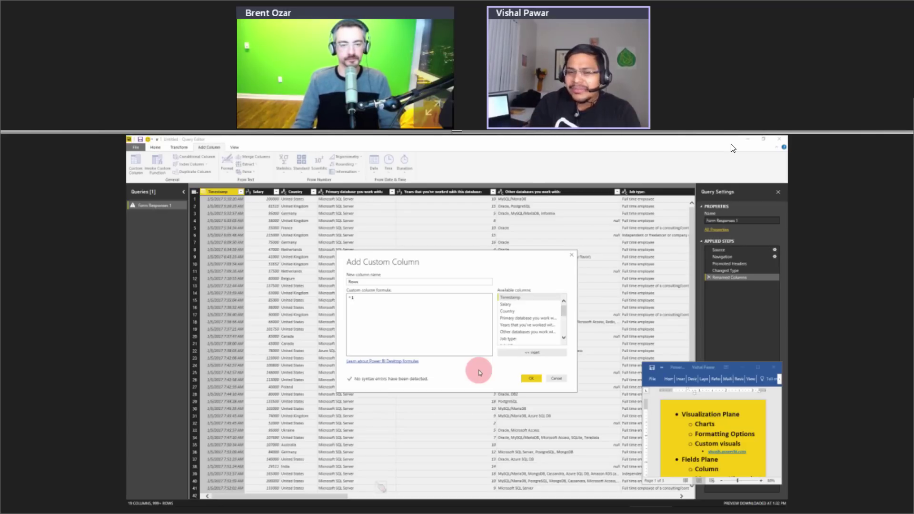
left_click(533, 379)
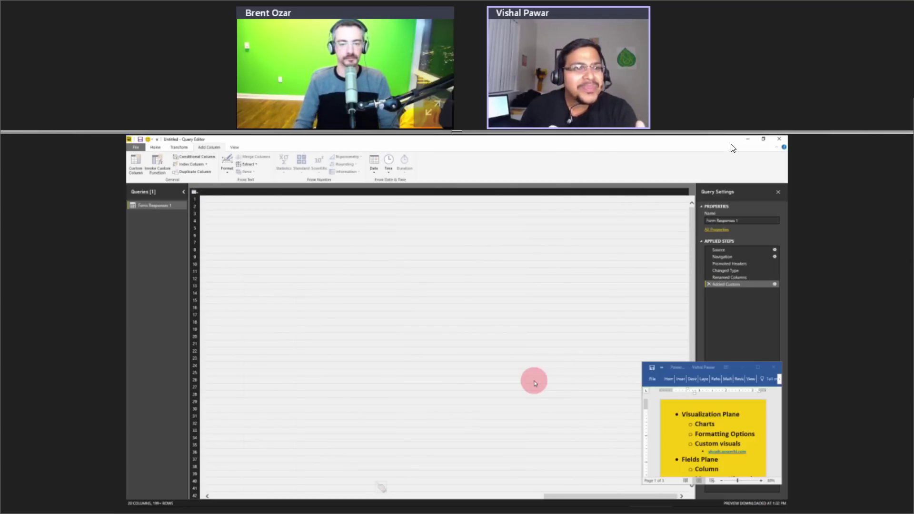
Apply the query changes to the report and shrink the Word notes window to uncover the full field list.
left_click(155, 147)
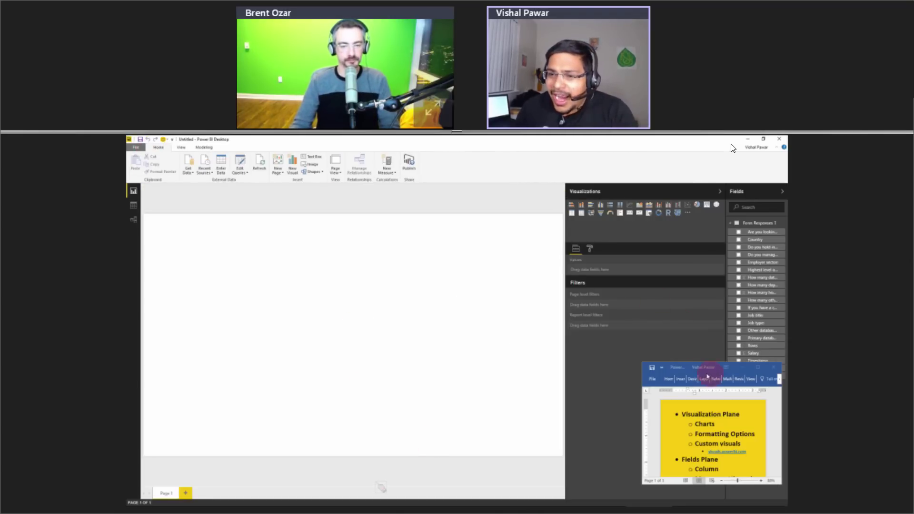
scroll(666, 410, "down", 1)
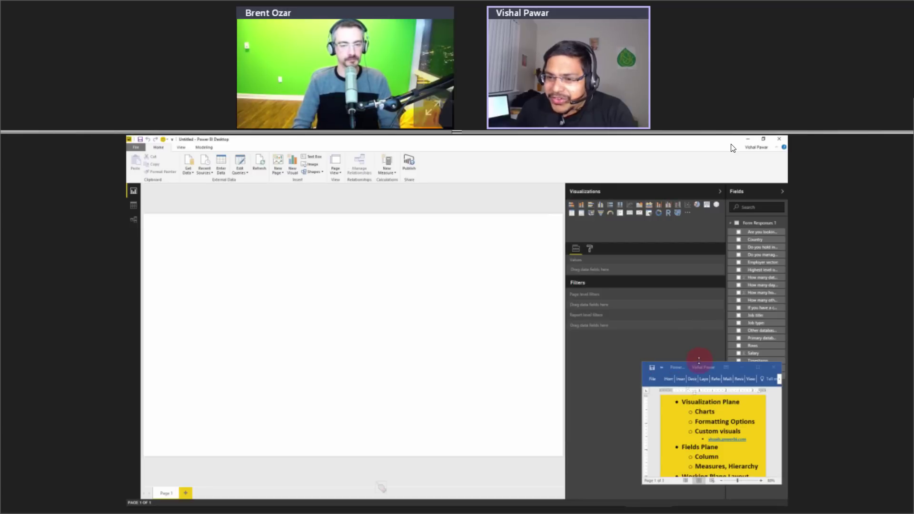
left_click_drag(699, 361, 695, 401)
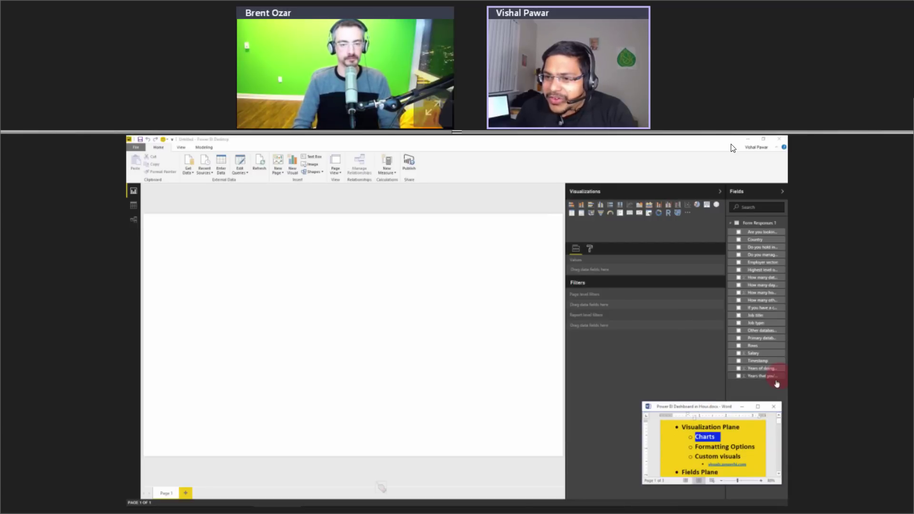
Place the Rows field on the report page as a card visual summarised by Count.
left_click(316, 286)
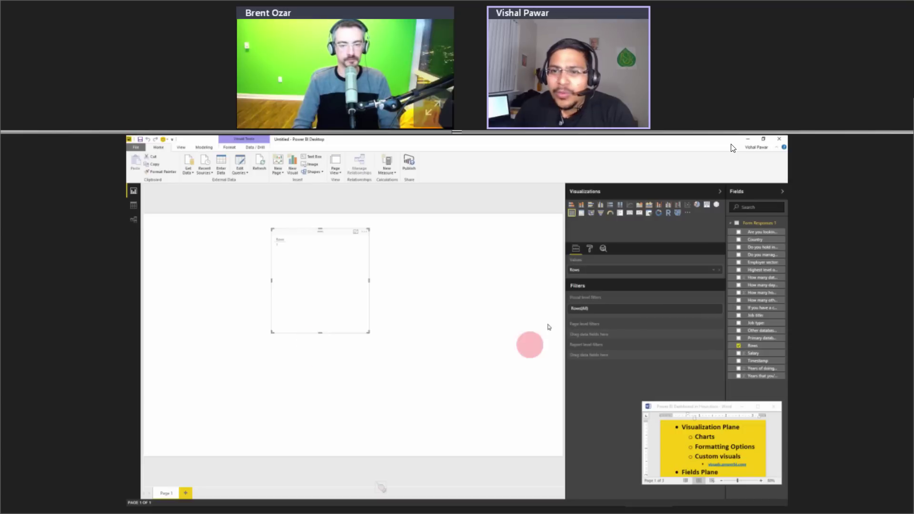
left_click(629, 214)
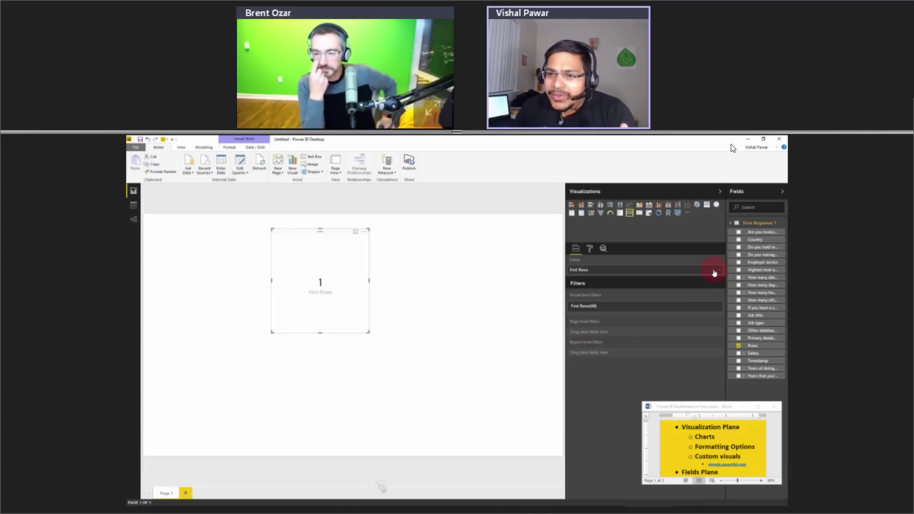
left_click(714, 272)
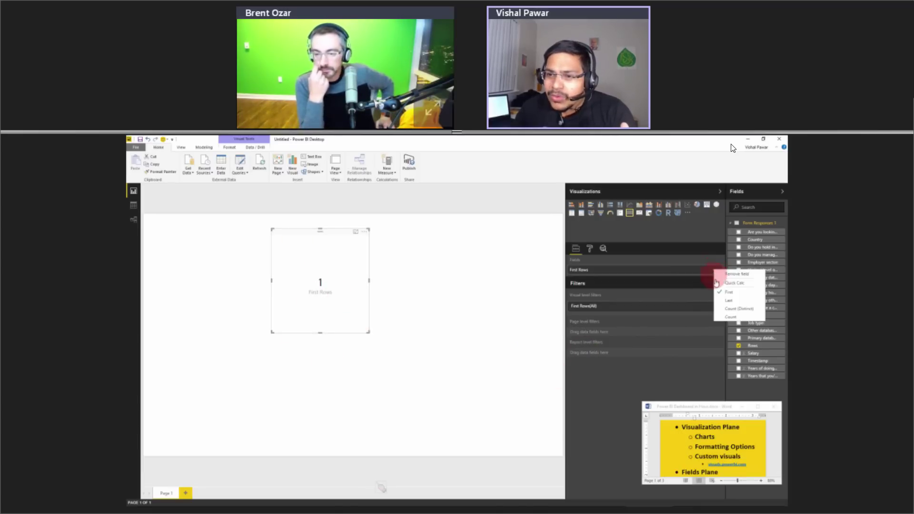
left_click(733, 316)
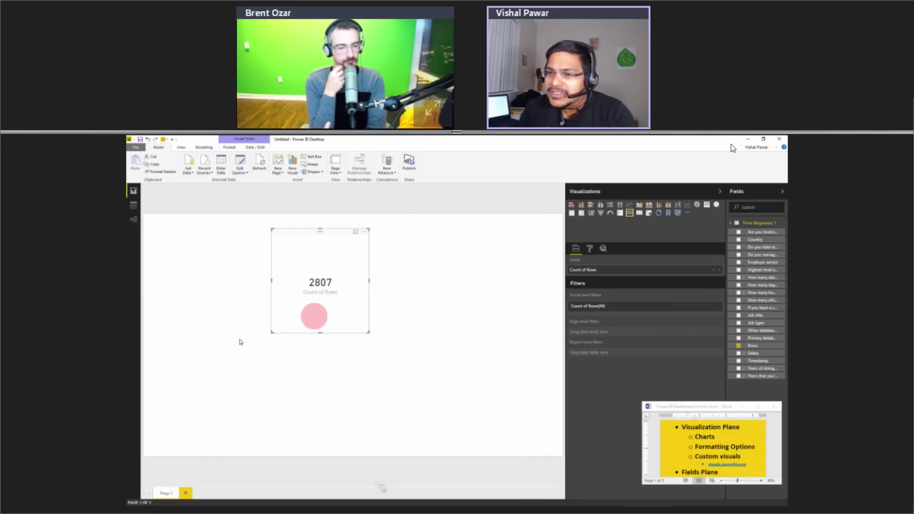
Build a table of Job type with the Count of Rows beside the card, and widen it to fit both columns.
left_click_drag(767, 324, 438, 293)
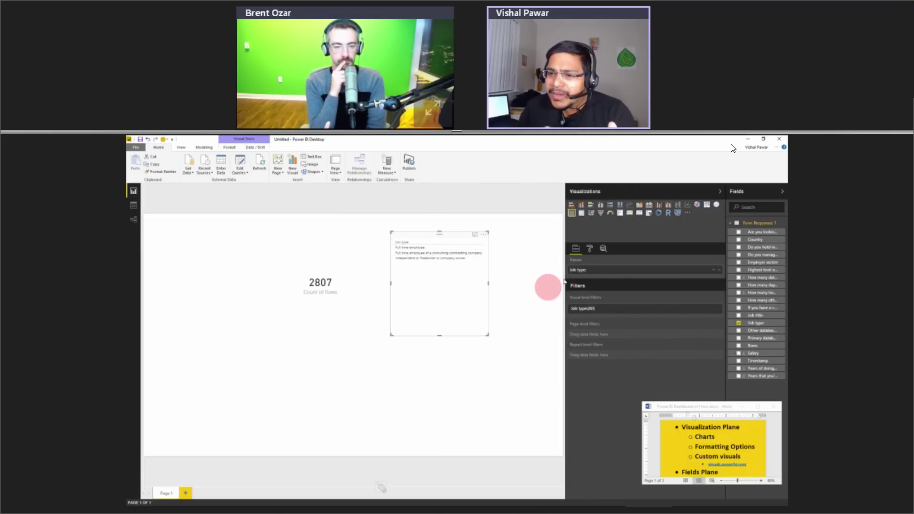
left_click_drag(759, 350, 597, 226)
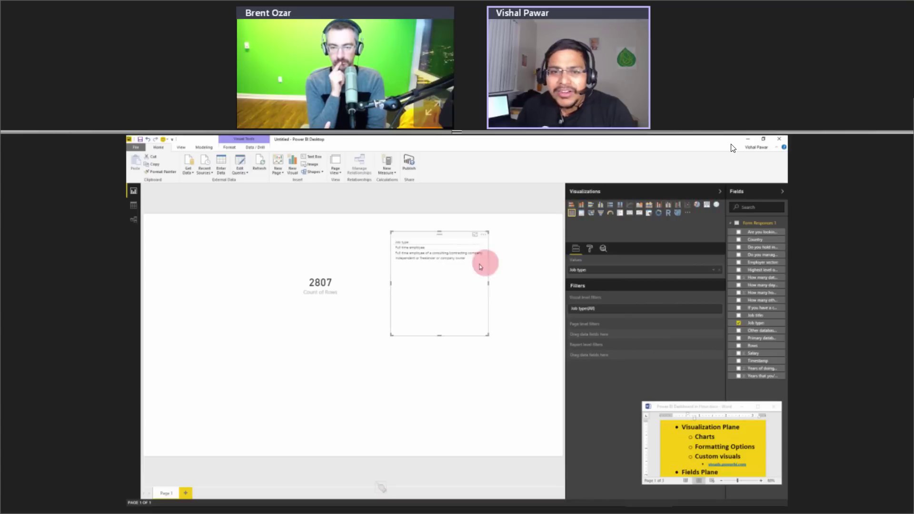
left_click_drag(757, 346, 635, 281)
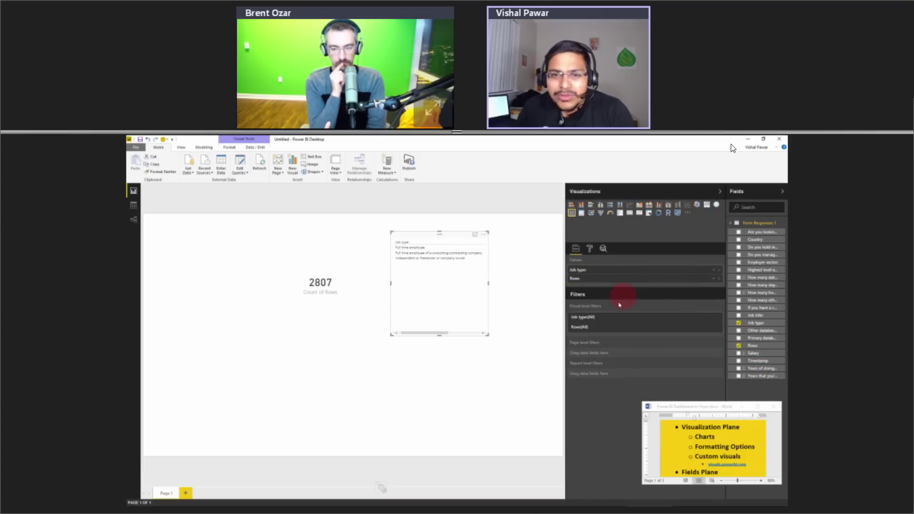
left_click_drag(484, 330, 543, 311)
left_click(713, 278)
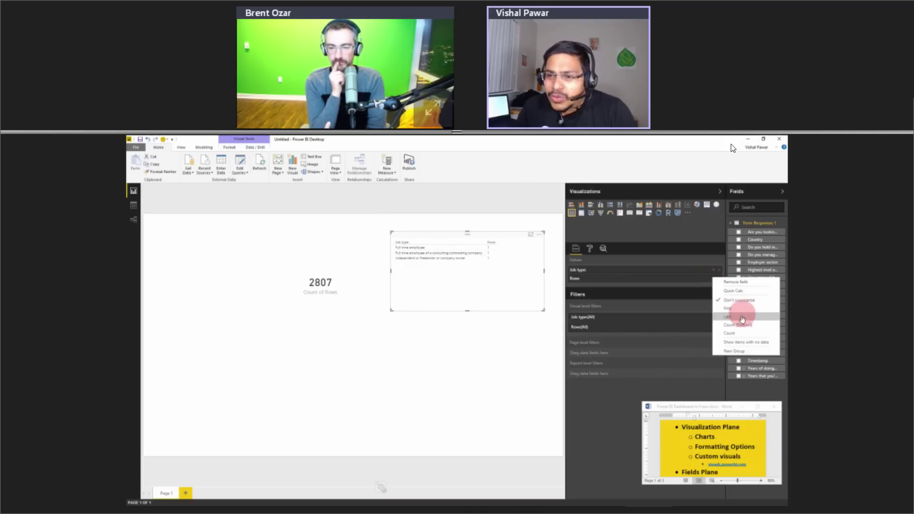
left_click(743, 336)
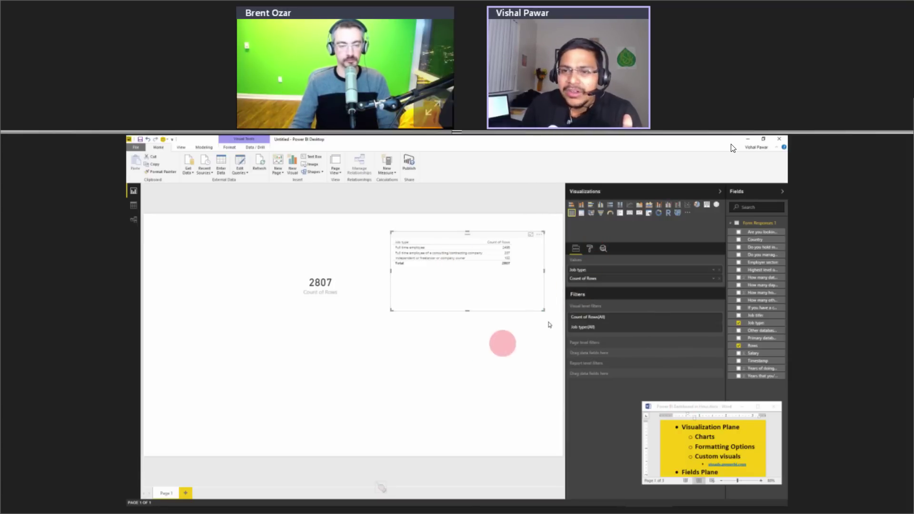
Convert the Job type table to a stacked column chart and turn on its data labels.
left_click(581, 205)
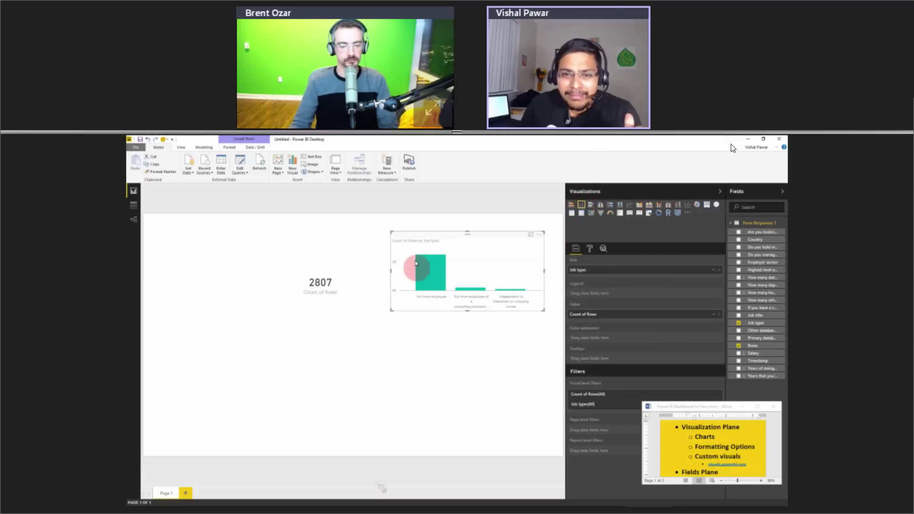
left_click(591, 250)
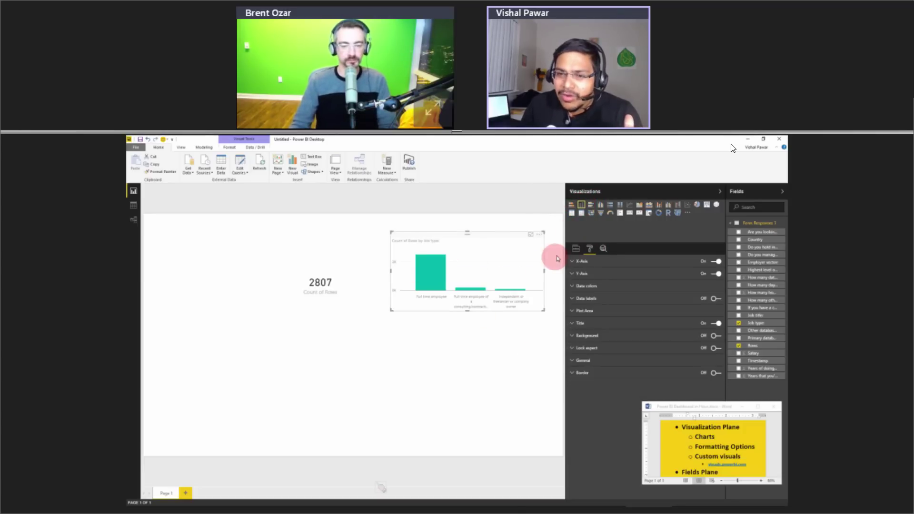
left_click(583, 299)
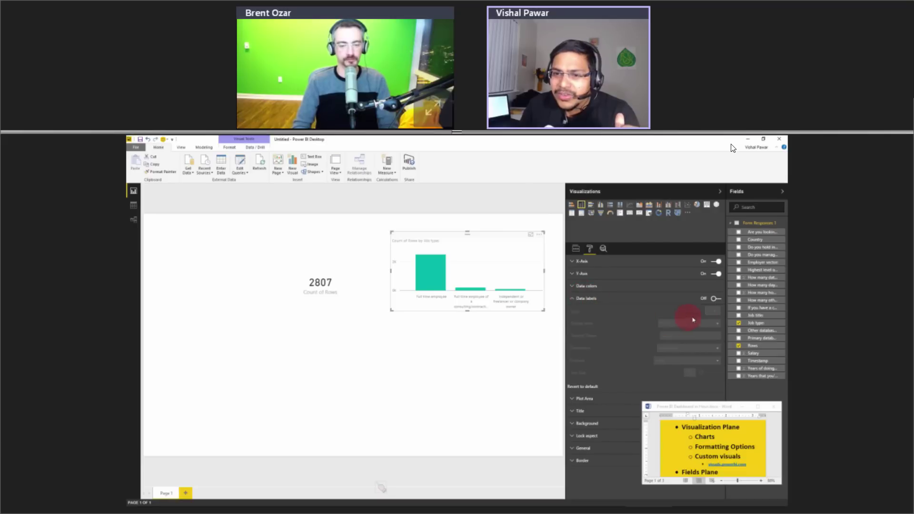
left_click(717, 300)
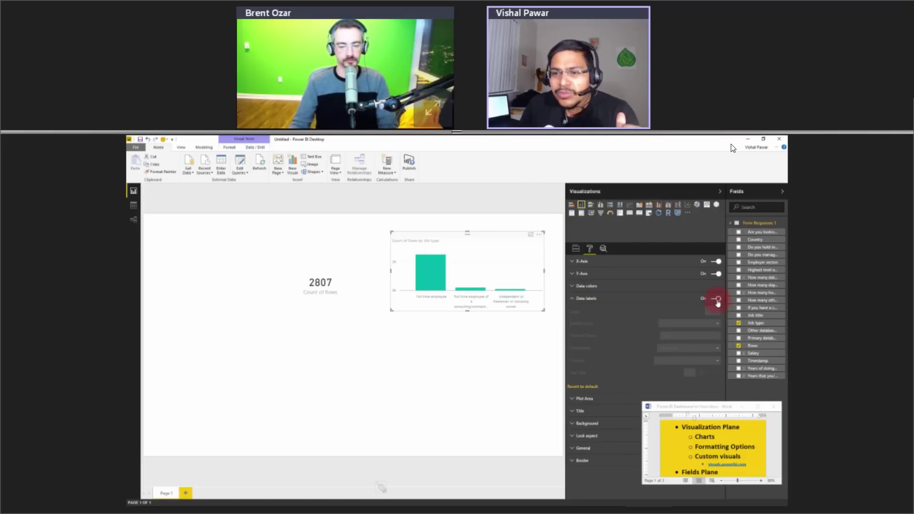
left_click(717, 300)
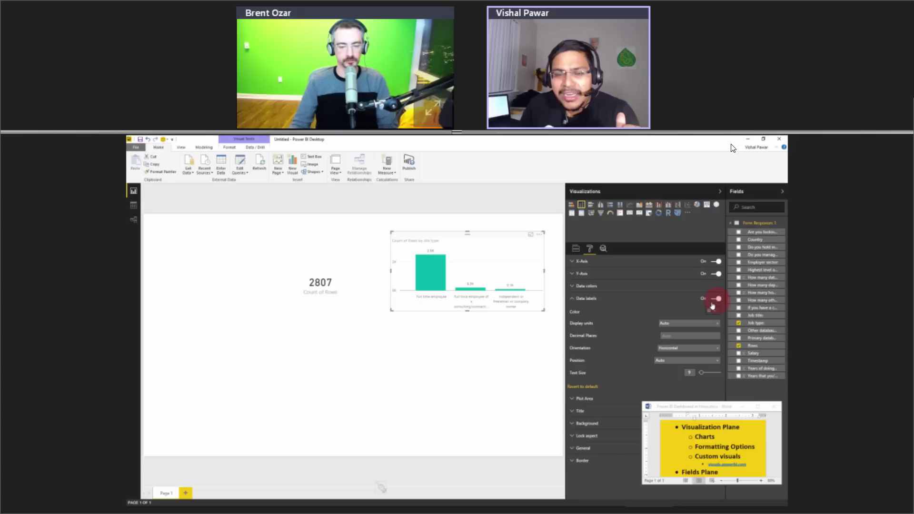
Delete the Count of Rows card and enlarge the Job type chart across the upper part of the page.
left_click(343, 283)
left_click(408, 235)
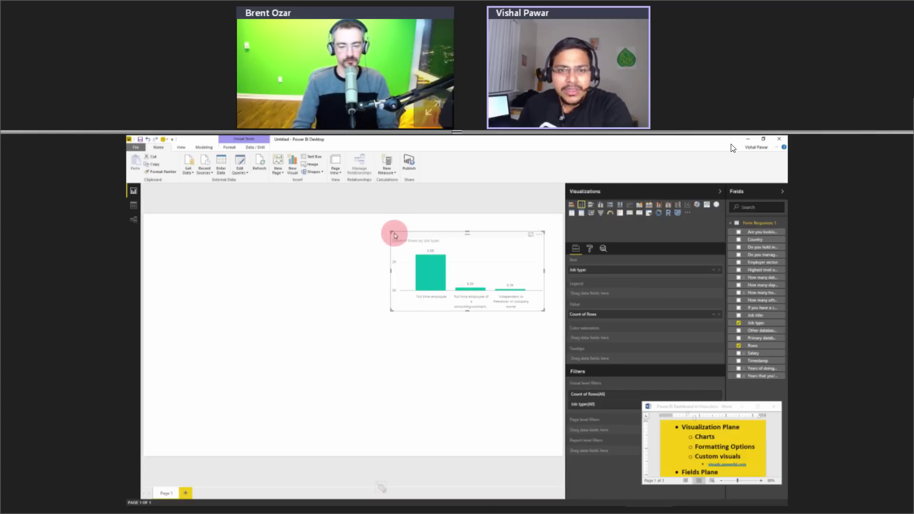
left_click_drag(390, 231, 179, 211)
left_click(550, 305)
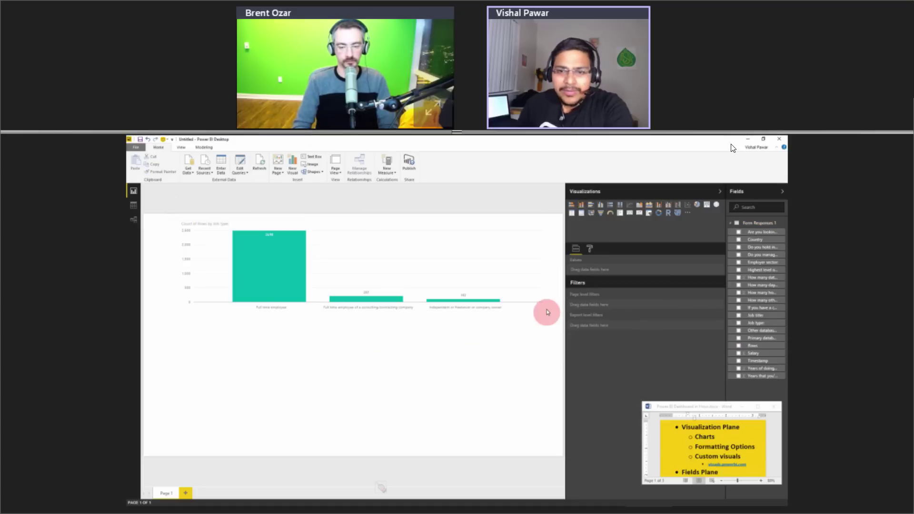
Toggle the Job type chart's data labels off and back on, and examine its Data colors options.
left_click(257, 231)
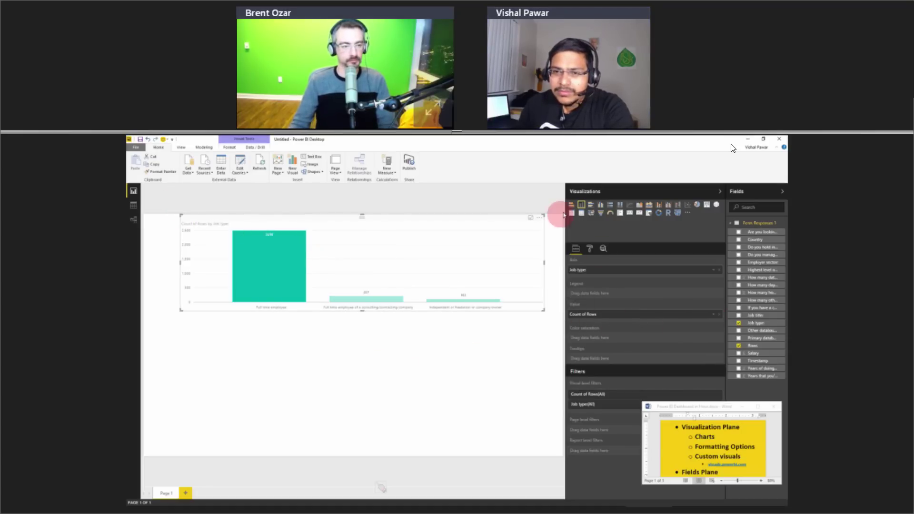
left_click(590, 248)
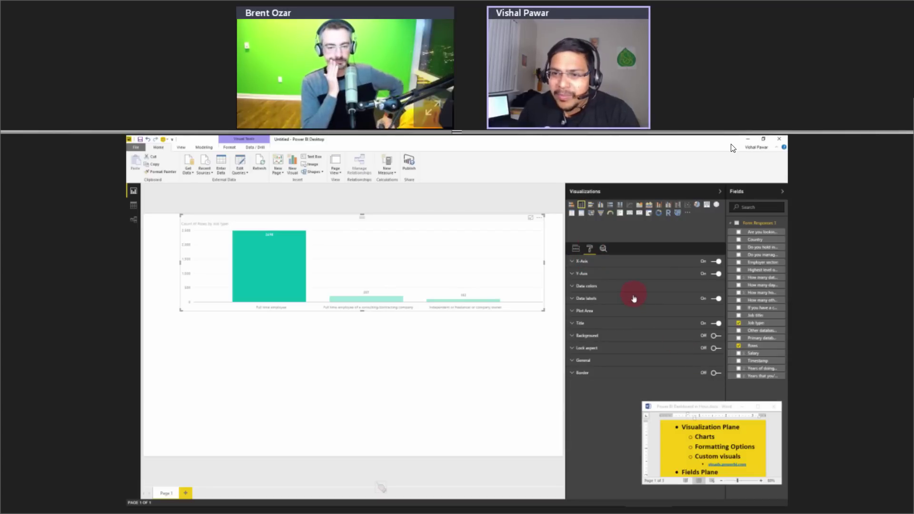
left_click(715, 299)
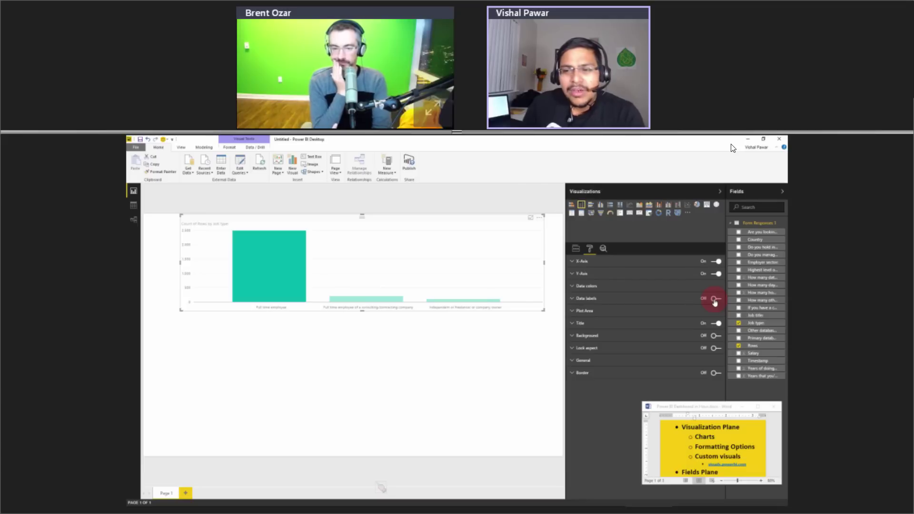
left_click(716, 300)
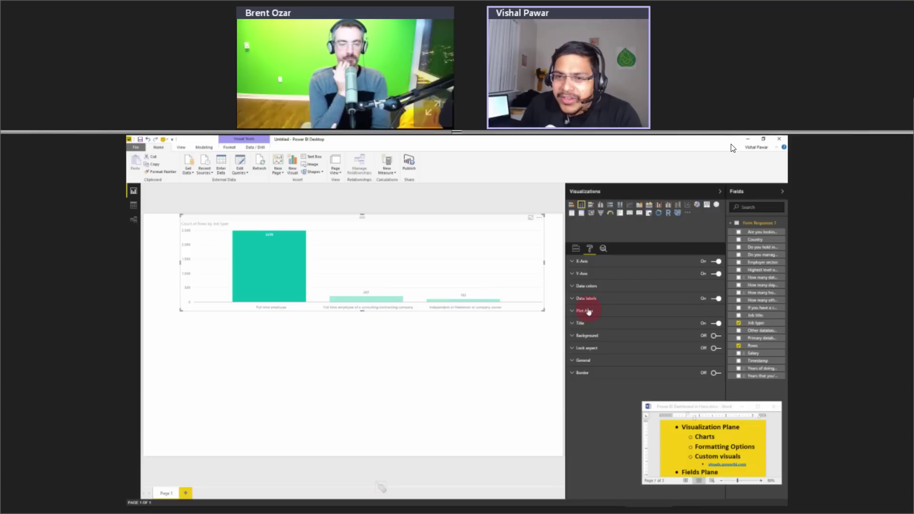
left_click(582, 287)
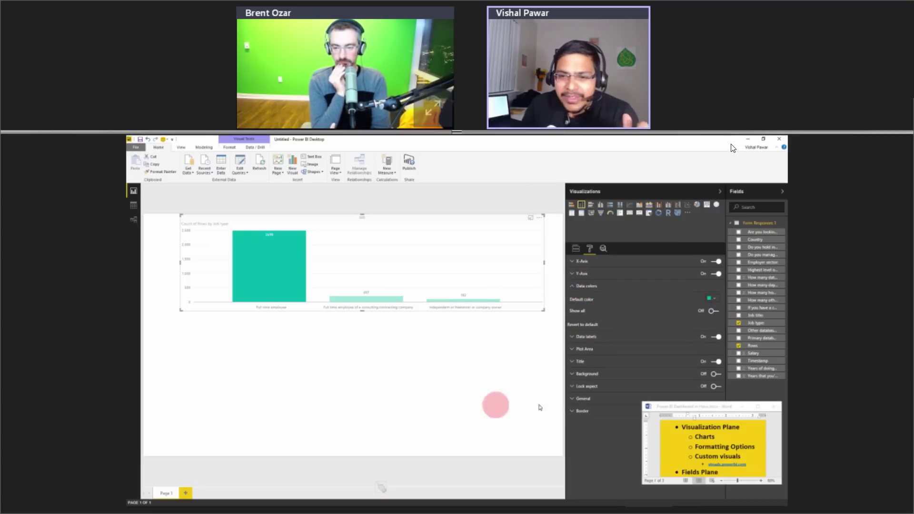
left_click(615, 380)
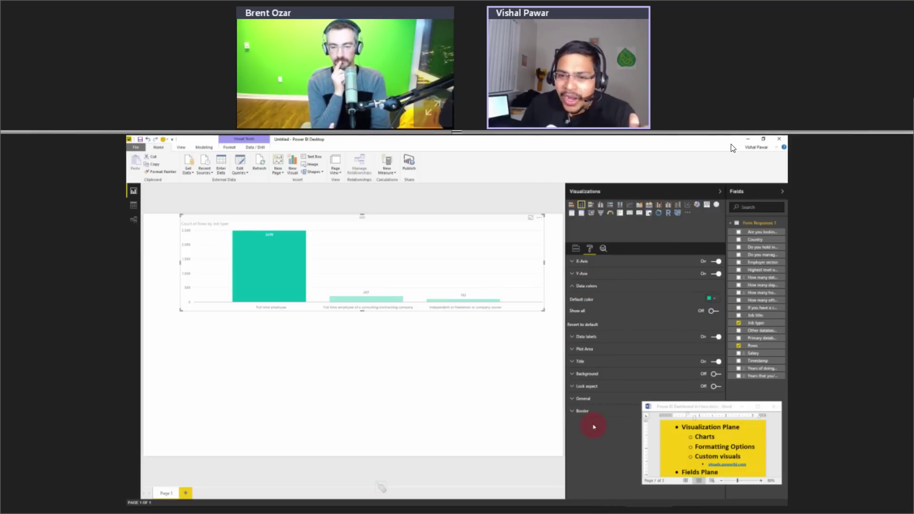
Examine the Job type chart's Border and X-Axis formatting options, including the axis color palette, and deselect the chart.
left_click(577, 413)
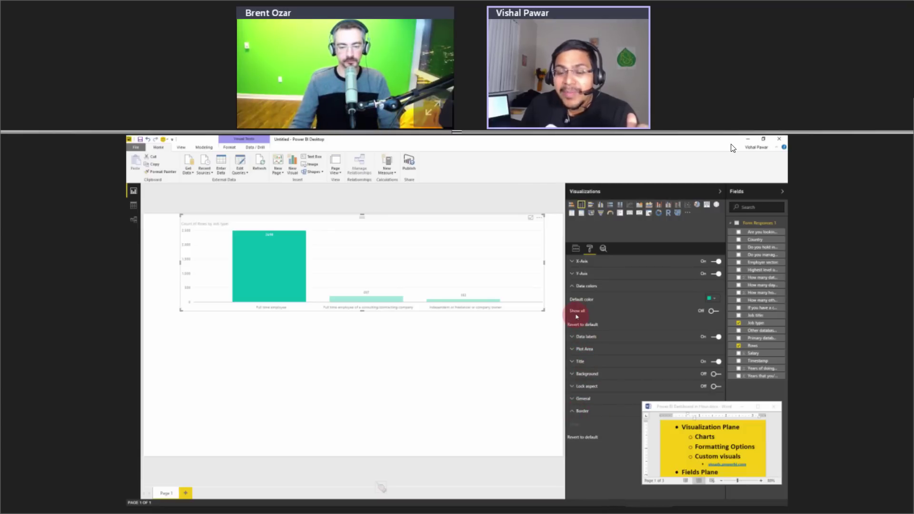
left_click(581, 261)
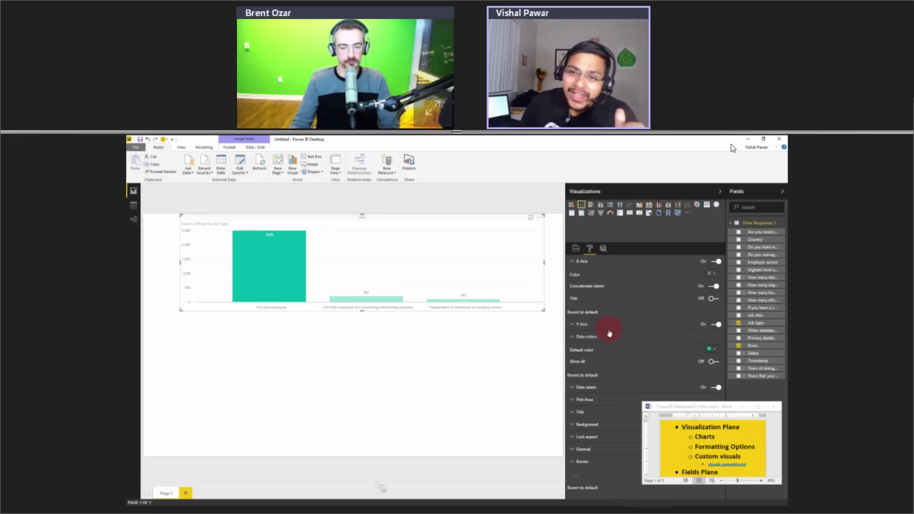
left_click(711, 274)
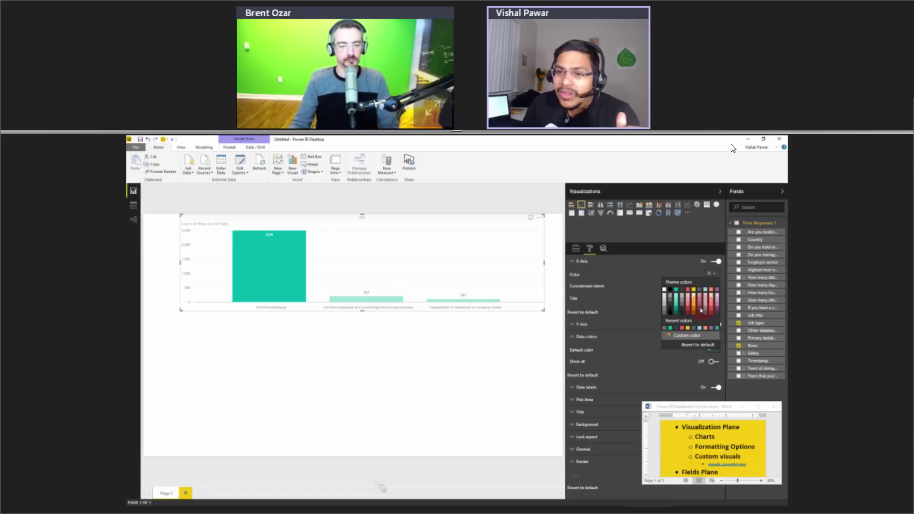
left_click(295, 408)
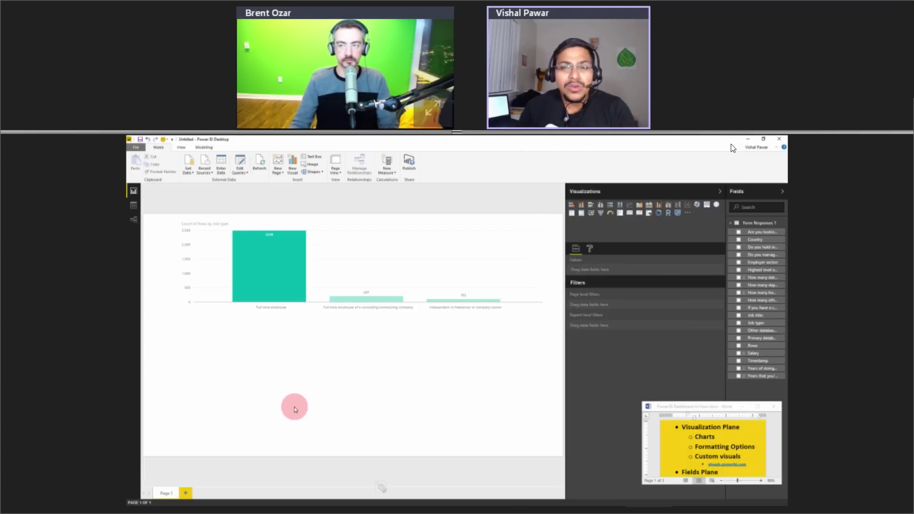
Duplicate the Job type chart directly below the original and replace the copy's axis field with Highest level of higher education completed.
left_click(348, 271)
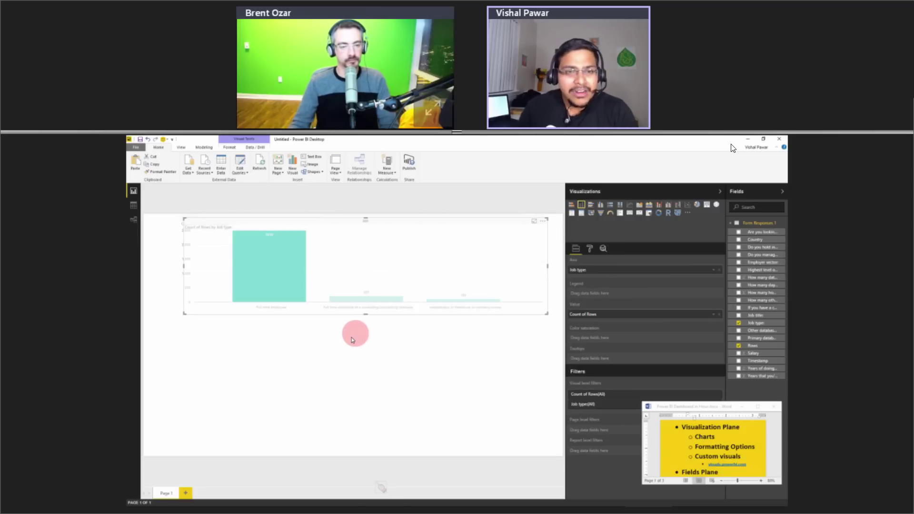
left_click_drag(355, 227, 392, 323)
left_click_drag(358, 335, 353, 323)
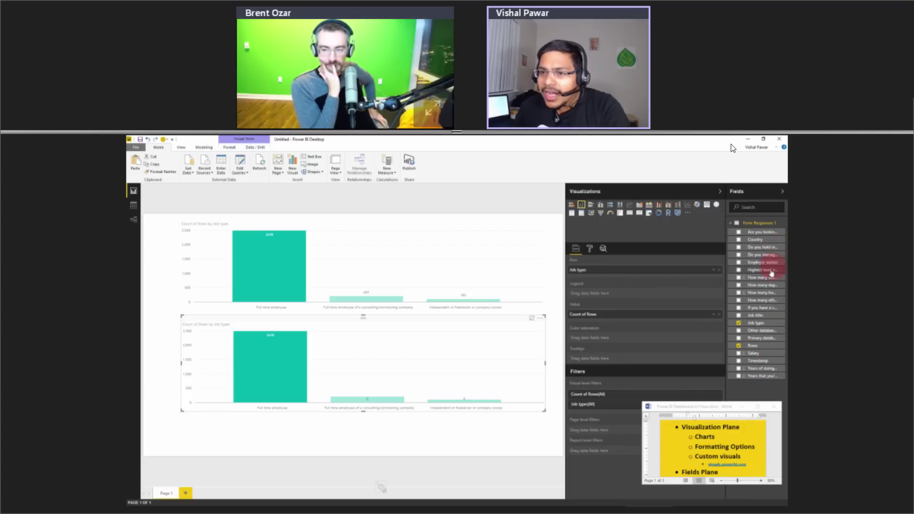
left_click_drag(728, 273, 651, 272)
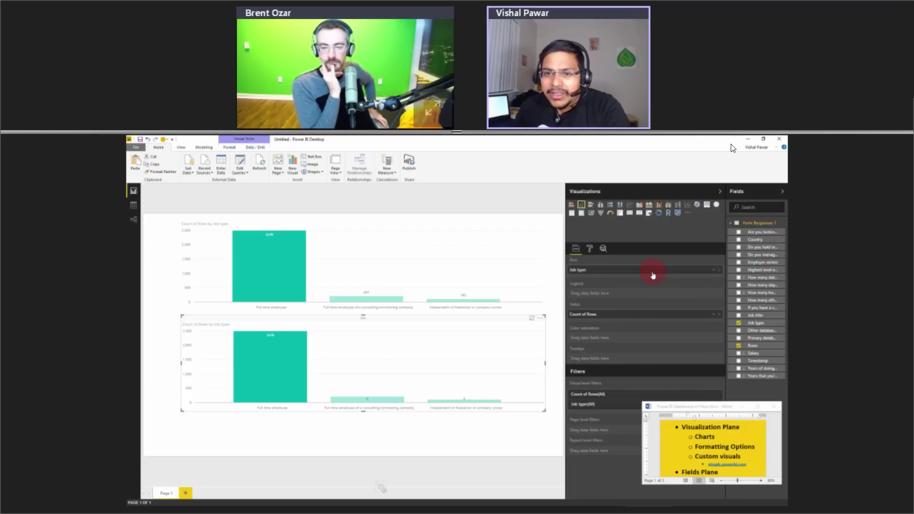
left_click(719, 270)
mouse_move(509, 500)
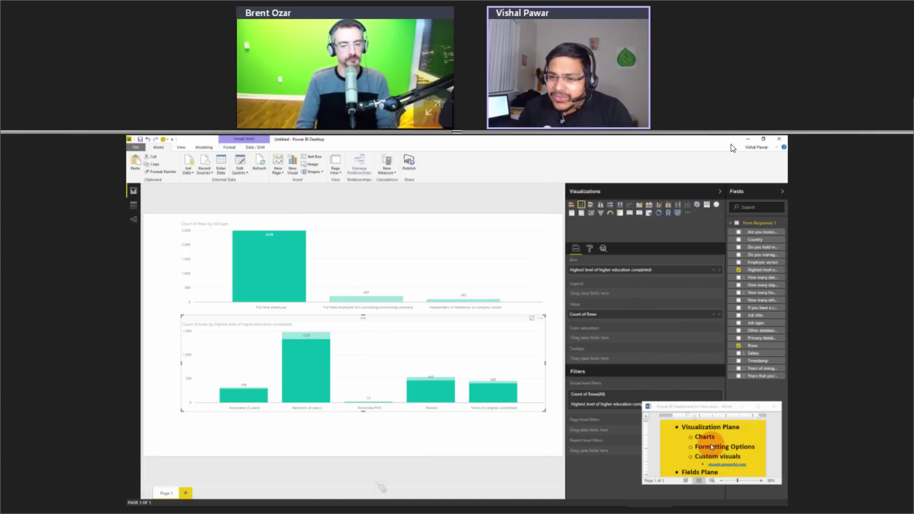
Copy visuals.powerbi.com from the Word notes, search for it in a new browser tab, and browse the Custom Visuals Gallery library.
scroll(733, 445, "down", 1)
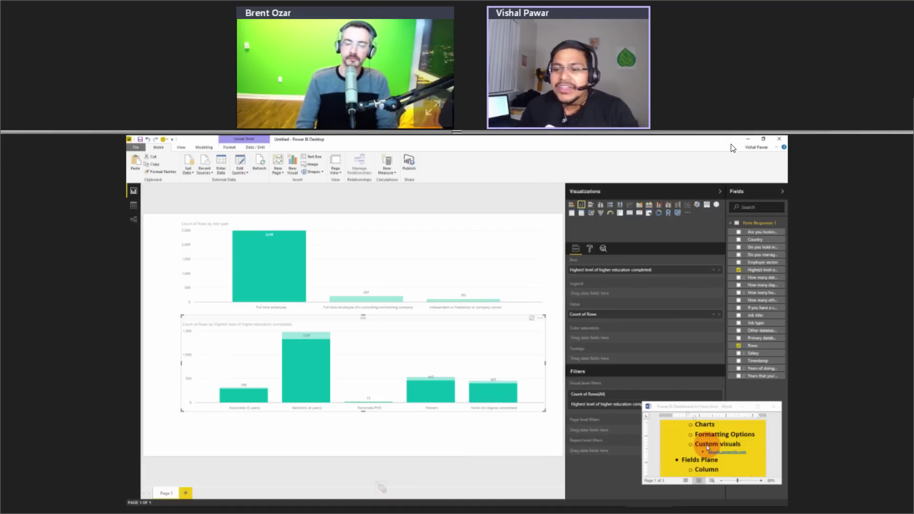
left_click(737, 452)
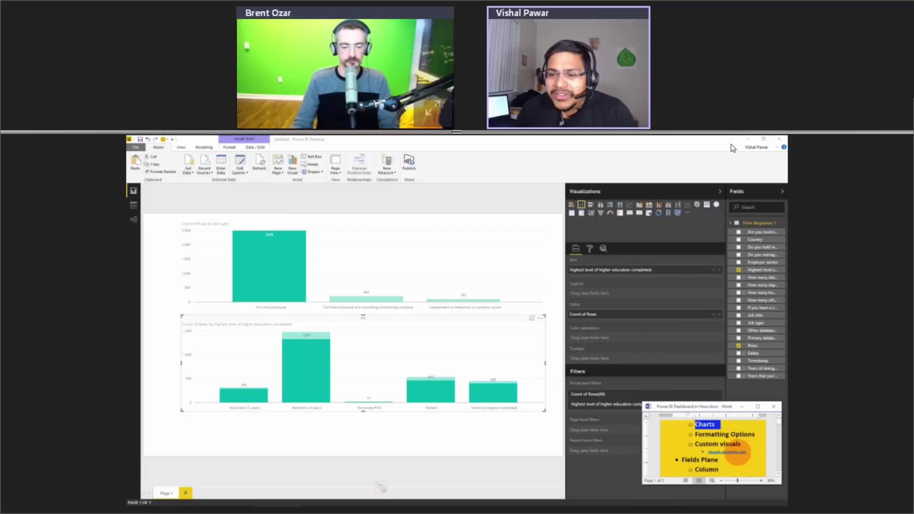
double_click(738, 452)
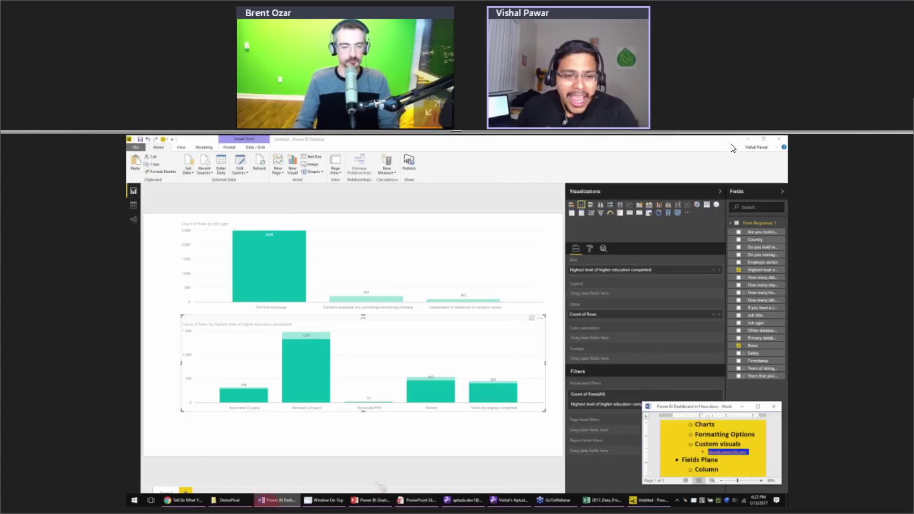
left_click(186, 501)
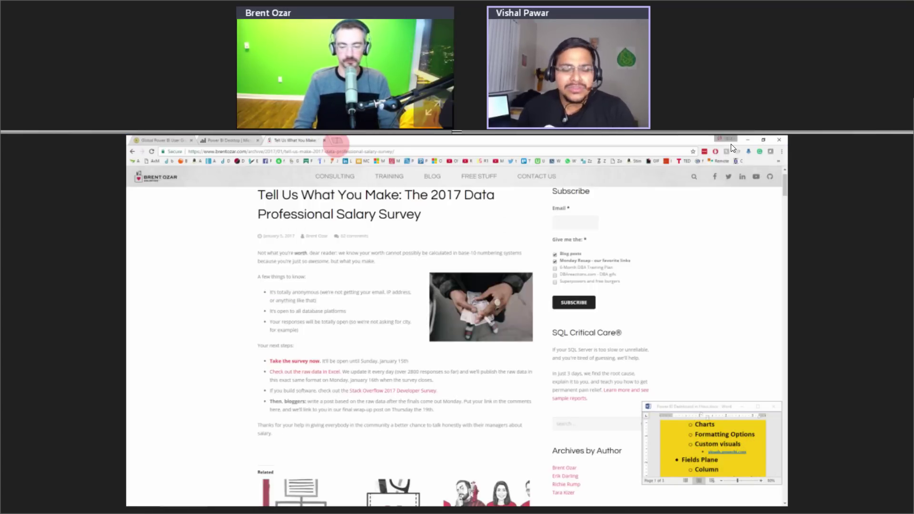
left_click(336, 141)
type("▯ visuals.powerbi.com")
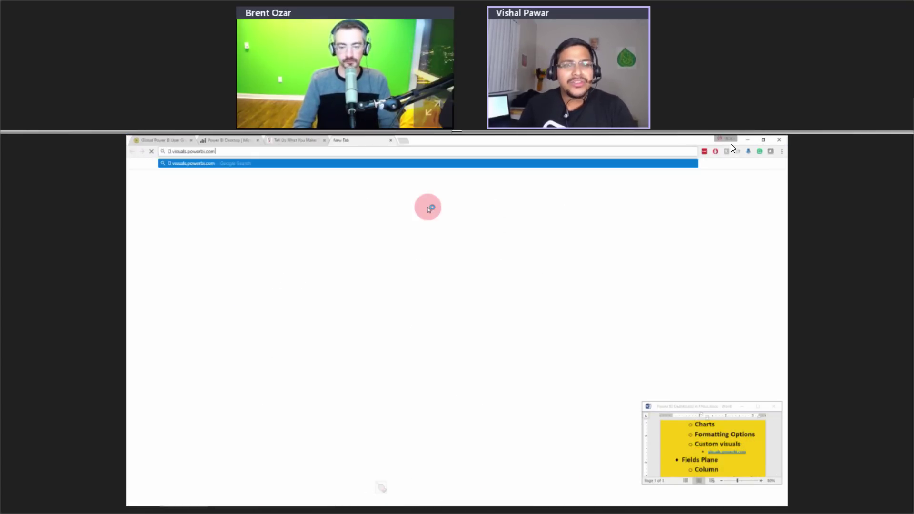
key("Return")
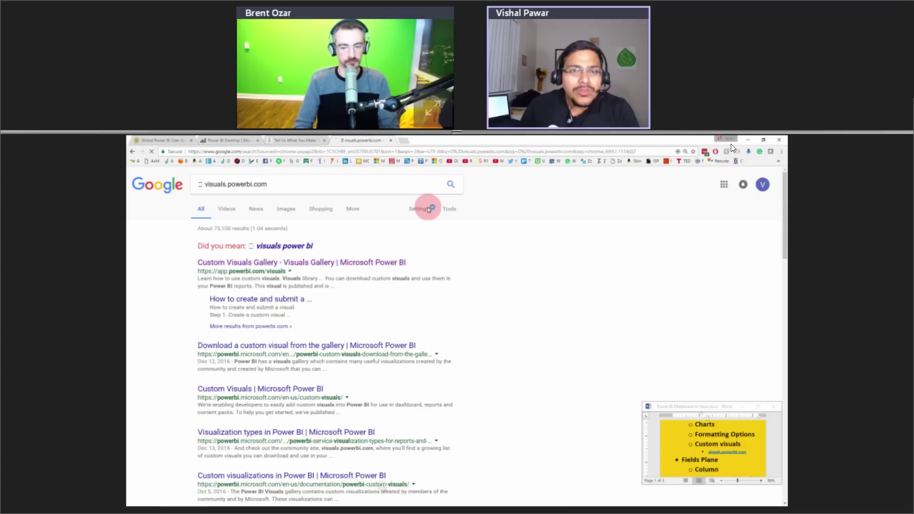
left_click(291, 261)
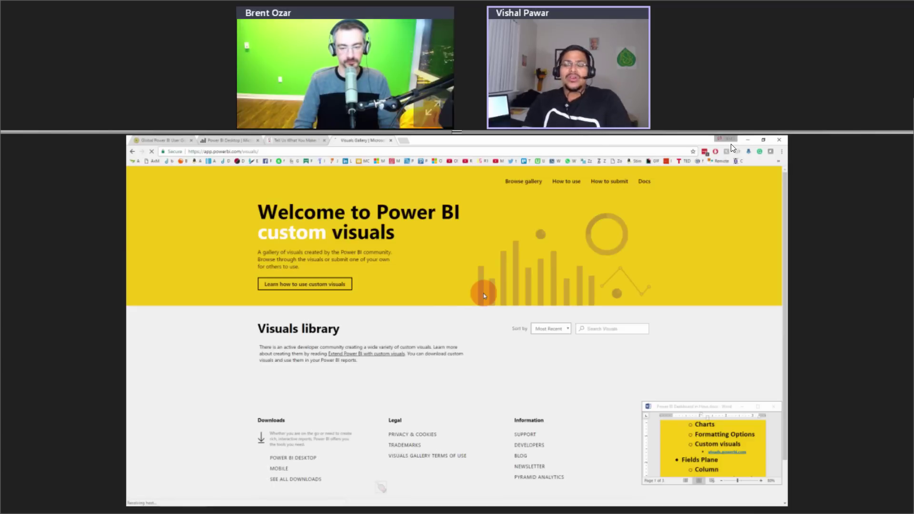
scroll(433, 316, "down", 3)
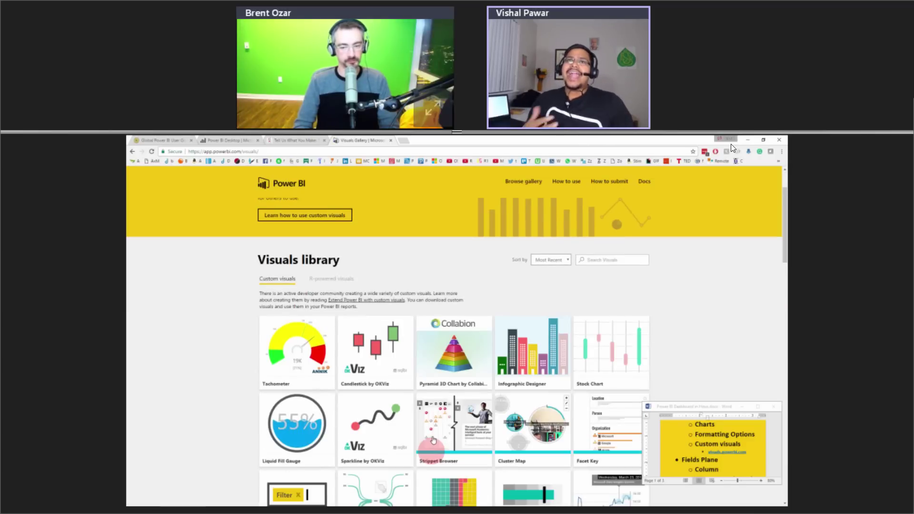
scroll(433, 440, "down", 3)
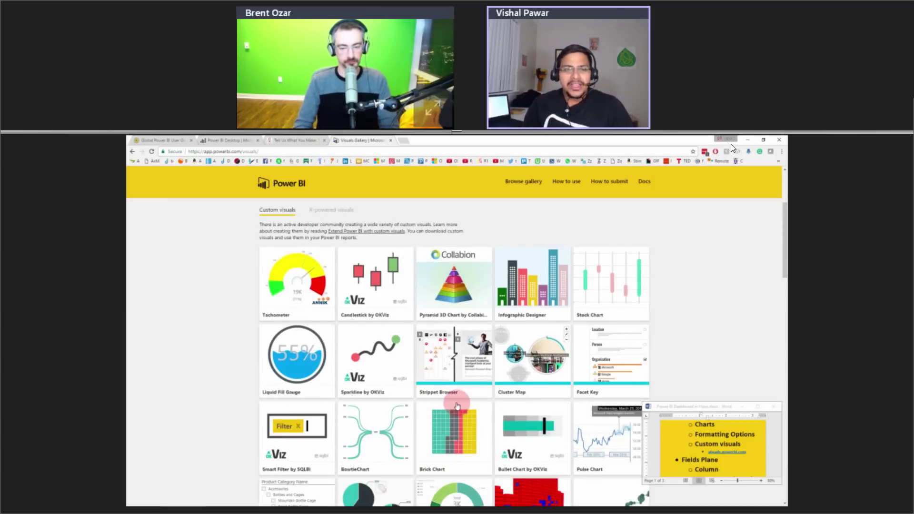
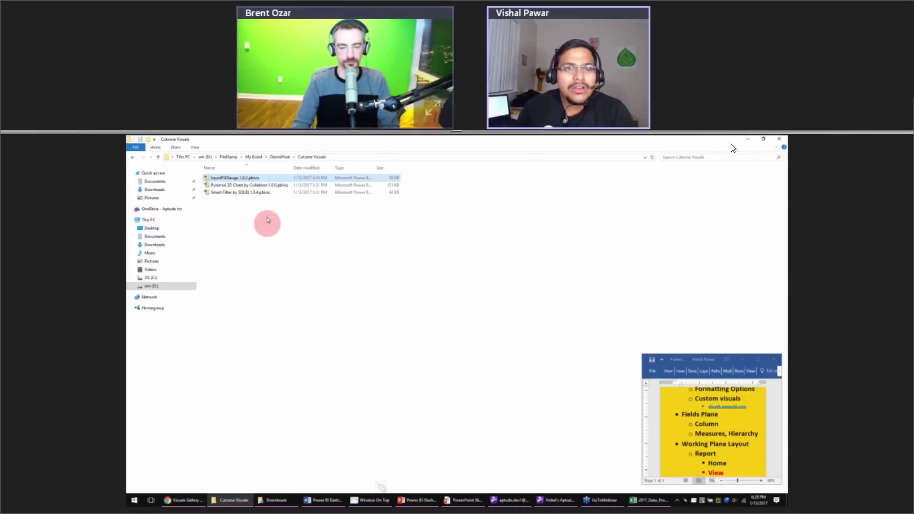
Go up to the DemoFinal folder and open the finished Job Analysis report file in Power BI Desktop.
left_click(280, 156)
left_click(660, 225)
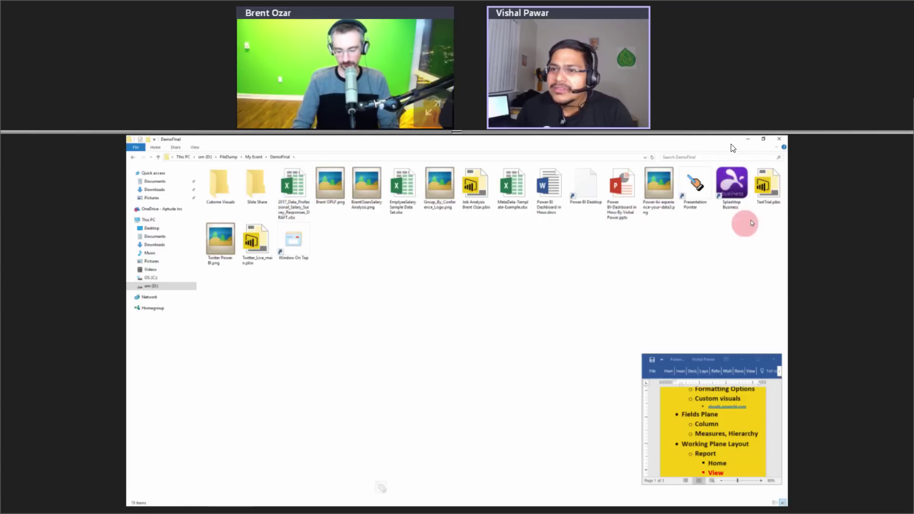
left_click(474, 190)
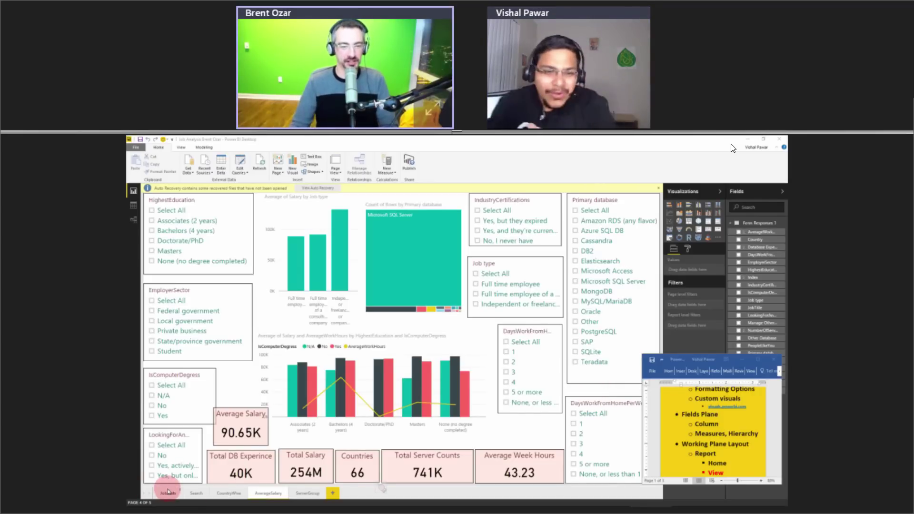
Show the JobStats page and collapse the Visualizations pane to give the report more room.
left_click(167, 492)
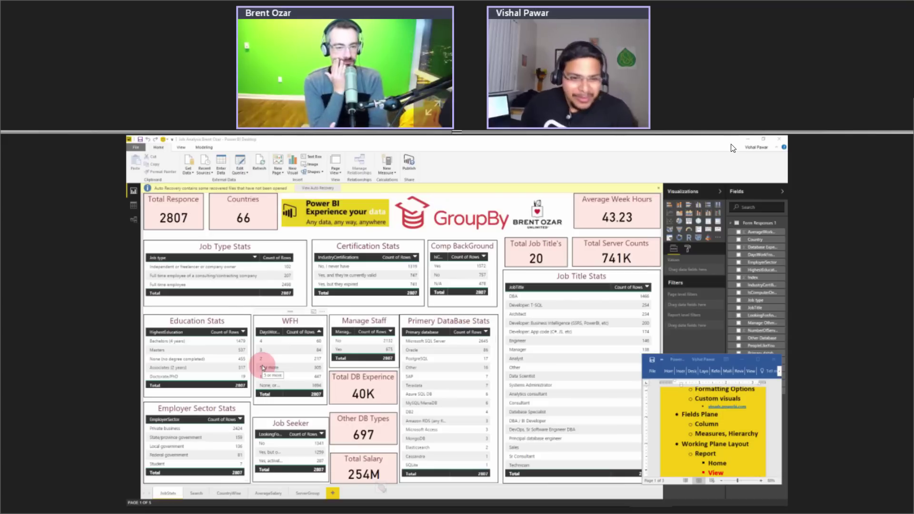
left_click(719, 191)
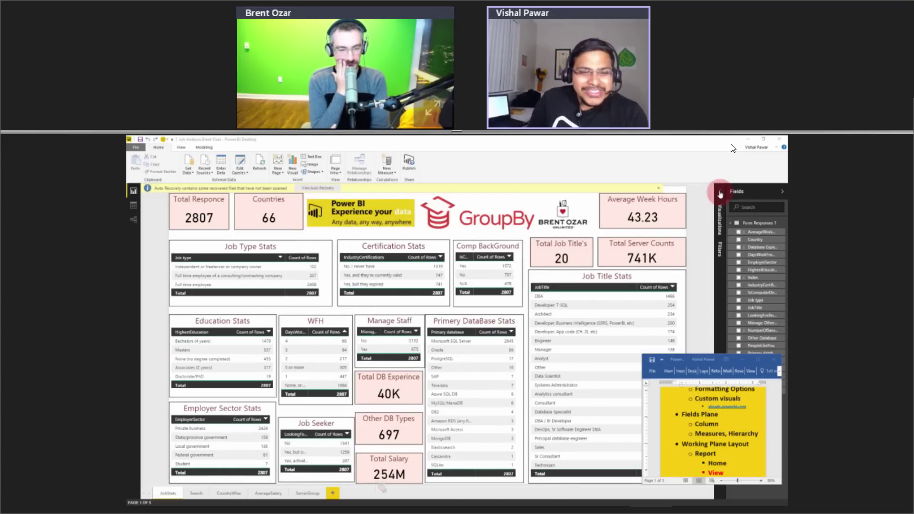
left_click(659, 310)
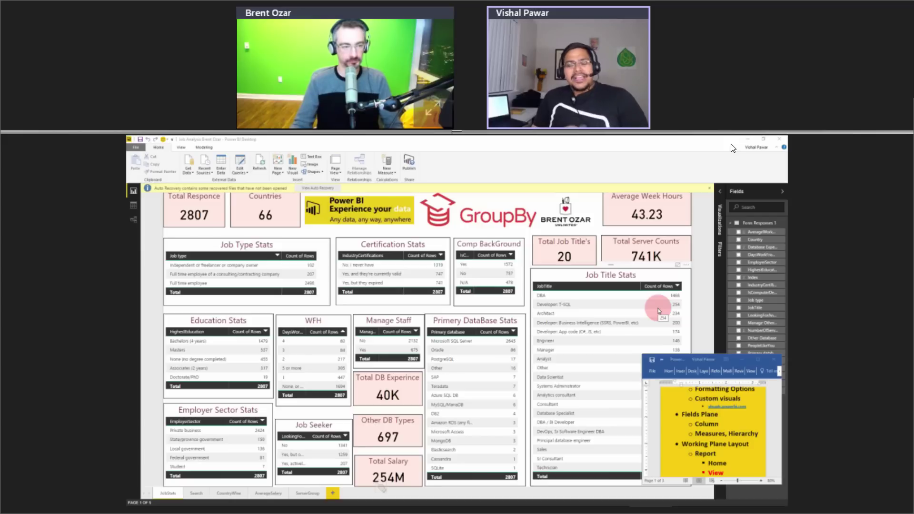
Add two blank pages to the report and return to the JobStats page.
left_click(333, 493)
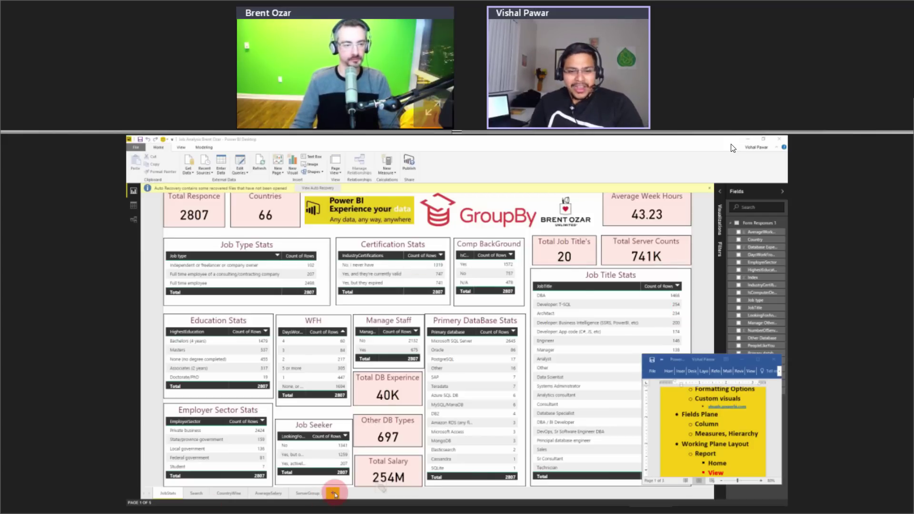
left_click(363, 494)
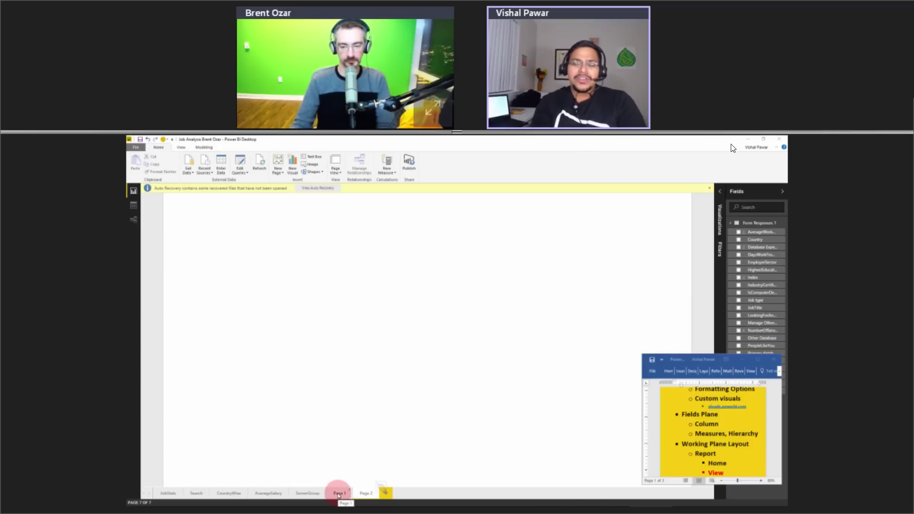
left_click(166, 497)
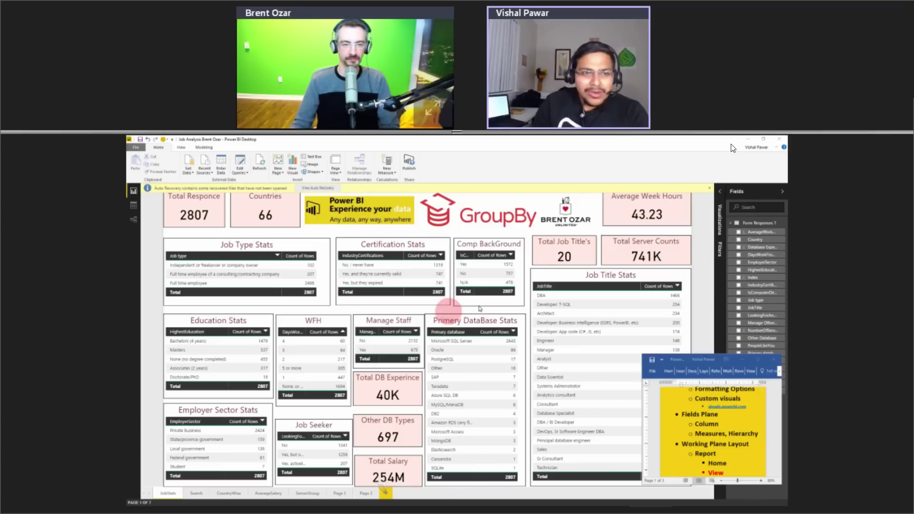
Open the recovered Untitled report from Auto Recovery and close it without saving changes.
left_click(317, 189)
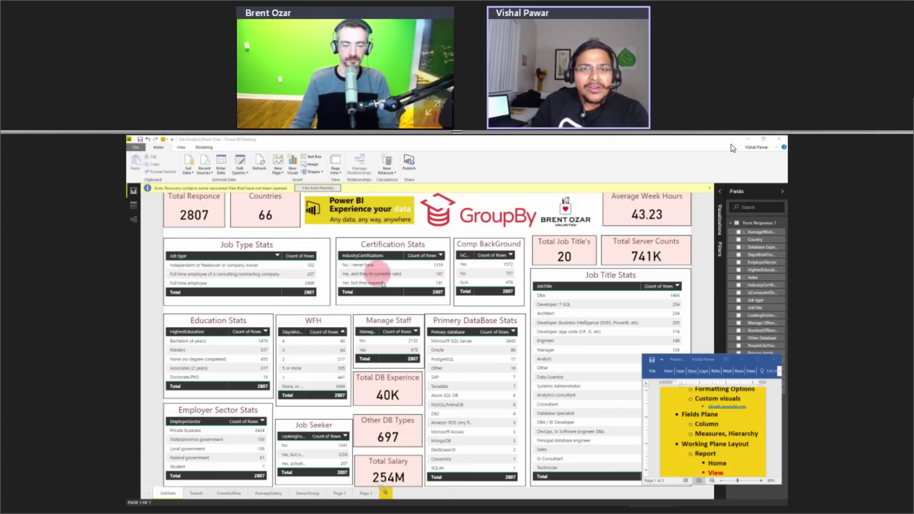
left_click(416, 301)
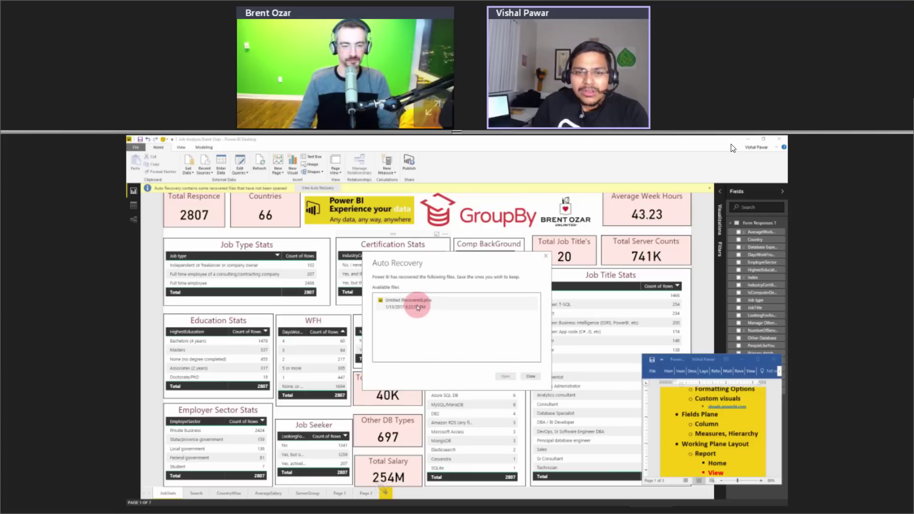
left_click(503, 376)
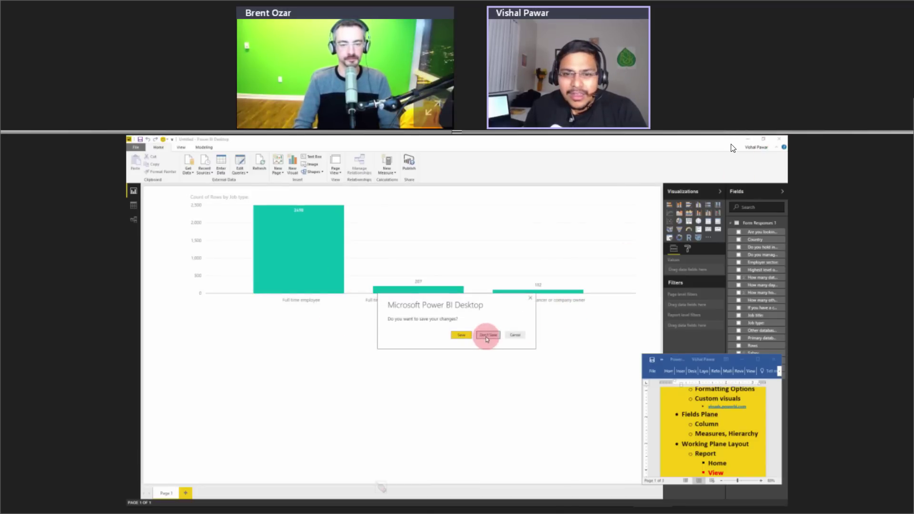
left_click(487, 333)
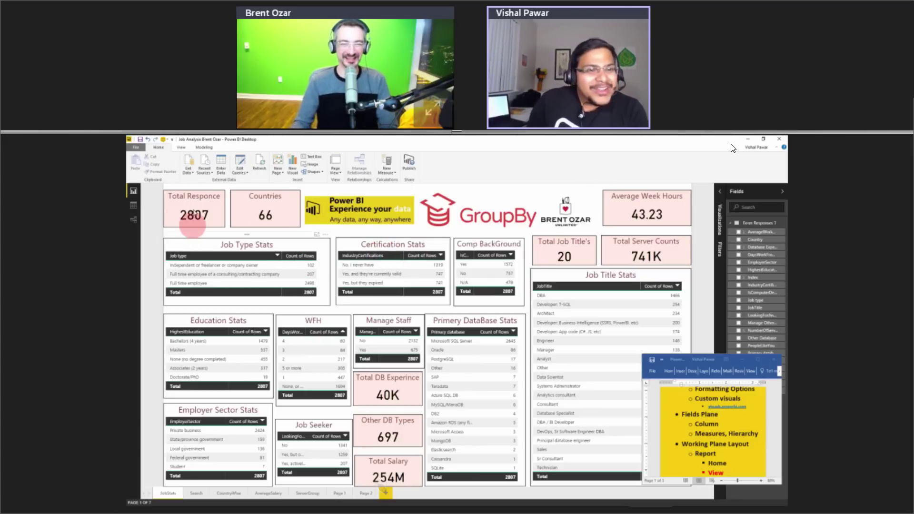
Inspect the Total Responce, Countries and Average Week Hours cards on the JobStats page.
left_click(196, 190)
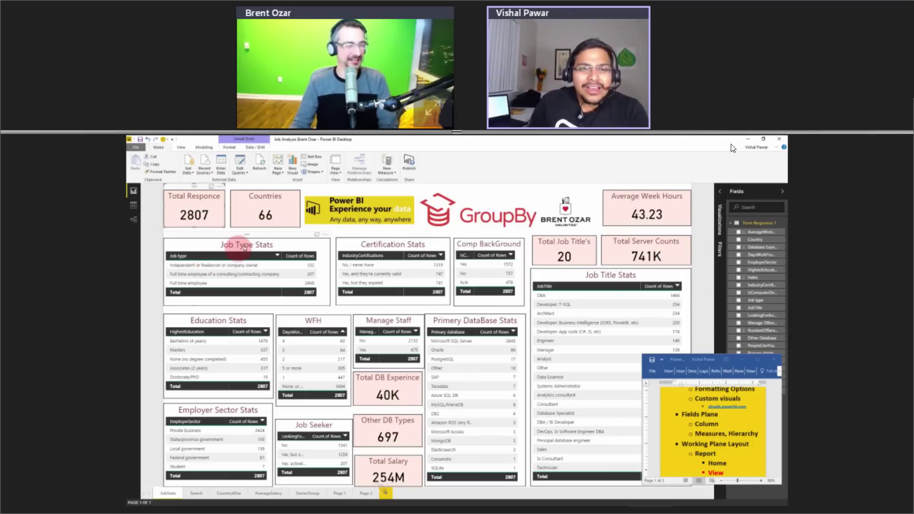
left_click(267, 201)
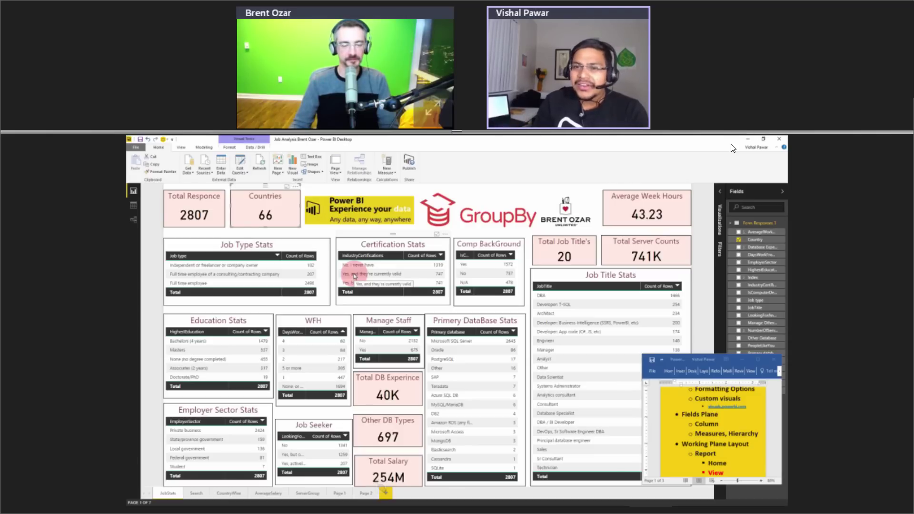
left_click(652, 187)
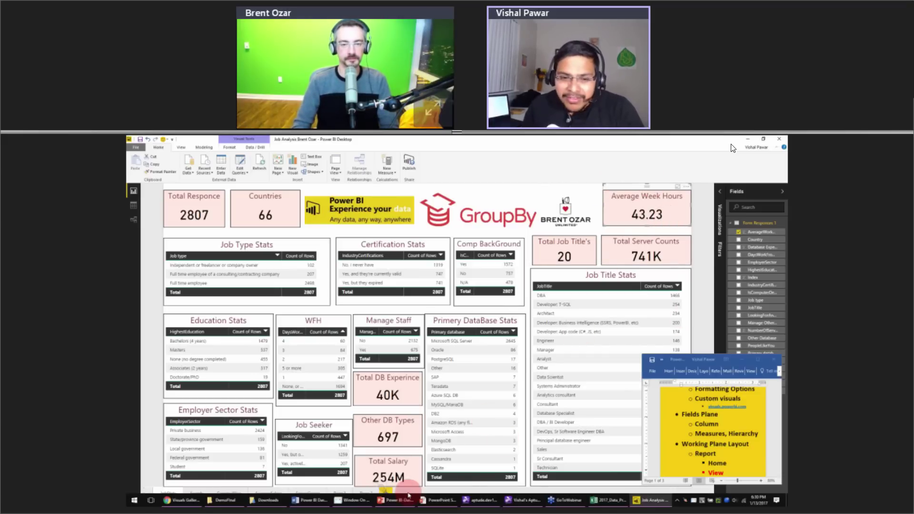
Add a third blank page to the end of the Job Analysis report.
left_click(384, 490)
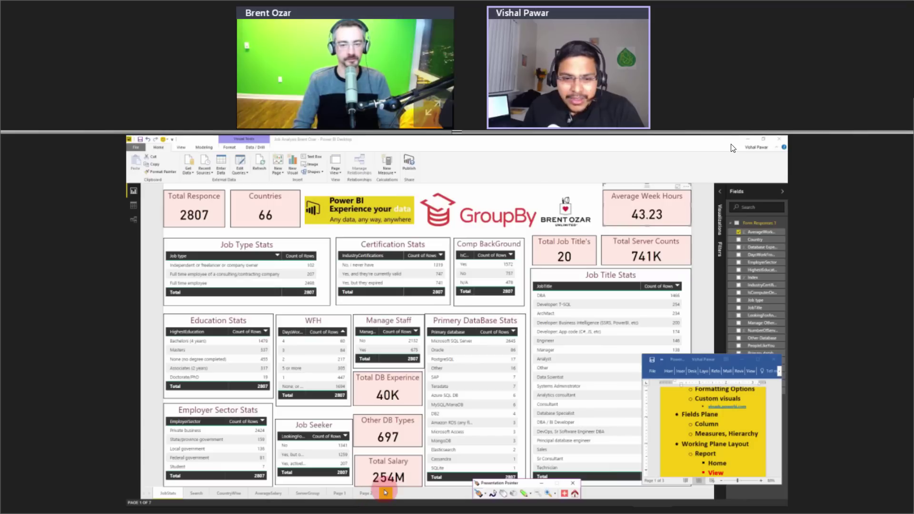
left_click(385, 491)
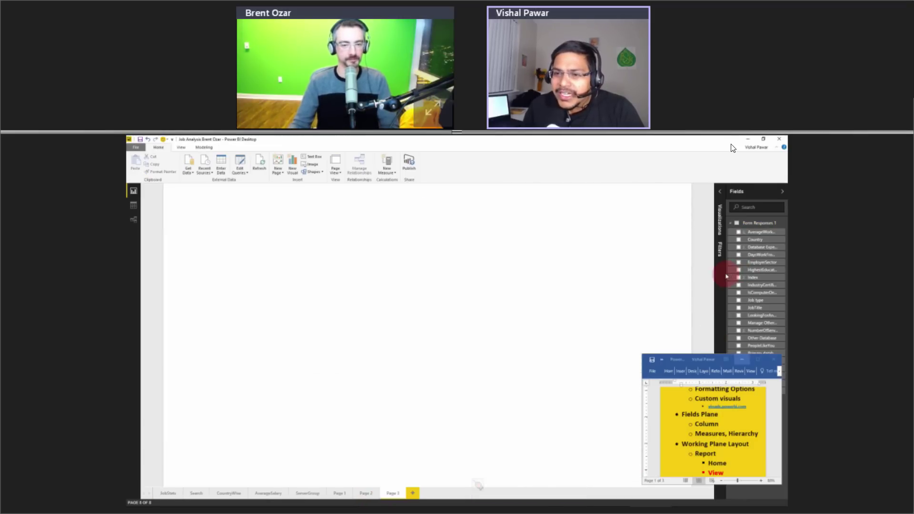
Widen the Fields pane and add a card to Page 3 showing the average of AverageWorkHours.
left_click_drag(724, 265, 636, 270)
left_click(743, 360)
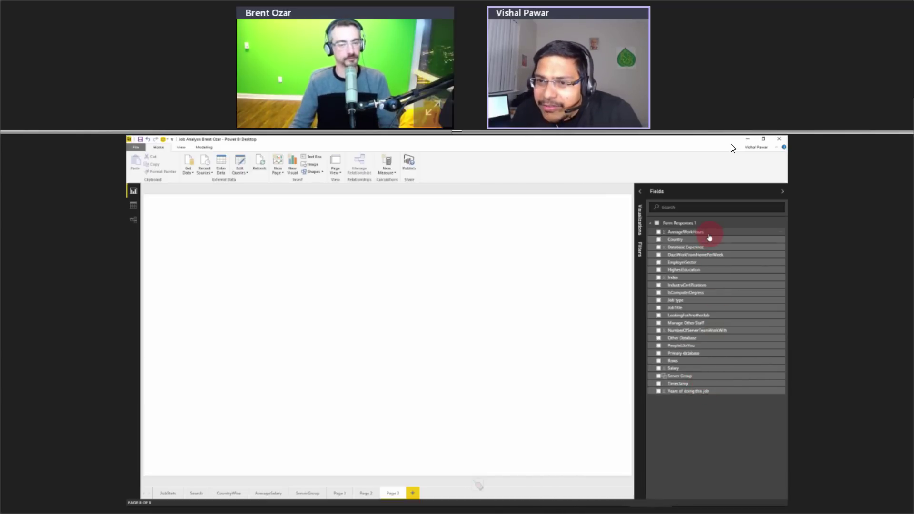
left_click_drag(711, 237, 273, 261)
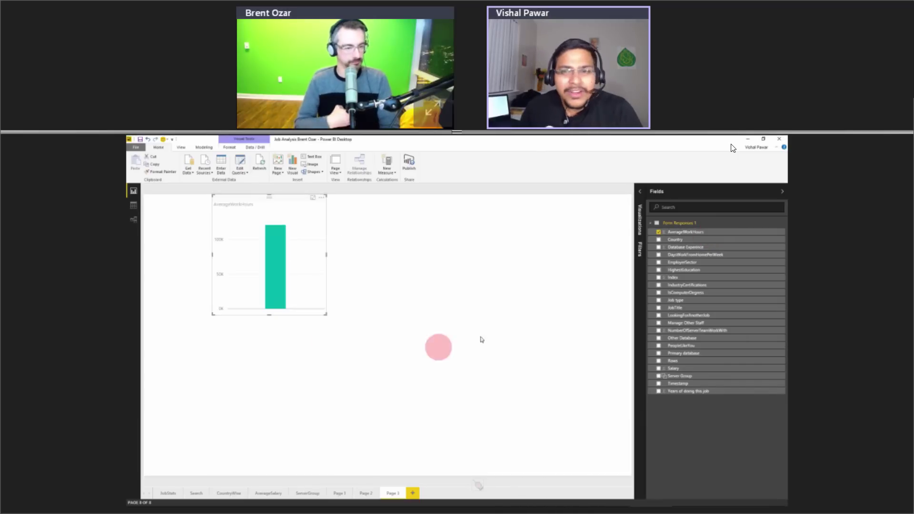
left_click(643, 179)
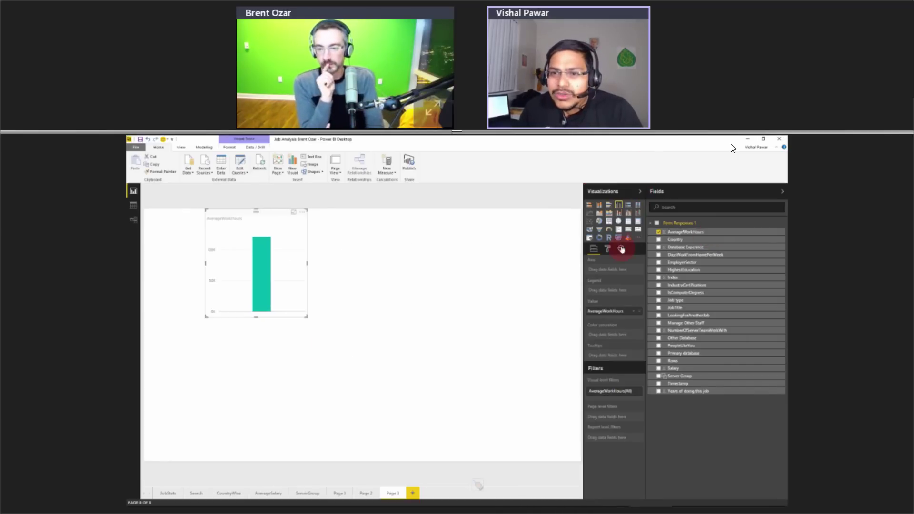
left_click(627, 230)
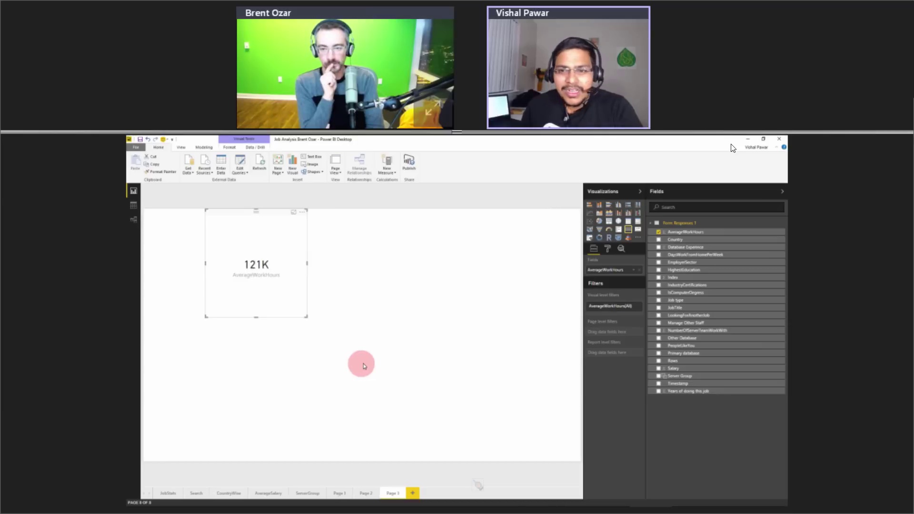
left_click(634, 270)
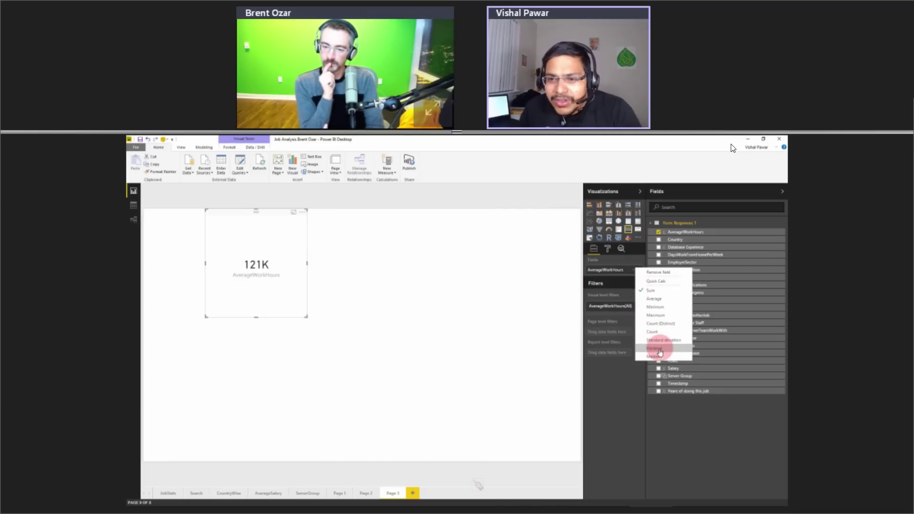
left_click(654, 299)
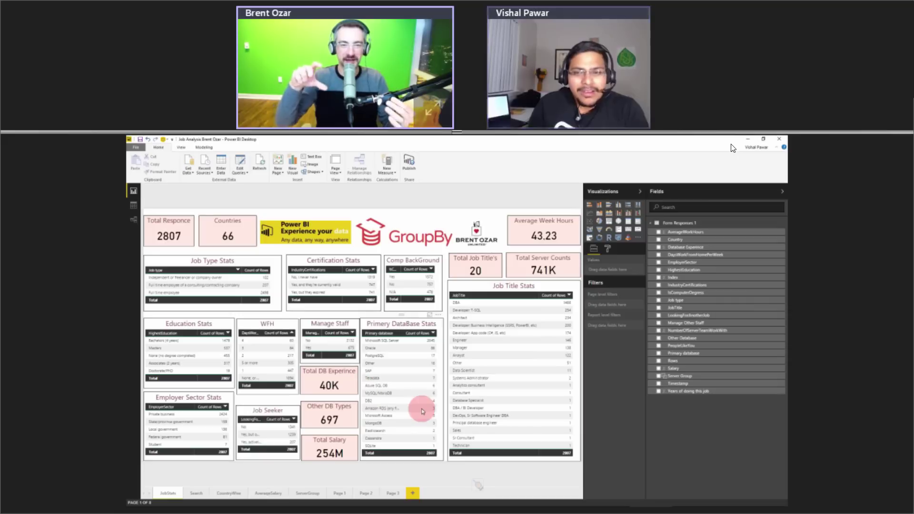
Collapse the Visualizations pane and narrow the first column of the WFH table on the JobStats page.
left_click(639, 192)
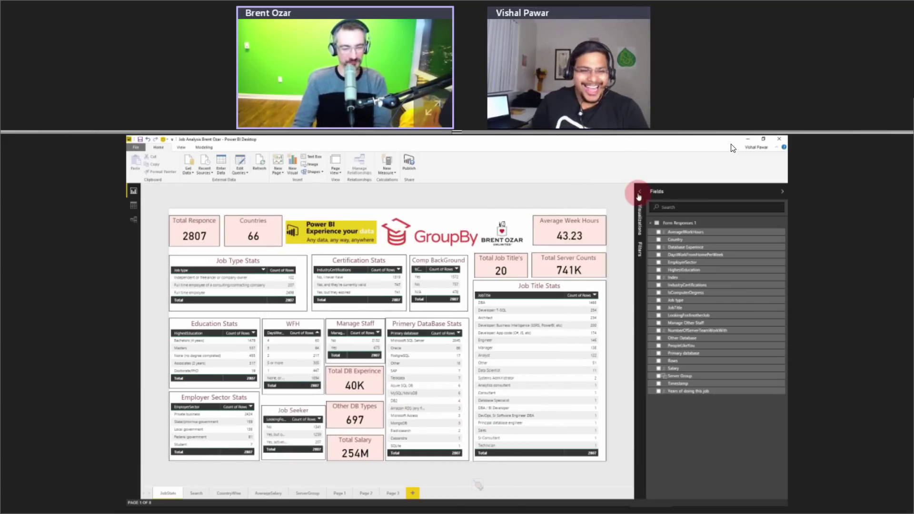
left_click(288, 320)
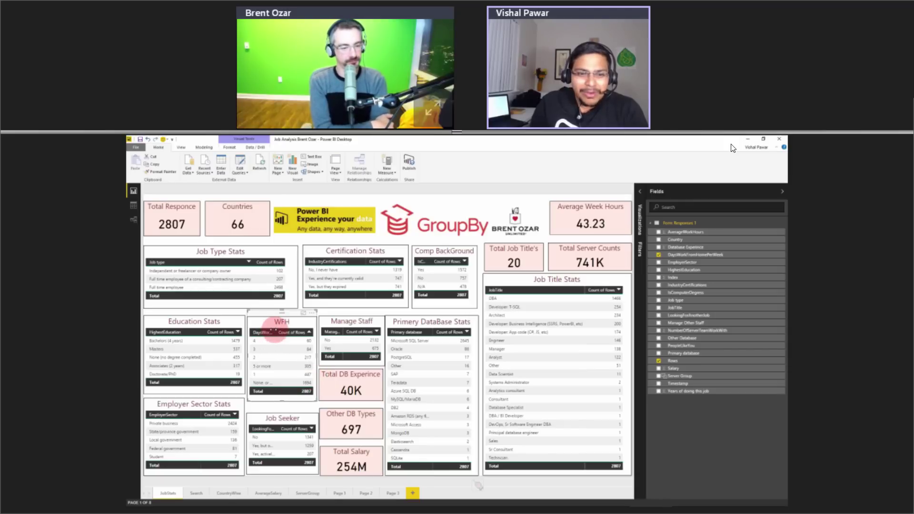
mouse_move(275, 332)
left_mouse_down()
mouse_move(288, 334)
mouse_move(266, 333)
left_mouse_up()
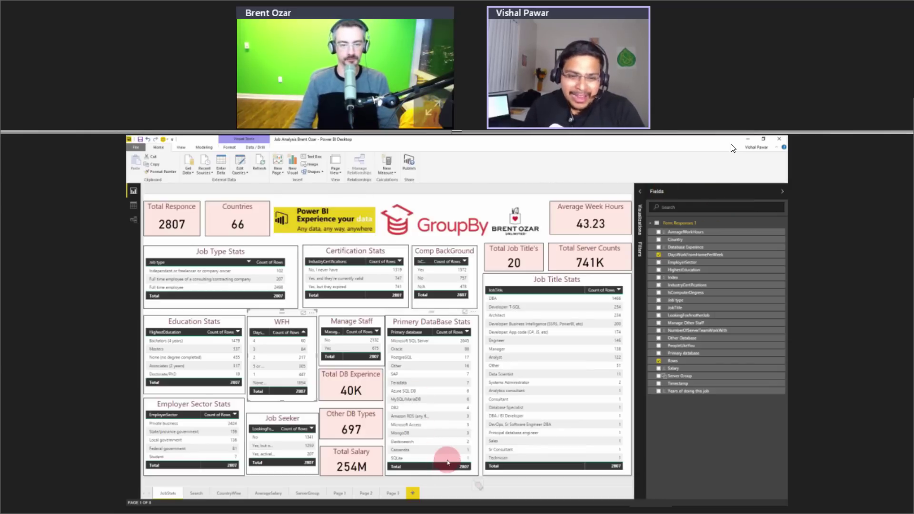
Inspect the Total Salary card, the Primary DataBase Stats table and the Total DB Experince card.
left_click(350, 457)
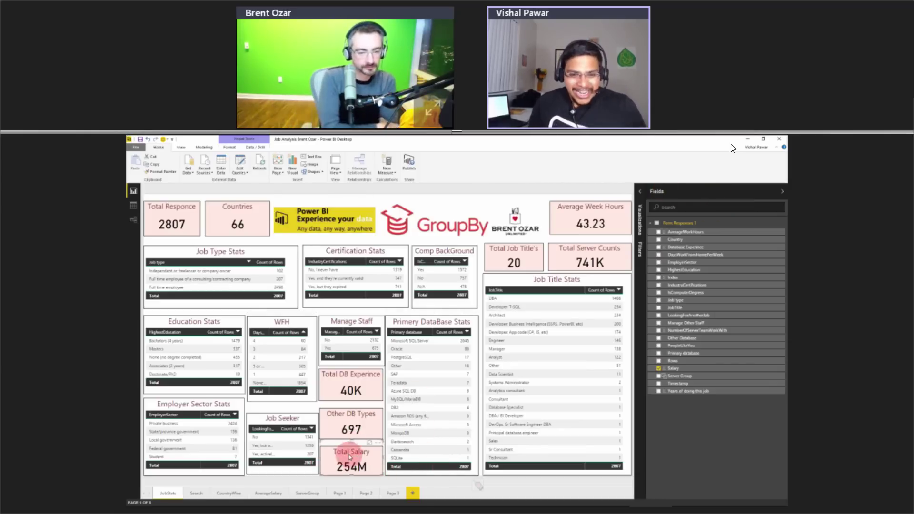
left_click(436, 469)
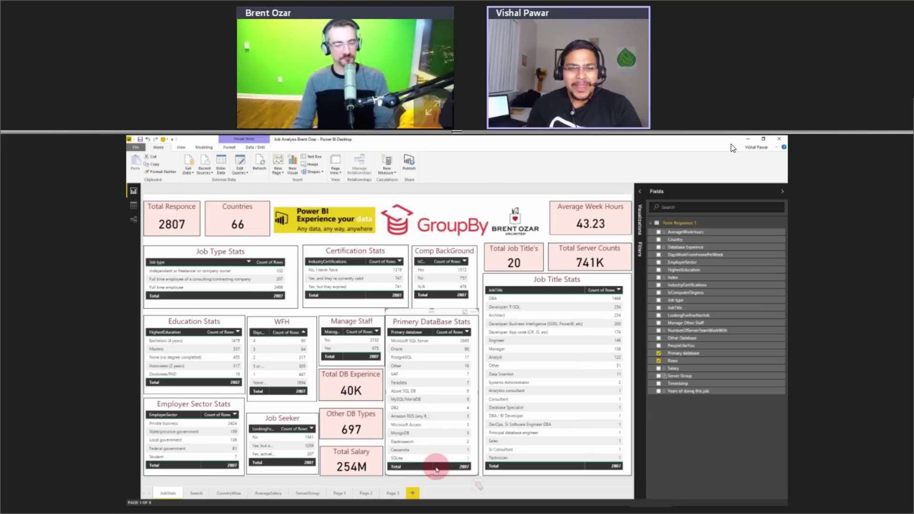
left_click(350, 371)
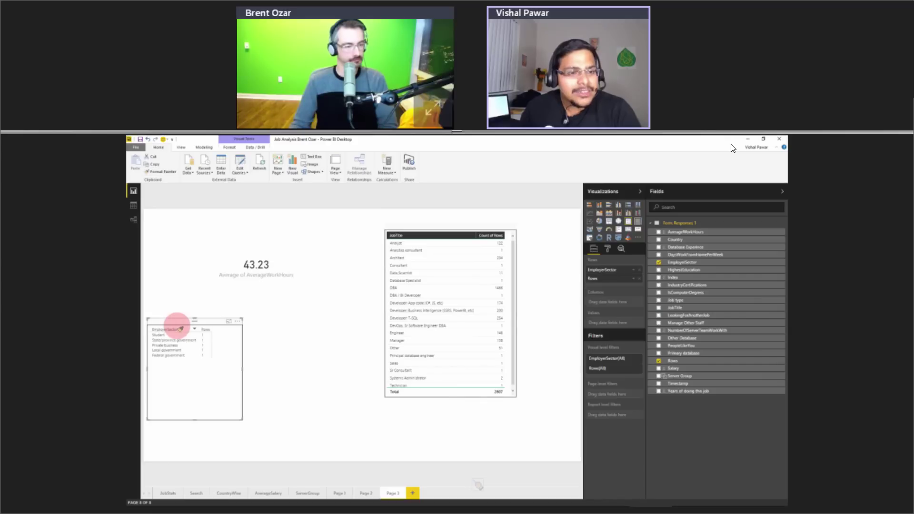
Sort the JobTitle table on Page 3 by JobTitle in descending order and copy its formatting onto the EmployerSector table.
left_click(432, 237)
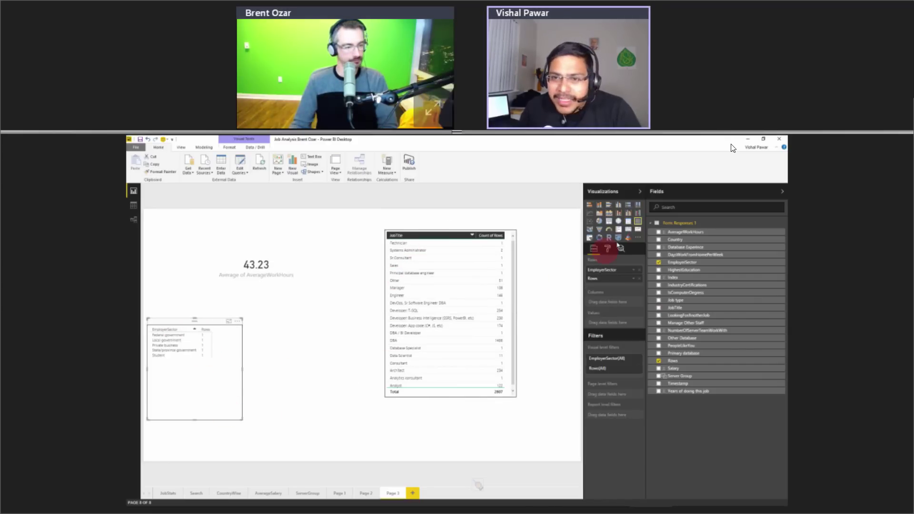
left_click(402, 243)
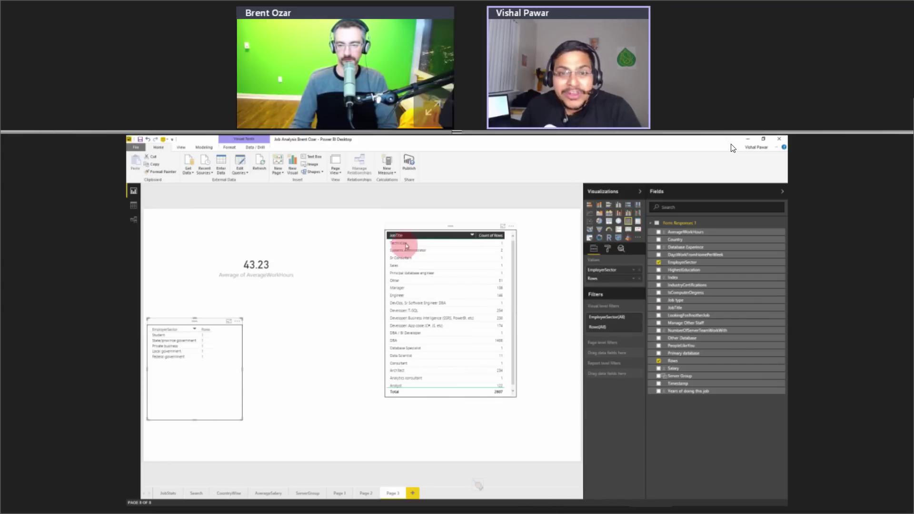
left_click(167, 175)
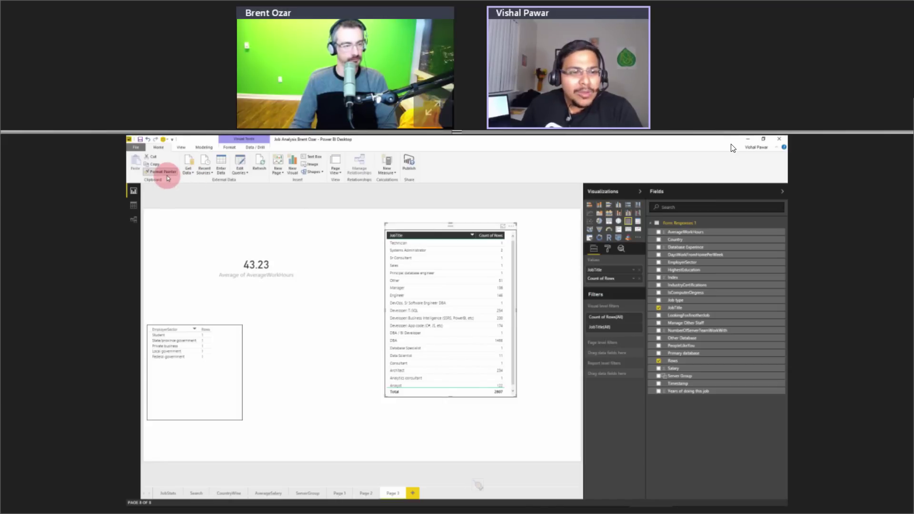
left_click(214, 388)
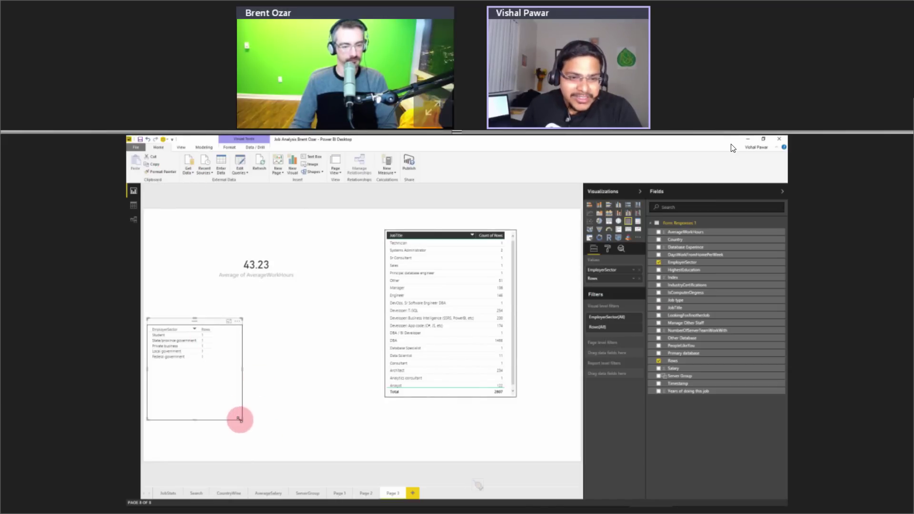
Delete the EmployerSector table and build a new table showing EmployerSector with the count of Rows.
left_click_drag(240, 419, 291, 388)
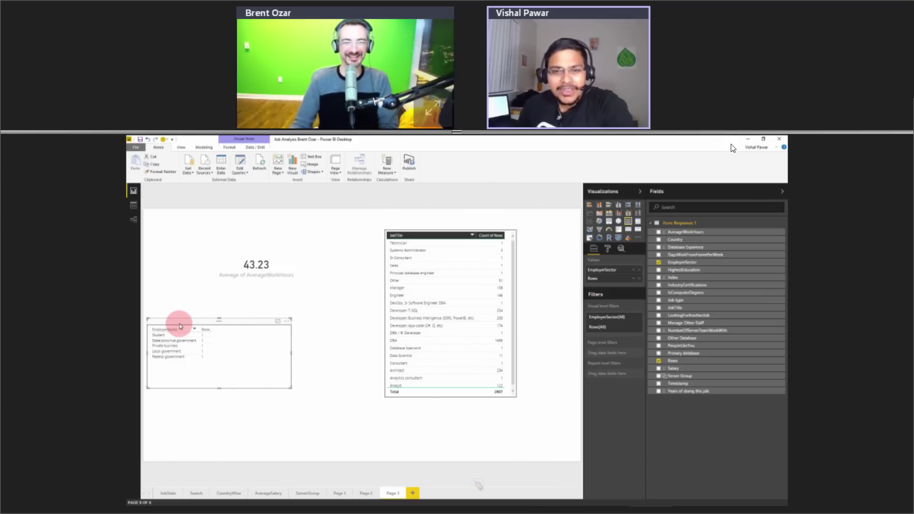
key("Delete")
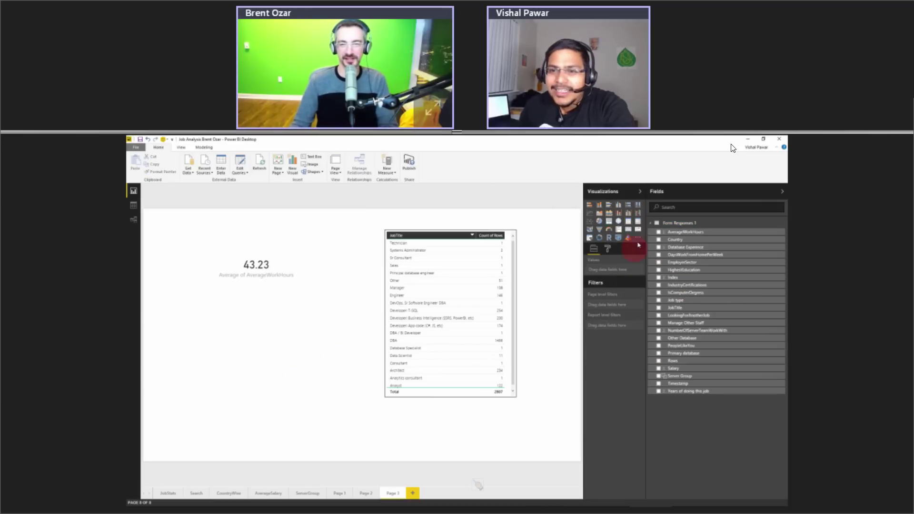
left_click(629, 222)
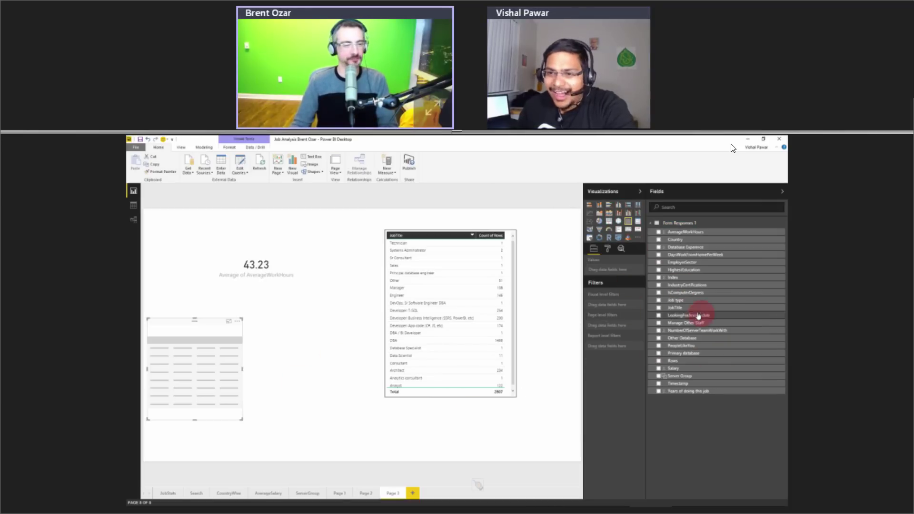
left_click(659, 264)
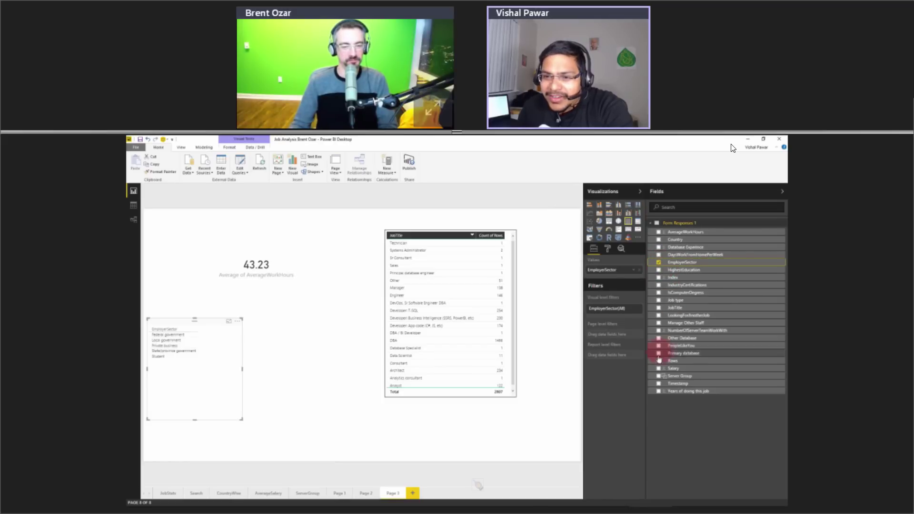
left_click(659, 361)
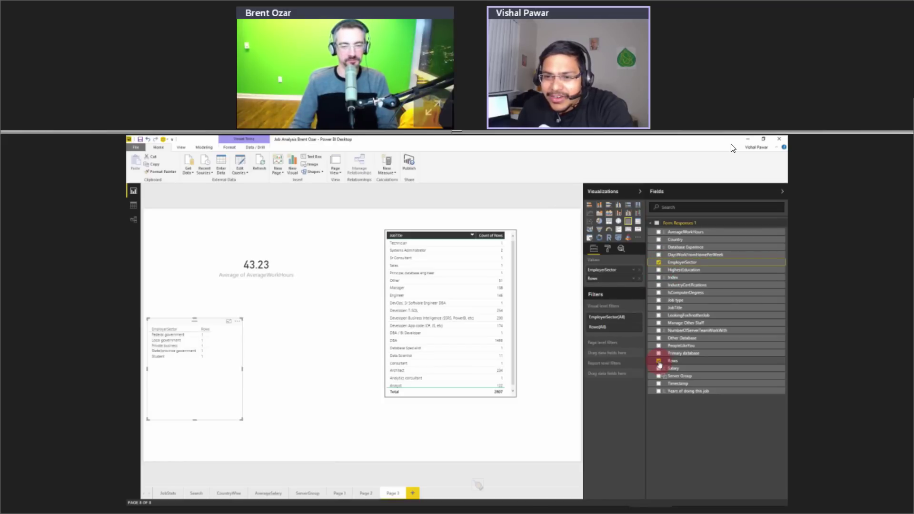
left_click(634, 281)
left_click(663, 341)
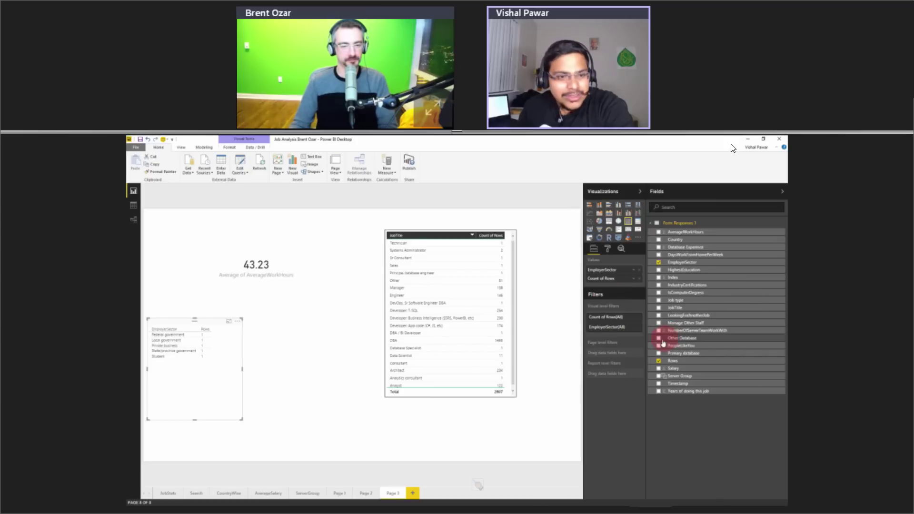
Copy the JobTitle table's formatting onto the new EmployerSector table with Format Painter.
left_click(458, 224)
left_click(162, 172)
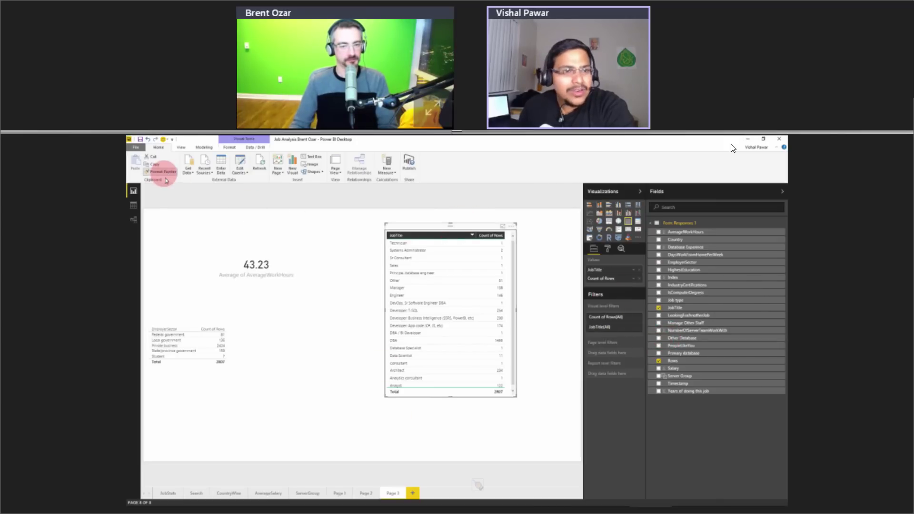
left_click(183, 338)
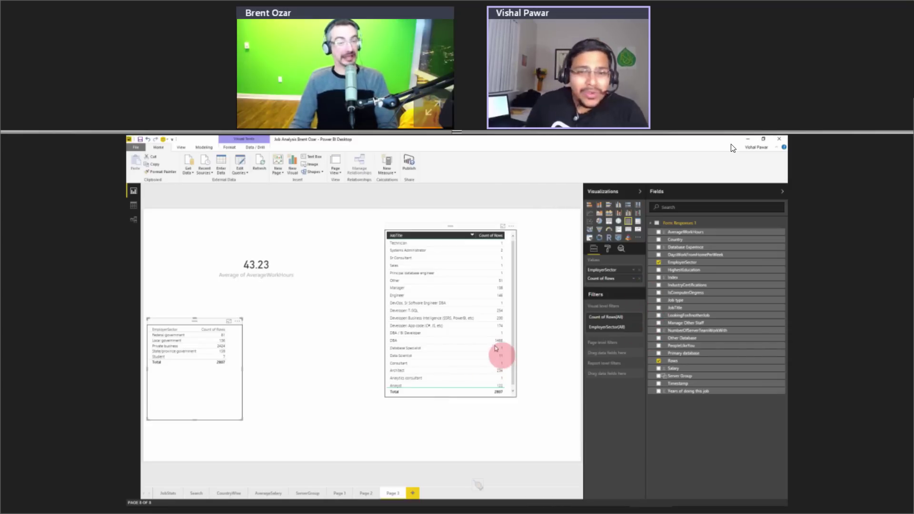
View the JobStats page, open the Search page, and select and clear all values in the EmployerSector slicer.
left_click(166, 494)
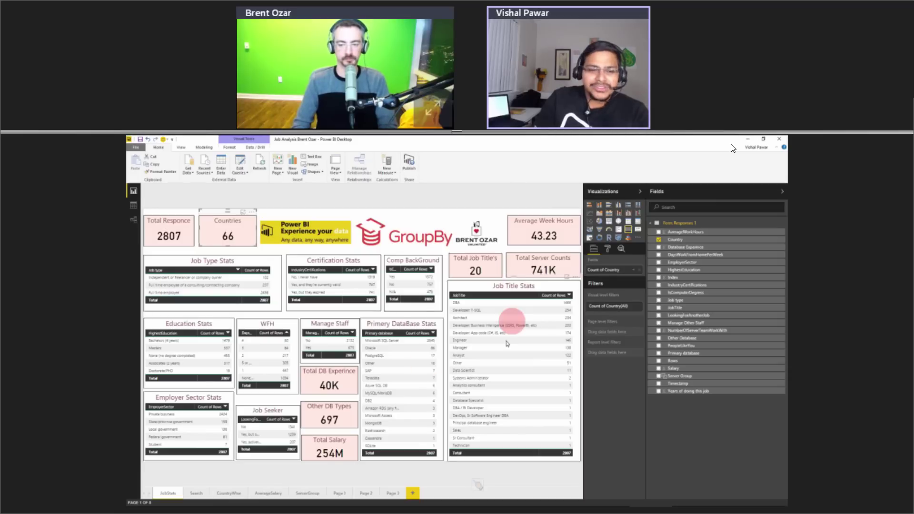
left_click(196, 493)
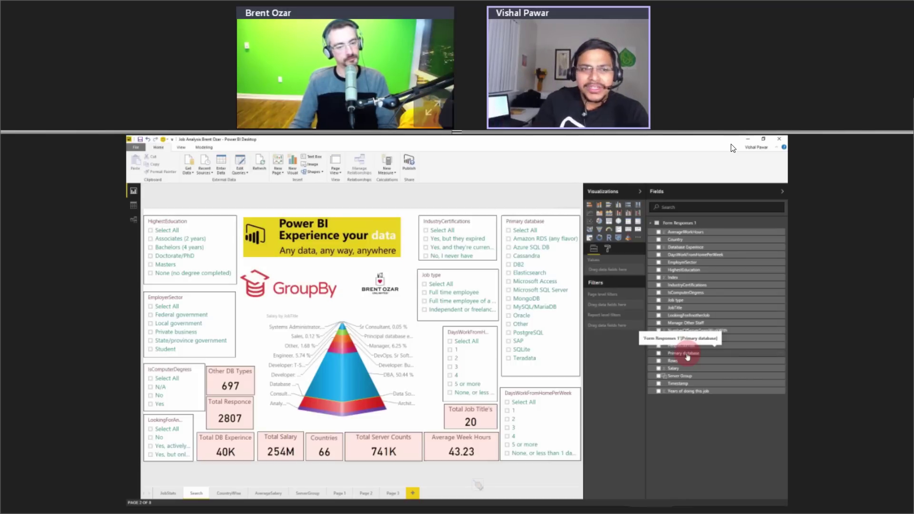
left_click(167, 213)
left_click(150, 307)
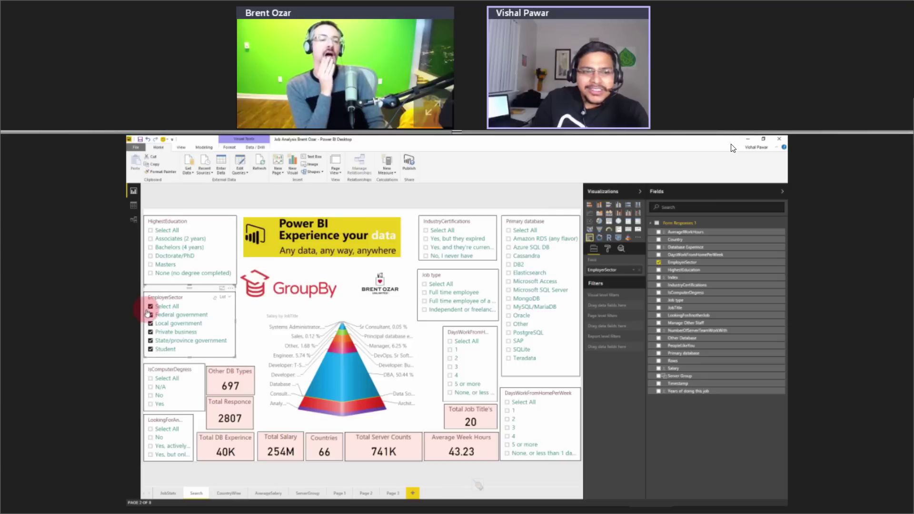
left_click(151, 308)
left_click(174, 406)
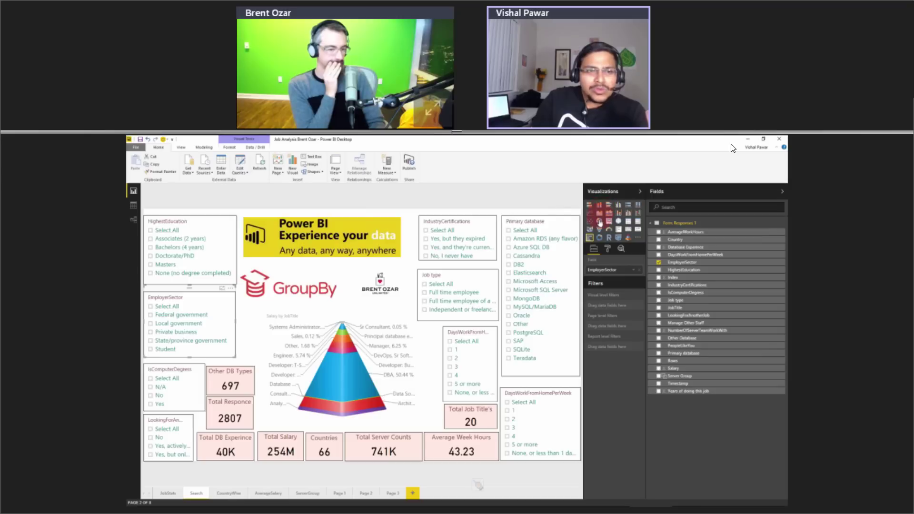
Filter the Search page by Bachelors (4 years) education and Yes for IsComputerDegress, and clear both filters.
left_click(151, 248)
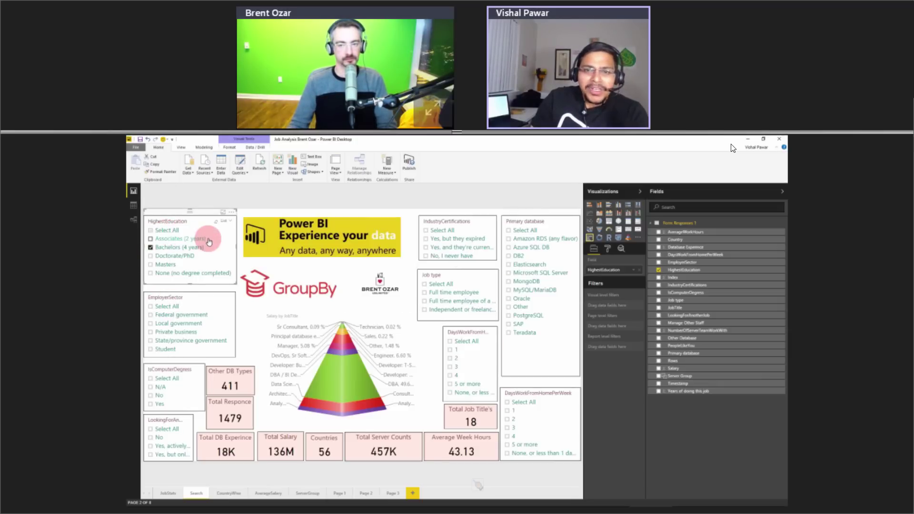
left_click(151, 404)
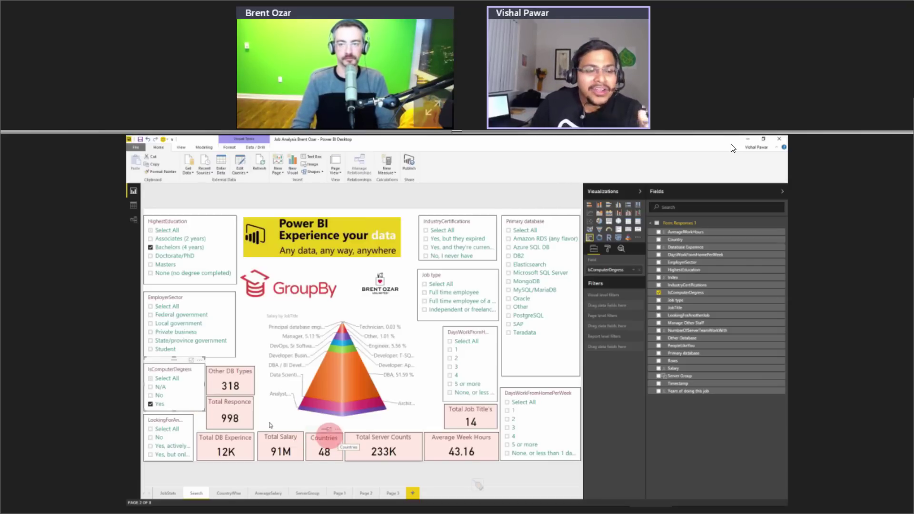
left_click(150, 248)
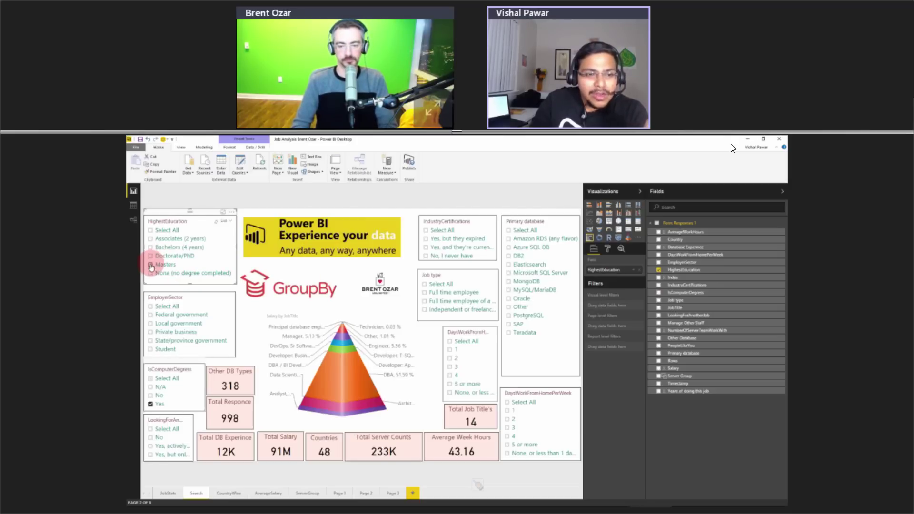
left_click(151, 403)
Filter the Search page by Bachelors (4 years), and switch the HighestEducation filter to Doctorate/PhD.
left_click(151, 249)
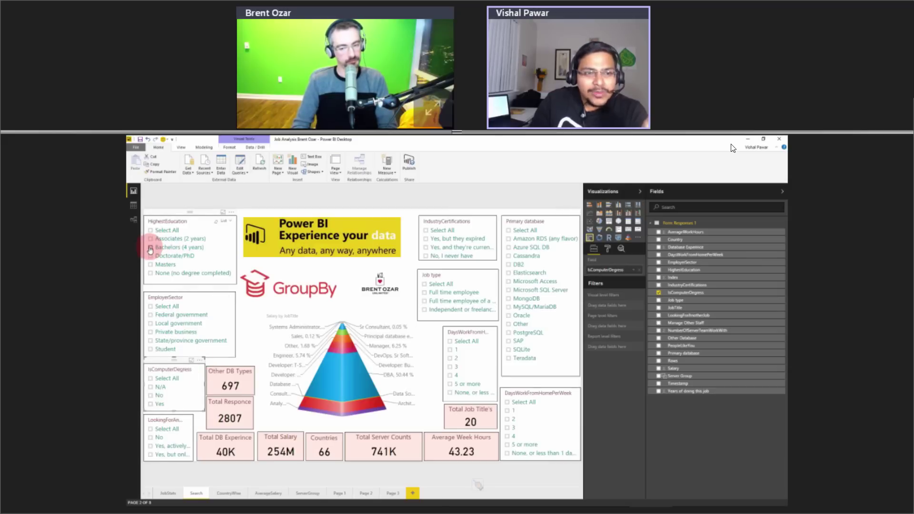
left_click(150, 248)
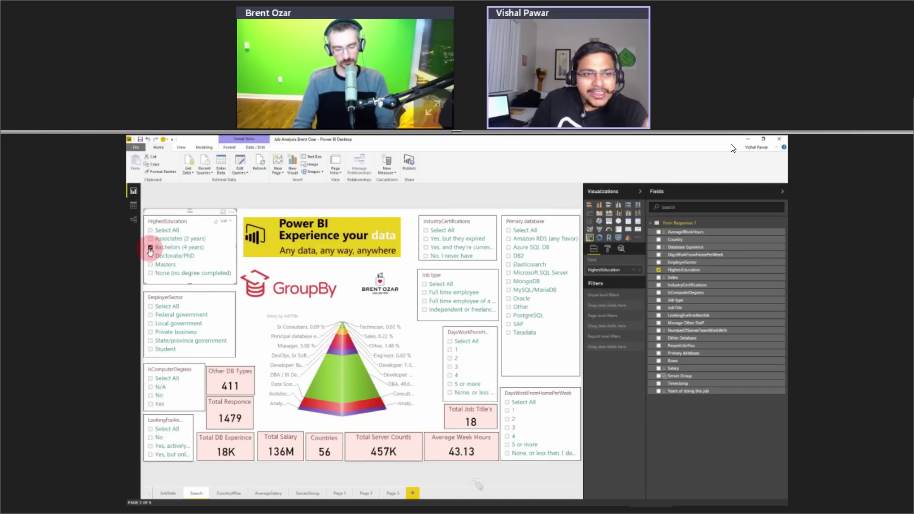
left_click(150, 256)
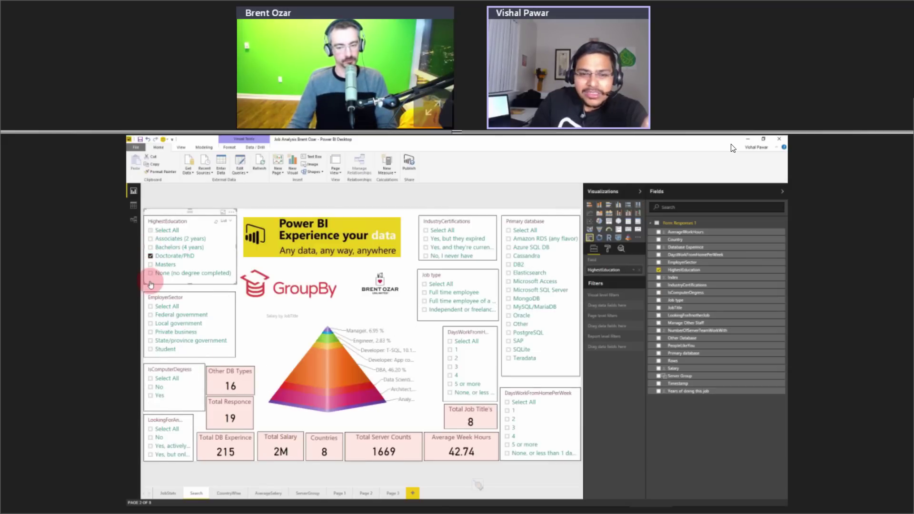
left_click(161, 351)
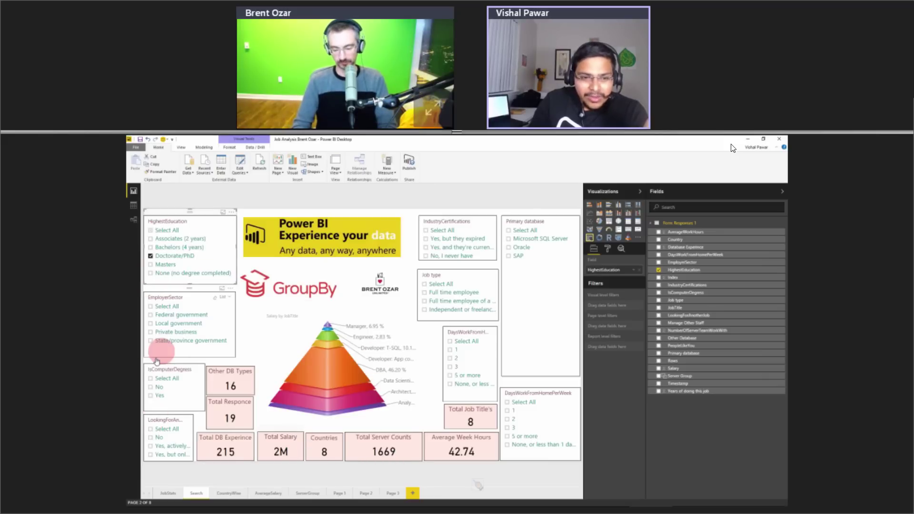
Remove the Doctorate/PhD filter on the Search page by selecting and clearing all values in the HighestEducation slicer.
left_click(244, 451)
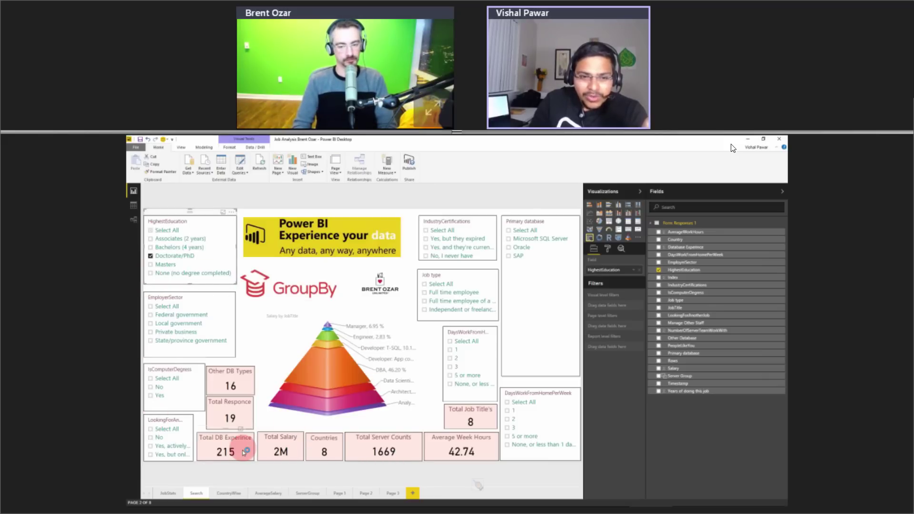
left_click(344, 414)
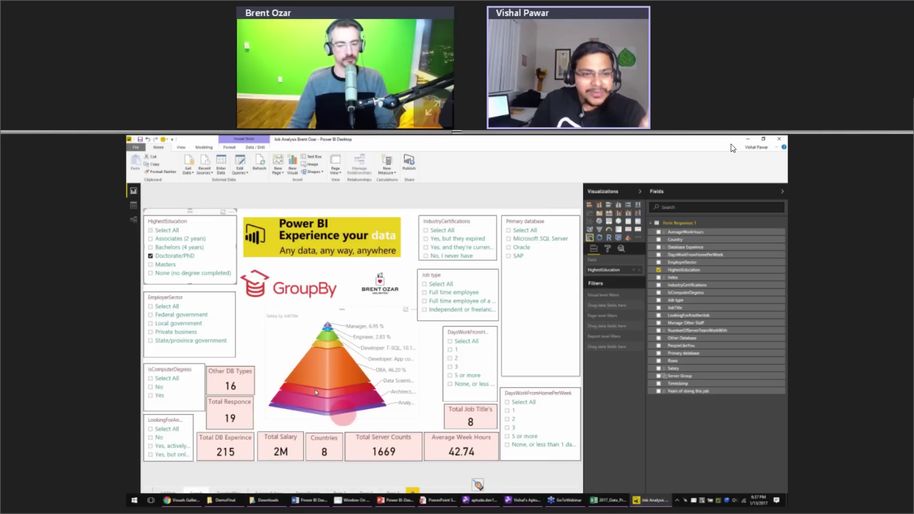
left_click(151, 248)
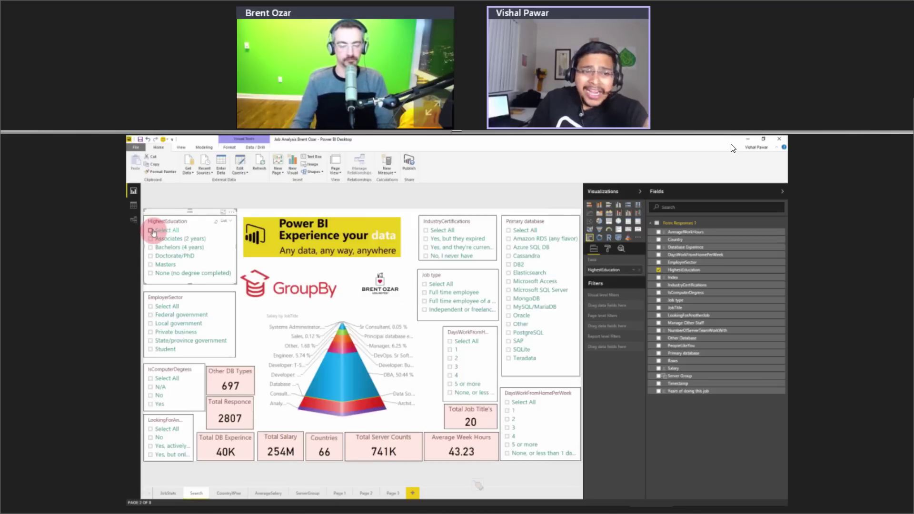
left_click(202, 228)
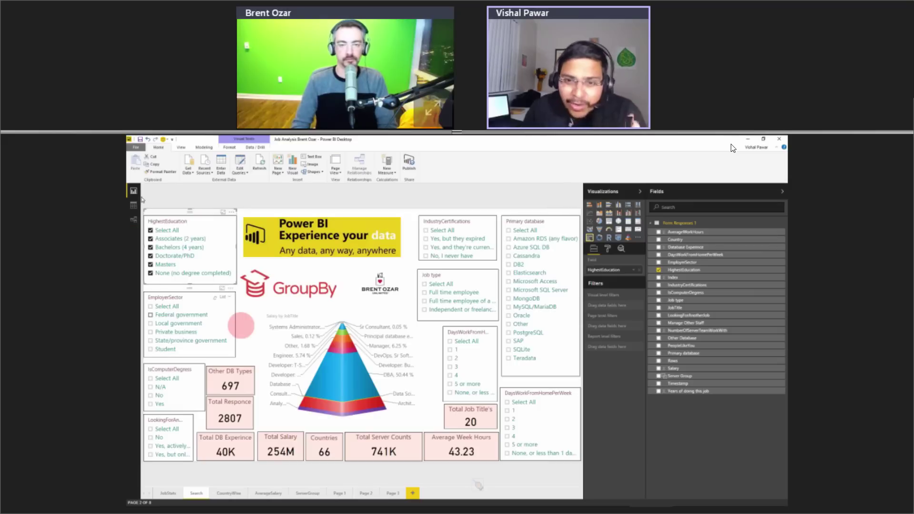
left_click(144, 241)
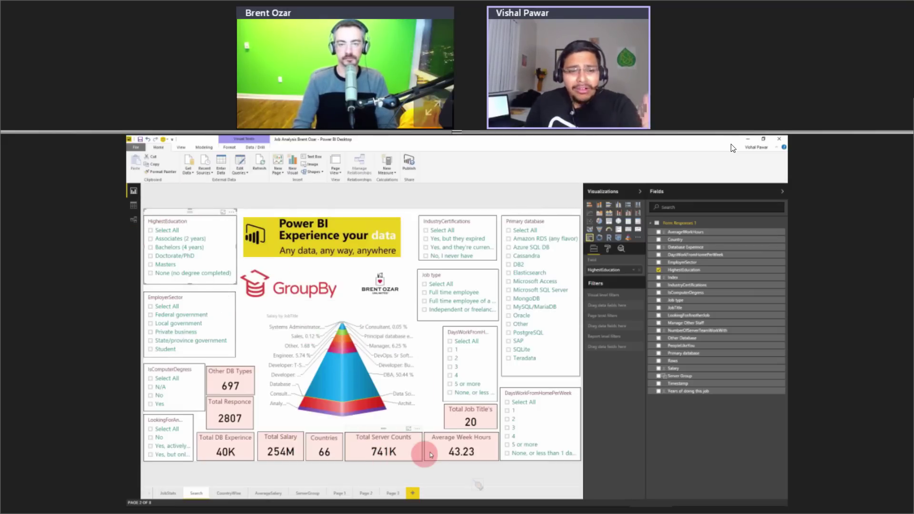
Add a slicer based on the HighestEducation field to Page 3.
left_click(393, 493)
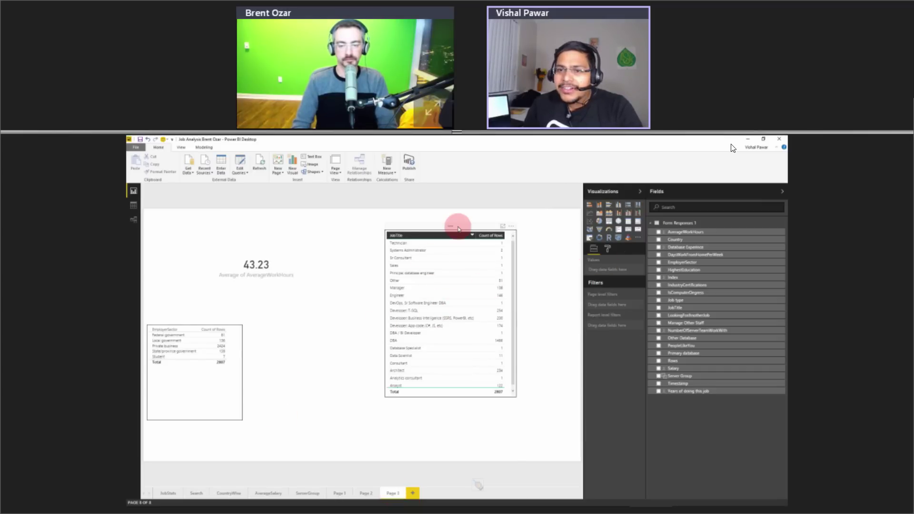
left_click(616, 220)
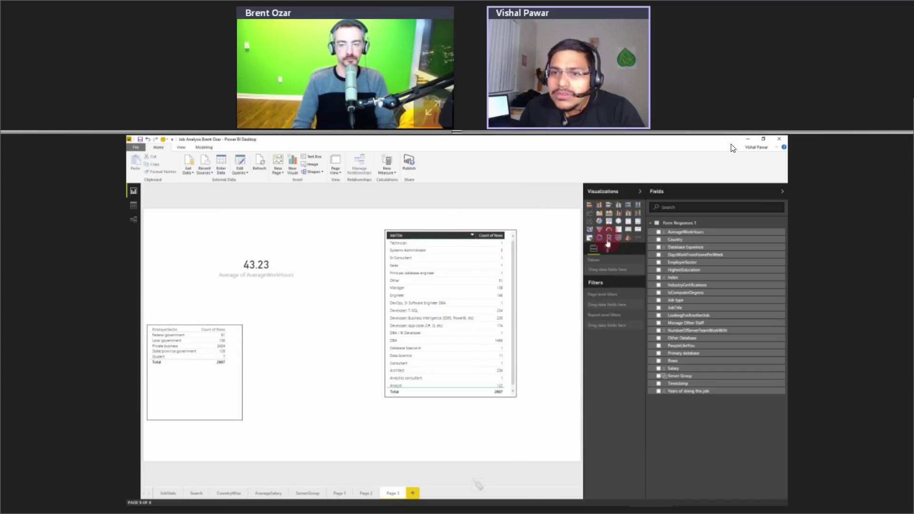
left_click(611, 251)
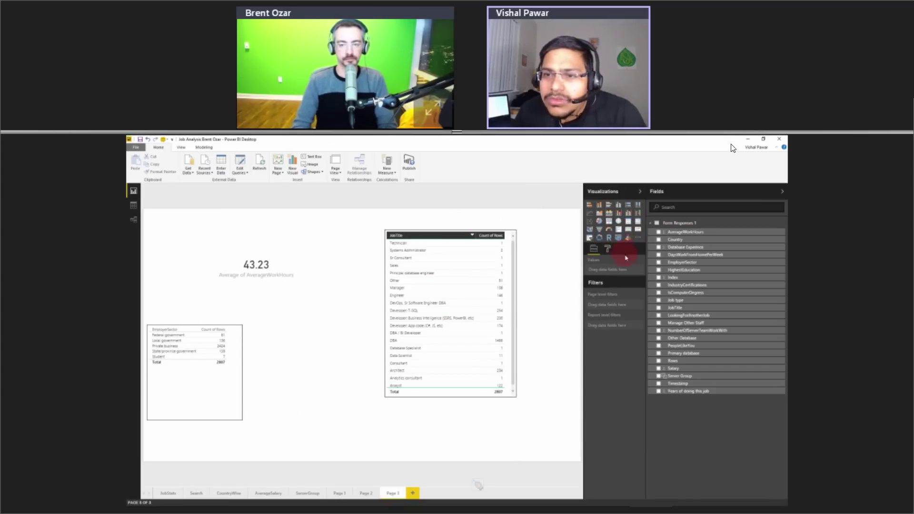
left_click(591, 238)
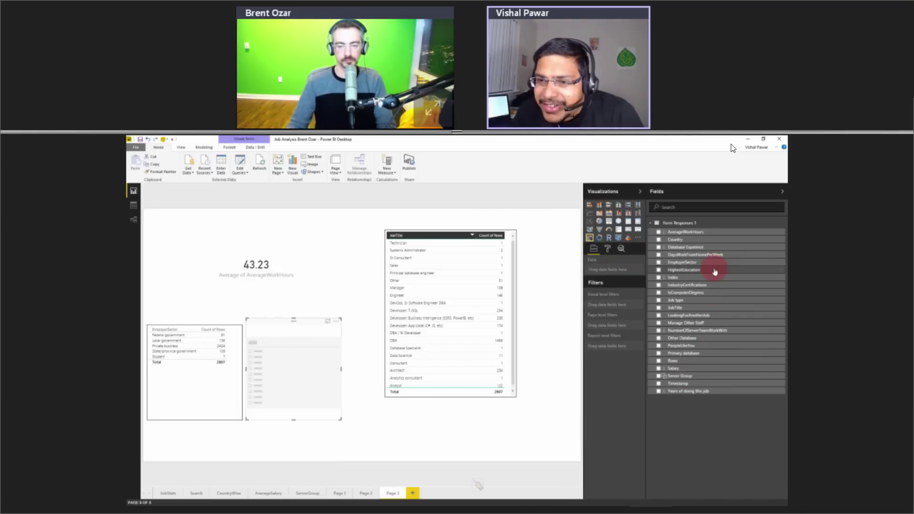
left_click_drag(679, 275, 314, 380)
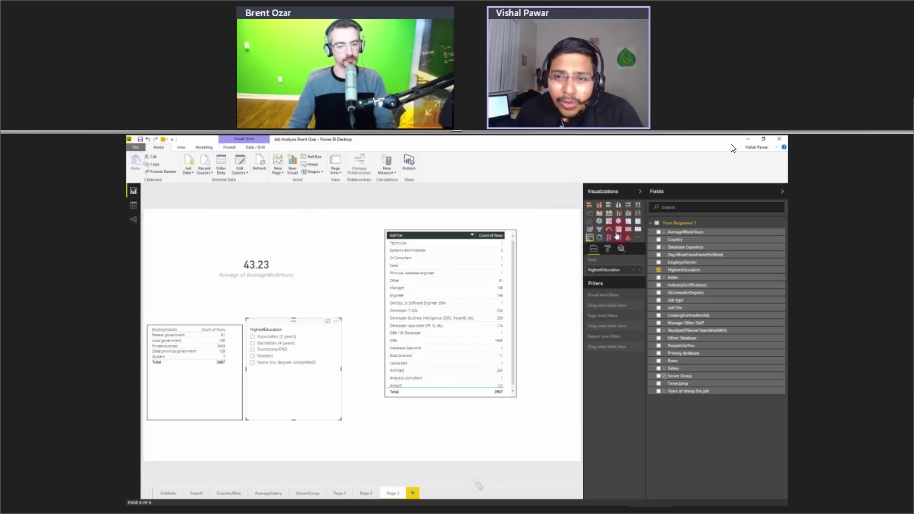
Turn on Select All and turn off Single Select in the HighestEducation slicer's selection controls.
left_click(607, 250)
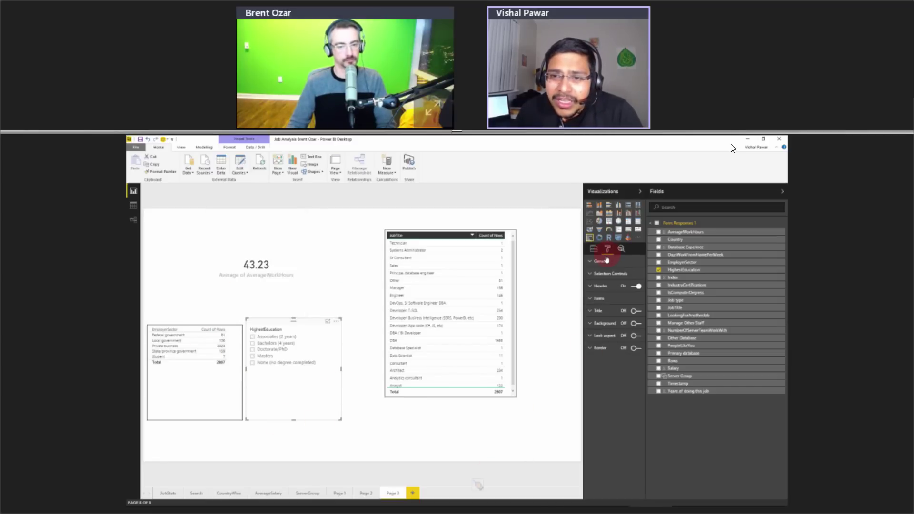
left_click(601, 262)
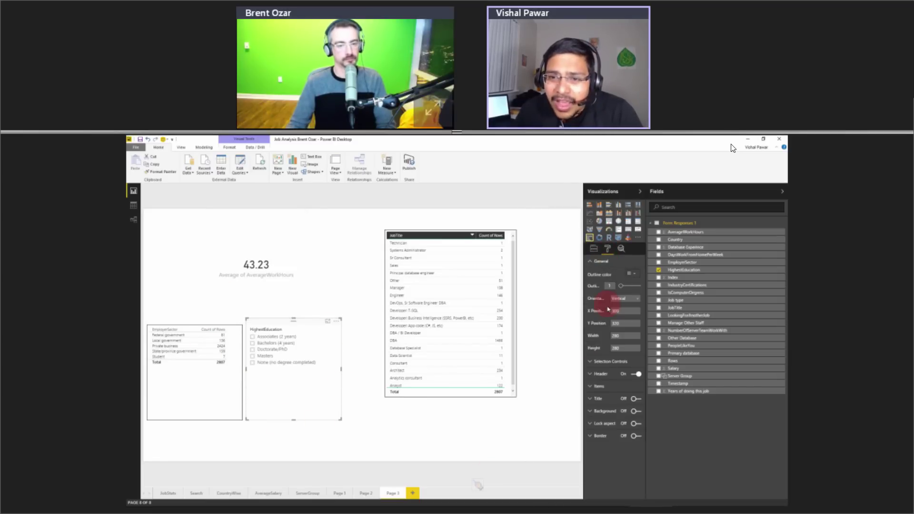
left_click(601, 261)
left_click(607, 274)
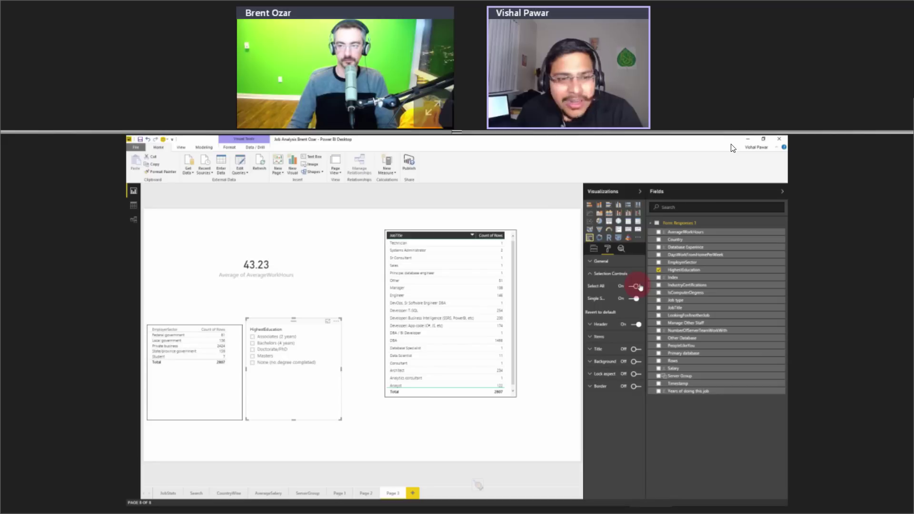
left_click(634, 298)
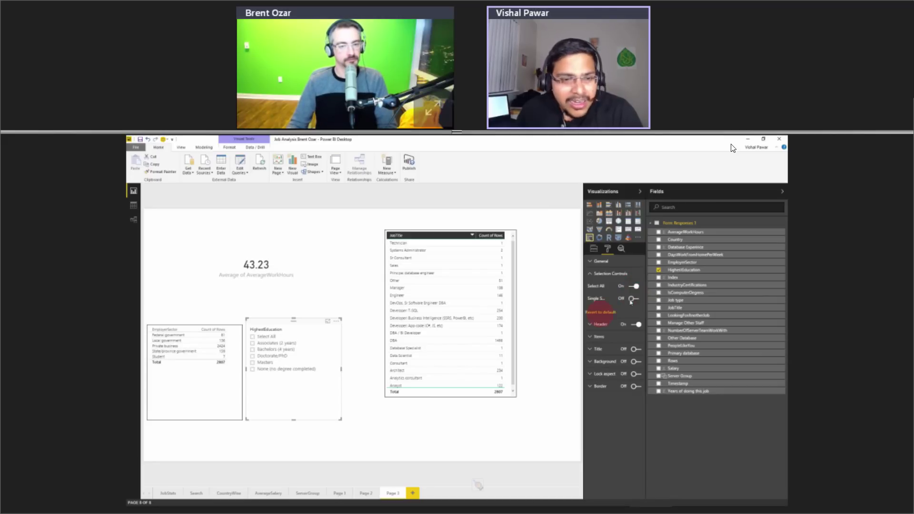
Test multiple selection in the HighestEducation slicer with Bachelors (4 years) and Doctorate/PhD, and clear the selection.
left_click(251, 350)
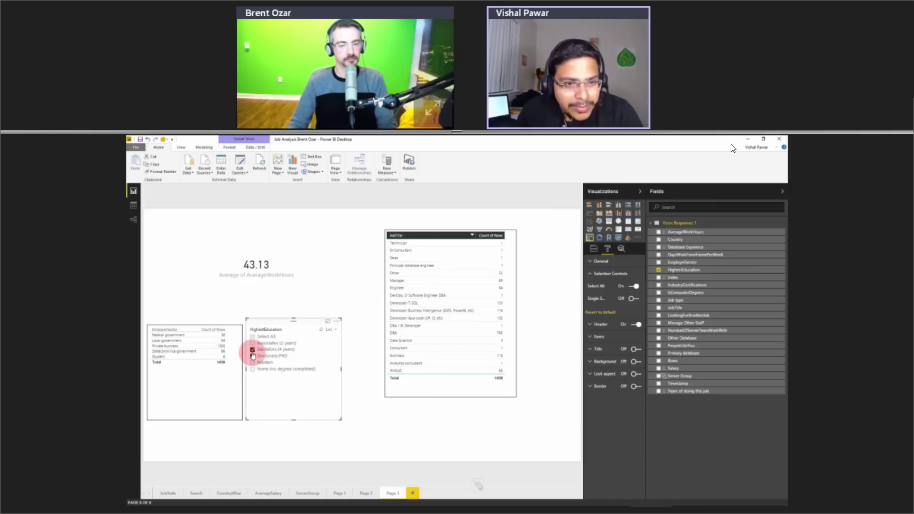
left_click(253, 356)
left_click(253, 355)
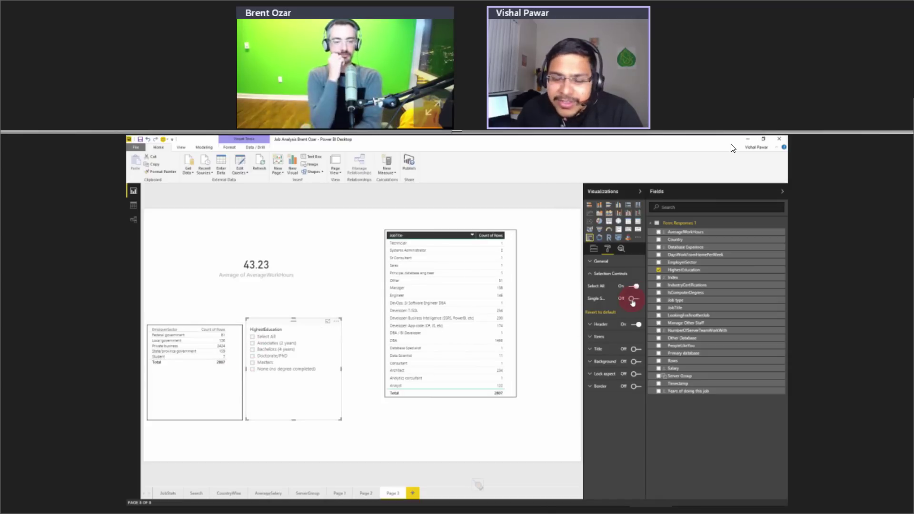
Turn Single Select back on and test the slicer with several education levels, ending on Bachelors (4 years).
left_click(633, 299)
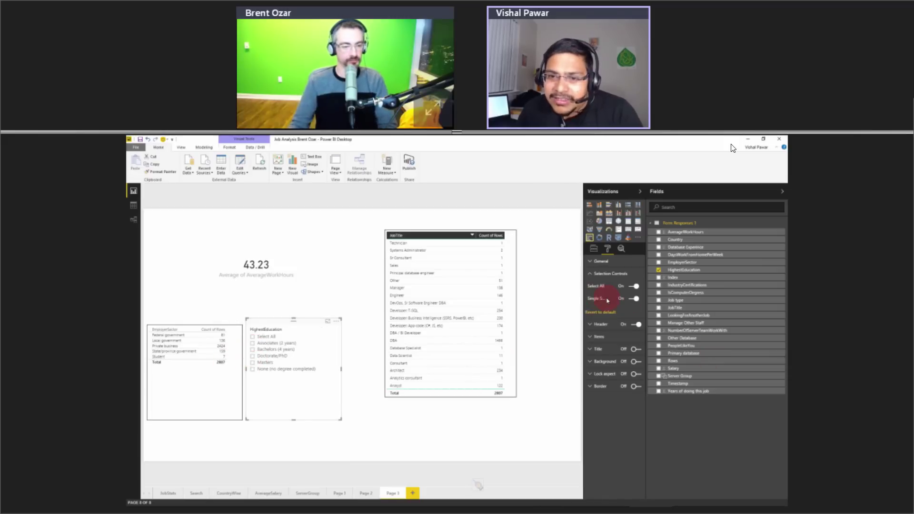
left_click(252, 349)
left_click(252, 363)
left_click(253, 356)
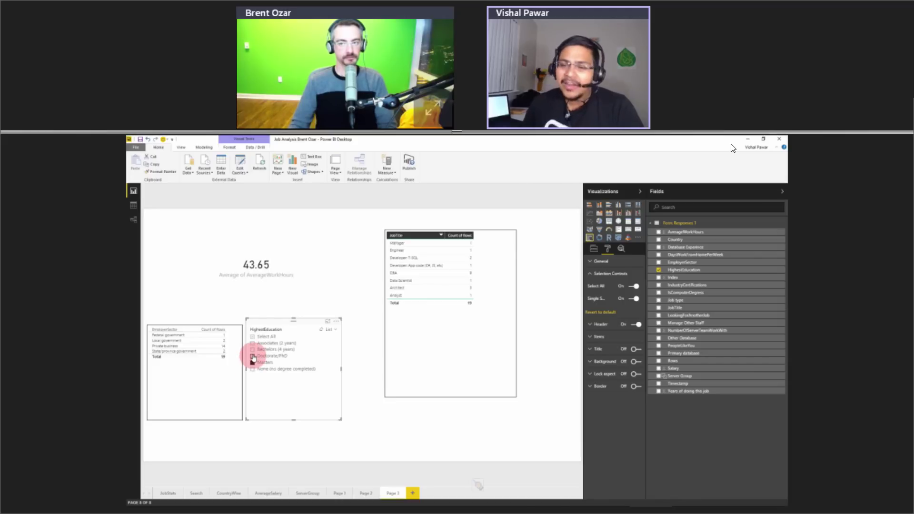
left_click(253, 349)
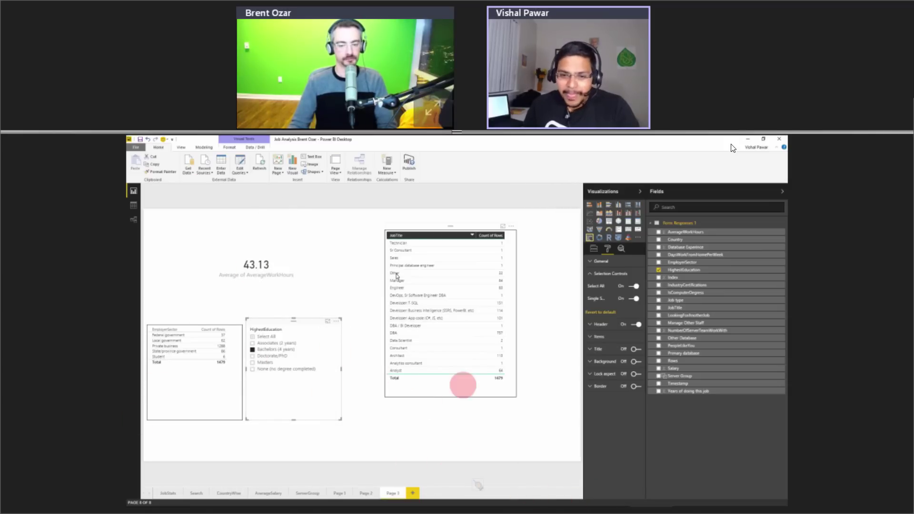
Go through the JobStats and Search pages to CountryWise, and enlarge its map to fill the space beside the Country slicer.
left_click(169, 493)
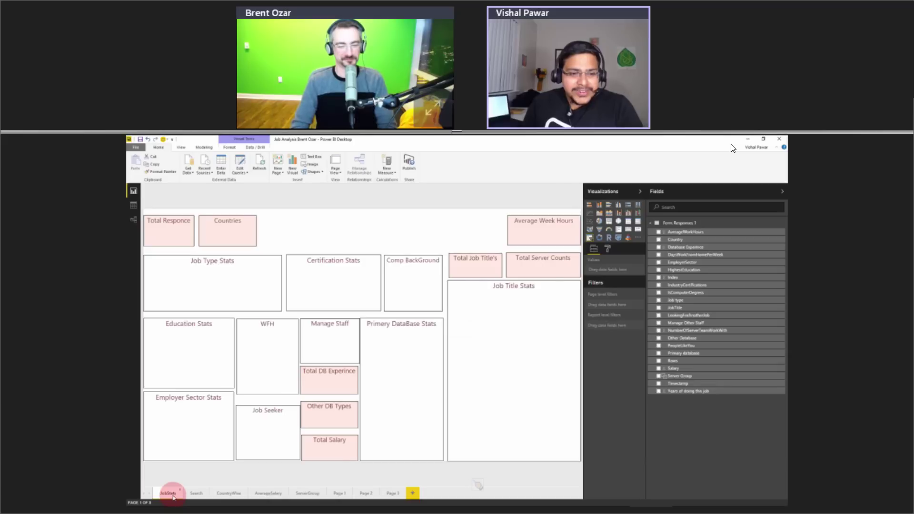
left_click(194, 494)
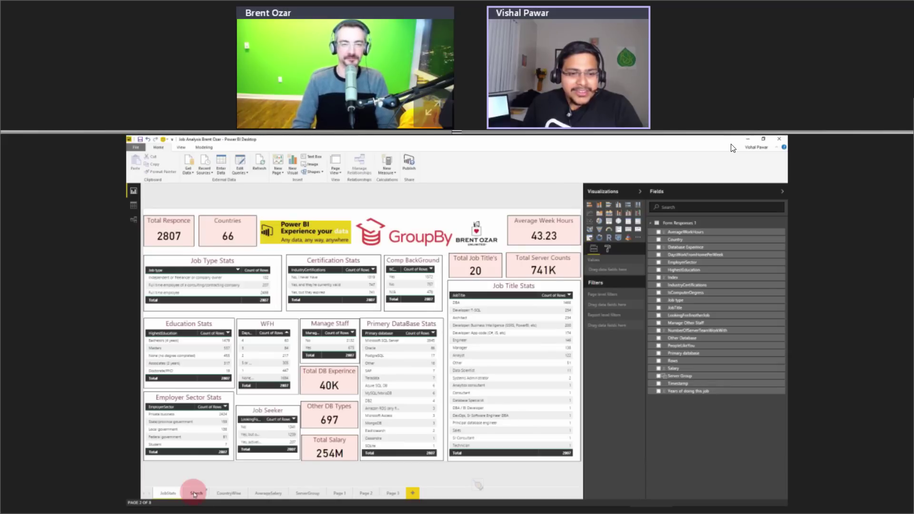
left_click(225, 494)
mouse_move(192, 503)
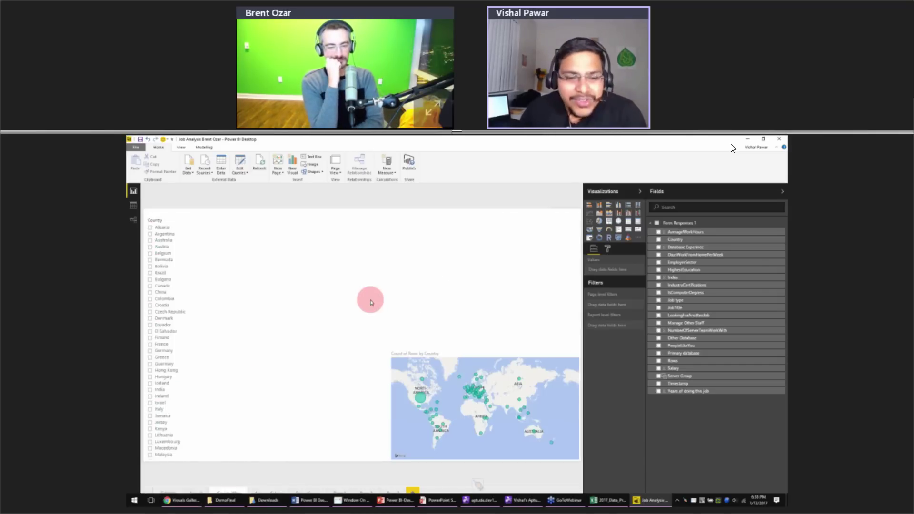
left_click(466, 351)
left_click_drag(391, 343, 340, 269)
left_click_drag(302, 229, 236, 211)
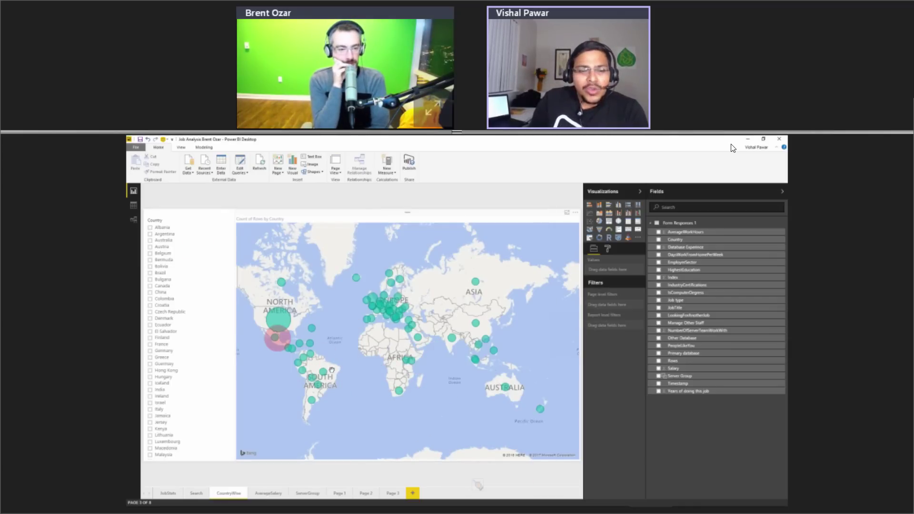
mouse_move(282, 331)
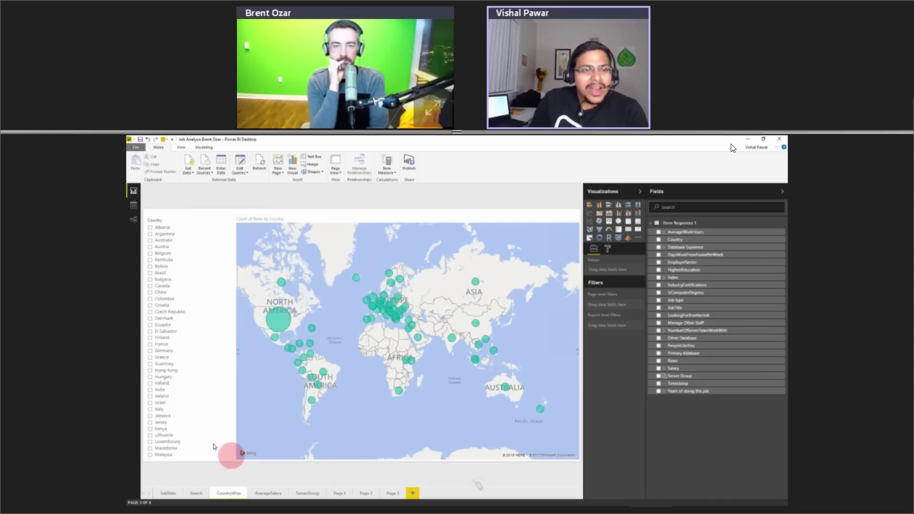
Enable Select All and multiple selection in the Country slicer, and filter the map by Belgium, Bermuda and Brazil.
left_click(150, 260)
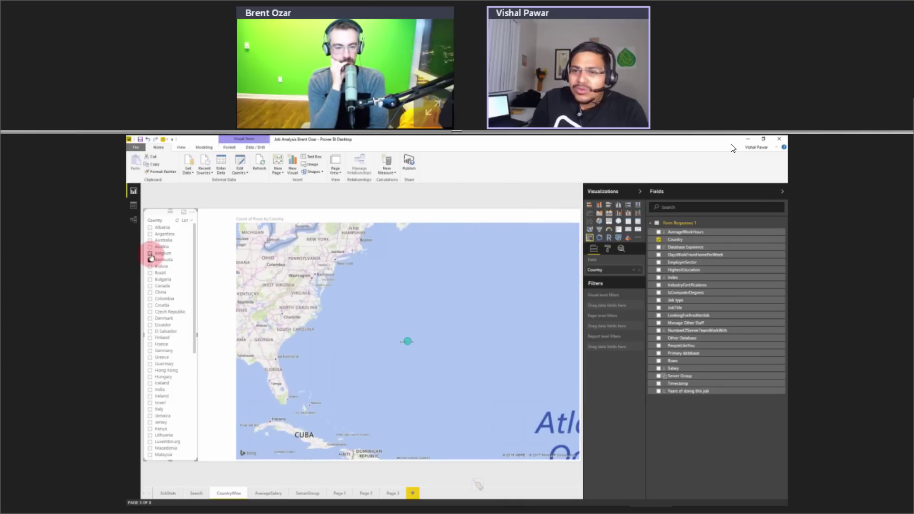
left_click(150, 254)
left_click(607, 250)
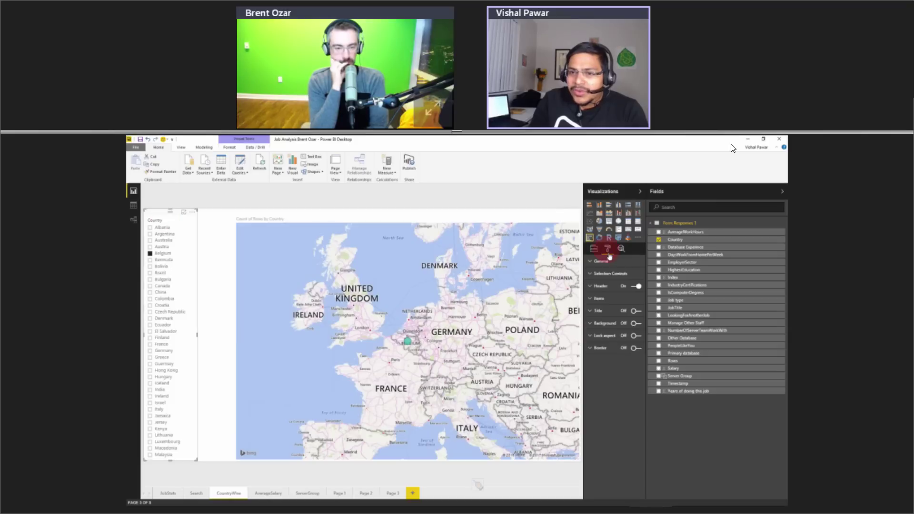
left_click(605, 274)
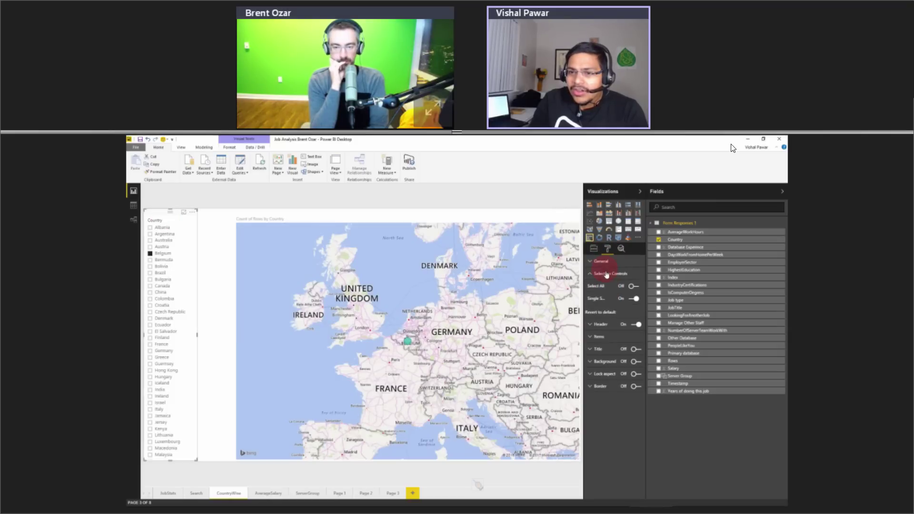
left_click(634, 286)
left_click(159, 268)
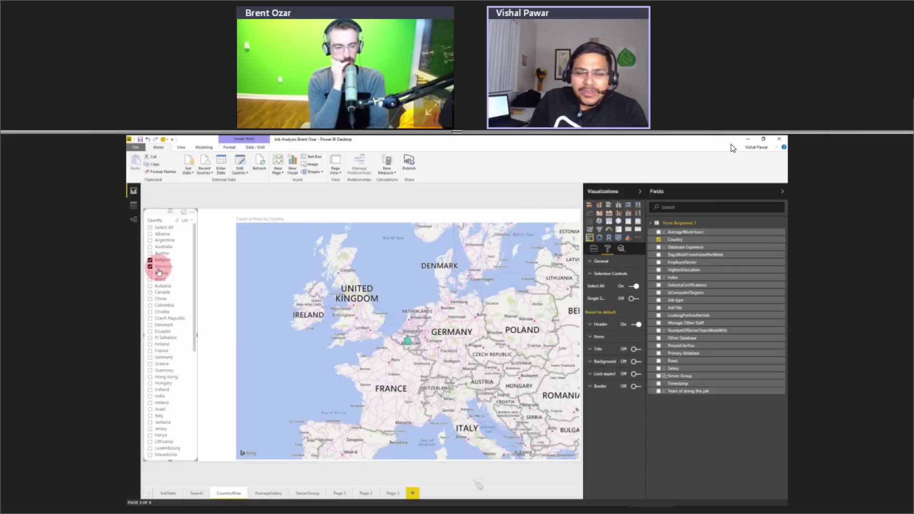
left_click(160, 279)
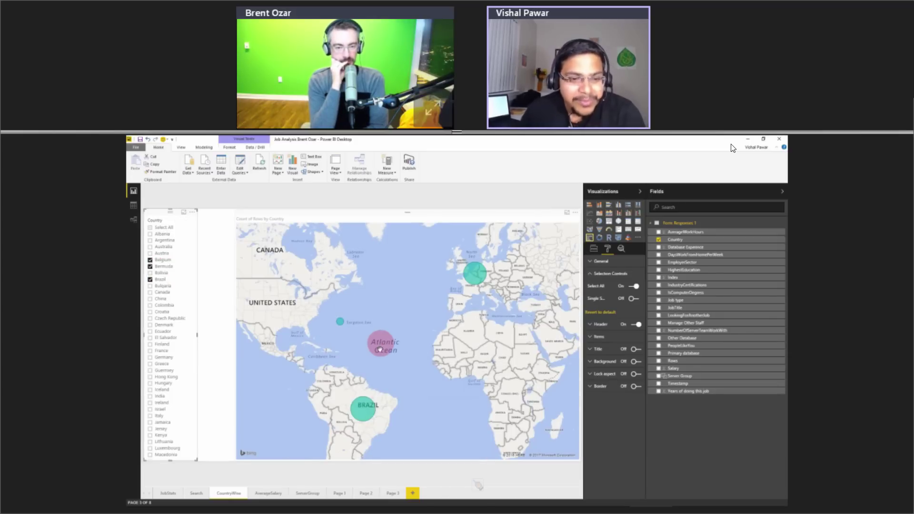
View the AverageSalary page, and return through CountryWise to the Search page.
left_click(271, 493)
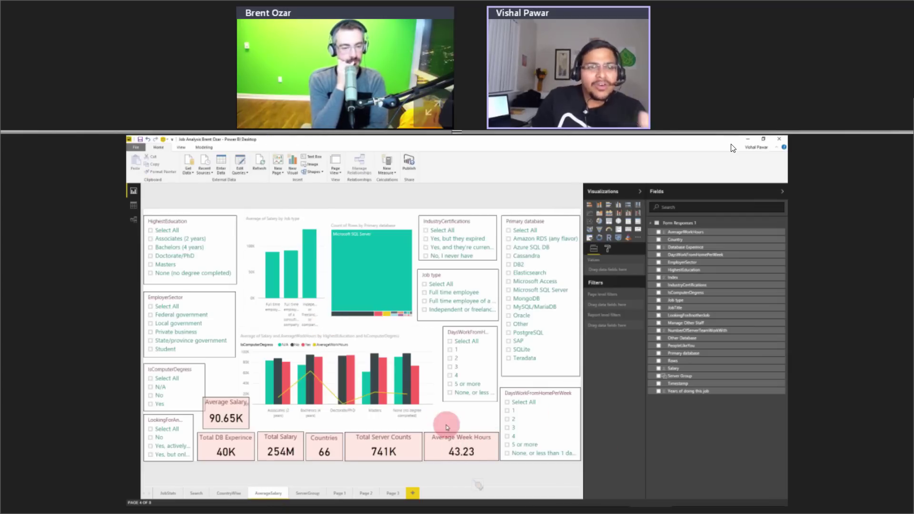
left_click(226, 493)
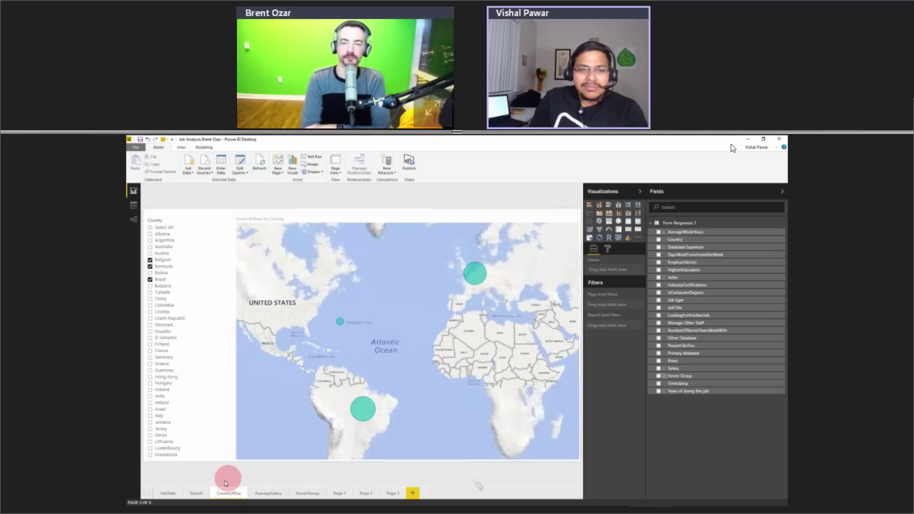
left_click(197, 493)
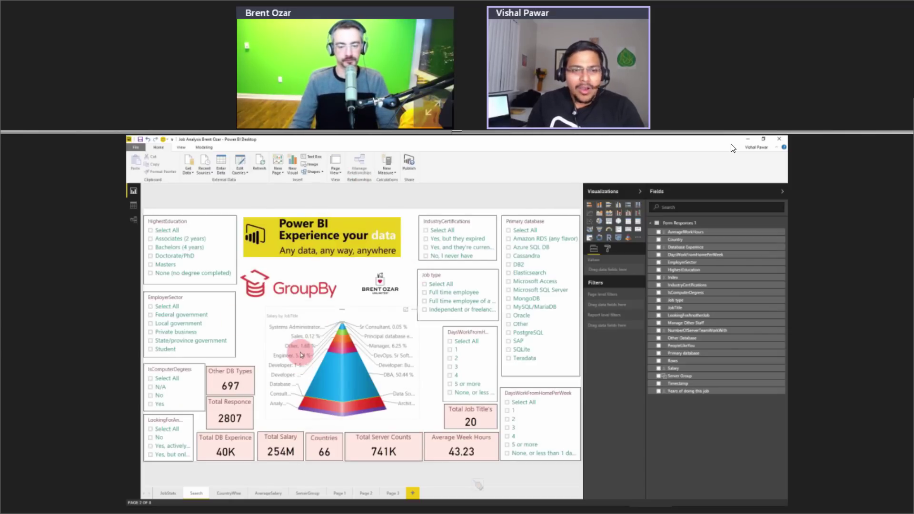
Copy all visuals from the Search page and paste them onto a new report page.
left_click(189, 213)
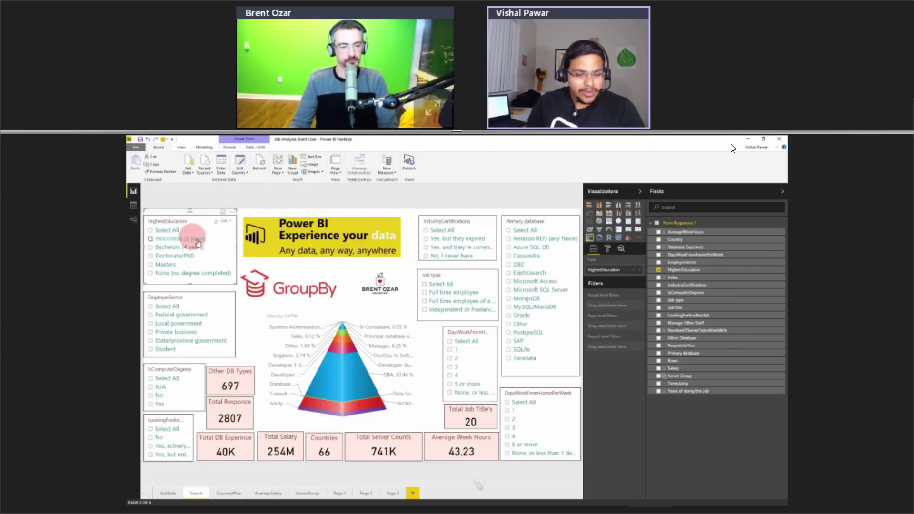
key("ctrl+a")
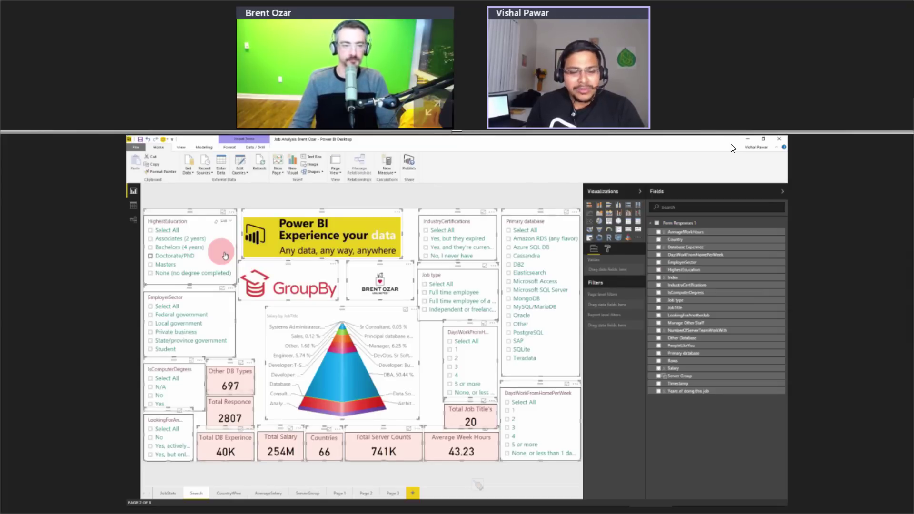
left_click(412, 493)
key("ctrl+v")
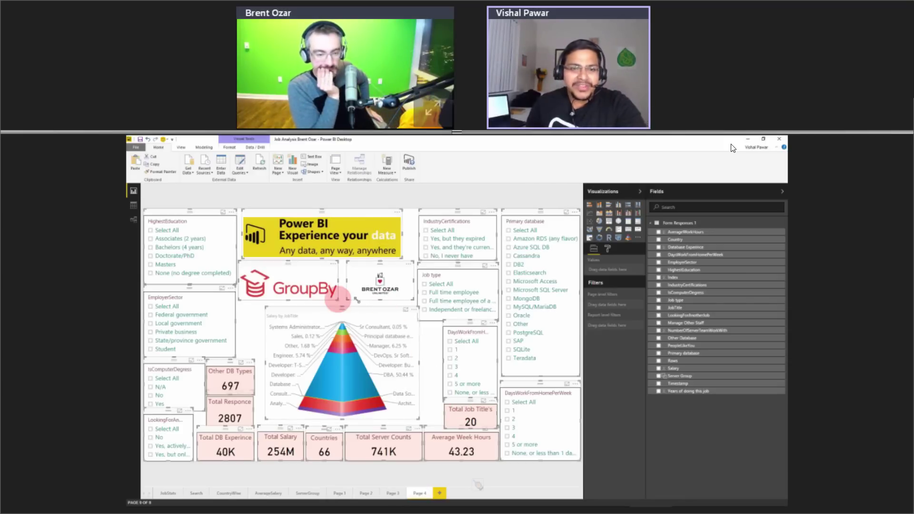
Delete the Salary by JobTitle pyramid, and add an empty pyramid visual enlarged to fill the gap between the slicers and cards.
left_click(338, 311)
key("Delete")
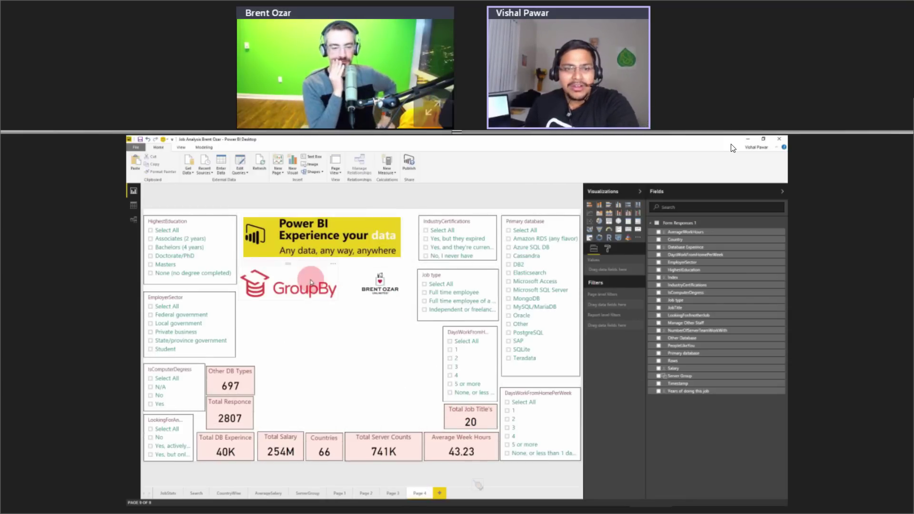
left_click(311, 283)
left_click(380, 410)
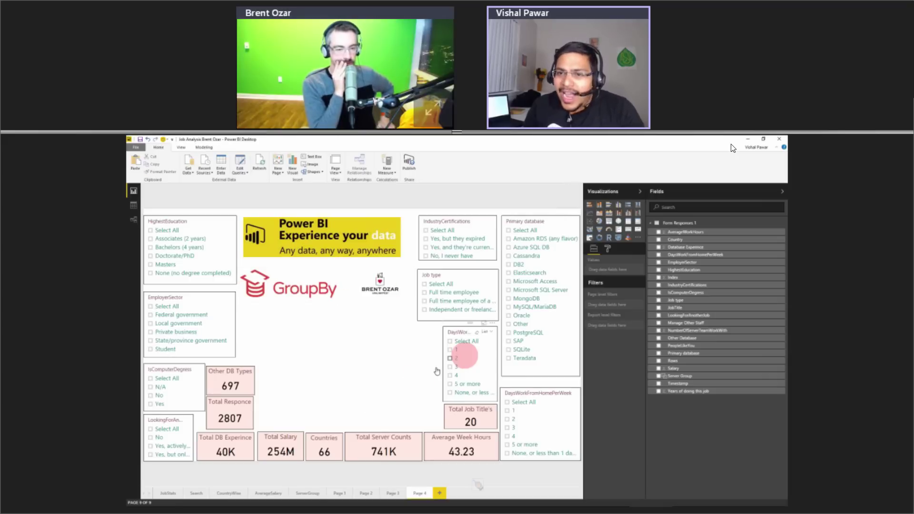
left_click(630, 240)
left_click_drag(309, 318, 308, 307)
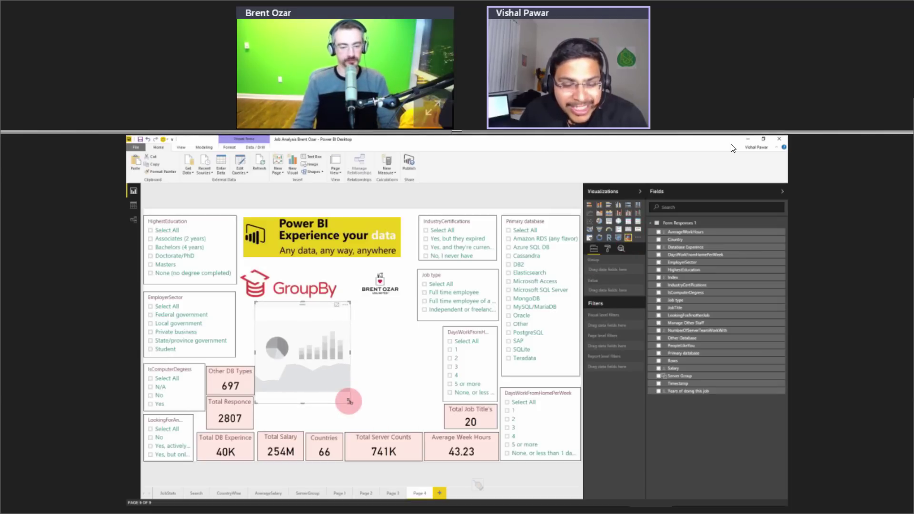
left_click_drag(349, 401, 400, 425)
Group the new pyramid by Job type and use Salary as its value, summarized as Average.
left_click_drag(673, 322, 617, 270)
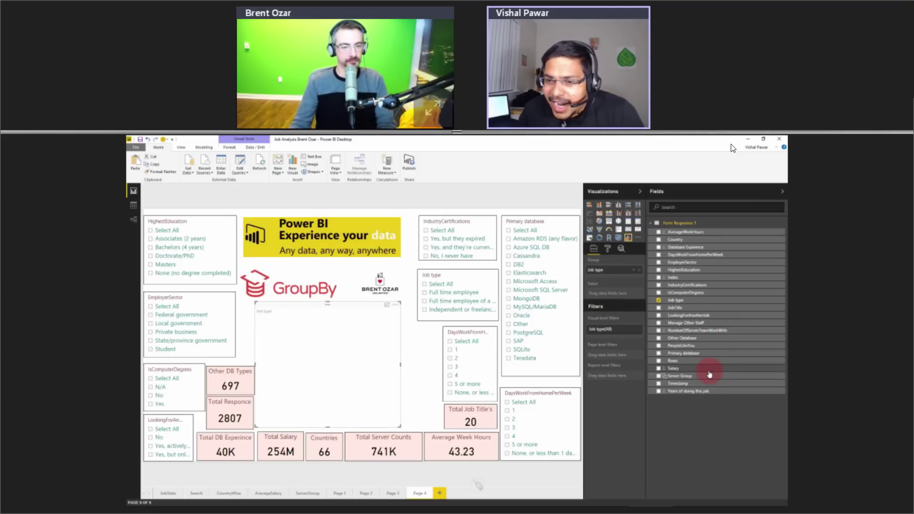
left_click_drag(709, 374, 633, 295)
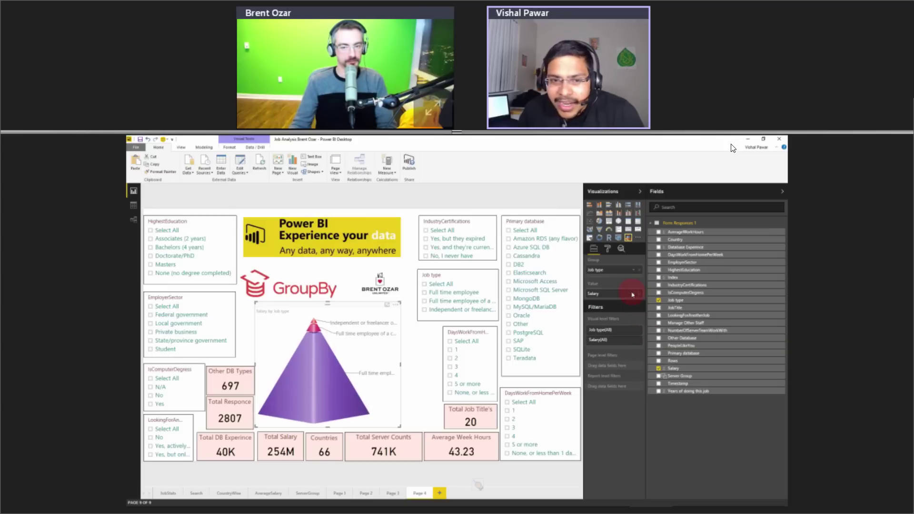
left_click(634, 294)
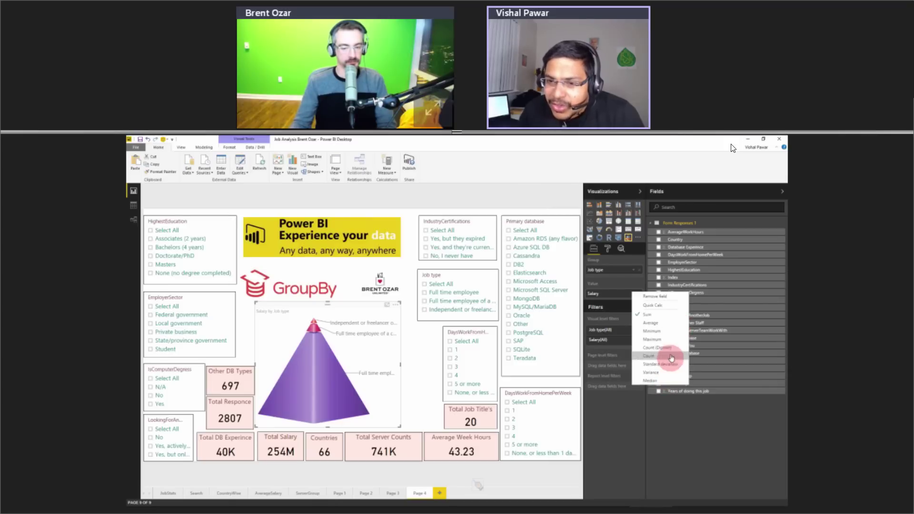
left_click(651, 323)
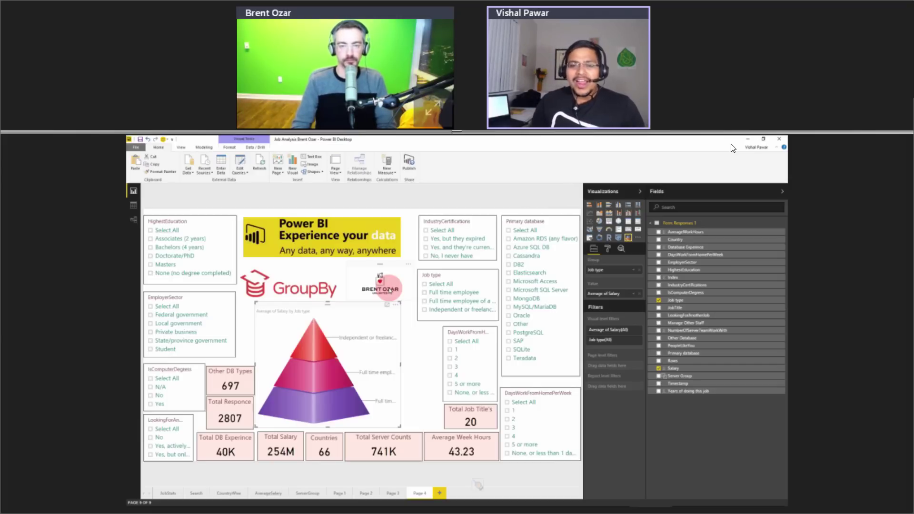
View the ServerGroup page and inspect the area chart of average salary by server group and highest education.
left_click(306, 495)
mouse_move(368, 361)
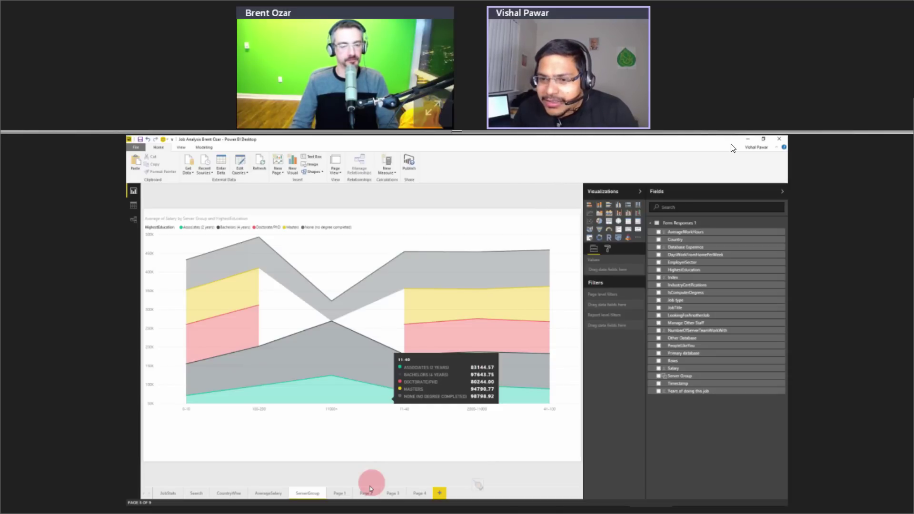
mouse_move(440, 505)
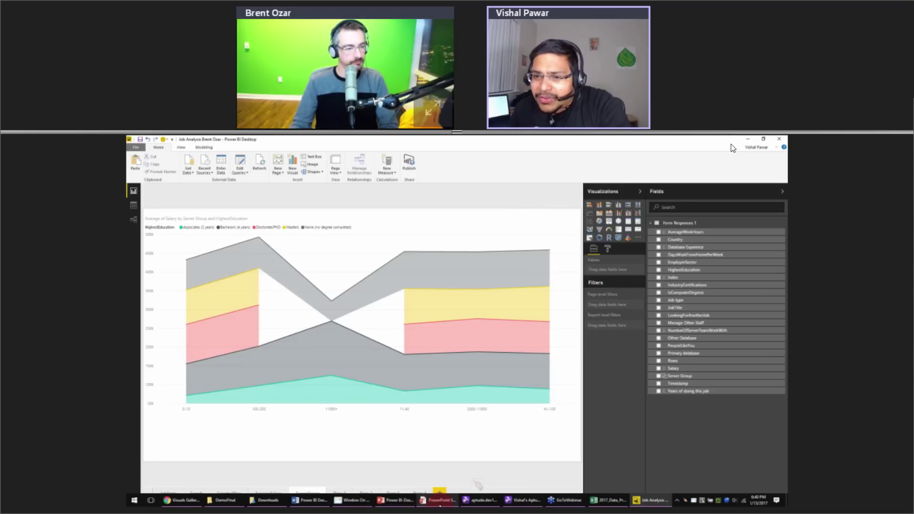
Add a new report page and create a table with the NumberOfServerTeamWorkWith and Rows fields.
left_click(421, 493)
left_click(439, 493)
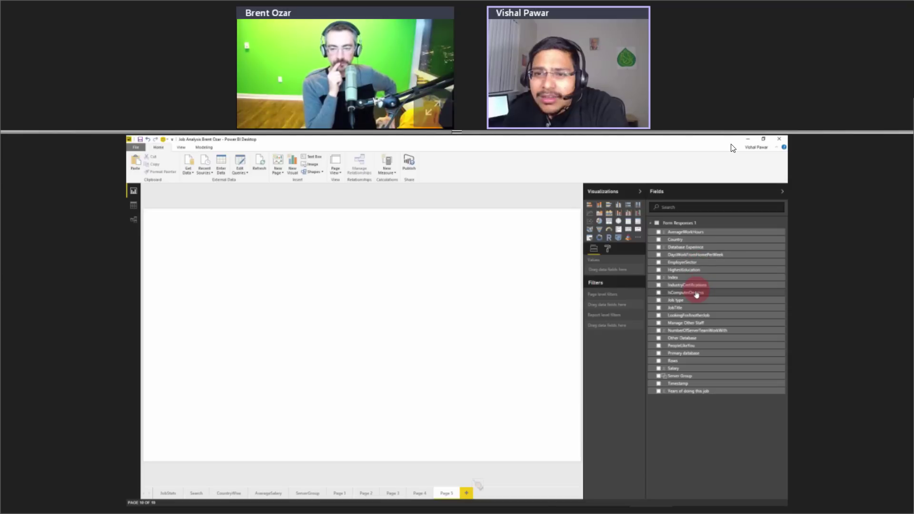
left_click(697, 330)
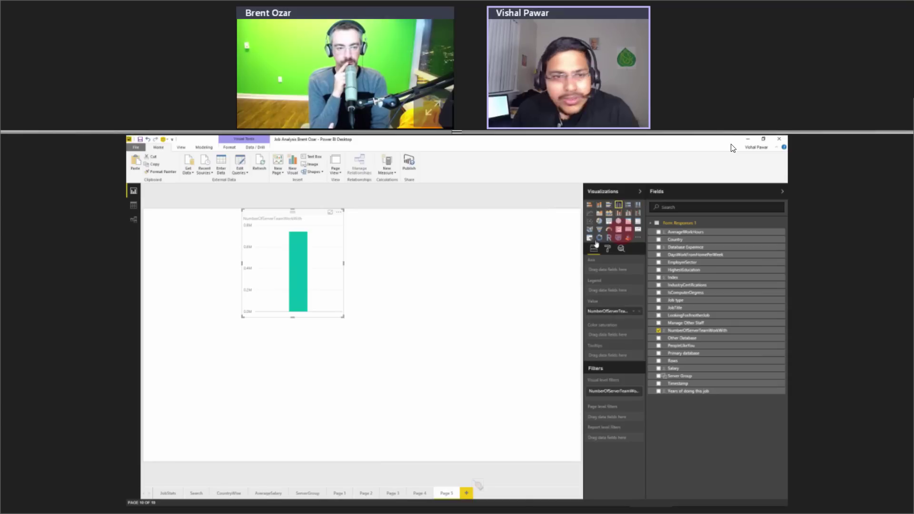
left_click(627, 223)
left_click(659, 361)
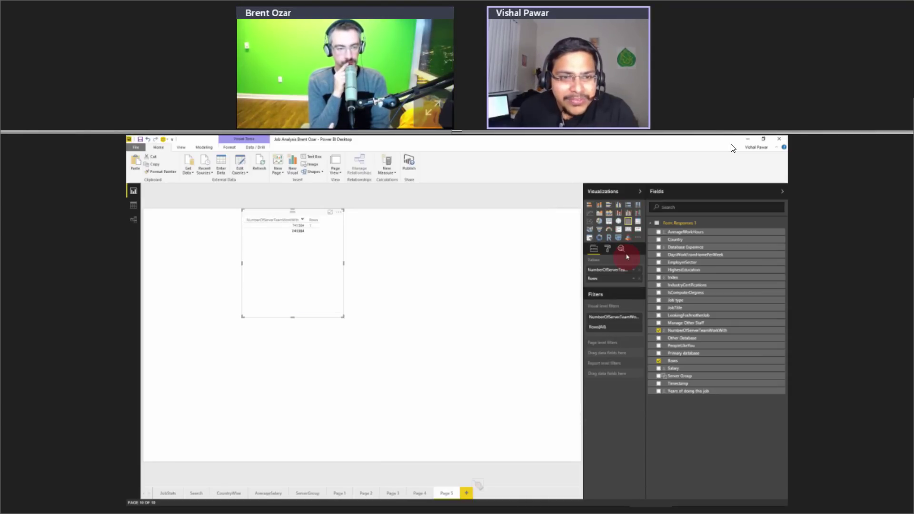
Set NumberOfServerTeamWorkWith to Don't summarize, and enlarge the table to the full height of the page.
left_click(634, 270)
left_click(655, 300)
left_click_drag(343, 316, 387, 489)
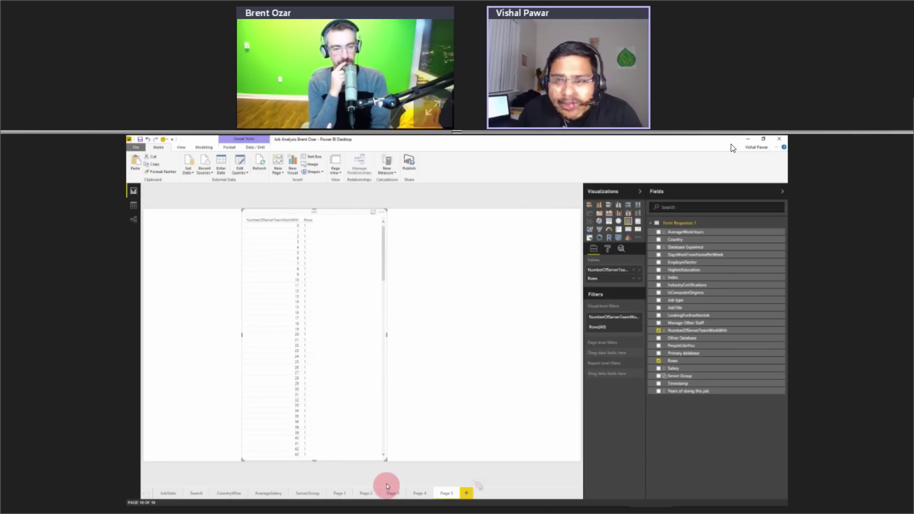
left_click(387, 487)
left_click(386, 245)
Summarize the Rows field as Count, and sort the table by it in descending order.
left_click(633, 278)
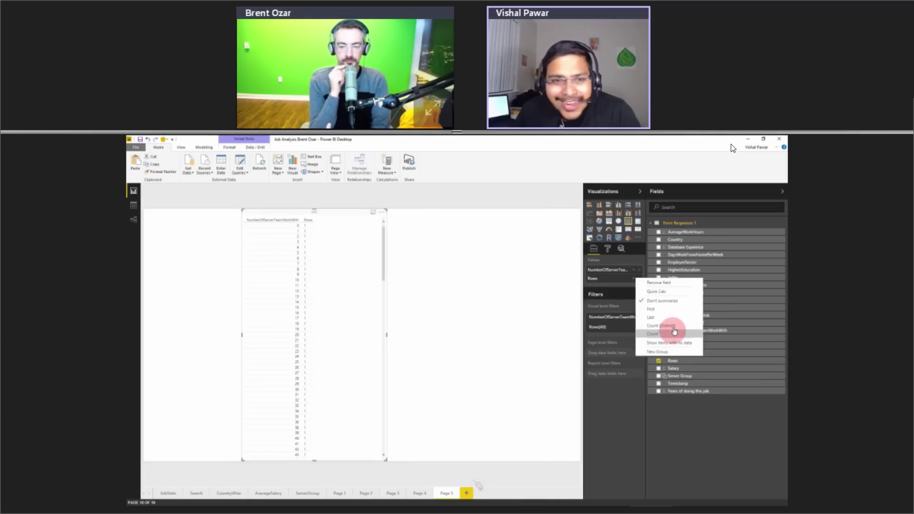
left_click(670, 334)
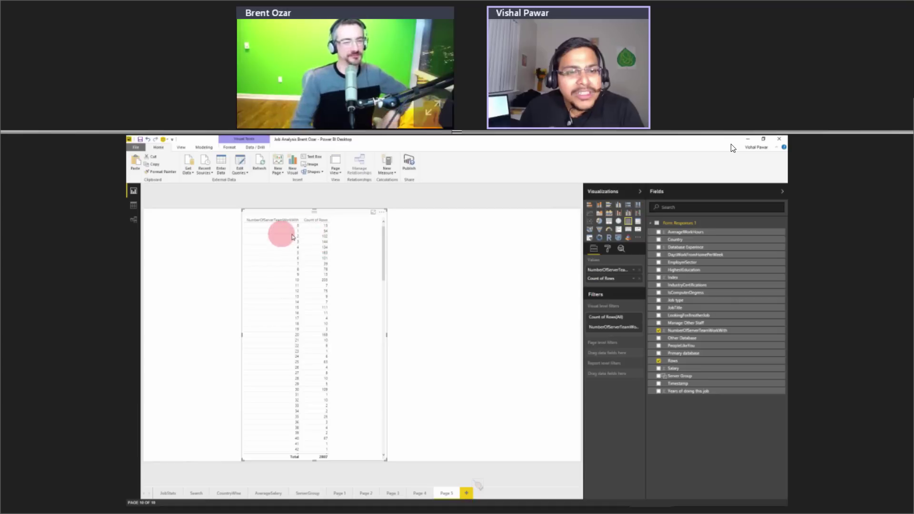
left_click(326, 221)
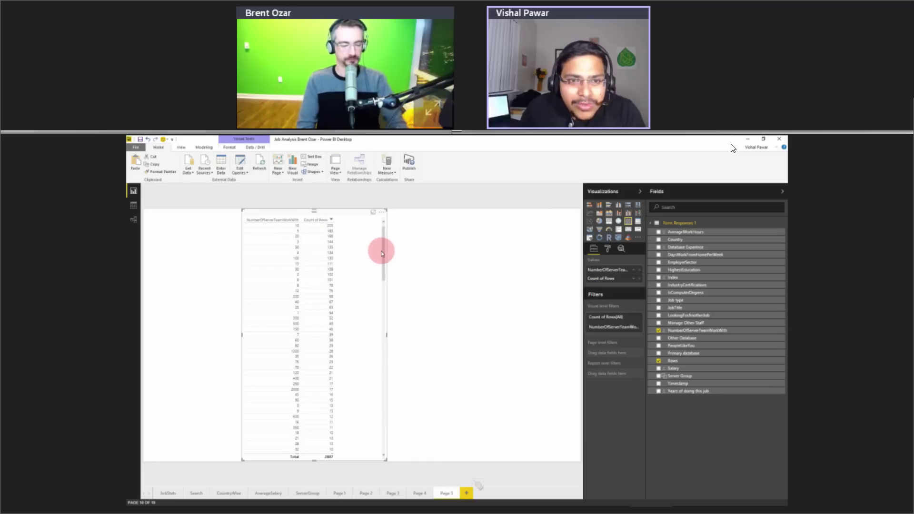
scroll(383, 261, "down", 1)
scroll(383, 261, "up", 1)
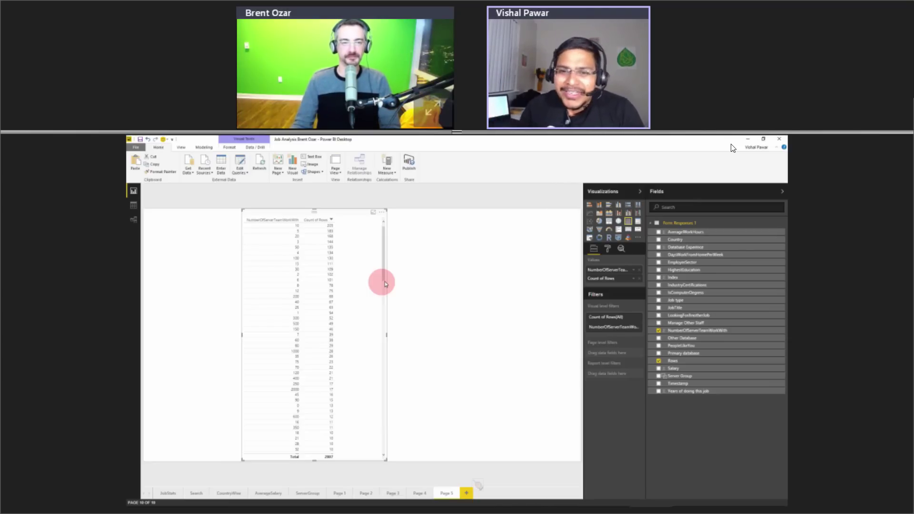
Move the table to the page's left edge, and open a new group for the NumberOfServerTeamWorkWith field.
left_click_drag(320, 210, 204, 219)
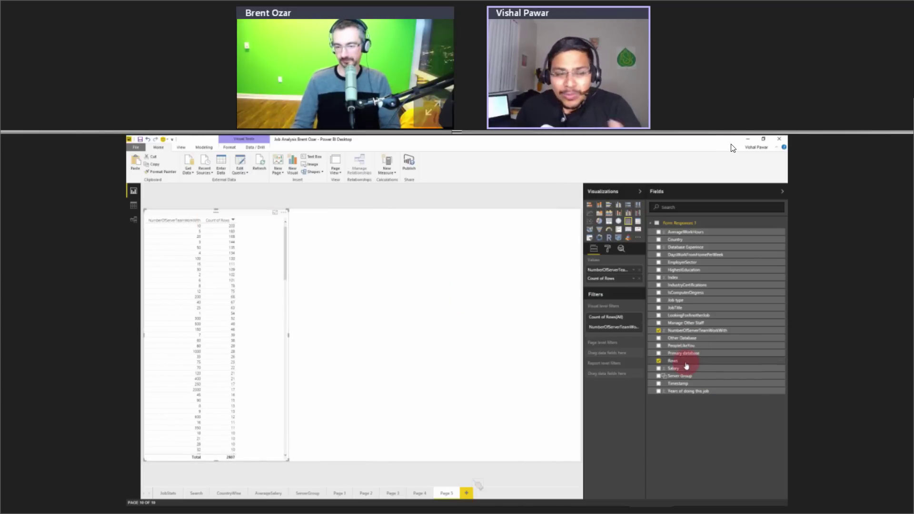
right_click(692, 336)
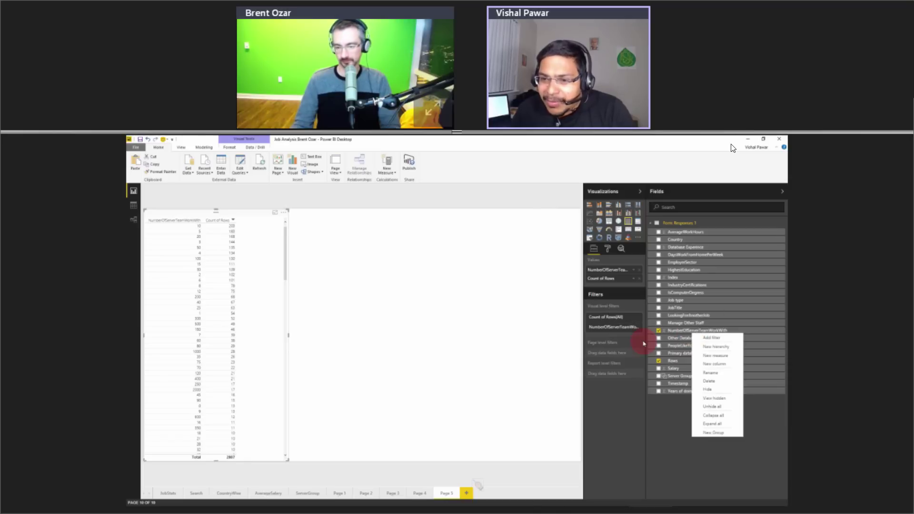
left_click(717, 433)
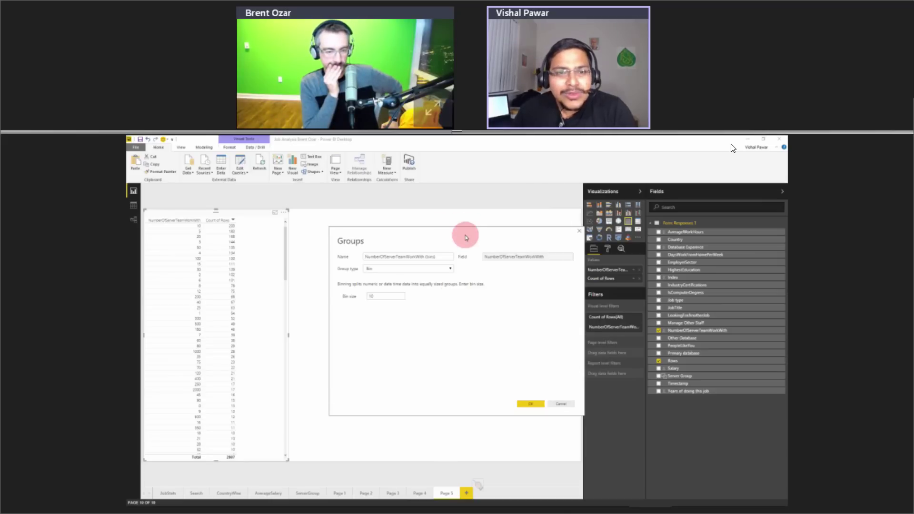
Name the new NumberOfServerTeamWorkWith grouping Server Group and set its group type to List.
left_click_drag(387, 240, 264, 238)
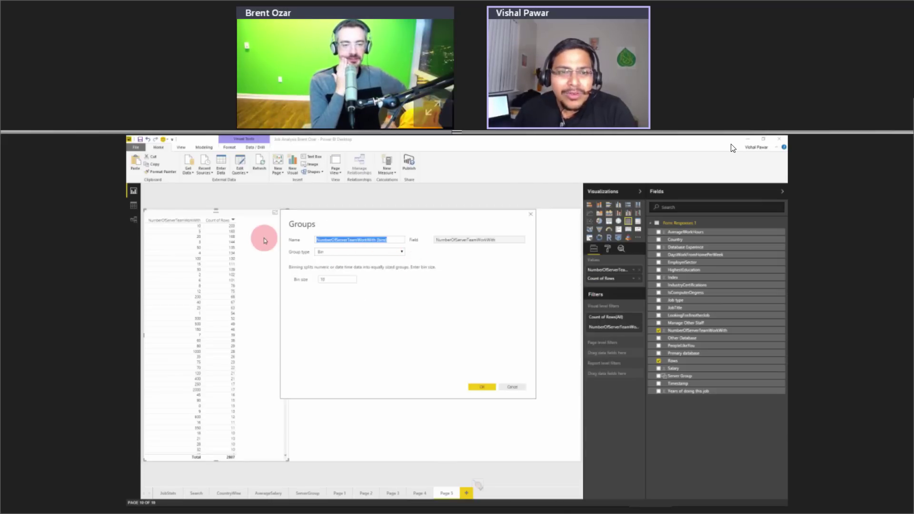
type("Gr")
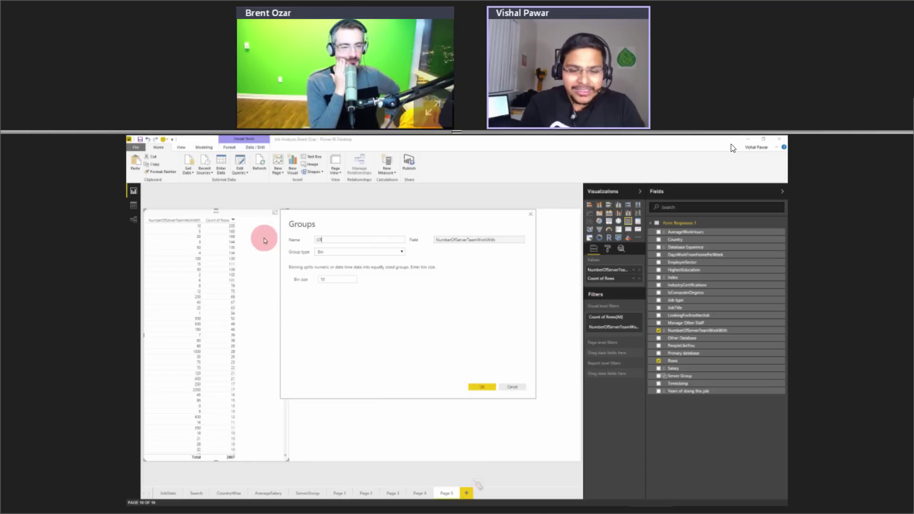
key("BackSpace")
key("BackSpace")
type("Server Gr")
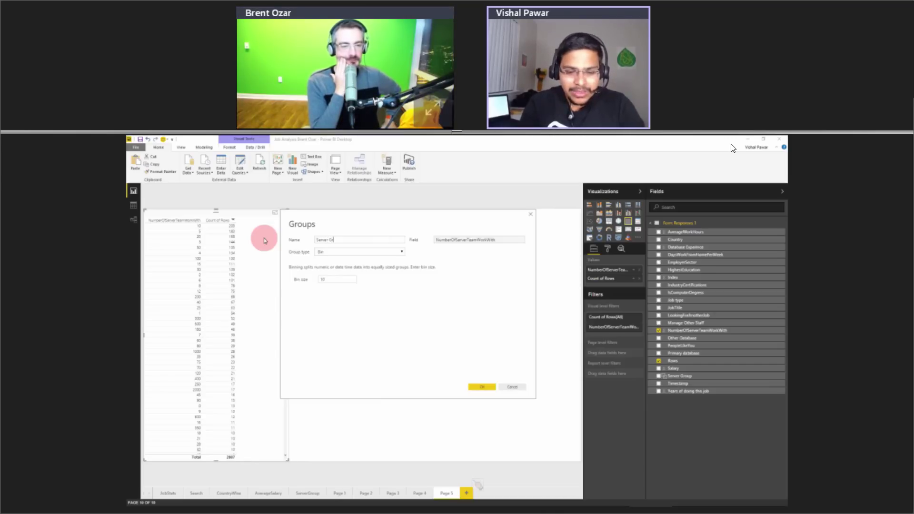
type("oup")
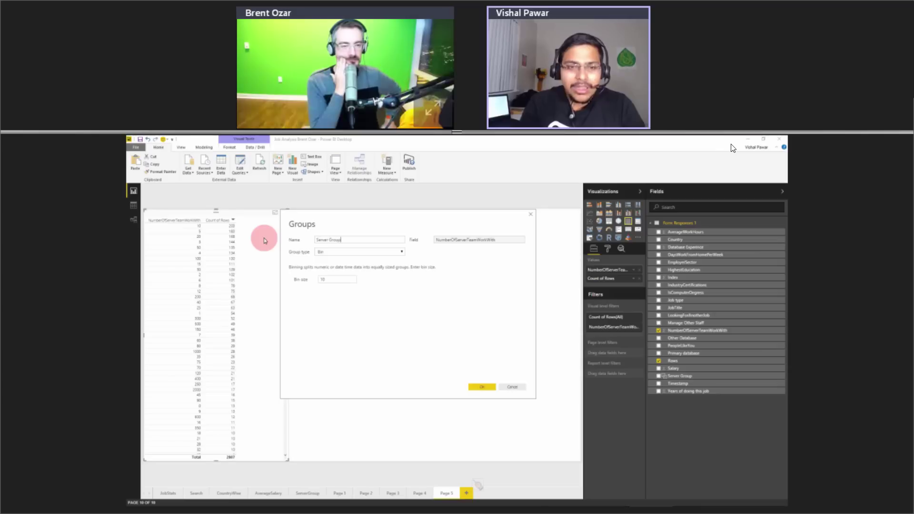
left_click(372, 255)
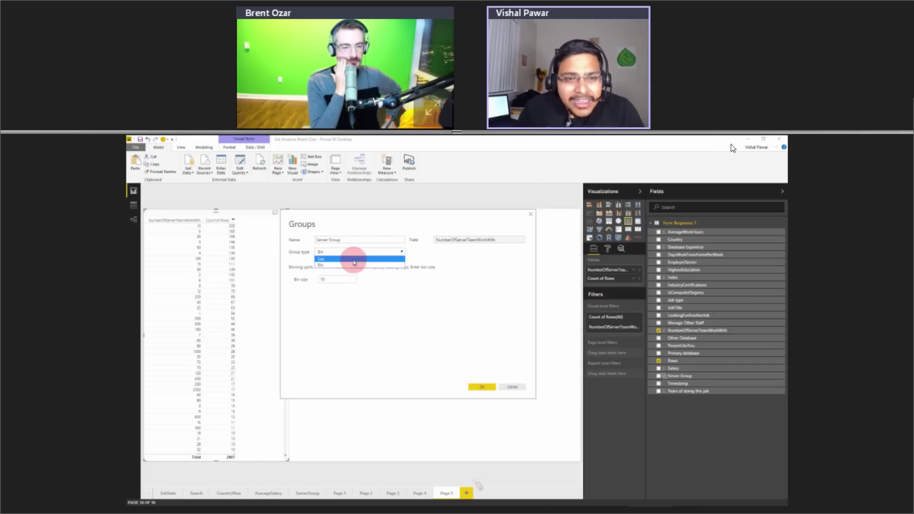
left_click(354, 259)
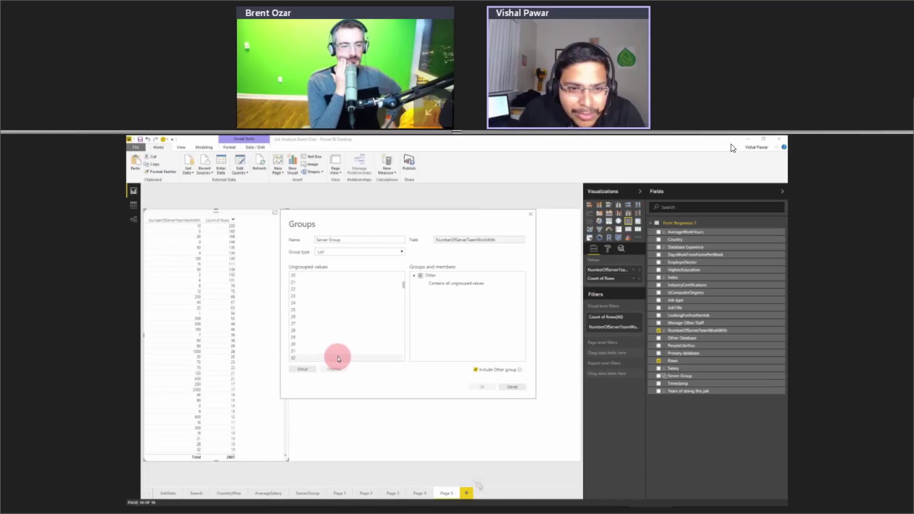
Group the ungrouped values from 0 through 30 and name that group 0-30.
scroll(345, 350, "down", 8)
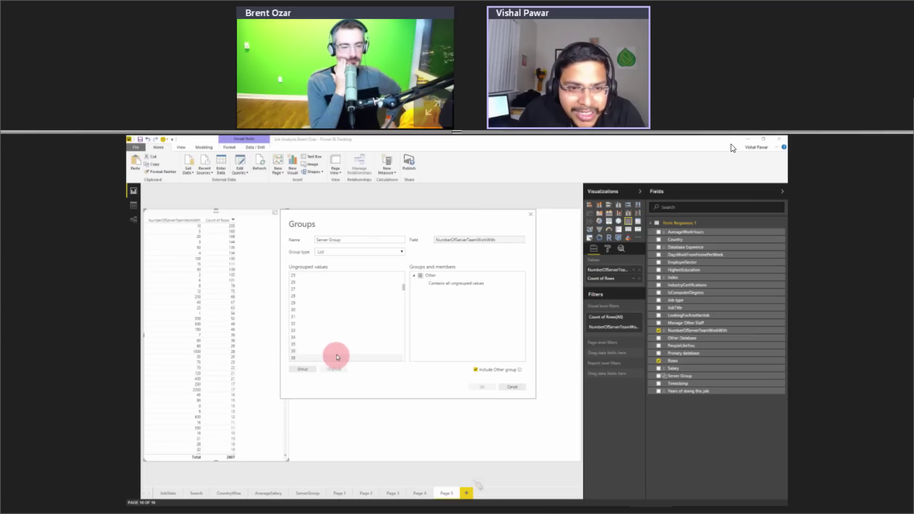
left_click(338, 311, "shift")
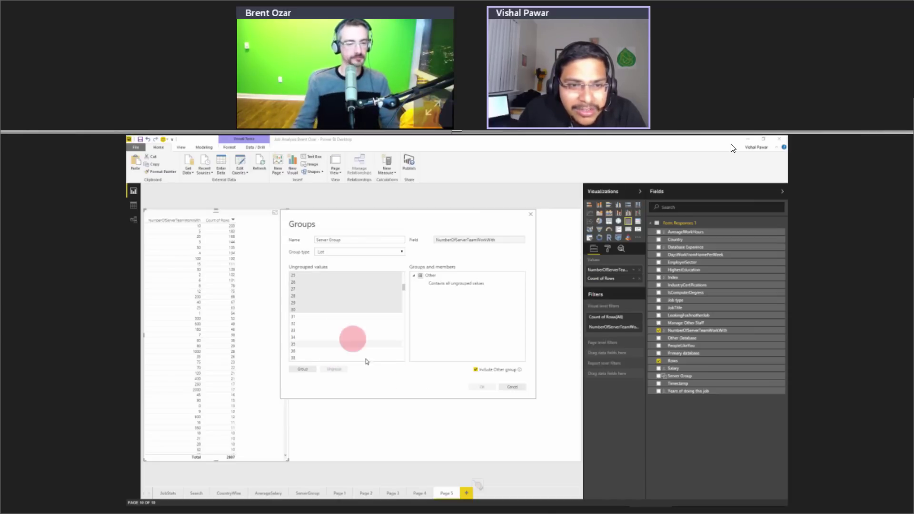
left_click(307, 369)
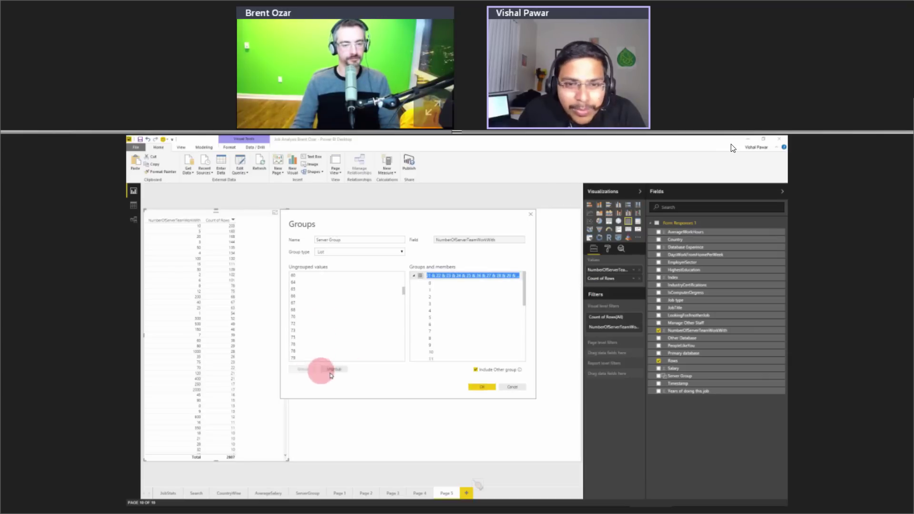
type("0")
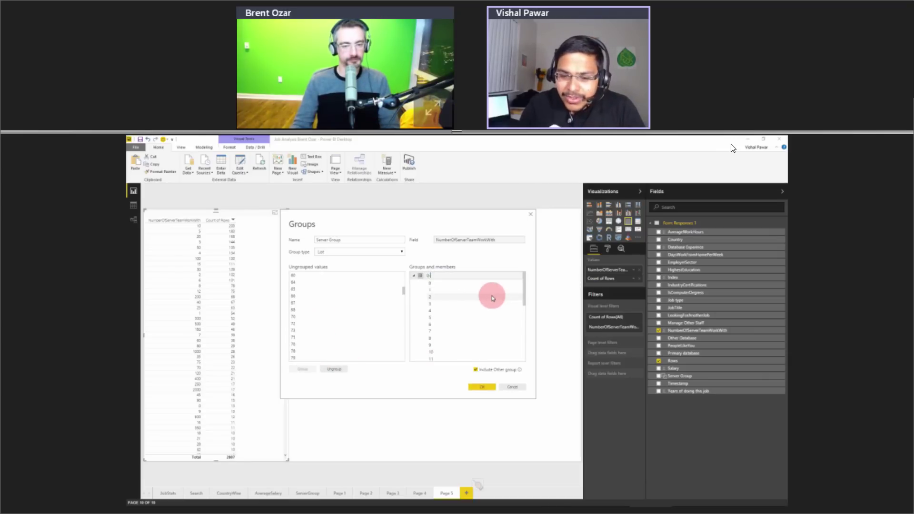
type("-30")
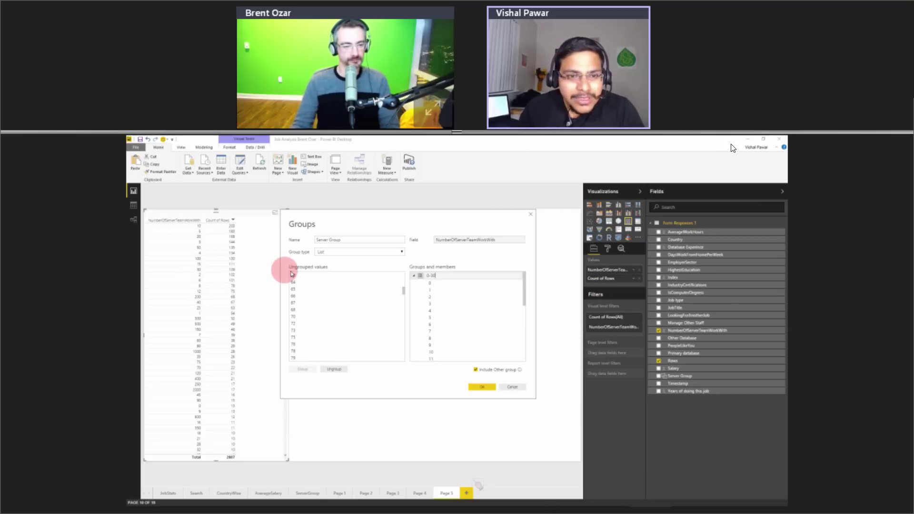
Group the visible ungrouped values through 78, name that group 41-60, and apply the grouping.
left_click_drag(306, 271, 306, 346)
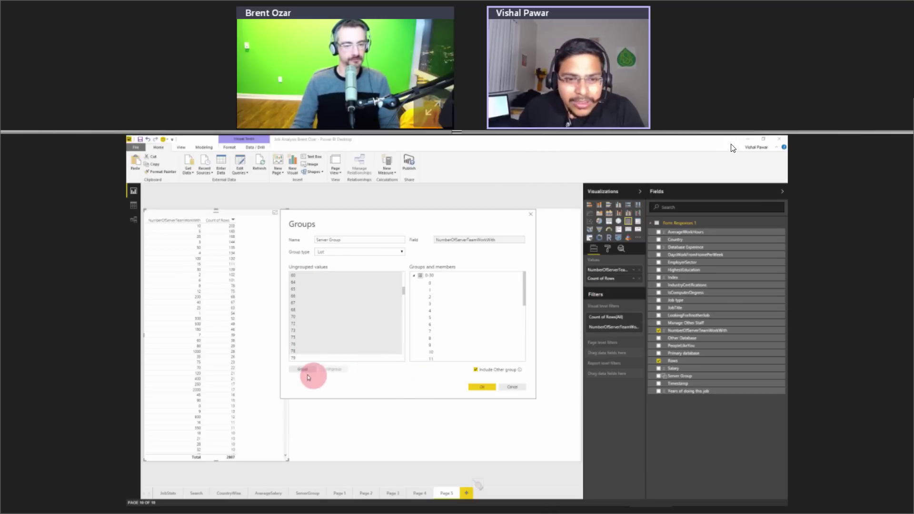
left_click(303, 369)
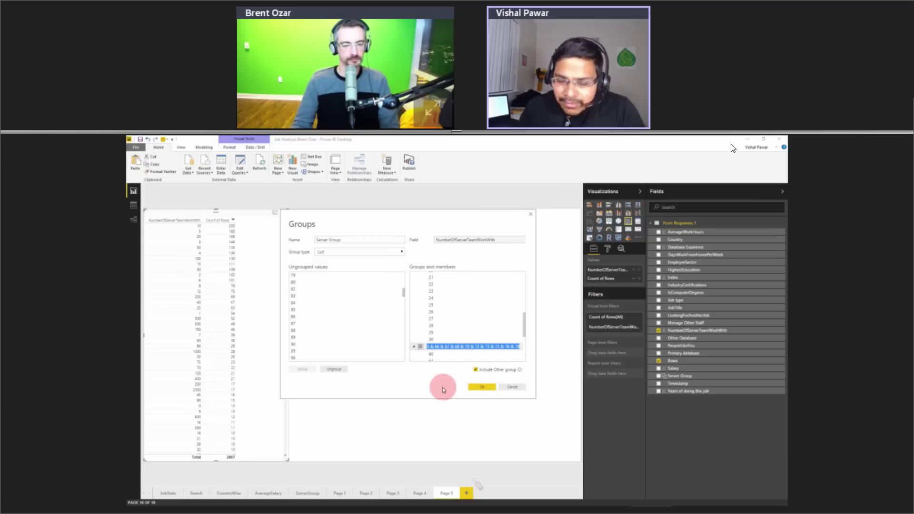
type("4")
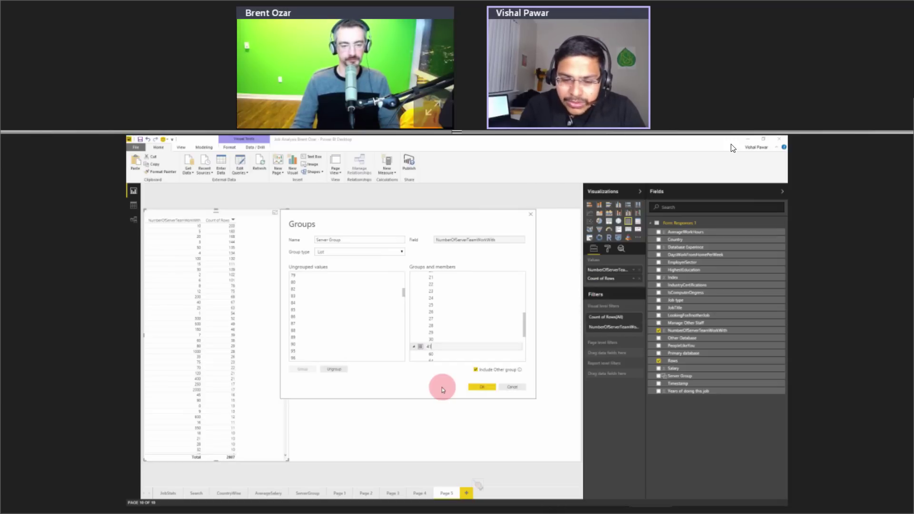
type("1-60")
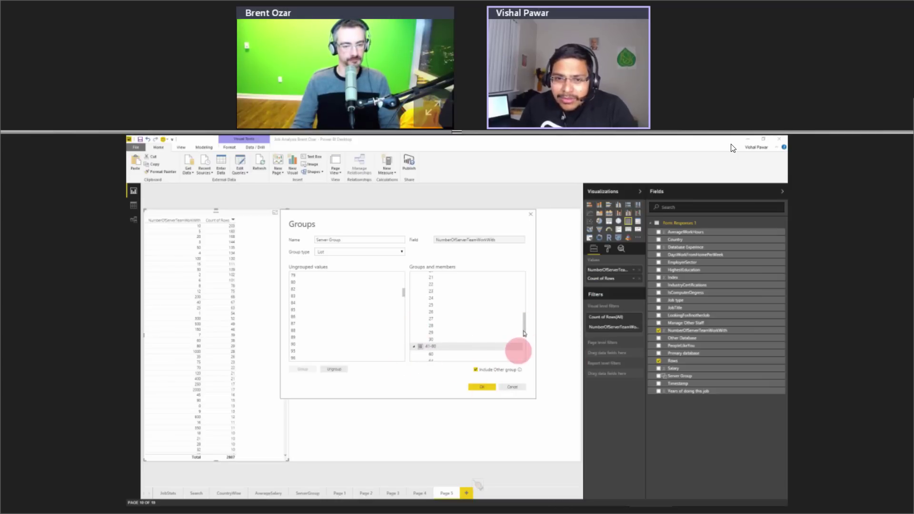
left_click(481, 388)
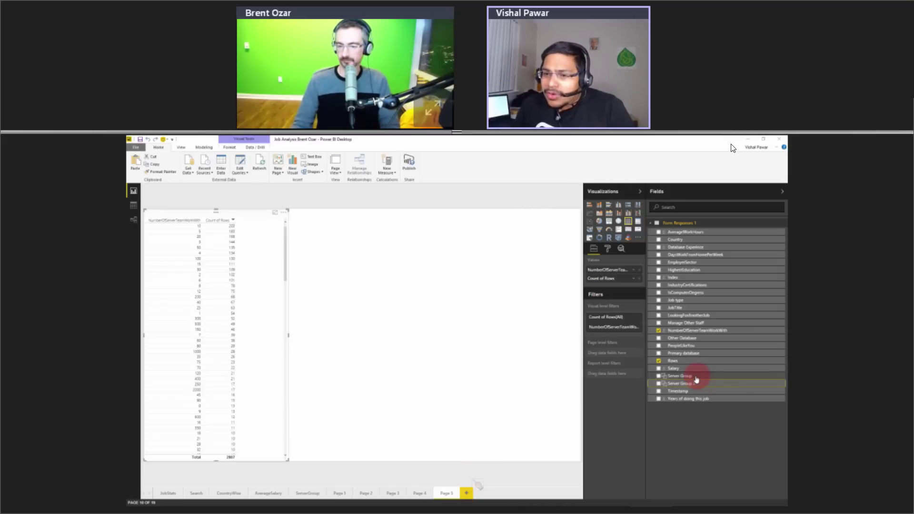
Create a table on the empty canvas area showing Server Group with the count of Rows.
left_click_drag(696, 377, 382, 278)
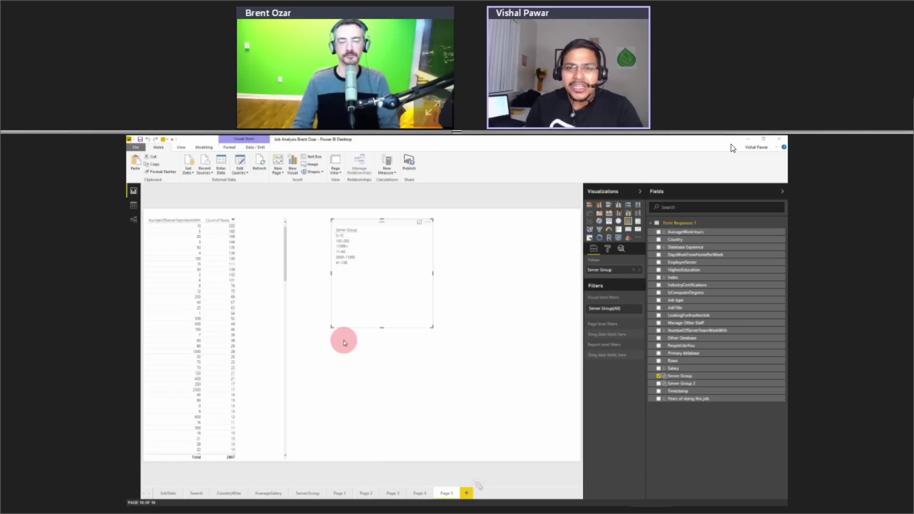
left_click(659, 362)
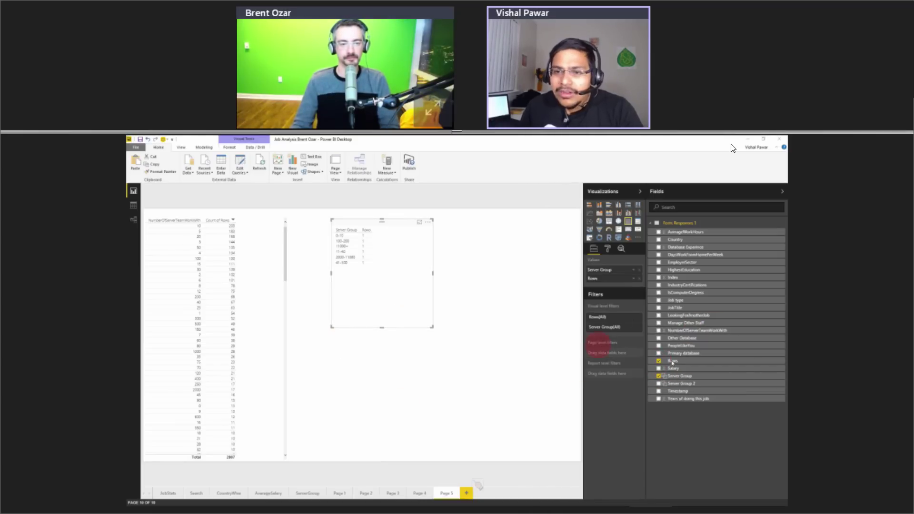
left_click(633, 281)
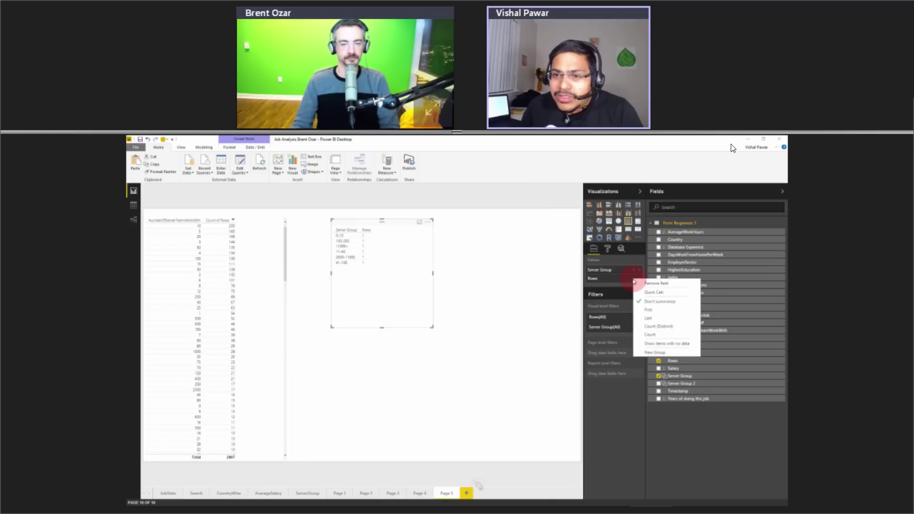
left_click(654, 335)
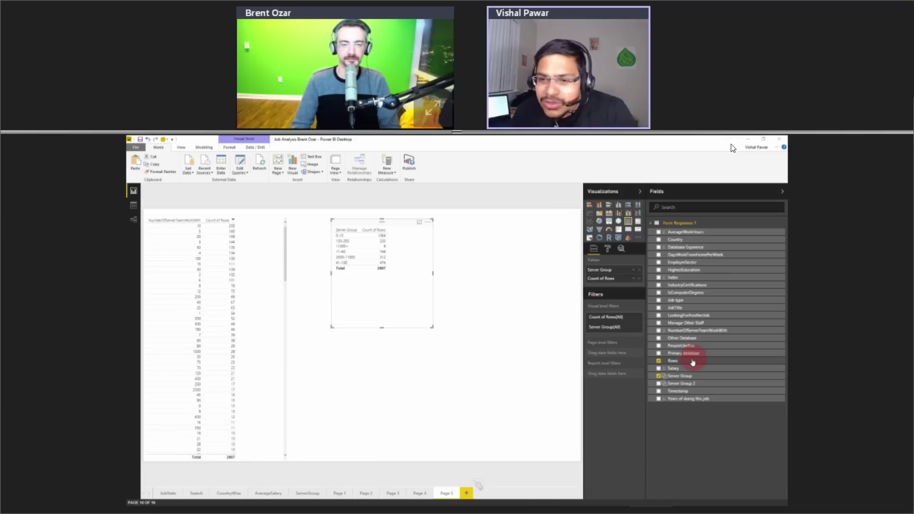
Add Salary to the Server Group table summarized as an average, and enlarge the table.
left_click_drag(718, 368, 419, 283)
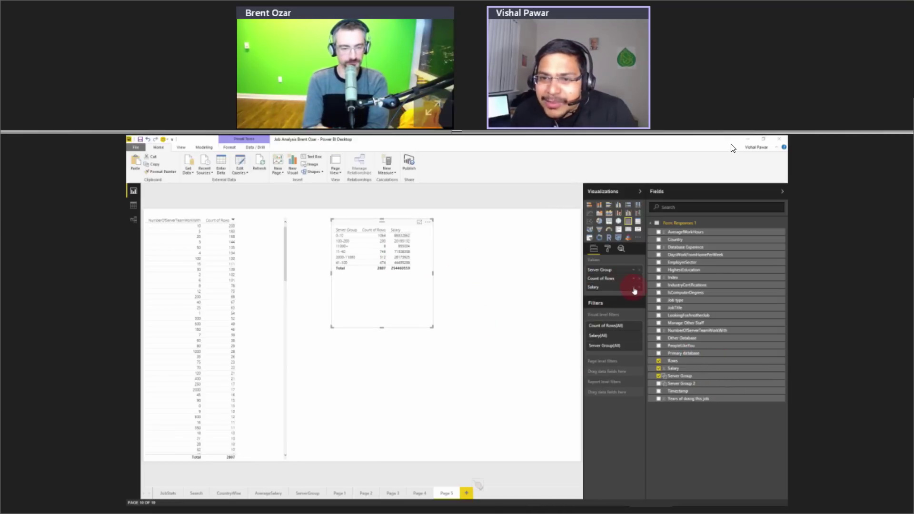
left_click(634, 288)
left_click(673, 333)
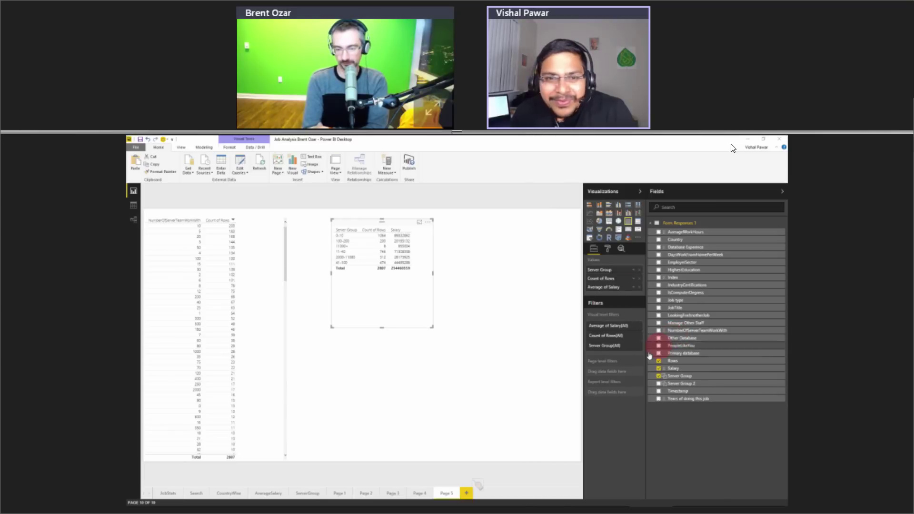
left_click(433, 328)
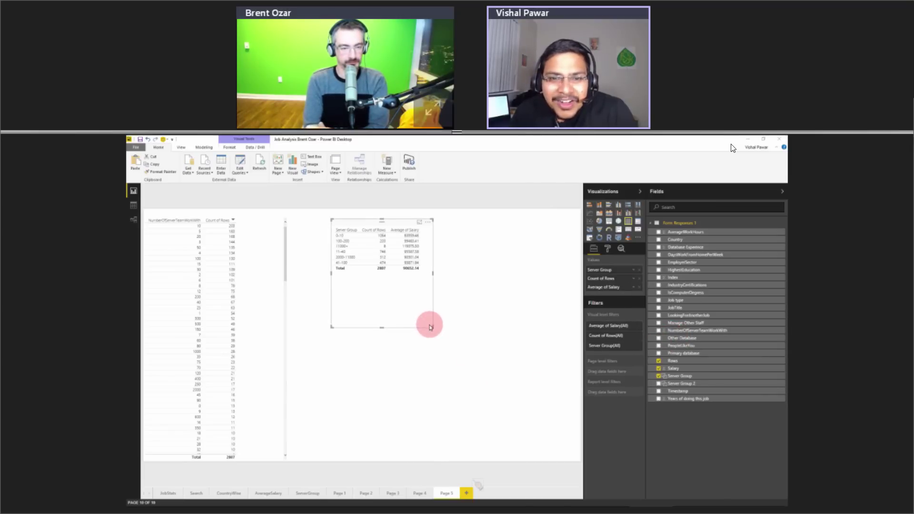
left_click_drag(431, 327, 500, 338)
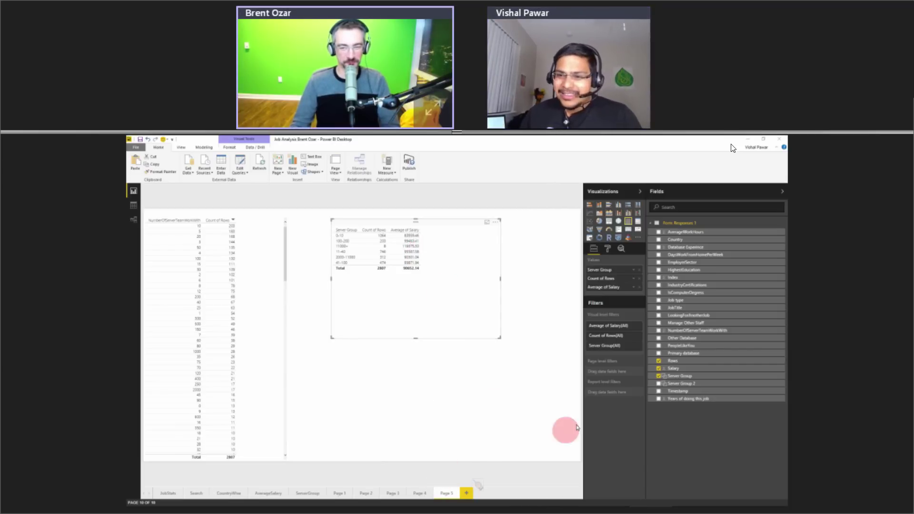
right_click(695, 400)
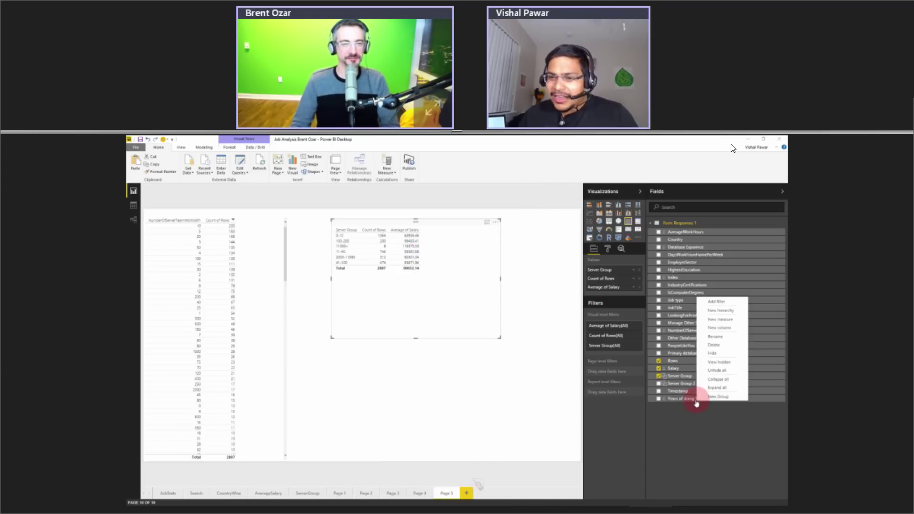
left_click(691, 431)
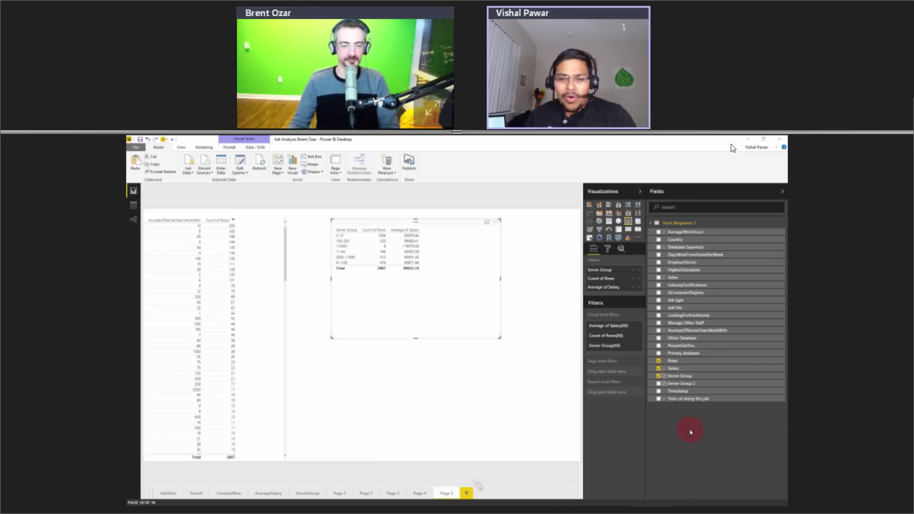
Switch to the Word notes, review the example formulas under New Column, and return to the Power BI report.
mouse_move(692, 497)
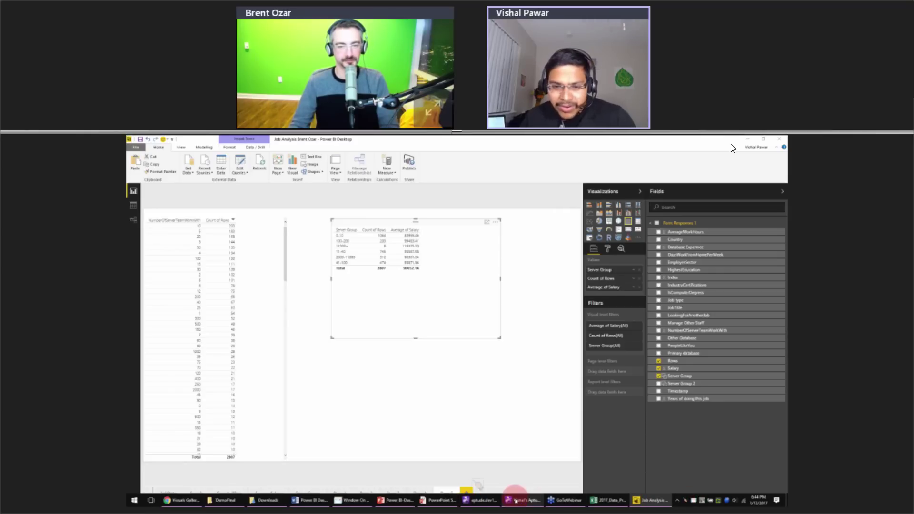
left_click(310, 501)
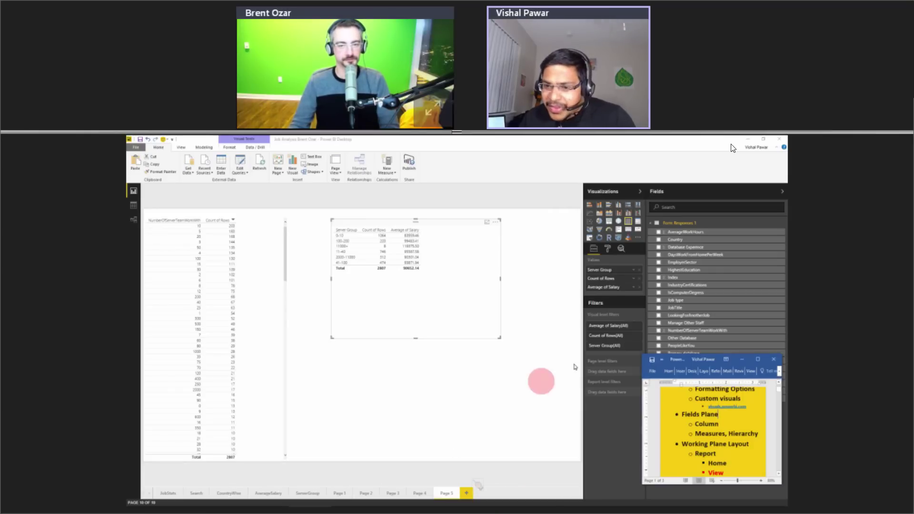
scroll(742, 407, "down", 6)
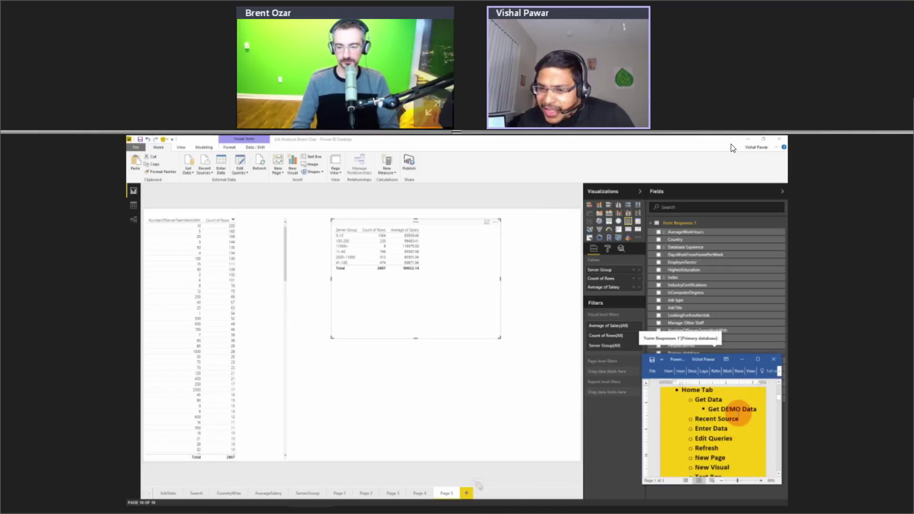
scroll(737, 413, "down", 8)
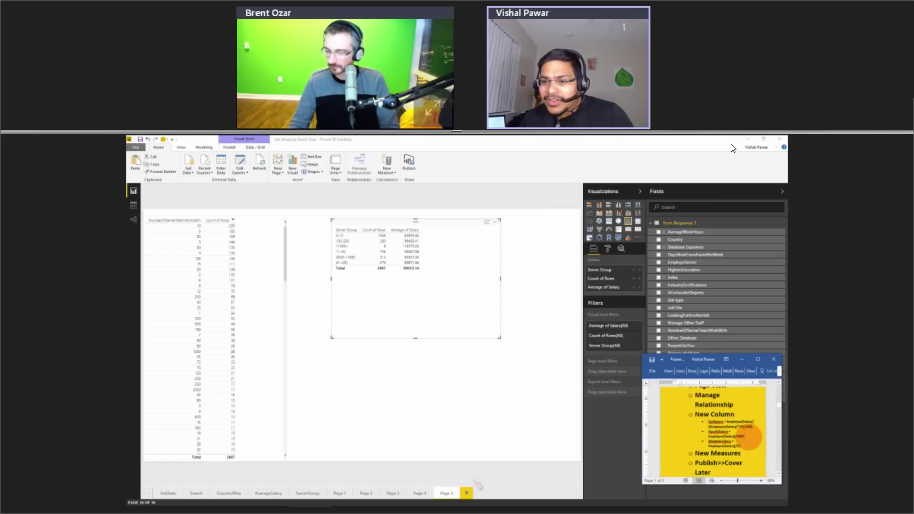
left_click_drag(747, 436, 735, 436)
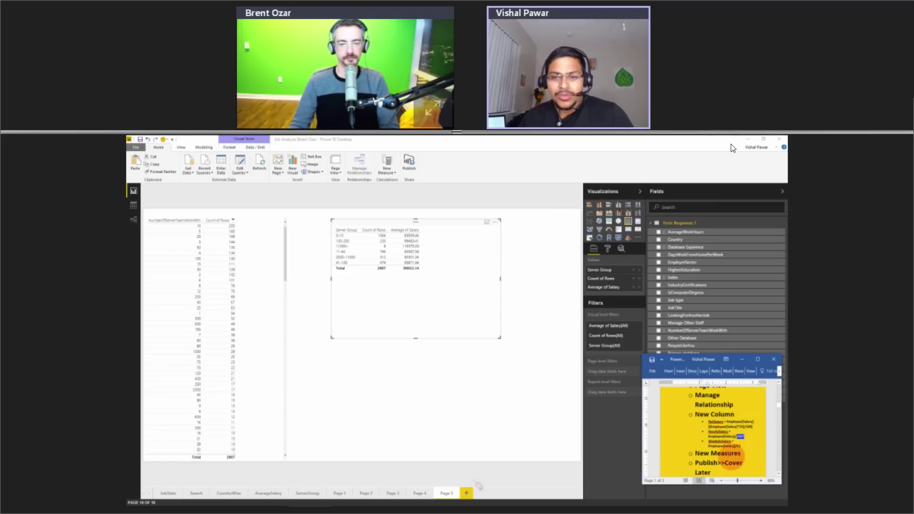
left_click(572, 418)
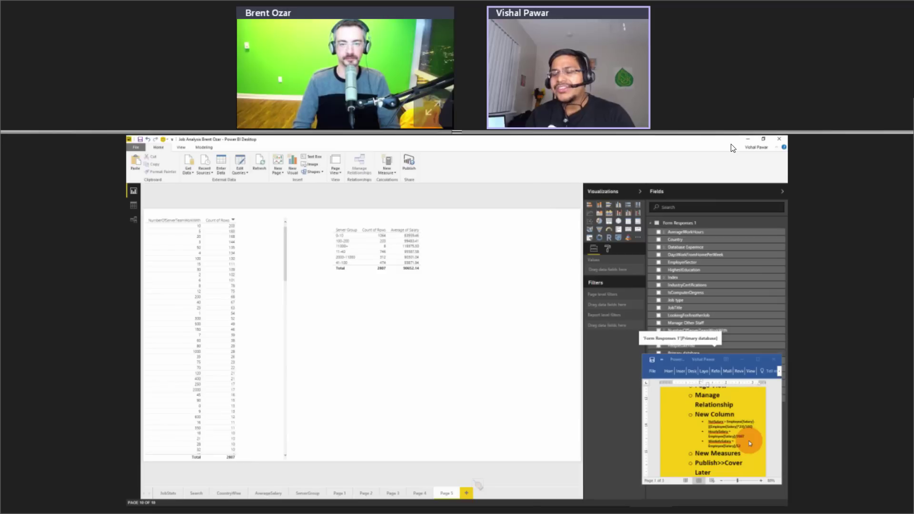
left_click(746, 361)
left_click(538, 376)
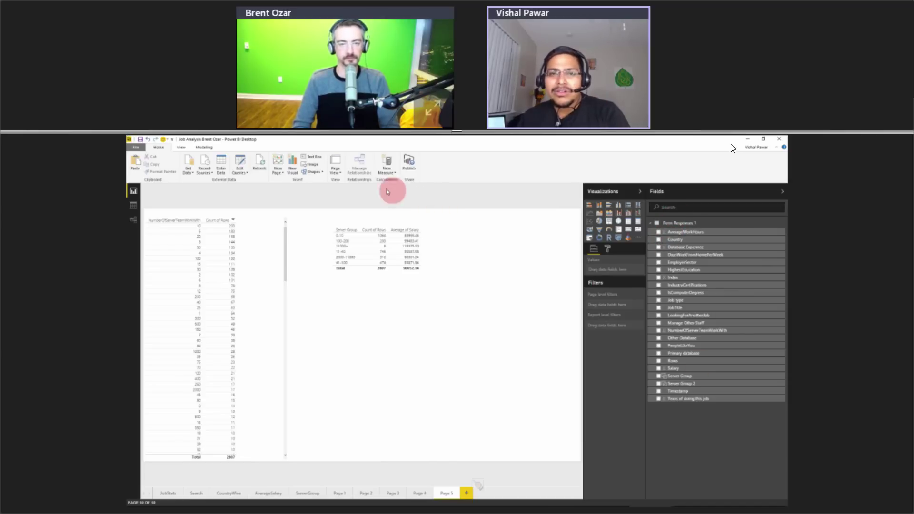
Create a new column in Form Responses 1 whose formula divides Salary by 2087.
left_click(391, 175)
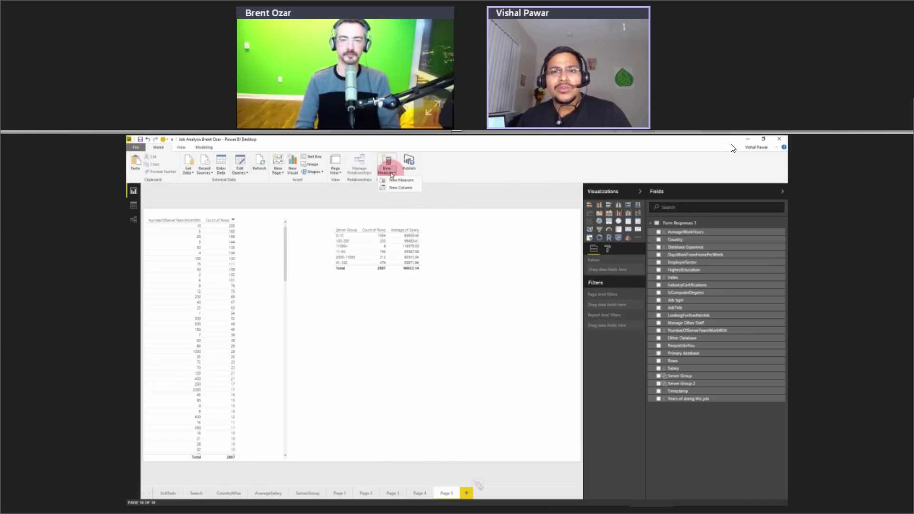
left_click(480, 260)
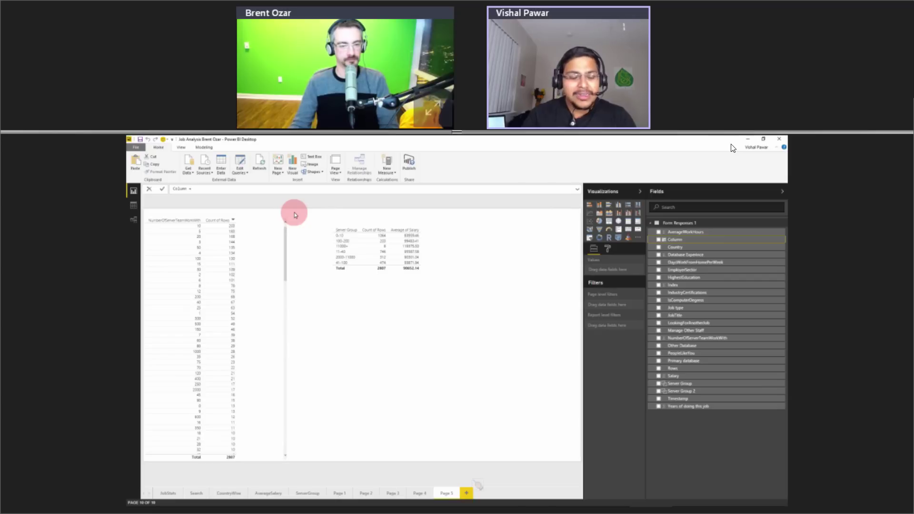
type("Sal")
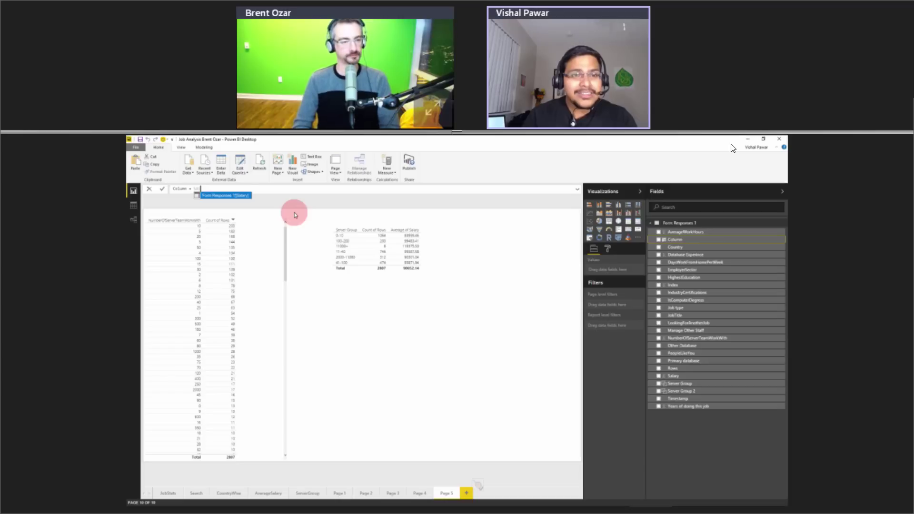
key("Tab")
type("/2807")
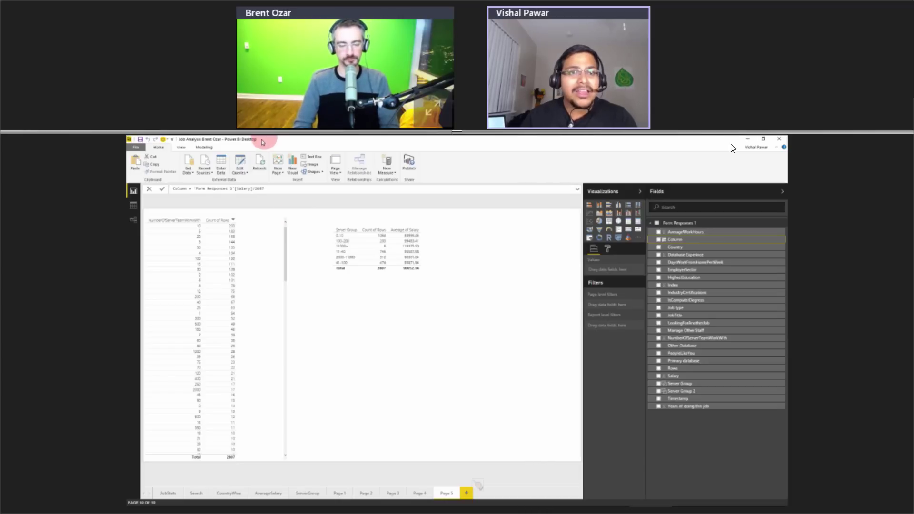
Name the new calculated column HrRate and commit its formula.
double_click(180, 189)
type("Hr")
type("Ta")
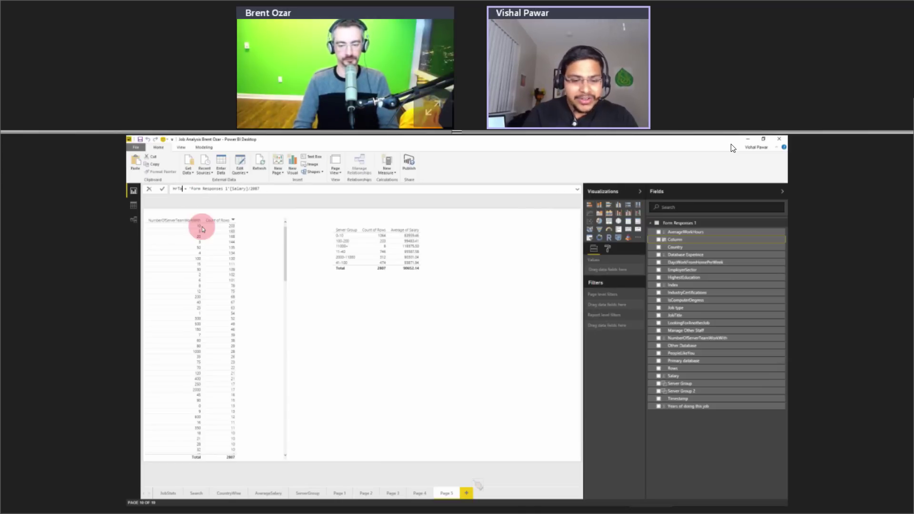
type("te")
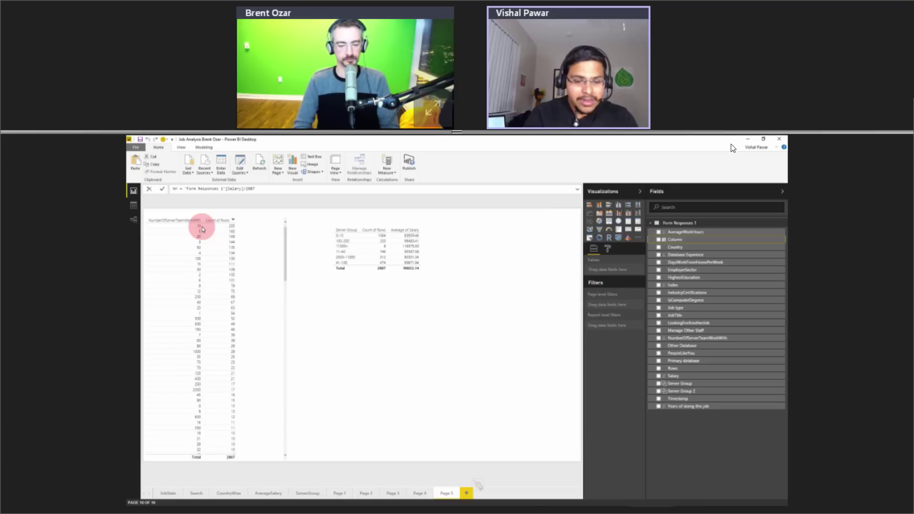
key("Return")
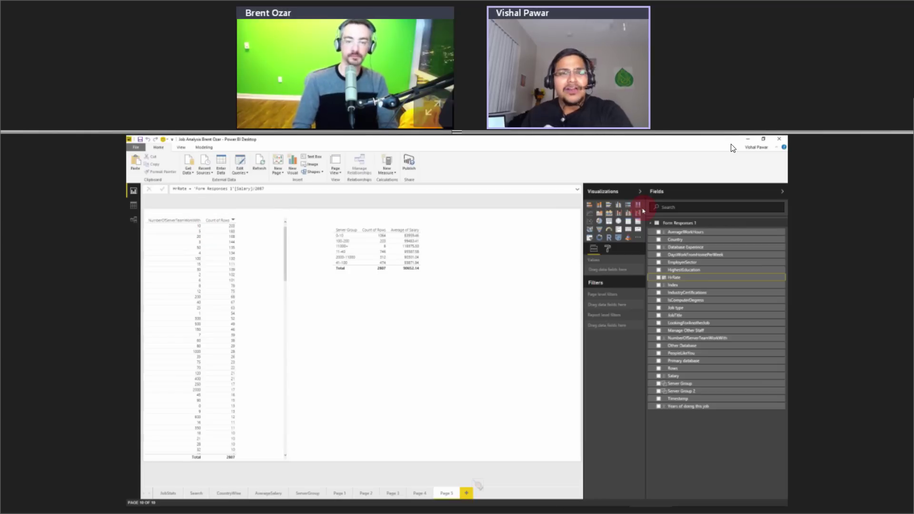
Add HrRate to the Server Group table and summarize it as an average.
left_click(533, 305)
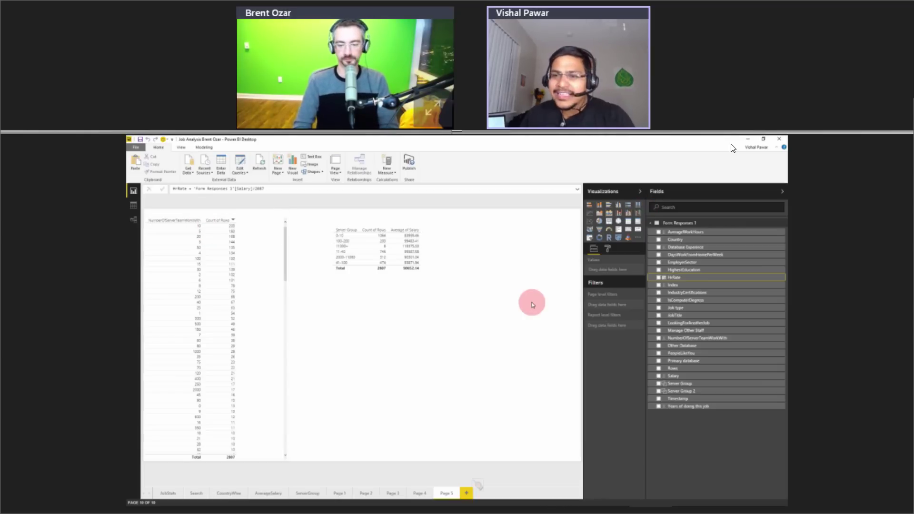
left_click(702, 280)
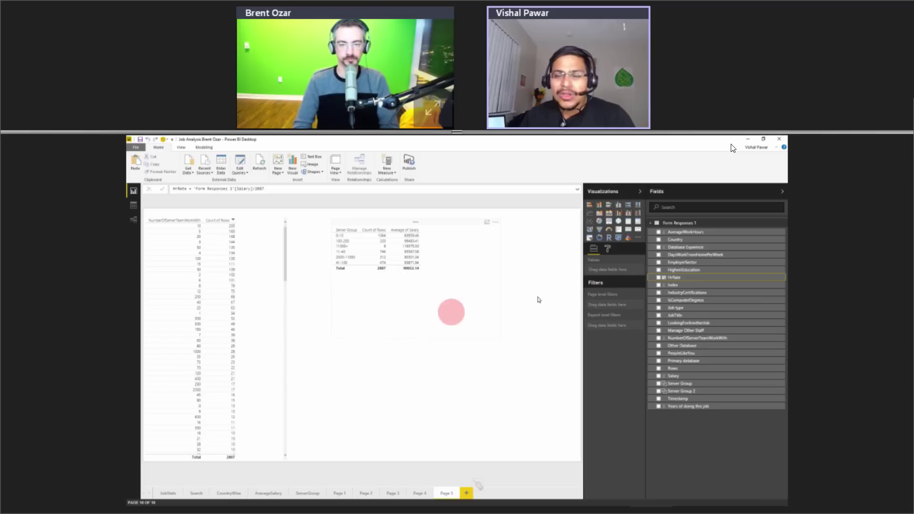
left_click_drag(703, 280, 459, 279)
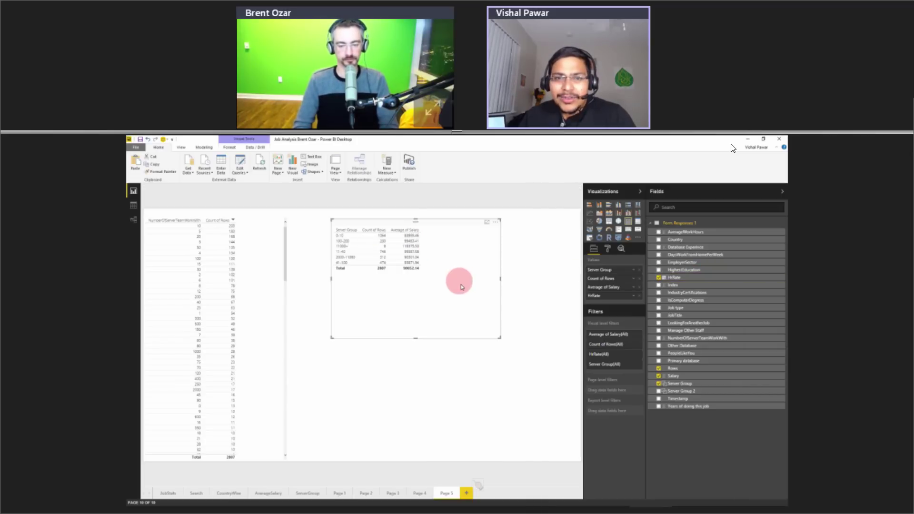
left_click(636, 297)
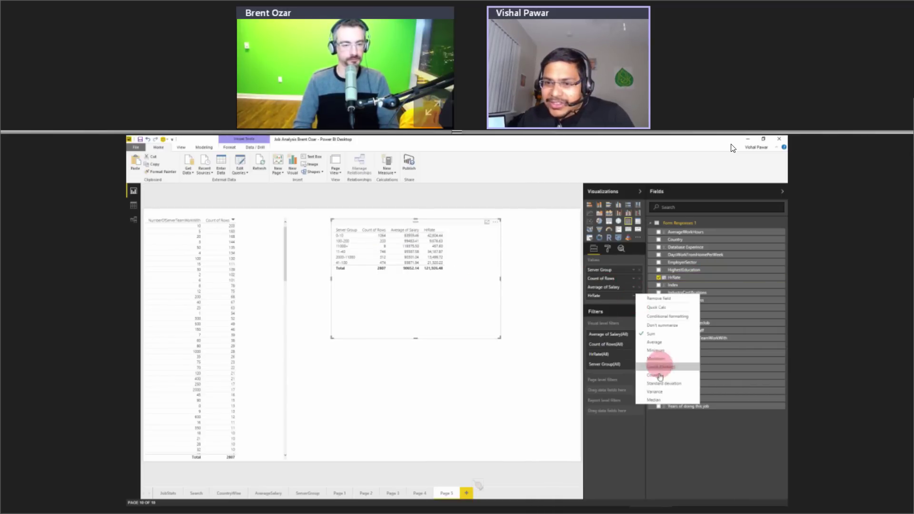
left_click(664, 349)
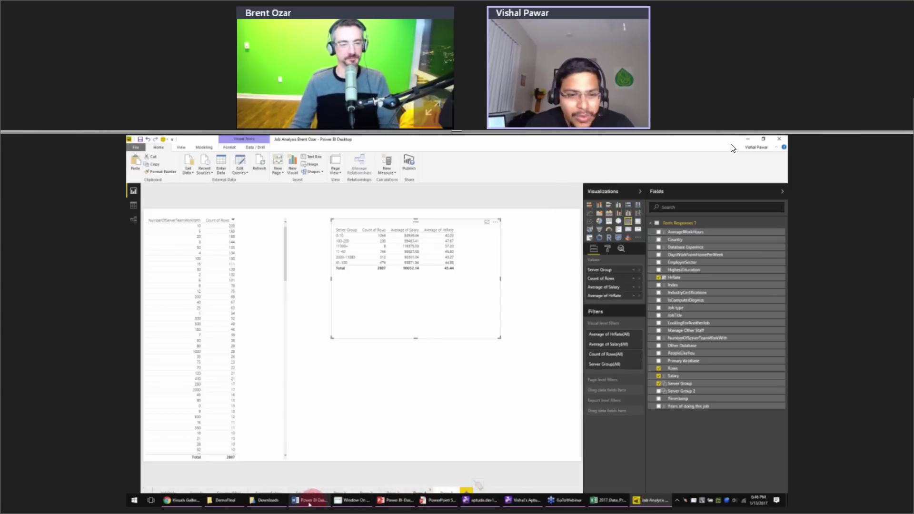
Close the Job Analysis report in Power BI Desktop without saving the changes.
left_click(564, 500)
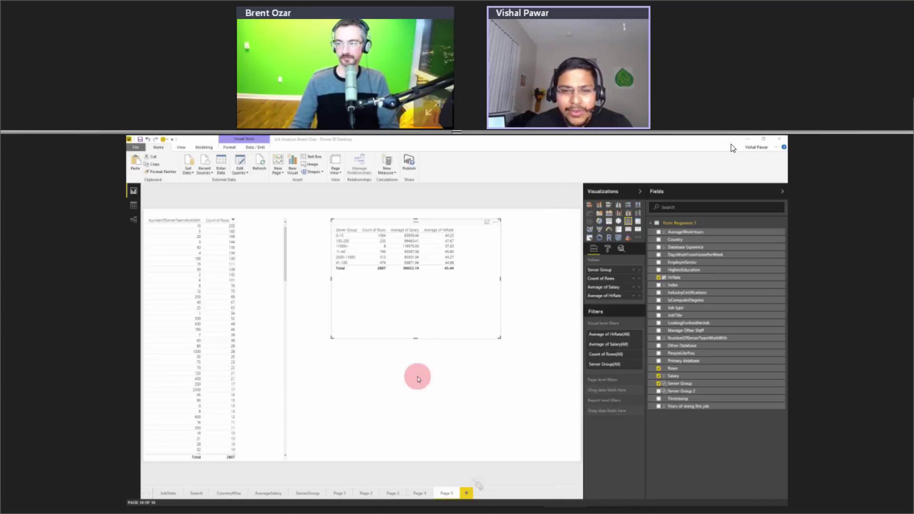
left_click(779, 140)
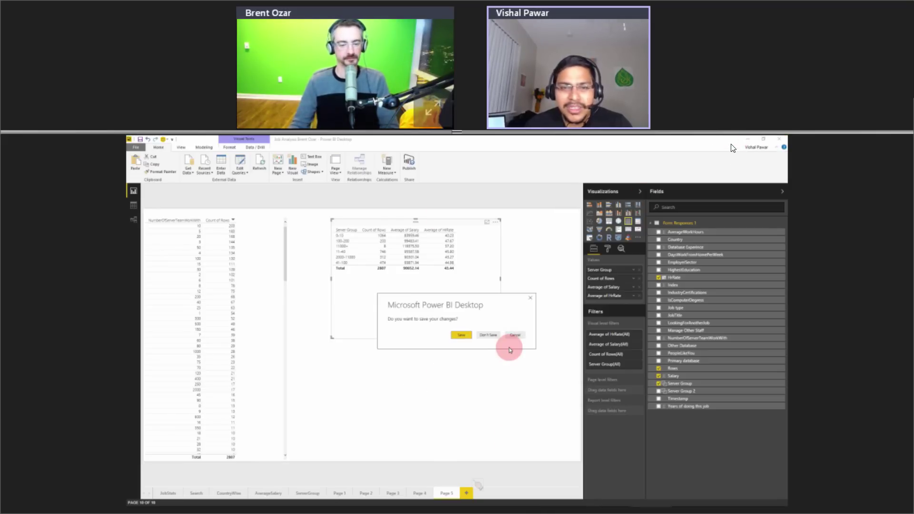
left_click(514, 335)
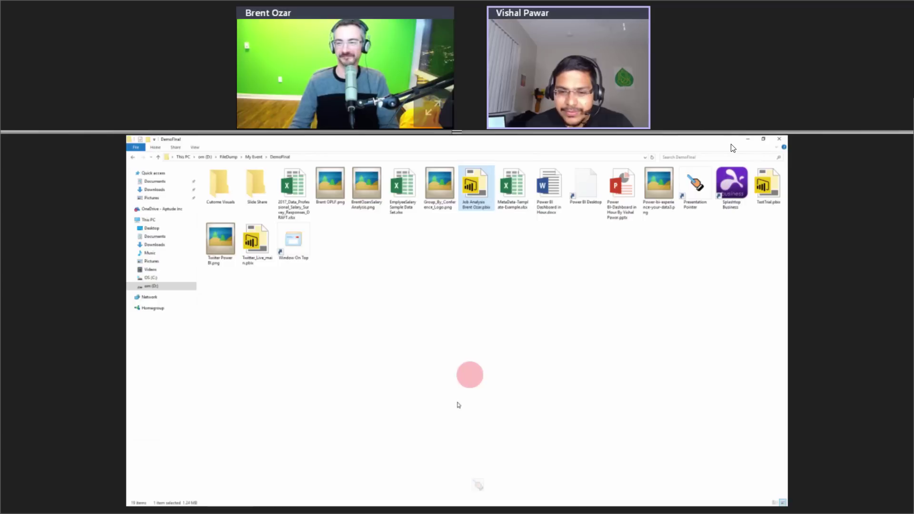
Switch to the Splashtop remote desktop, maximize it, and open the sP_Blitz dashboard .pbix file from the GroupBy Session folder.
left_click(556, 504)
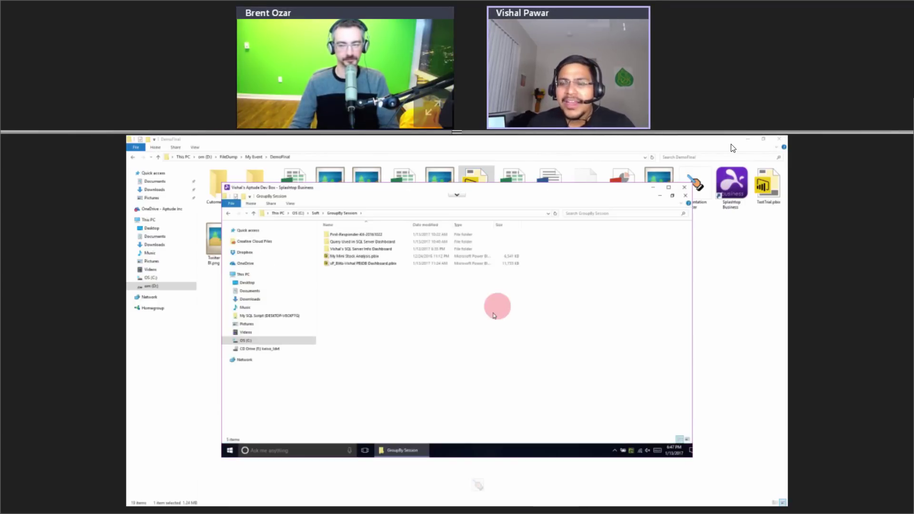
left_click(668, 188)
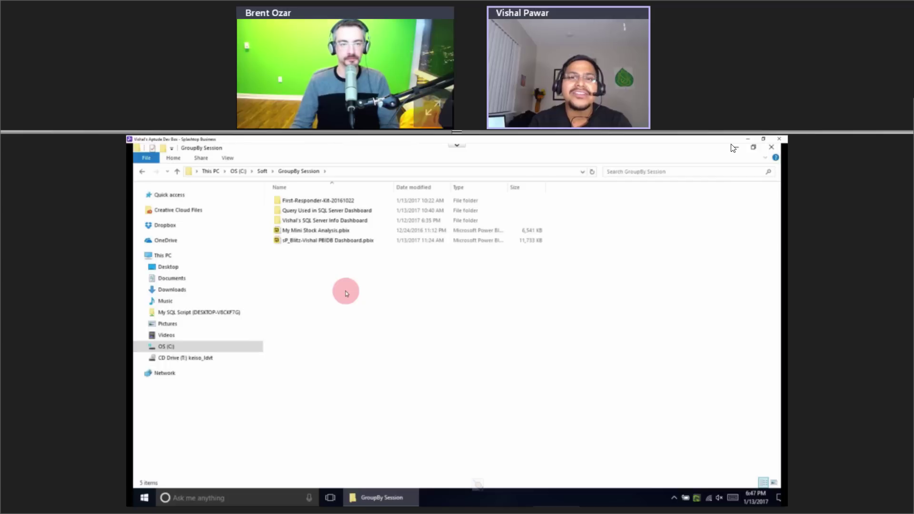
left_click(327, 243)
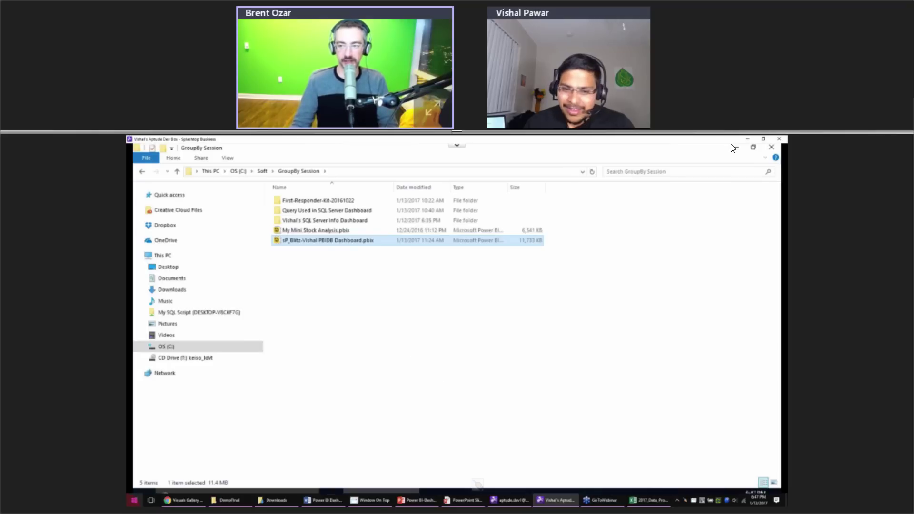
Search for ssms on the remote desktop and launch SQL Server Management Studio.
left_click(134, 500)
left_click(598, 309)
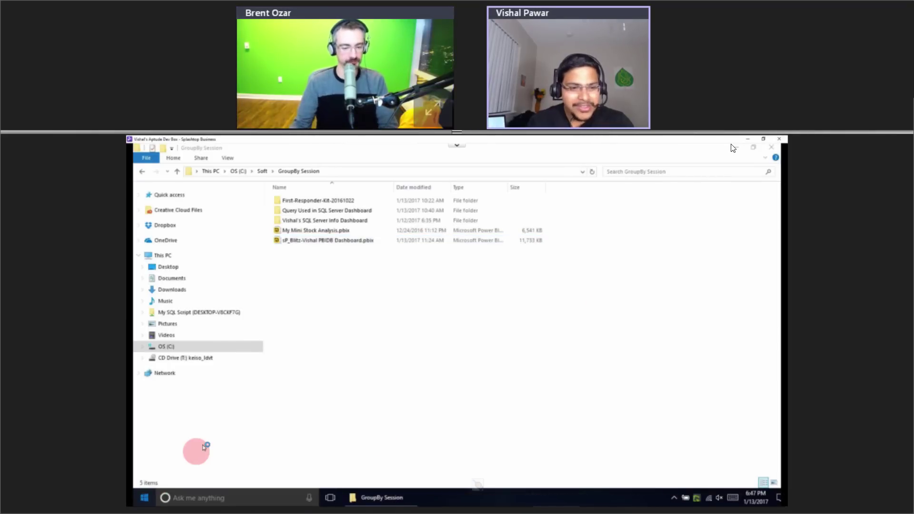
key("super")
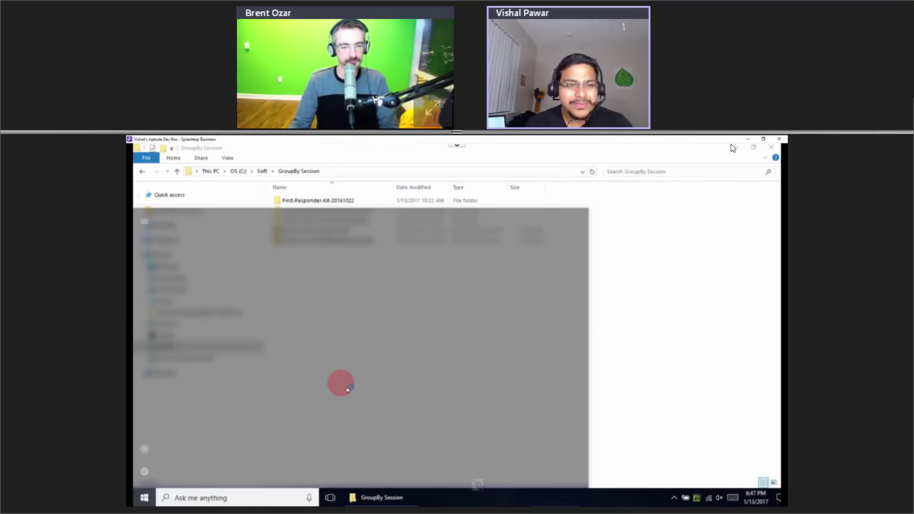
type("ssms")
key("Return")
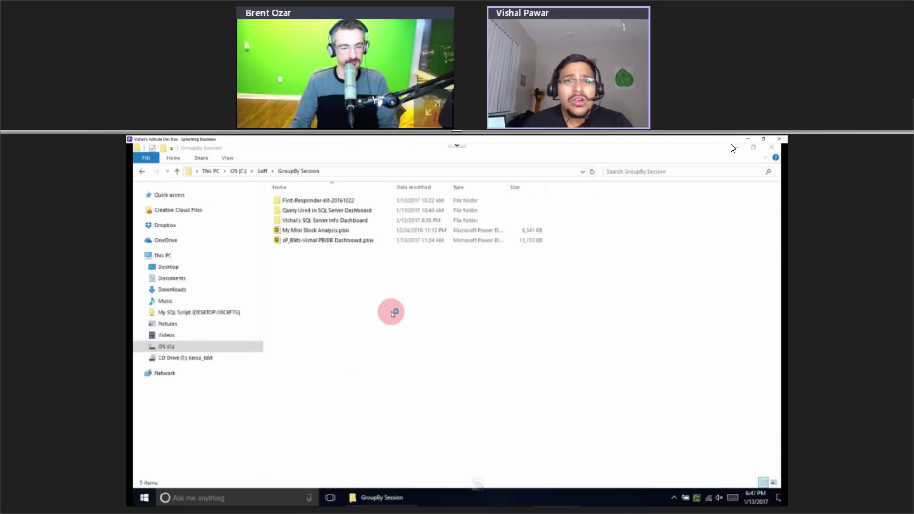
Open the Query Used in SQL Server Dashboard folder, and dismiss the Connect to Server dialog in SQL Server Management Studio.
double_click(341, 210)
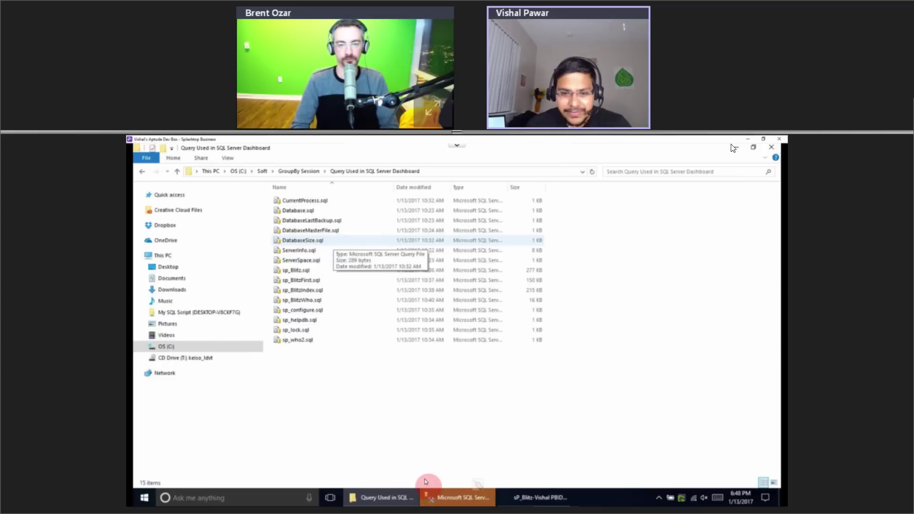
left_click(474, 498)
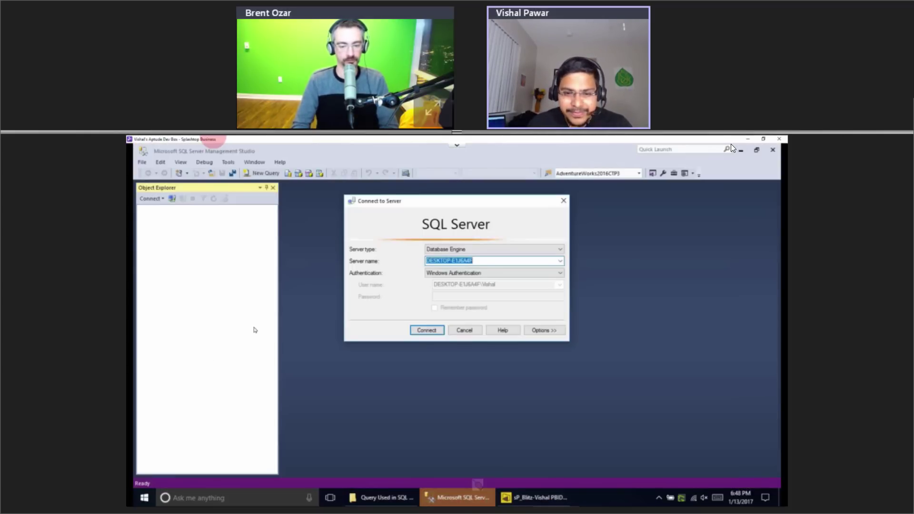
key("Escape")
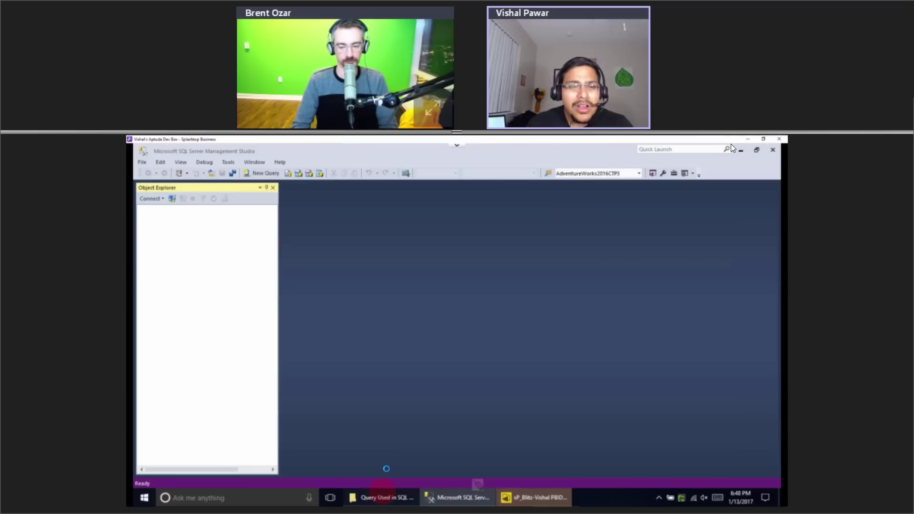
Open ServerInfo.sql from the query folder in SQL Server Management Studio and execute it.
left_click(378, 226)
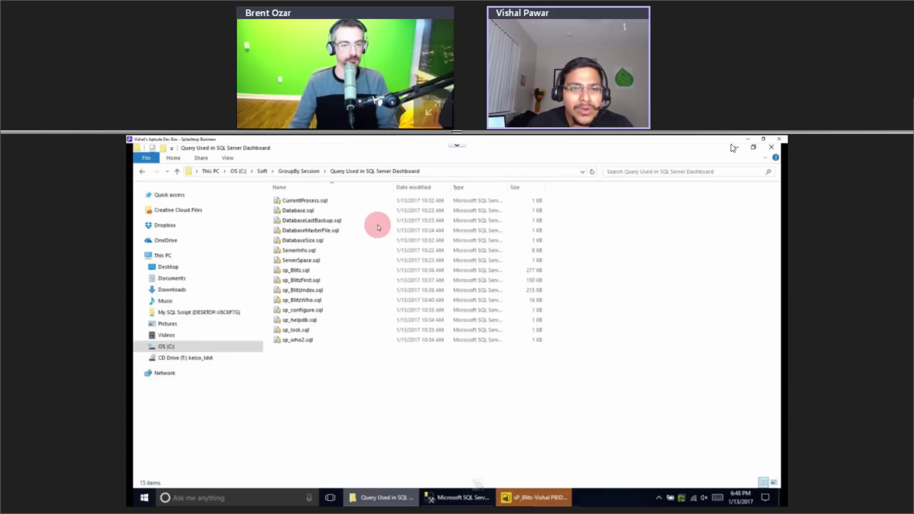
left_click(307, 202)
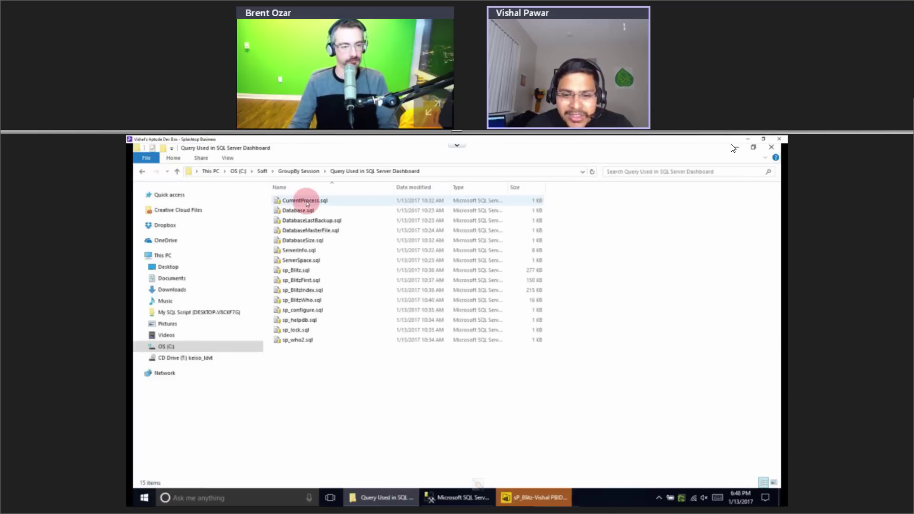
left_click_drag(298, 250, 442, 281)
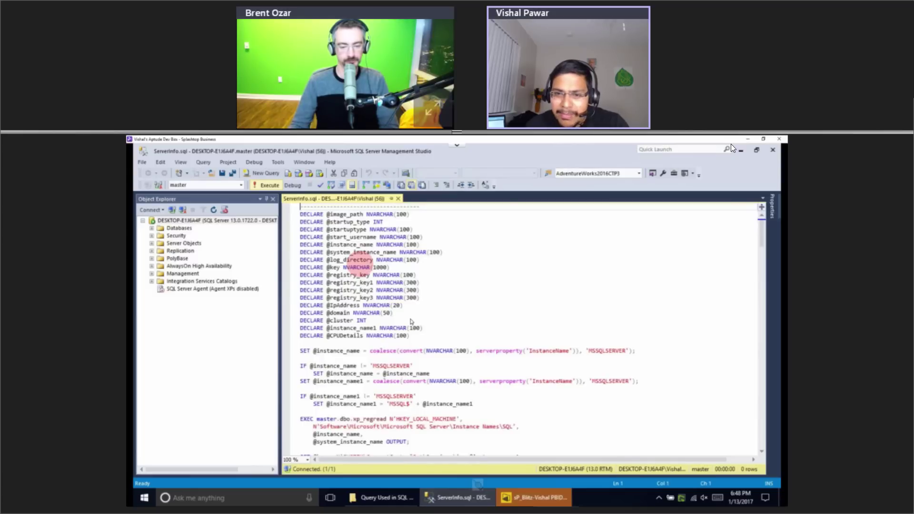
key("F5")
Examine the ServerInfo query results across the columns, including StartupUser, SQLServerVersion and ServerStarted.
left_click(433, 457)
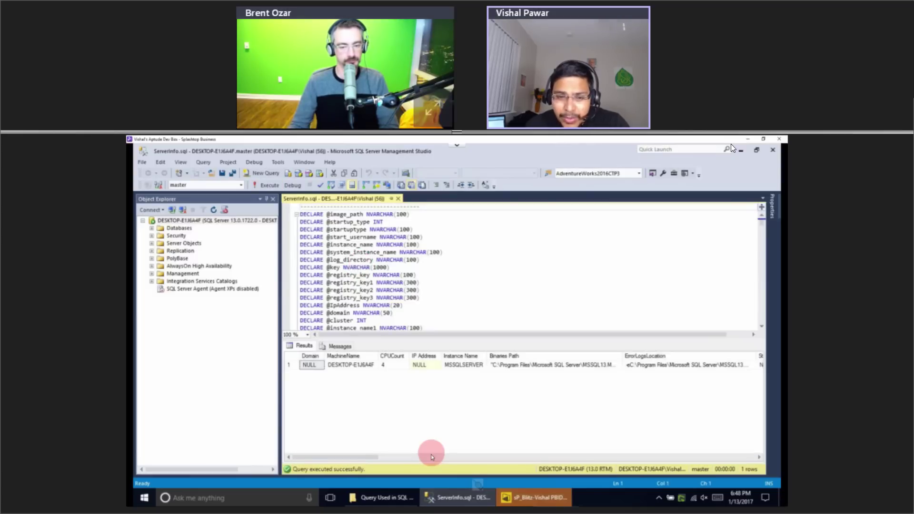
left_click(431, 456)
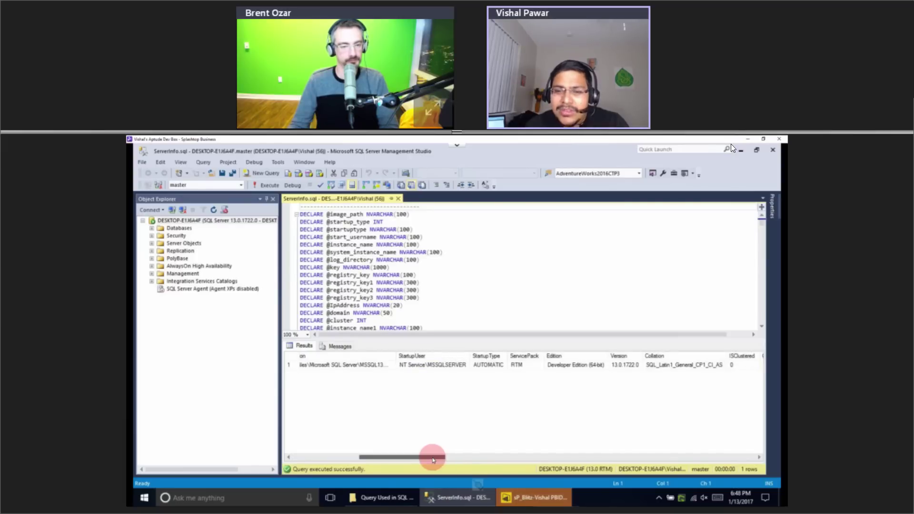
left_click(436, 428)
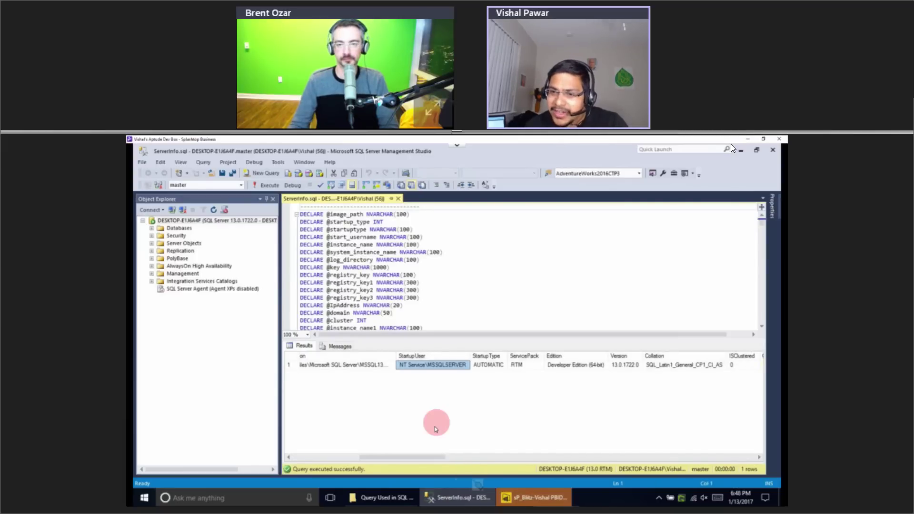
left_click_drag(438, 456, 556, 456)
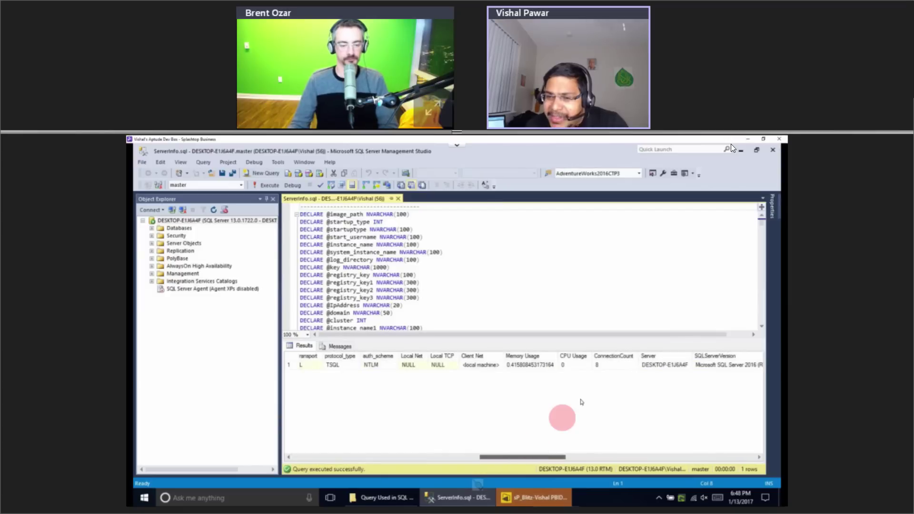
left_click(721, 365)
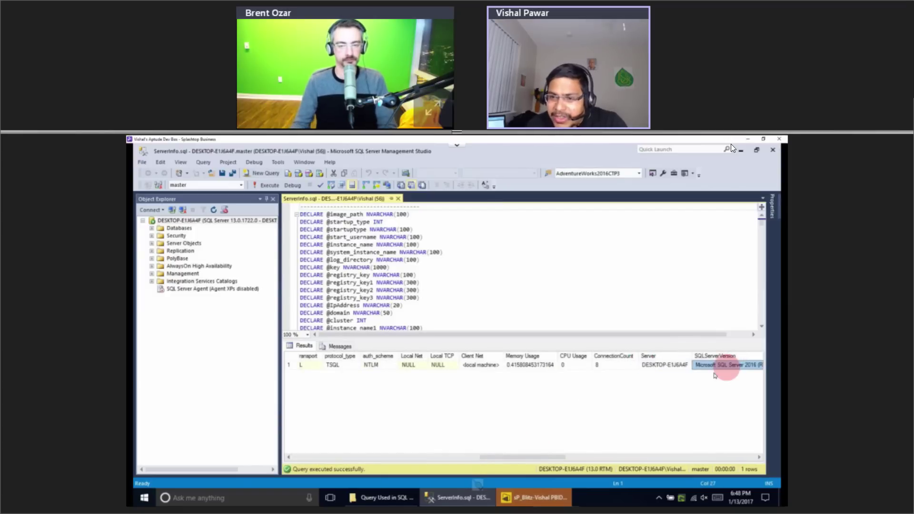
left_click_drag(514, 456, 514, 380)
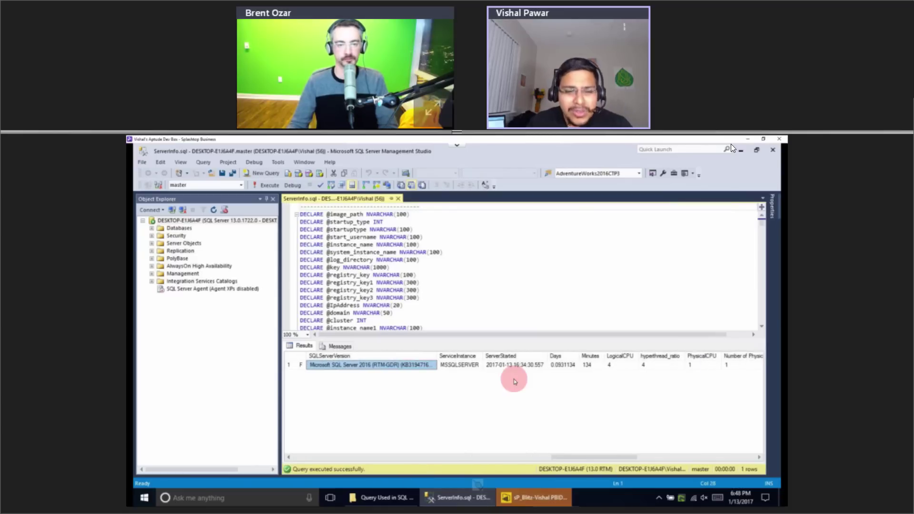
Switch from the remote desktop to the Power BI Dashboard in Hour presentation in PowerPoint.
mouse_move(477, 485)
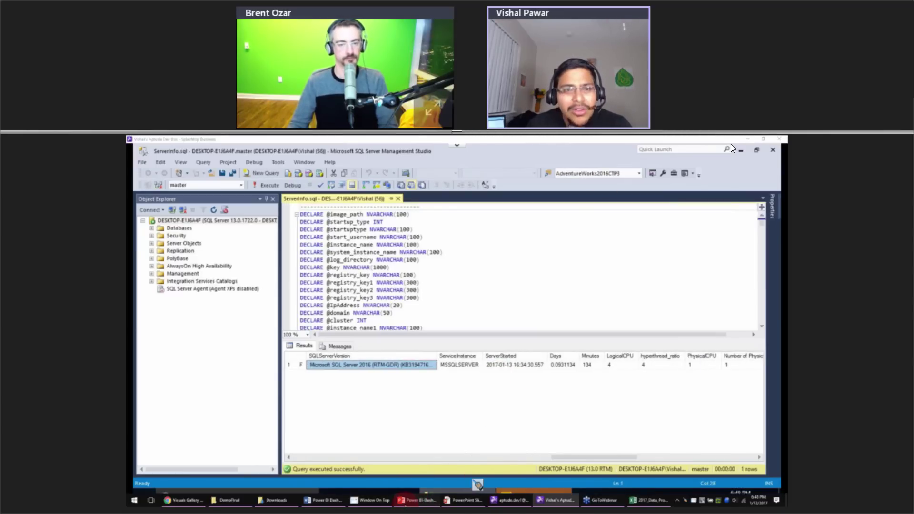
left_click(474, 501)
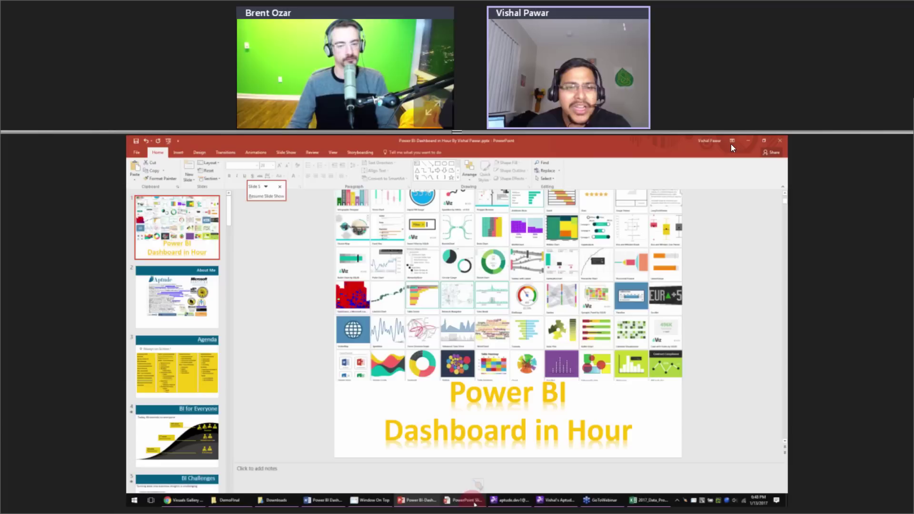
Switch to the remote desktop and open sp_Blitz.sql from the Query Used in SQL Server Dashboard folder in SQL Server Management Studio.
left_click(555, 500)
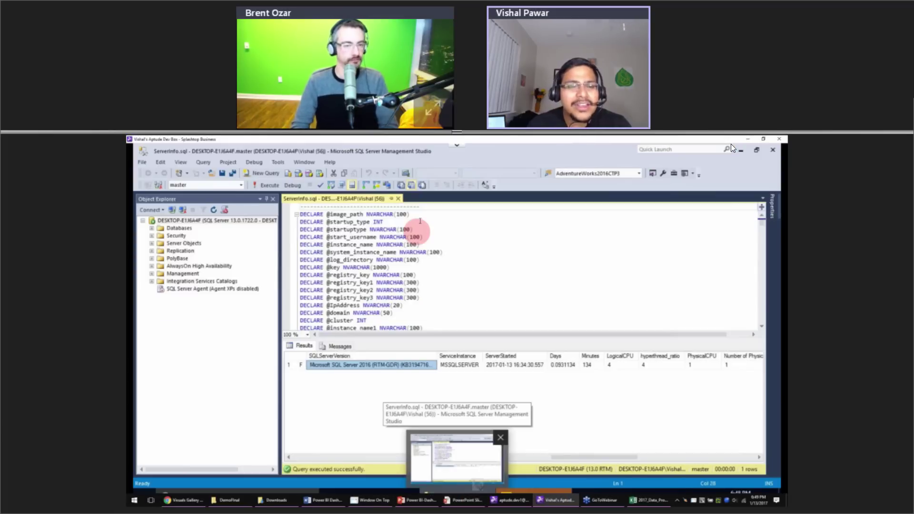
left_click(315, 185)
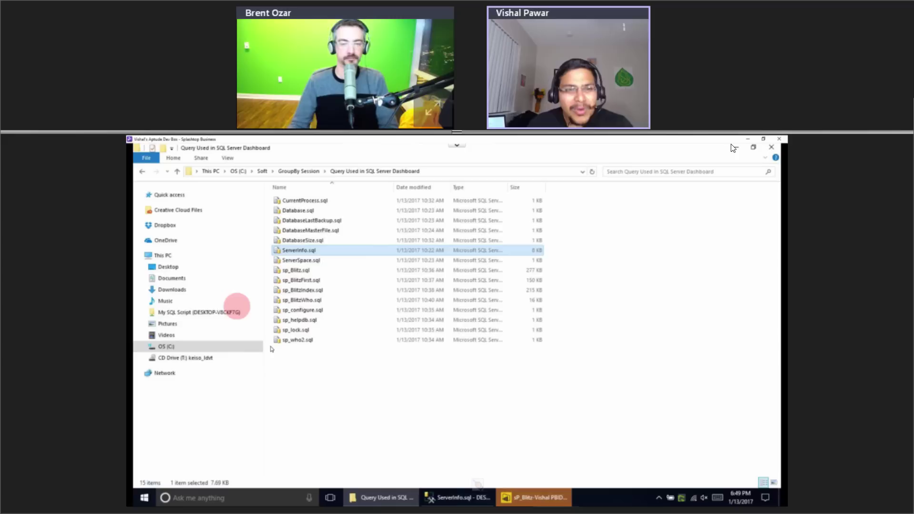
left_click(295, 271)
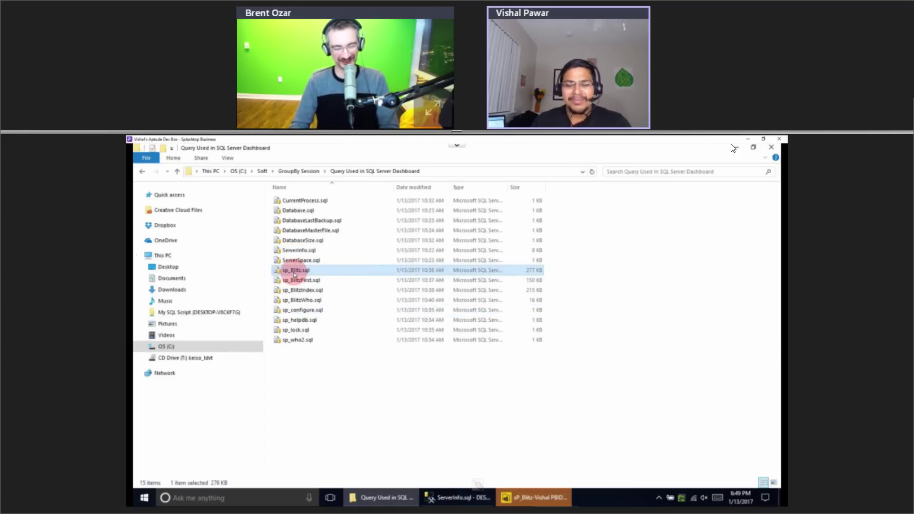
key("alt+Tab")
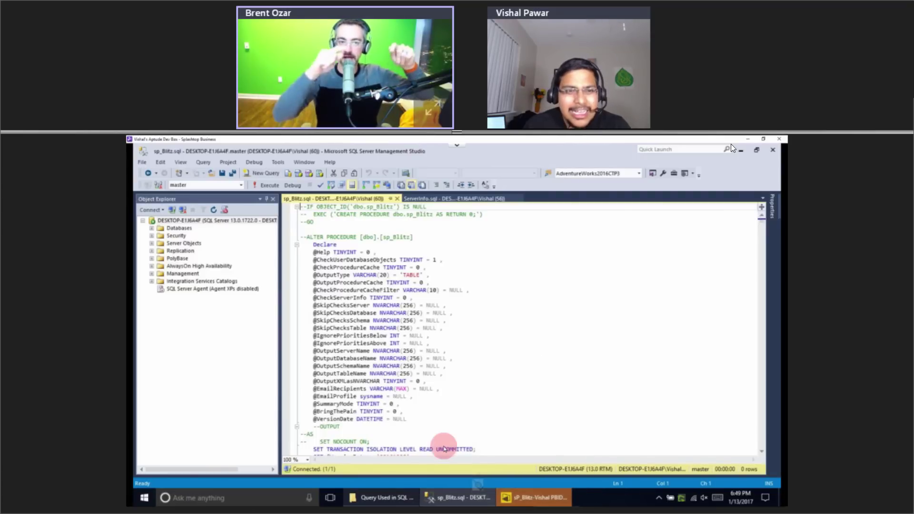
Return to File Explorer and open the First-Responder-Kit-20161022 folder inside GroupBy Session.
left_click(403, 498)
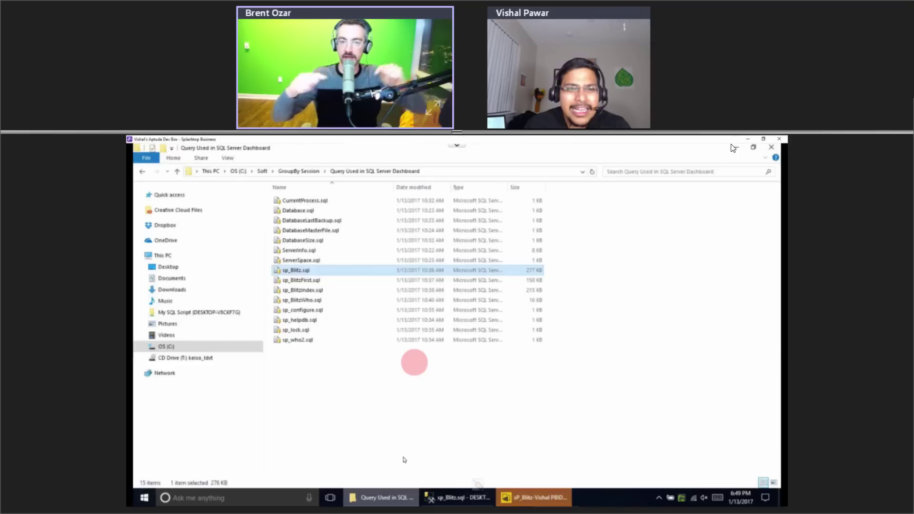
left_click(298, 171)
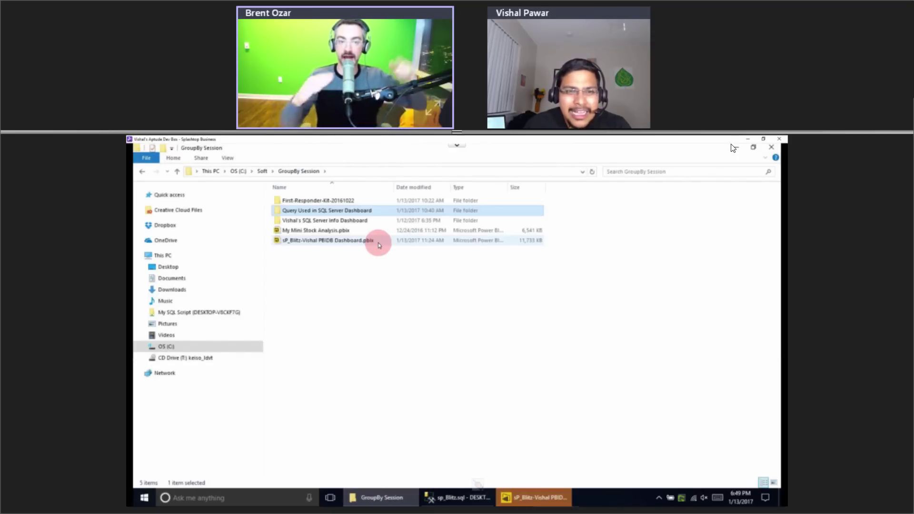
left_click(337, 201)
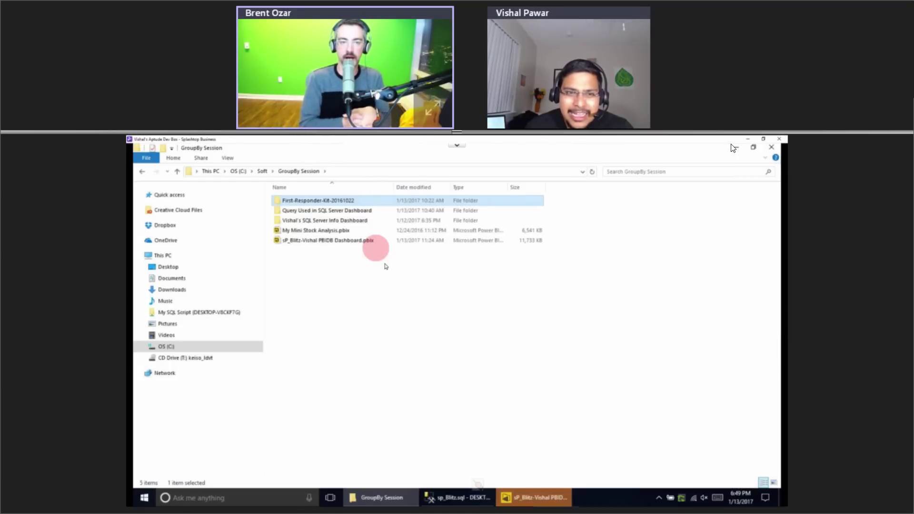
key("Return")
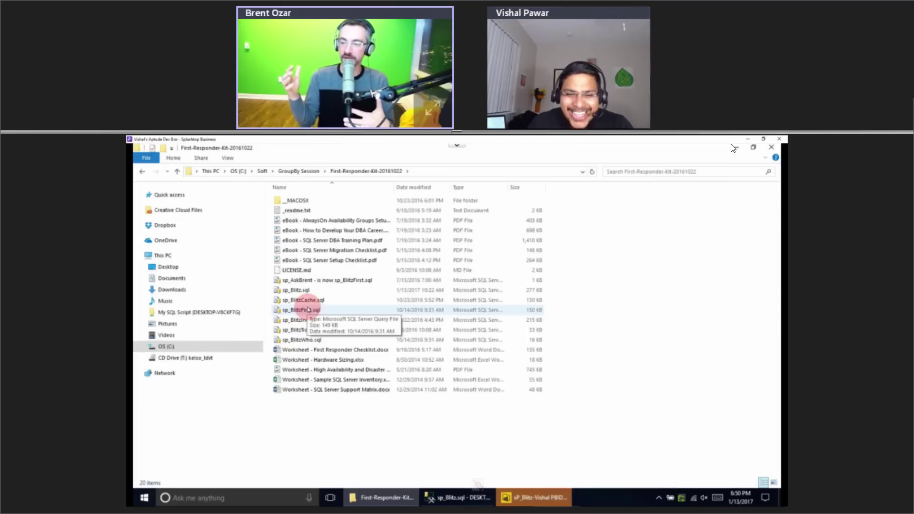
Examine the opened sp_Blitz script in SQL Server Management Studio, from the parameter explanations and license to the #BlitzResults table definition.
left_click(455, 498)
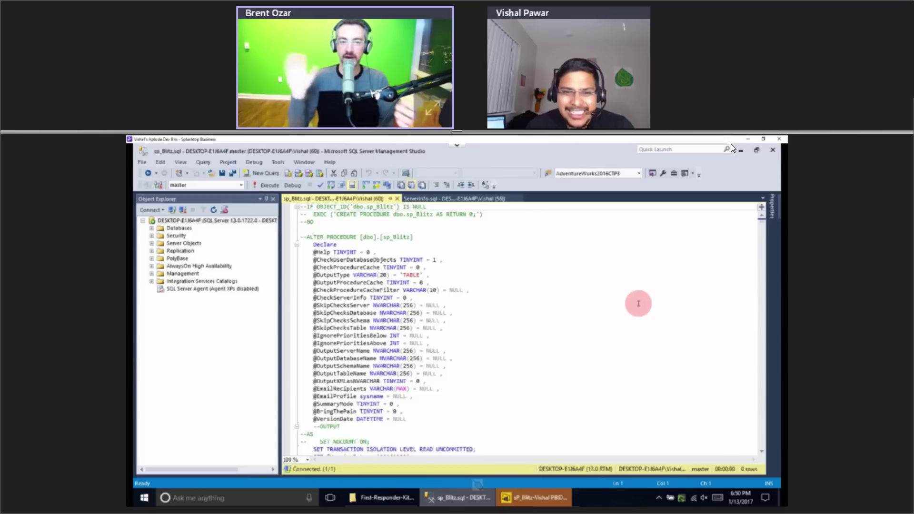
scroll(638, 303, "down", 15)
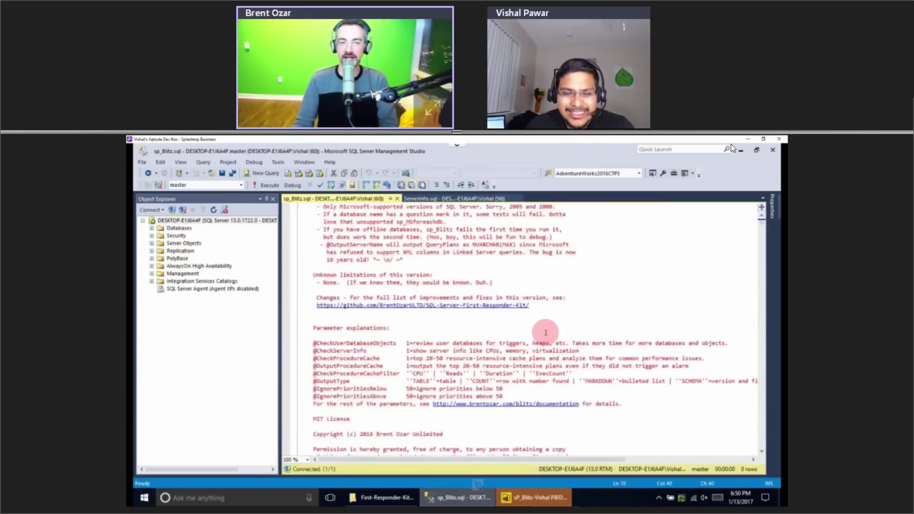
scroll(546, 332, "down", 6)
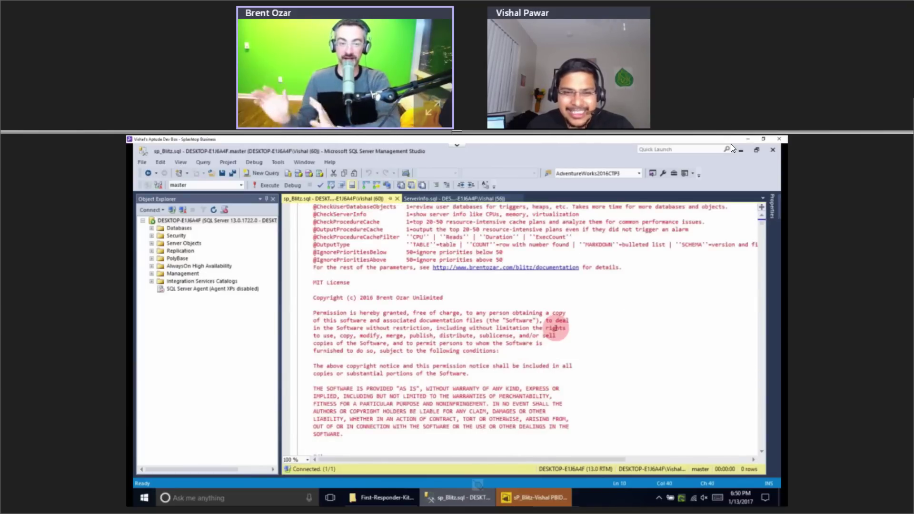
scroll(576, 326, "down", 6)
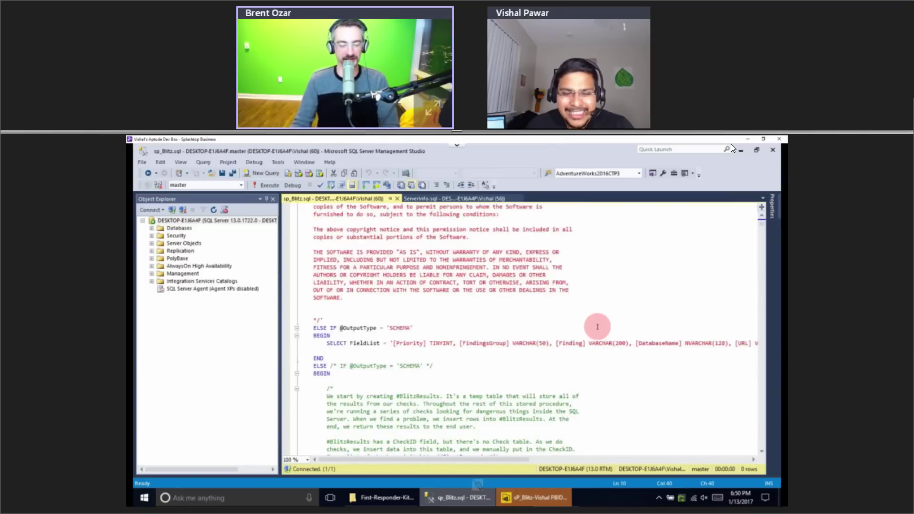
scroll(598, 327, "down", 6)
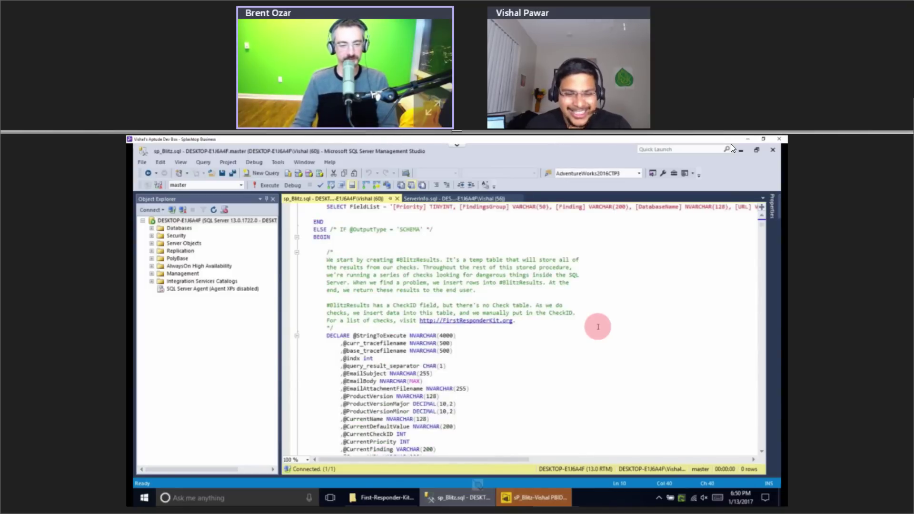
scroll(595, 327, "down", 8)
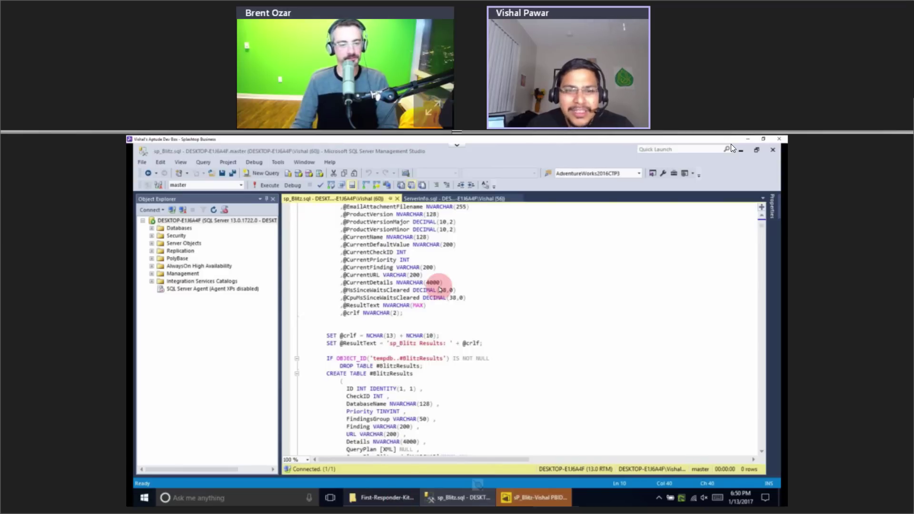
Open the sp_Blitz.sql copy from the First-Responder-Kit-20161022 folder in SQL Server Management Studio.
key("alt+Tab")
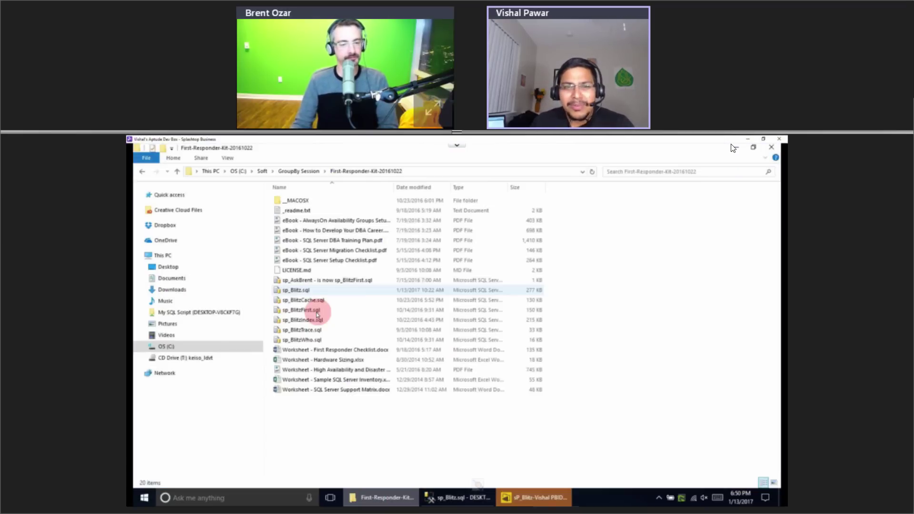
key("alt+Tab")
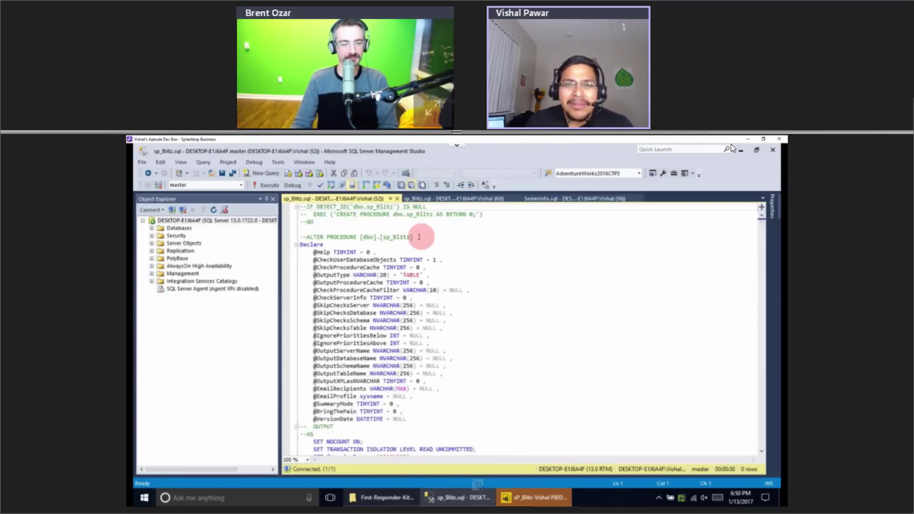
left_click(522, 289)
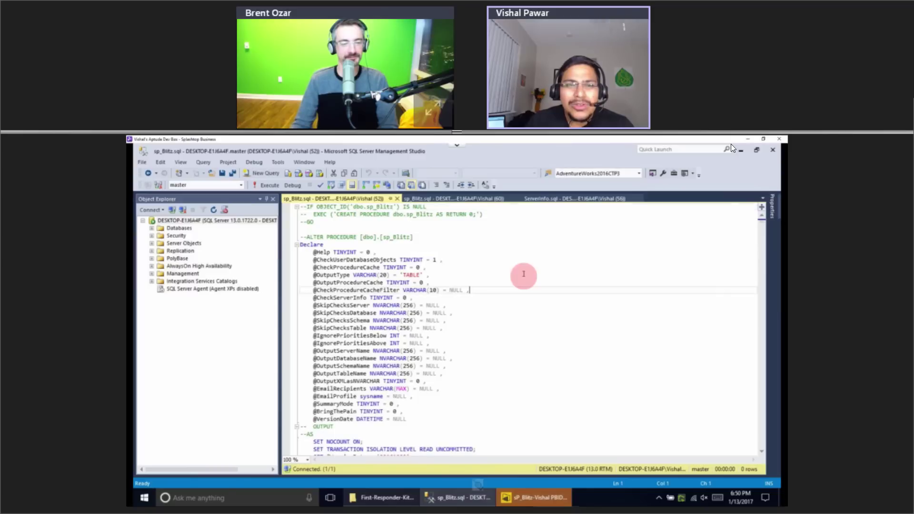
Highlight the commented-out CREATE and ALTER PROCEDURE lines at the start of sp_Blitz, and execute the script.
left_click(422, 230)
left_click(295, 208, "shift")
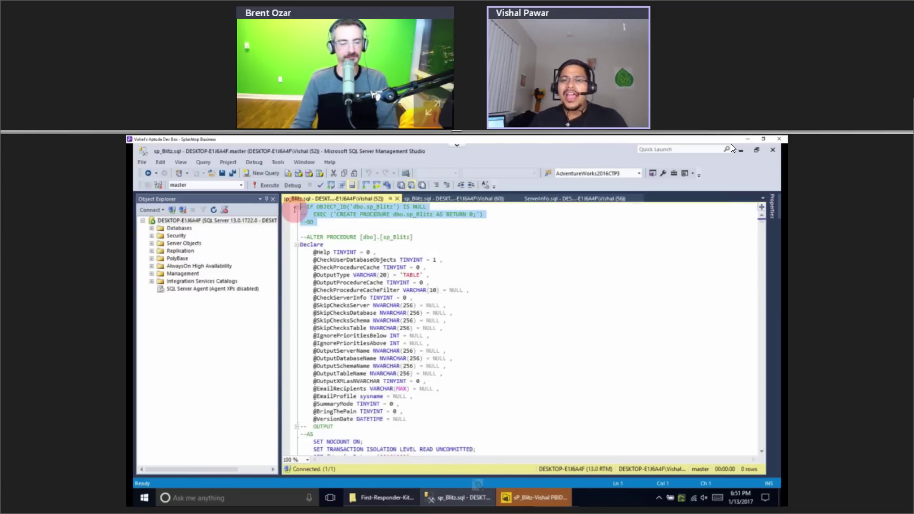
left_click_drag(412, 236, 316, 207)
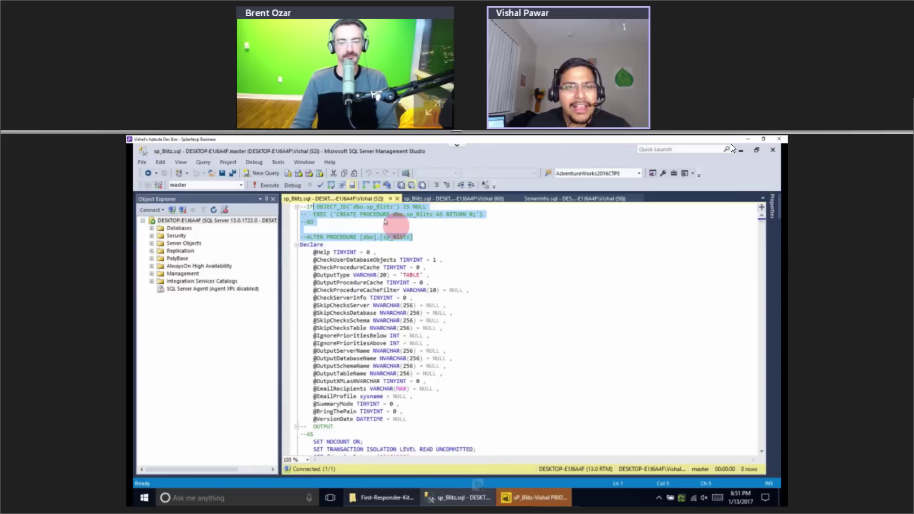
left_click(452, 267)
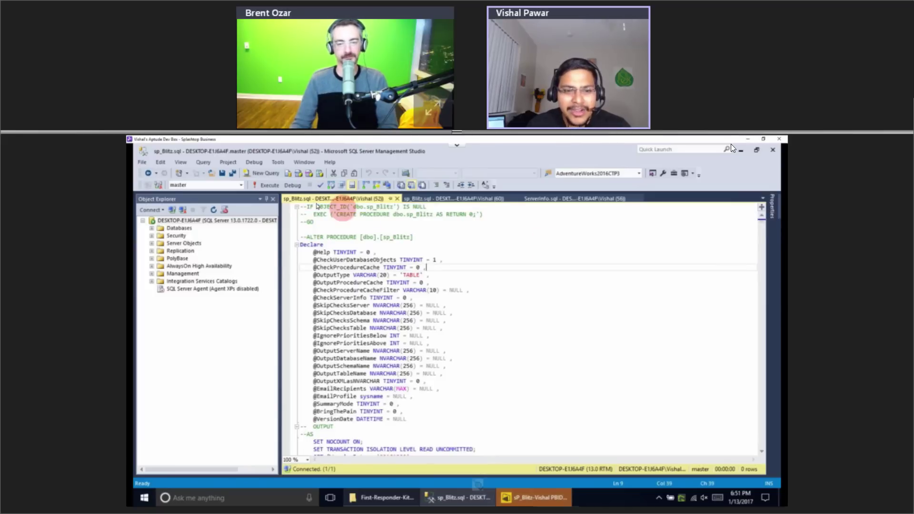
key("F5")
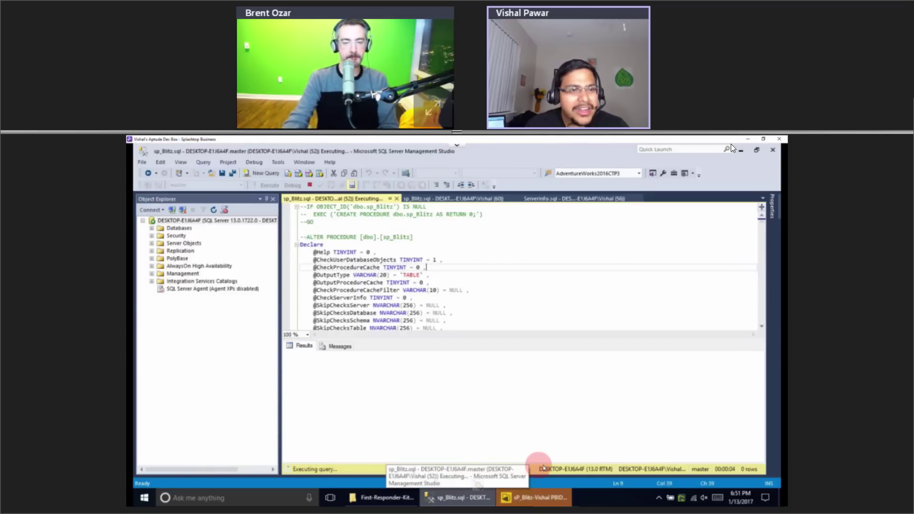
Expand the server's Databases node and point out databases such as Northwind, WideWorldImporters, DBARepository and StackOverflow.
left_click(152, 229)
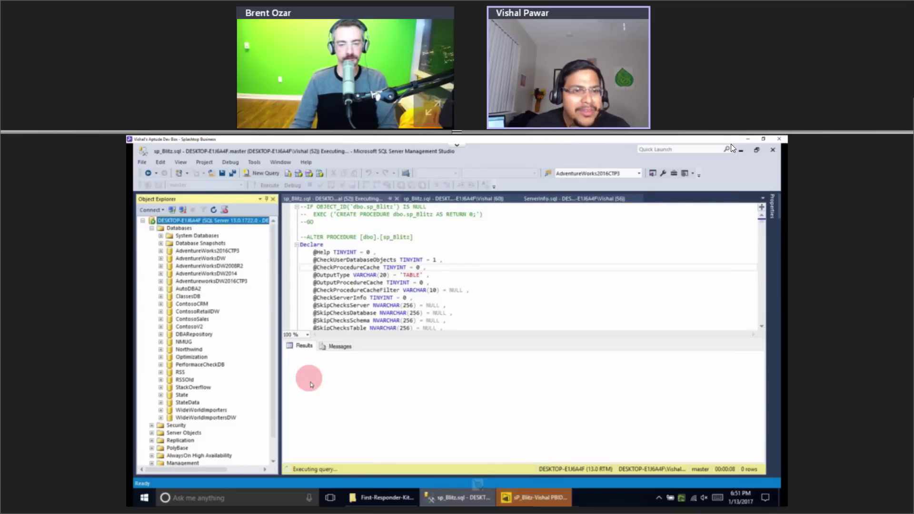
left_click(226, 267)
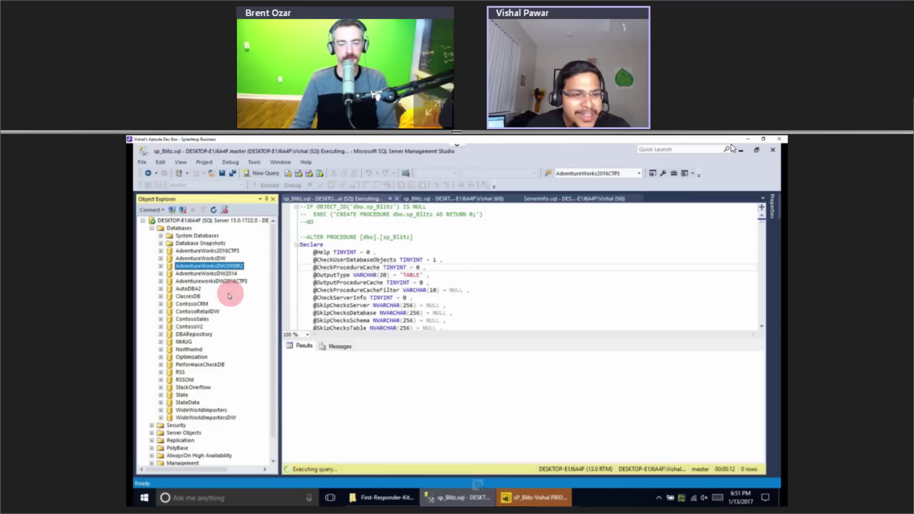
key("Down")
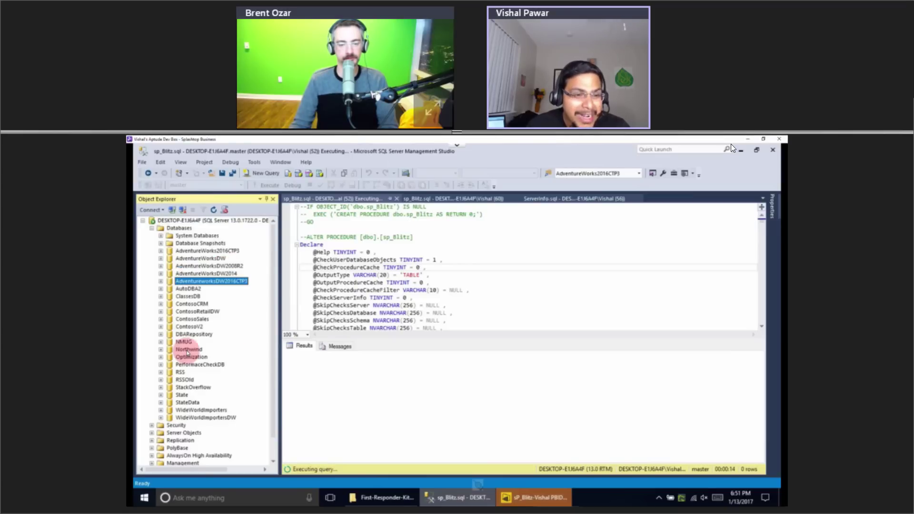
left_click(188, 350)
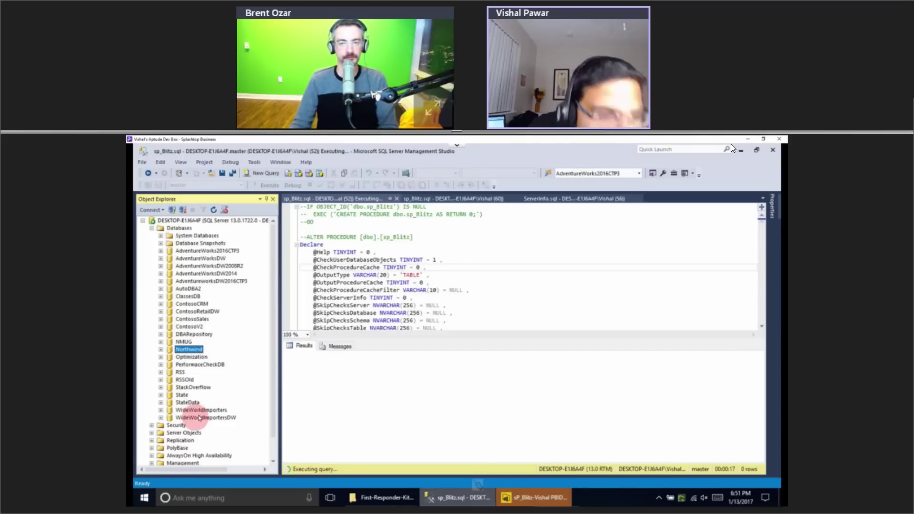
left_click(205, 411)
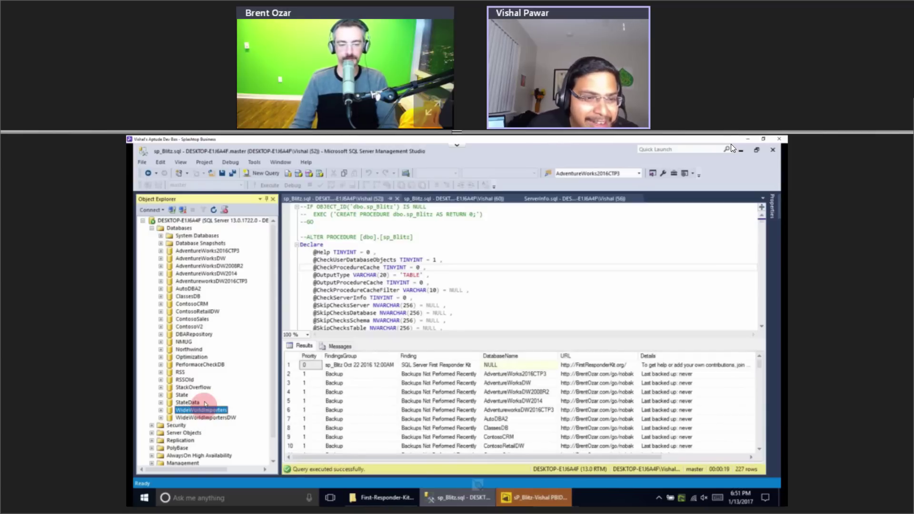
left_click(197, 335)
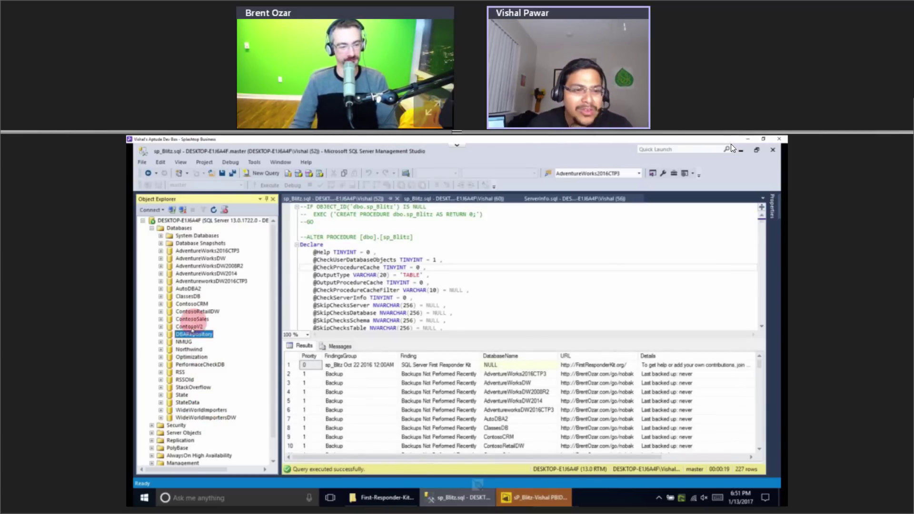
left_click(190, 388)
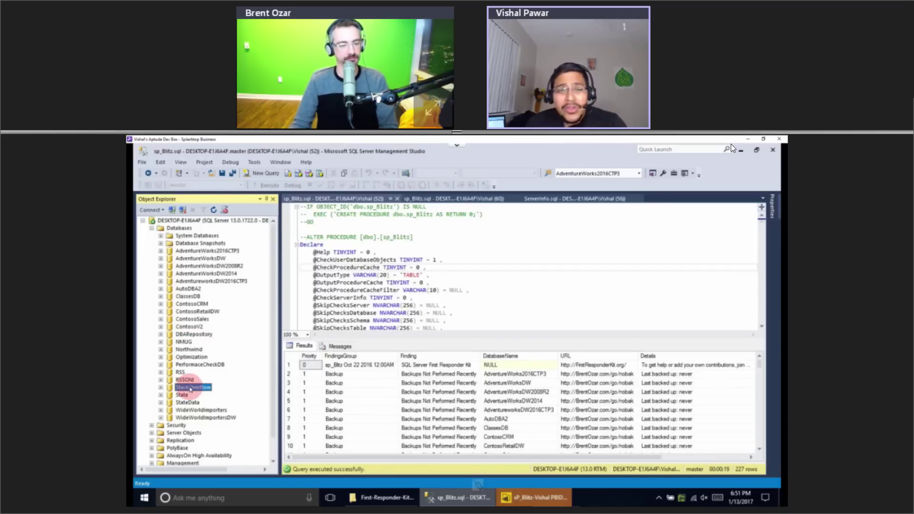
Highlight the URL values in the sp_Blitz results and the commented-out procedure header in the script.
left_click_drag(613, 368, 614, 451)
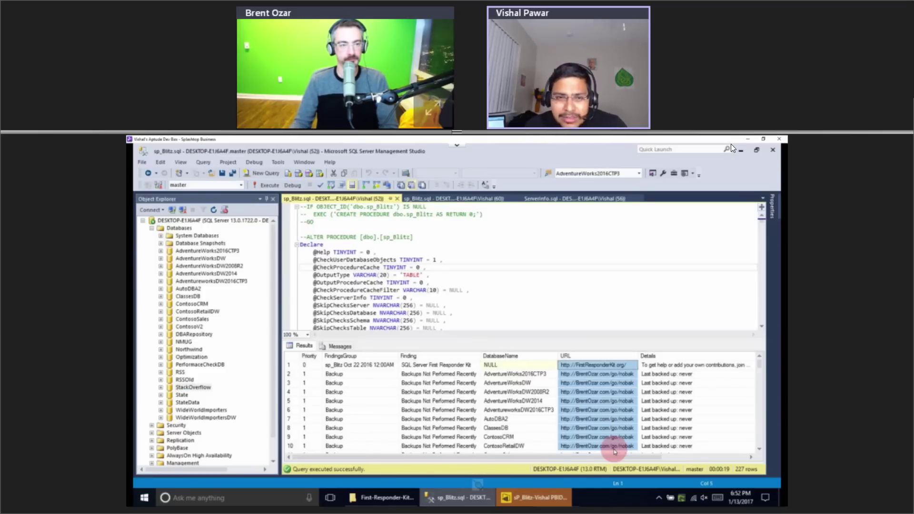
left_click(422, 259)
left_click_drag(413, 236, 314, 206)
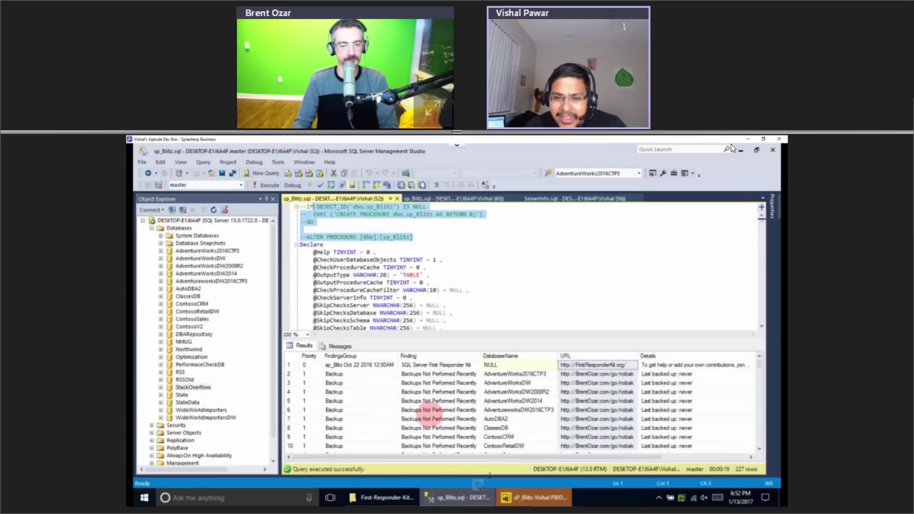
left_click(425, 275)
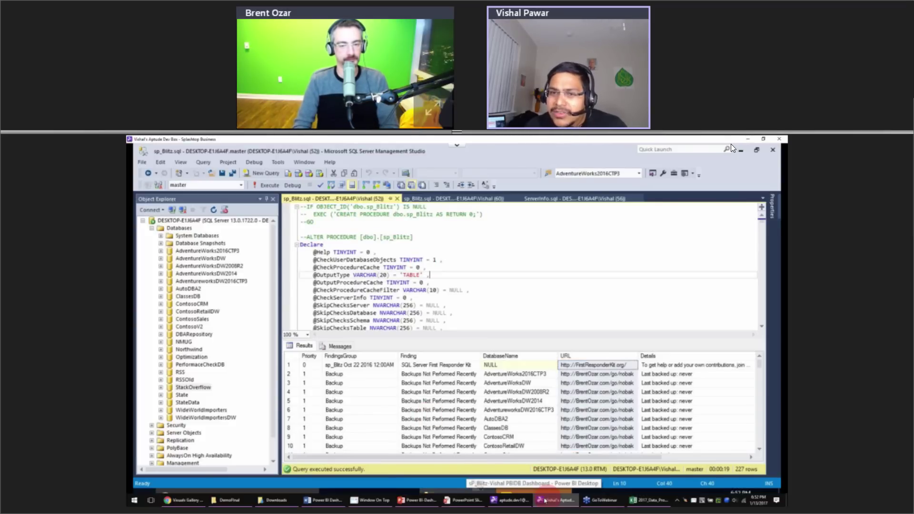
Switch to the sP_Blitz-Vishal PBIDB Dashboard in Power BI Desktop and display the sp_Blitz query in the Query Editor.
left_click(545, 500)
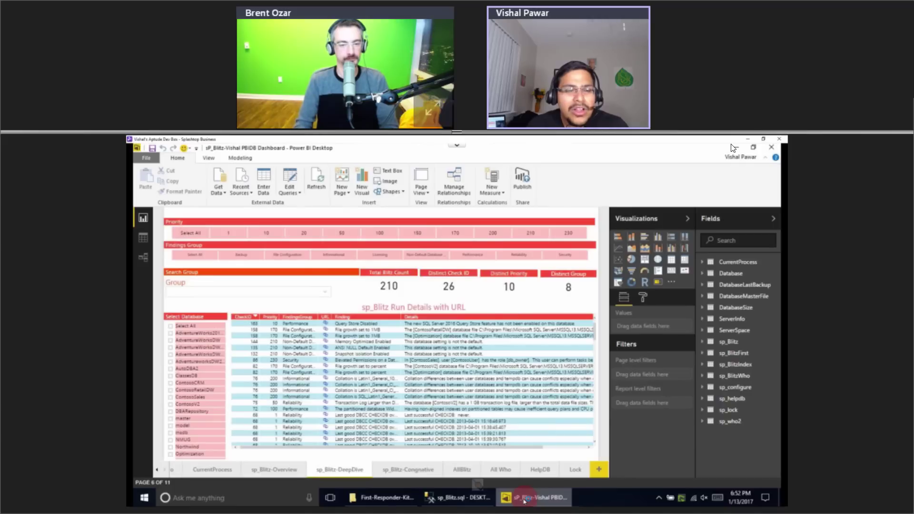
left_click(148, 239)
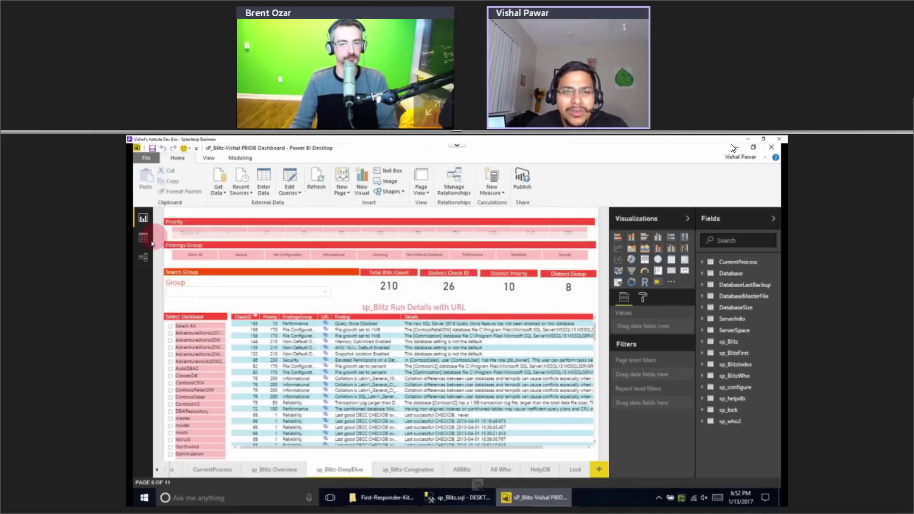
left_click(288, 274)
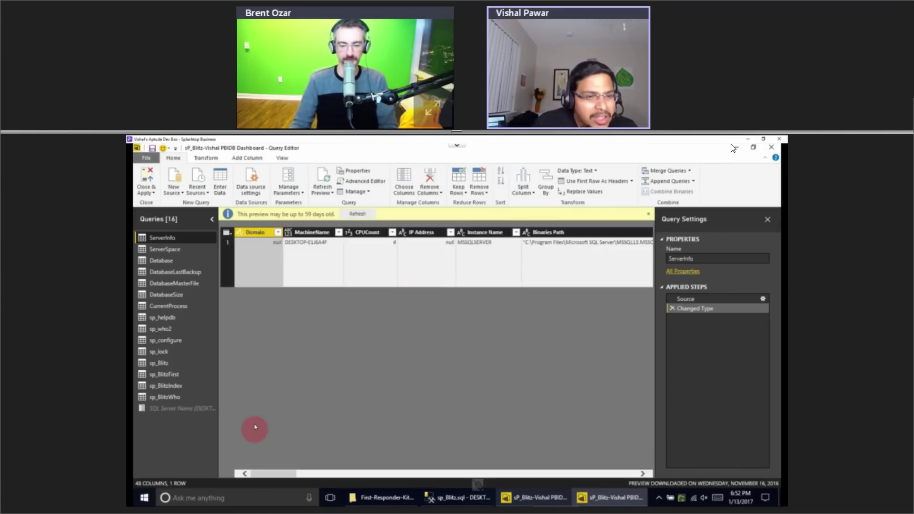
left_click(162, 363)
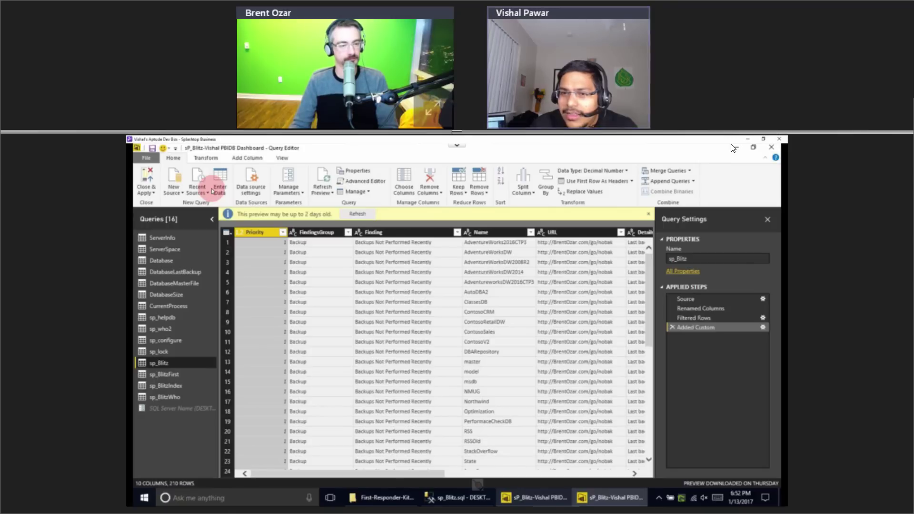
Review the Source settings of the sp_Blitz query, including the value types offered for the server, and discard the dialog.
left_click(763, 300)
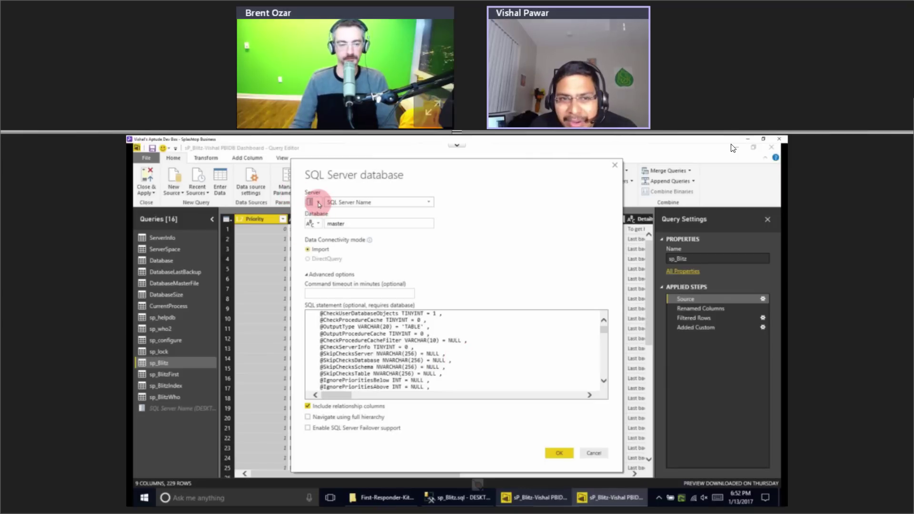
left_click(319, 203)
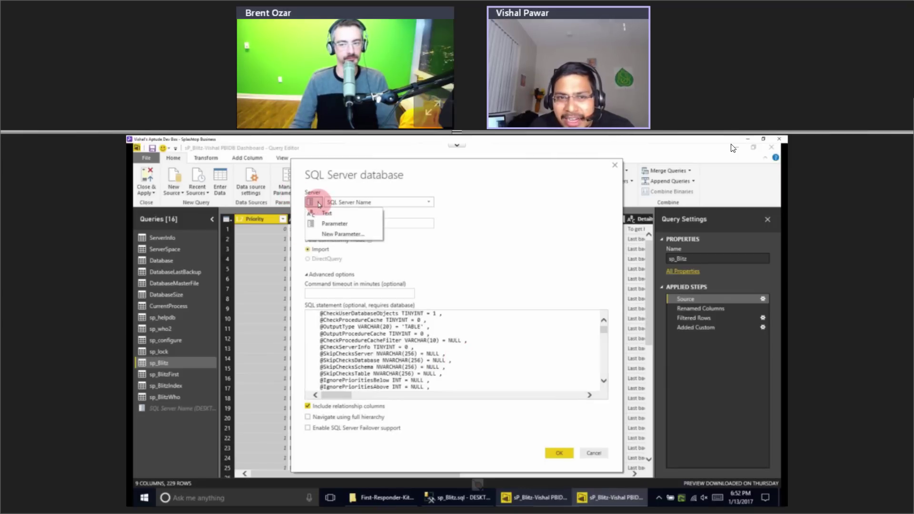
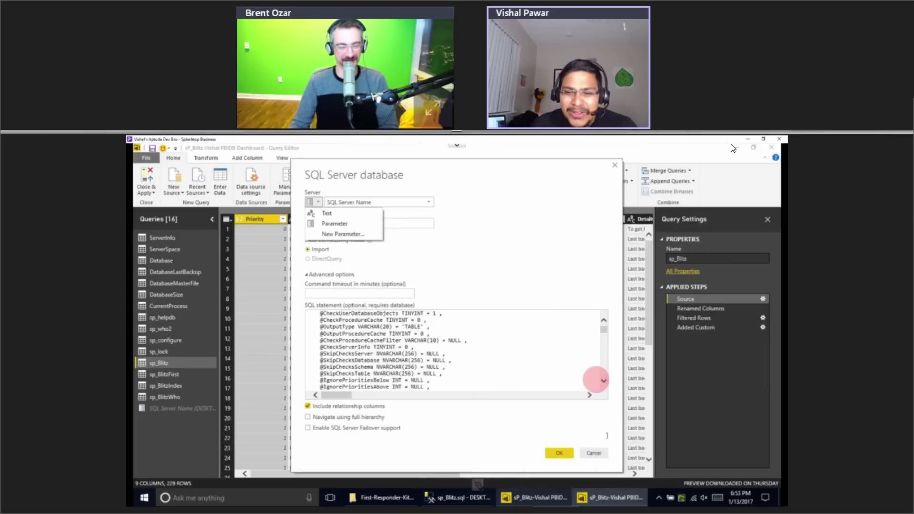
left_click(595, 458)
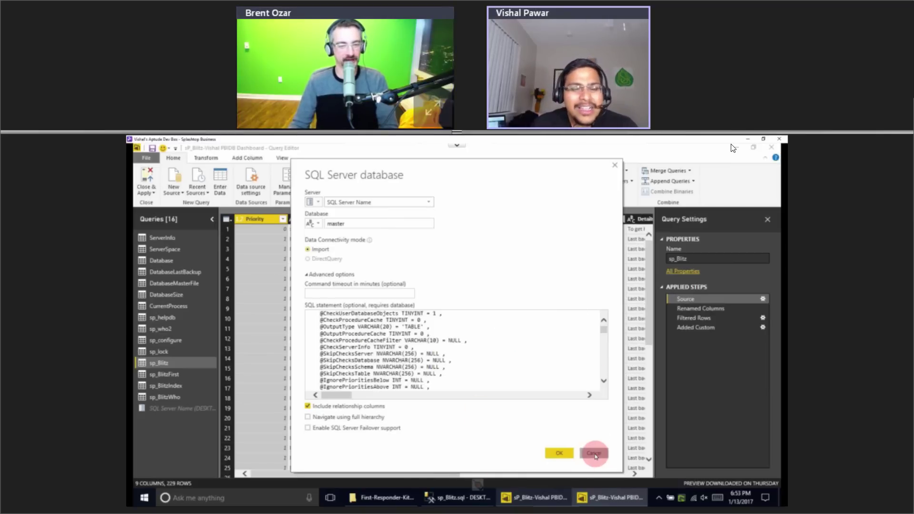
left_click(595, 456)
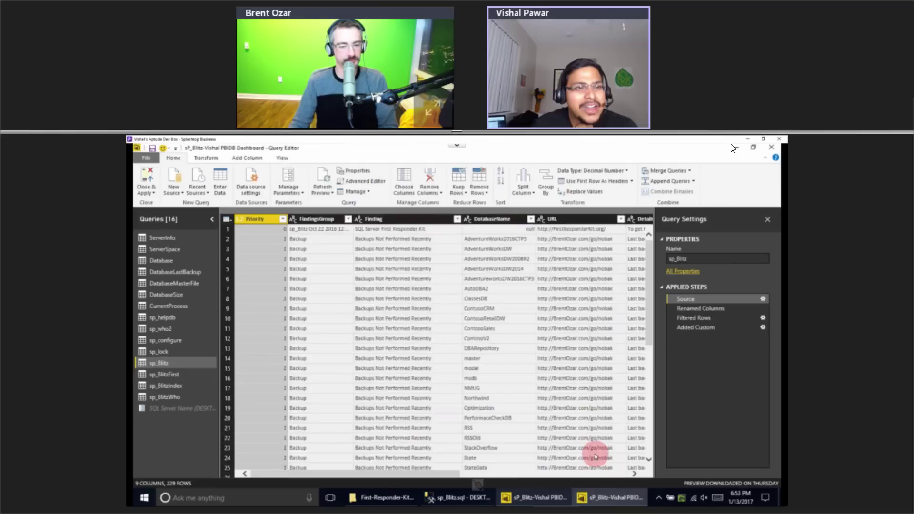
Close the Query Editor with its changes applied, and point out the report's Refresh command.
left_click(324, 180)
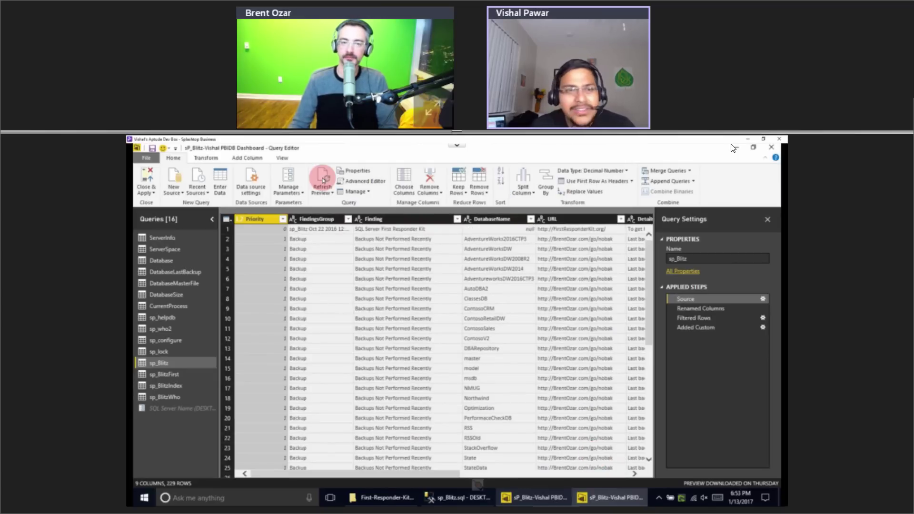
left_click(145, 179)
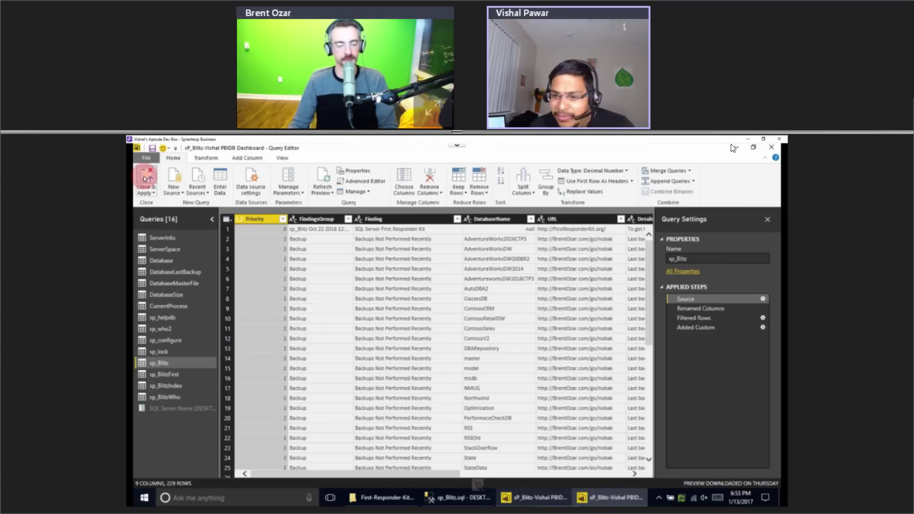
left_click(314, 190)
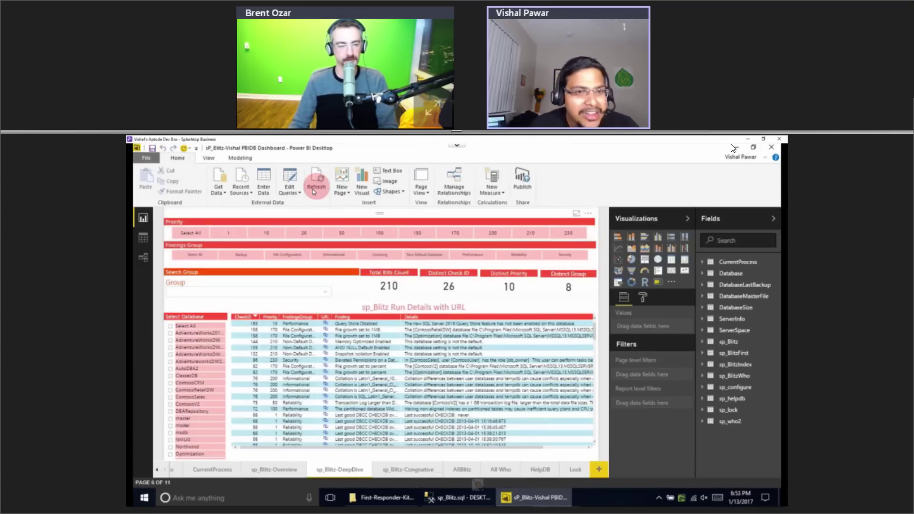
Preview the ServerInfo, ServerSpace and Database queries in the Query Editor, and close it with changes applied.
left_click(289, 185)
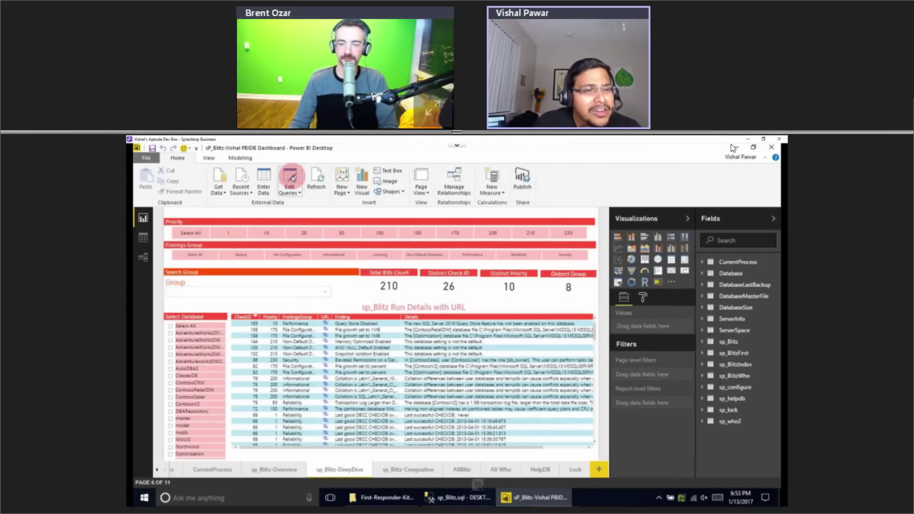
left_click(185, 295)
left_click(169, 239)
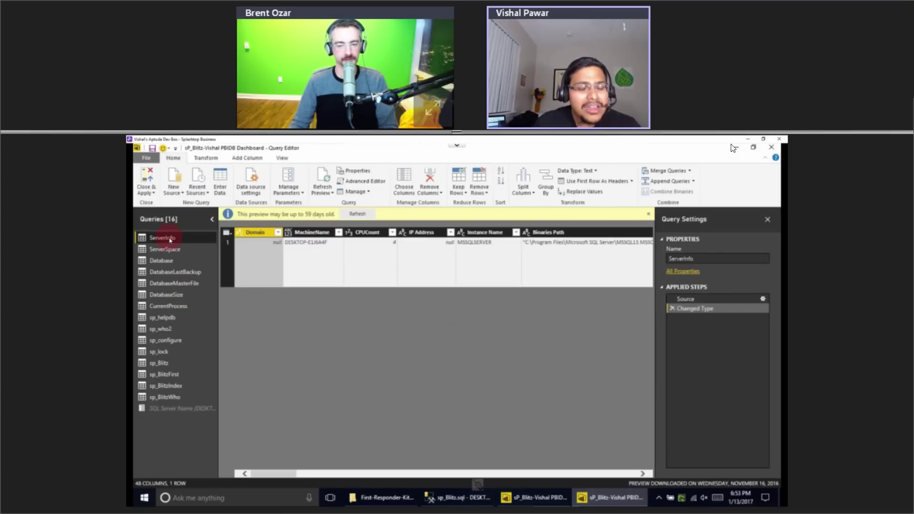
left_click(435, 292)
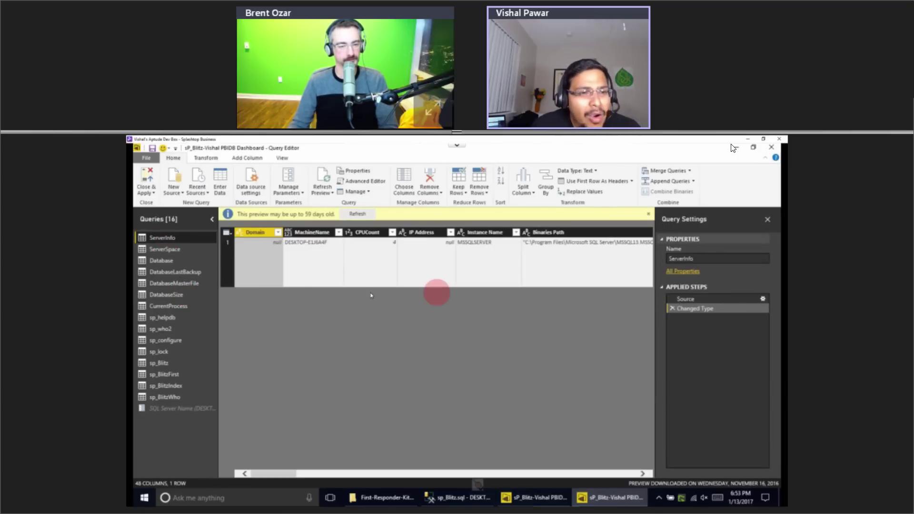
left_click(161, 262)
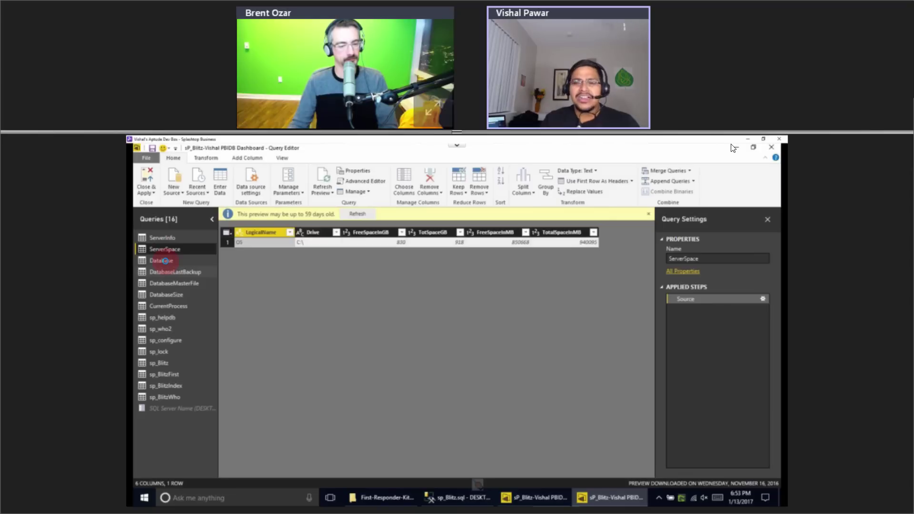
left_click(305, 331)
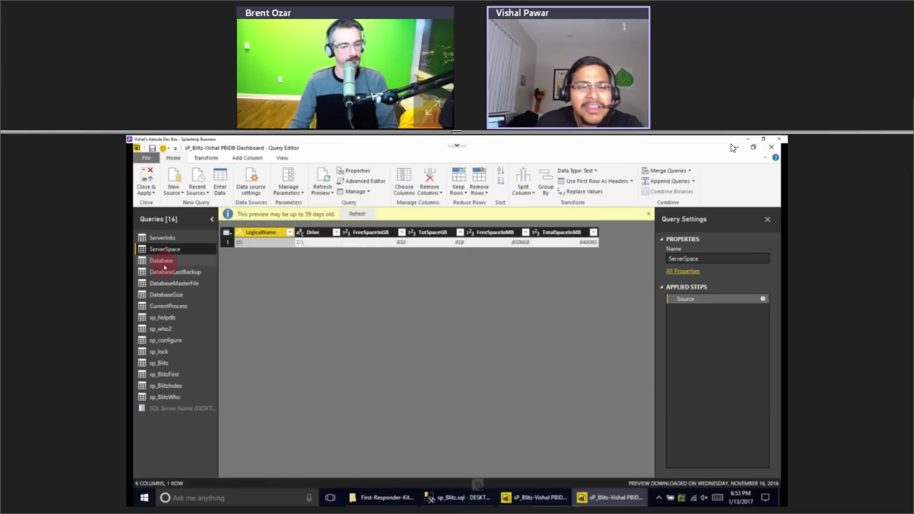
left_click(183, 261)
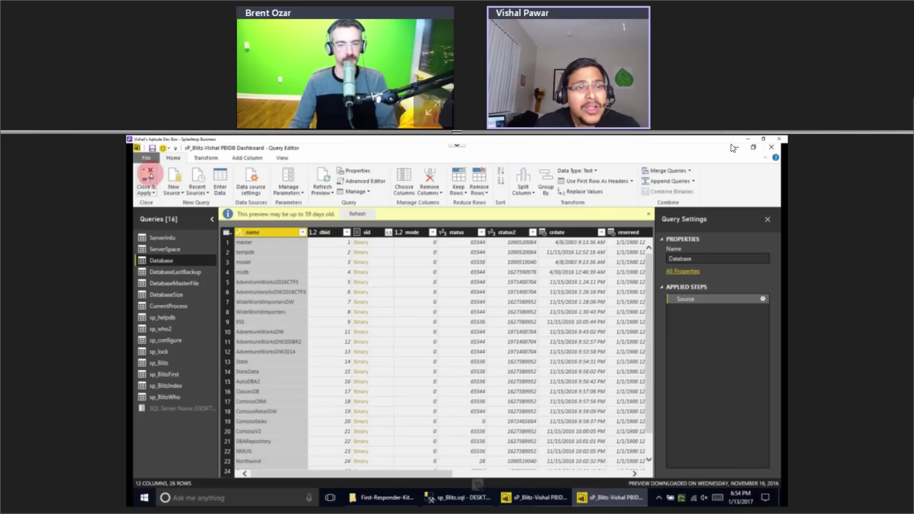
left_click(148, 176)
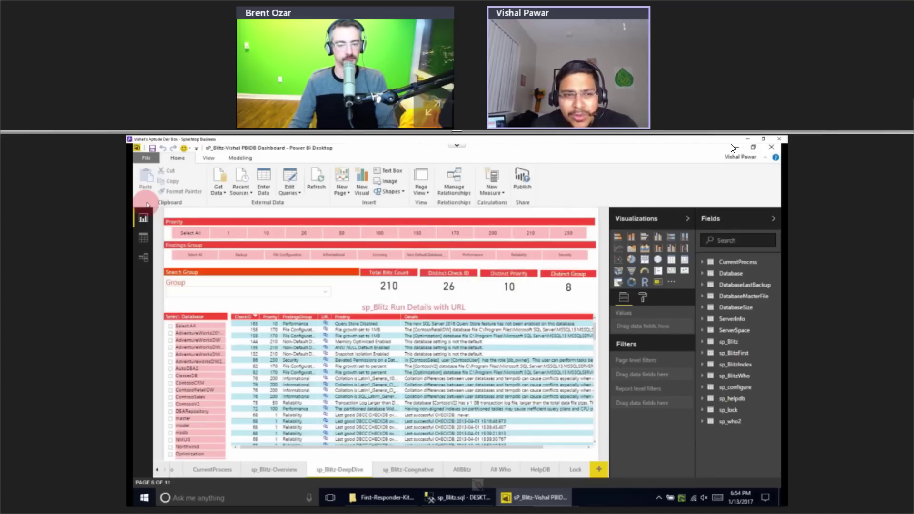
Examine the relationship between the sp_helpdb and Database tables in the model diagram, and accept its existing settings.
left_click(143, 259)
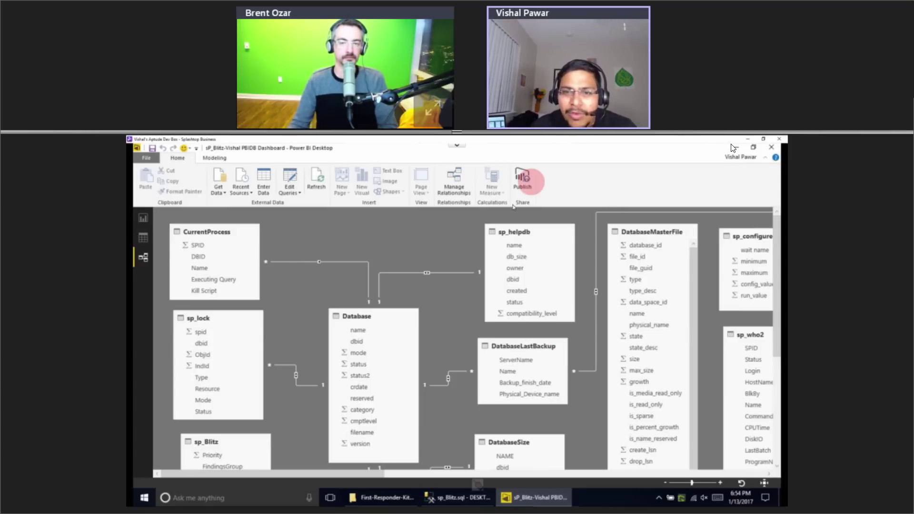
left_click_drag(524, 246, 474, 284)
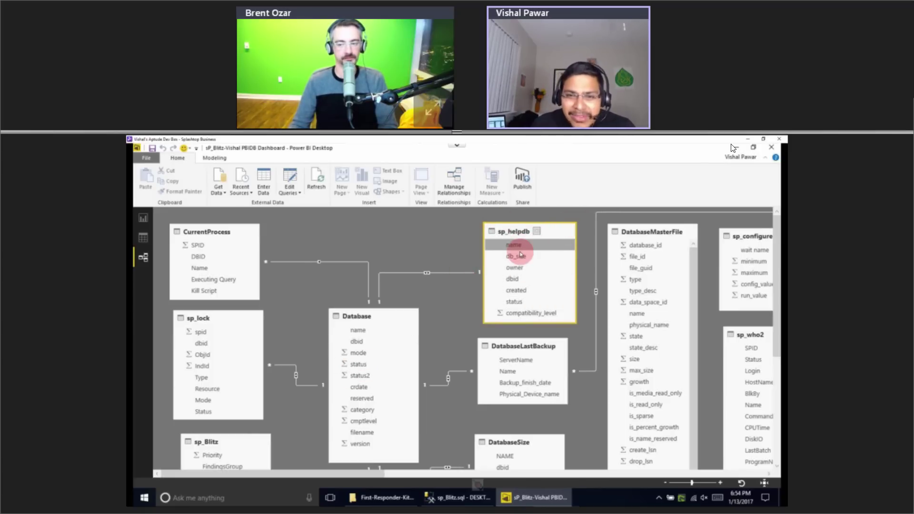
left_click_drag(394, 326, 373, 338)
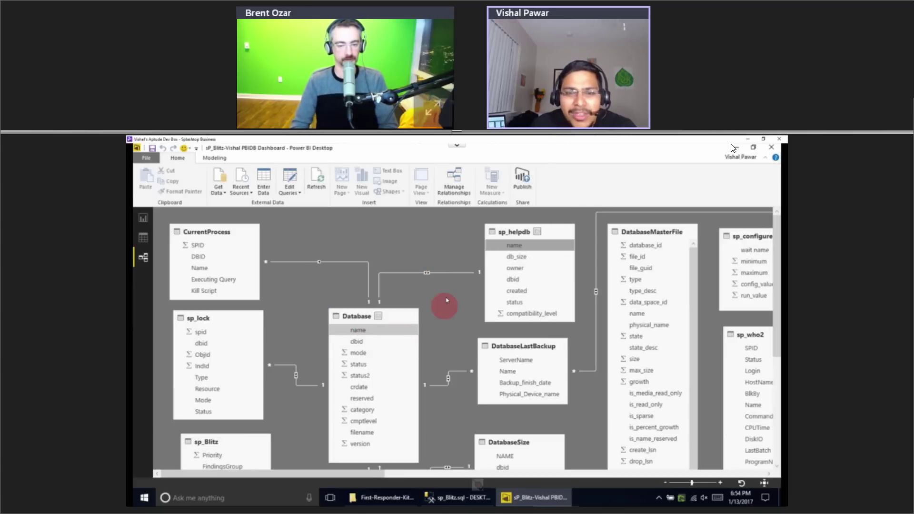
left_click(427, 274)
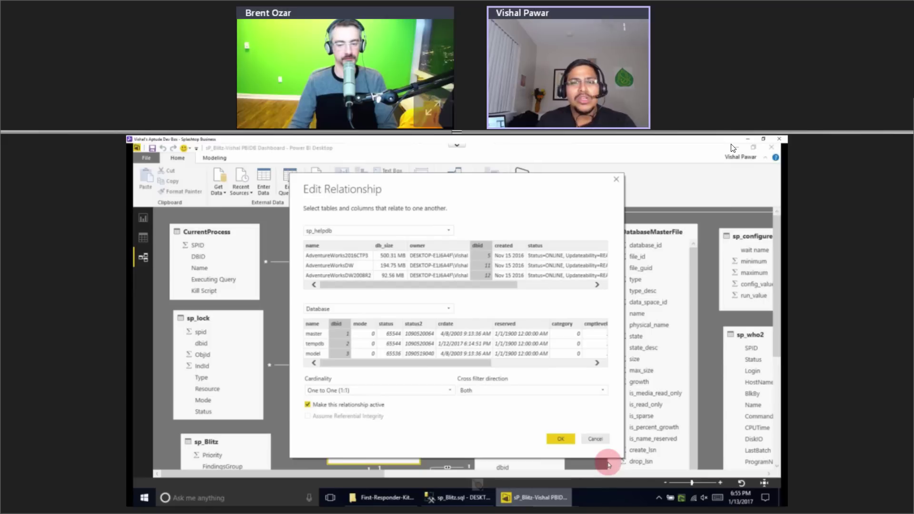
left_click(563, 438)
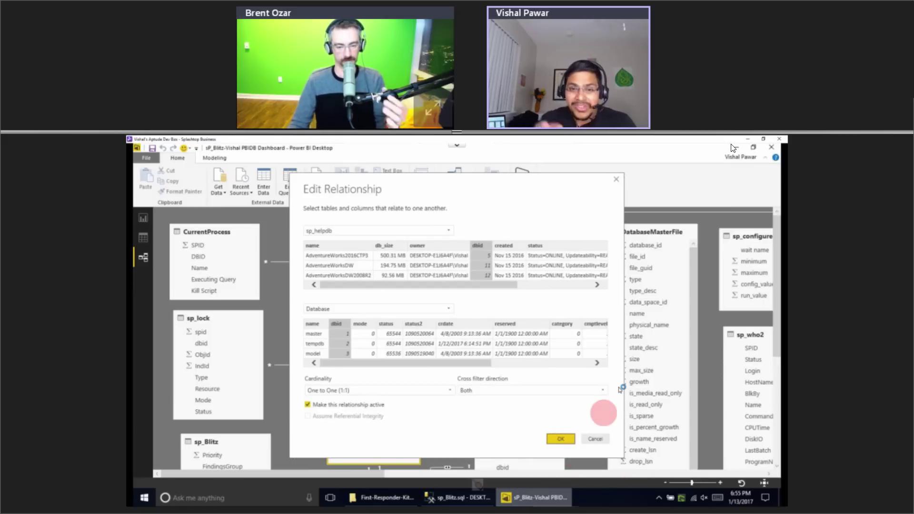
left_click(471, 322)
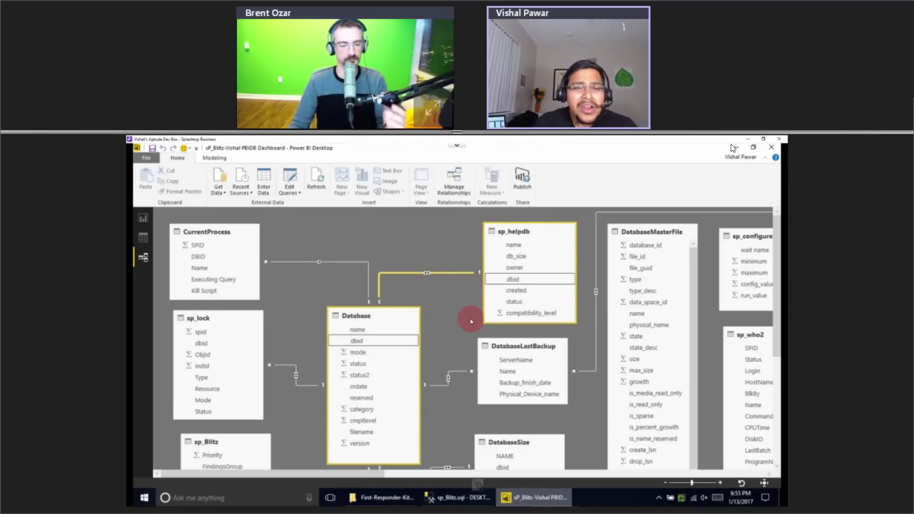
Display the data of the sp_Blitz table and check the data category assigned to its URL column.
left_click(143, 238)
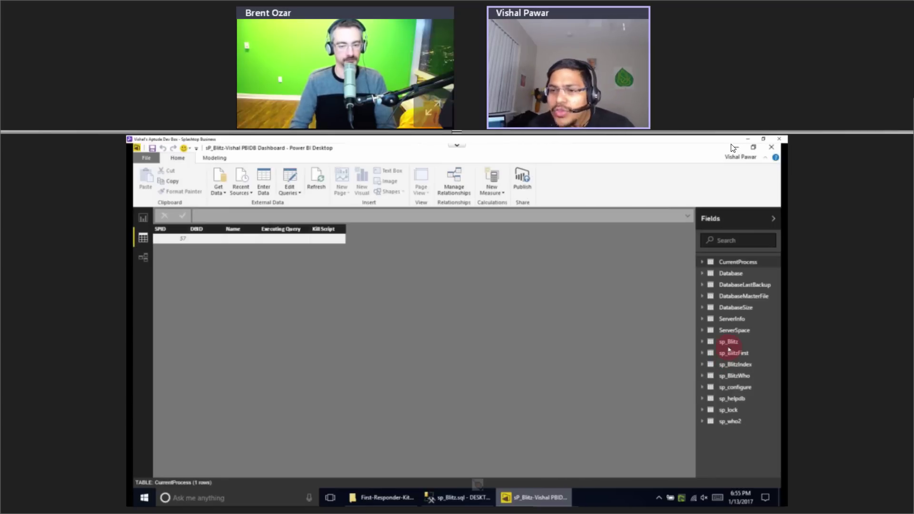
left_click(726, 346)
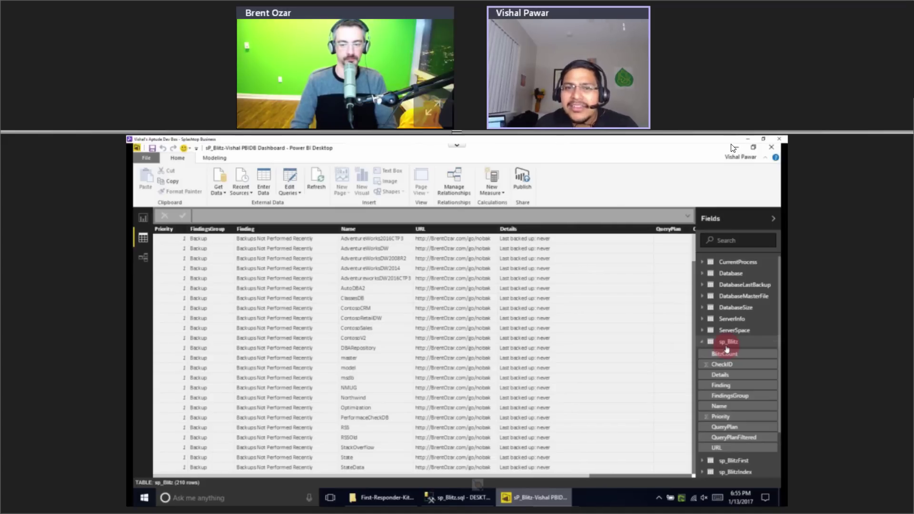
left_click(452, 230)
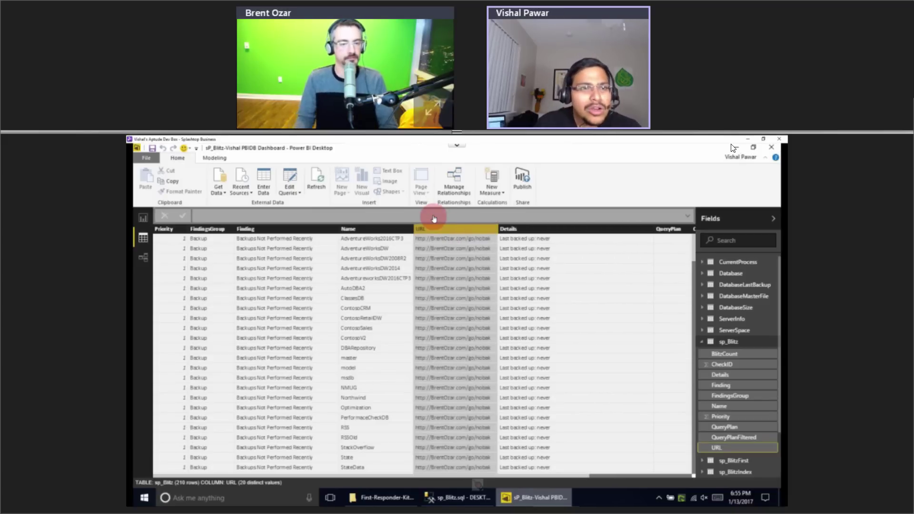
left_click(213, 157)
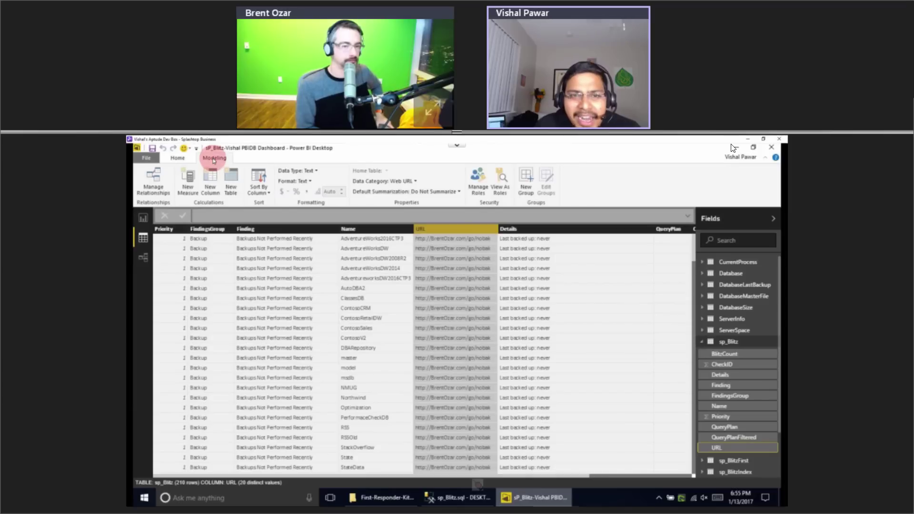
left_click(426, 179)
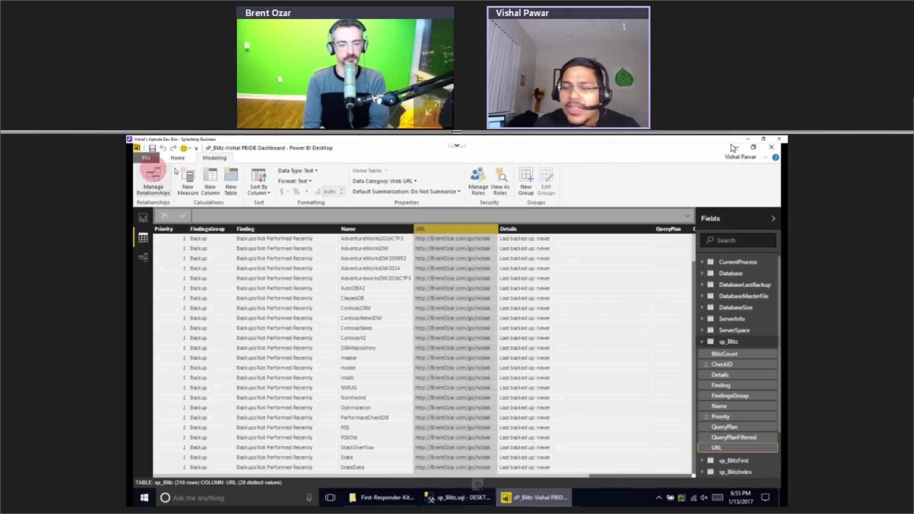
left_click(733, 146)
left_click(672, 154)
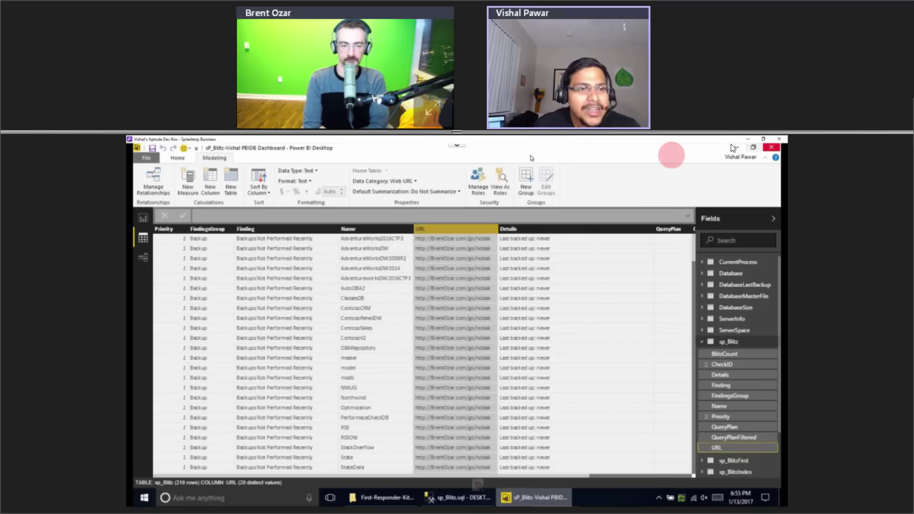
Show the sp_Blitz-Overview report page and collapse the Visualizations and Fields panes.
left_click(144, 220)
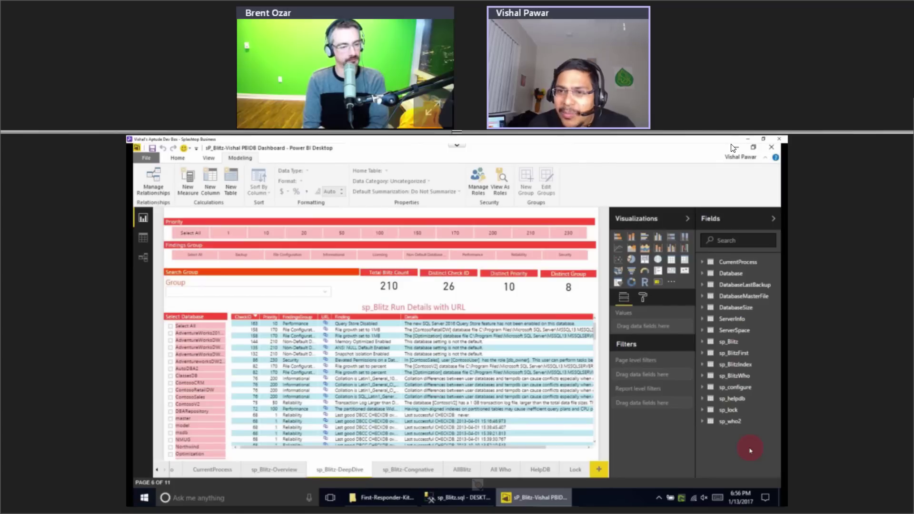
left_click(276, 470)
left_click(763, 218)
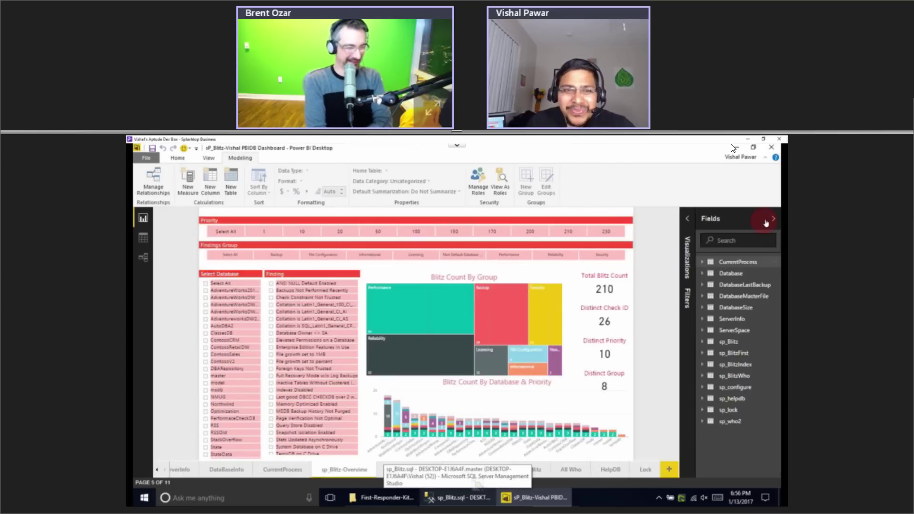
left_click(768, 220)
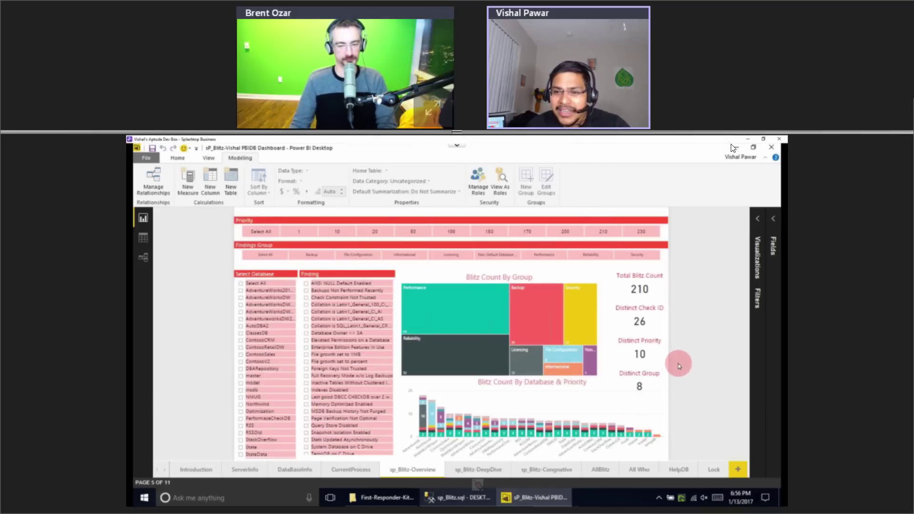
Filter the sp_Blitz-Overview page to the StackOverflow database, and point out its findings and the Blitz Count By Database & Priority chart.
mouse_move(635, 418)
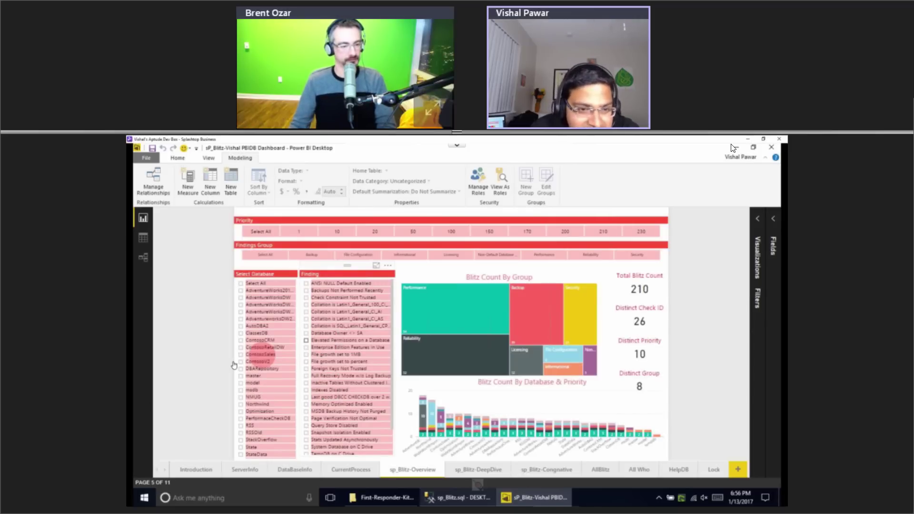
scroll(261, 408, "down", 1)
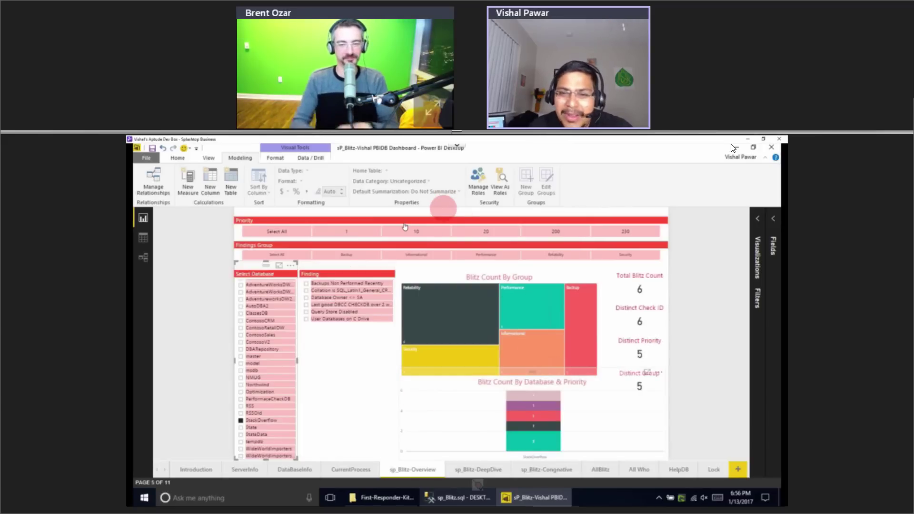
left_click(352, 311)
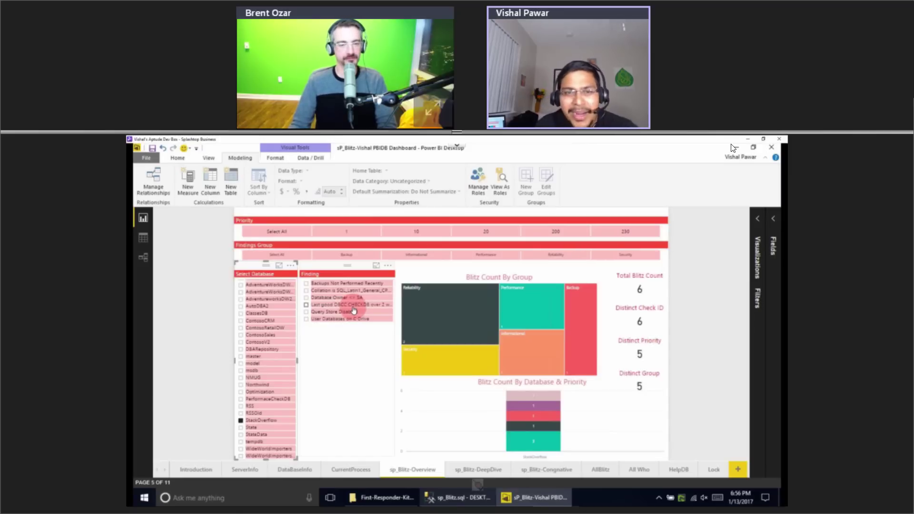
left_click(704, 263)
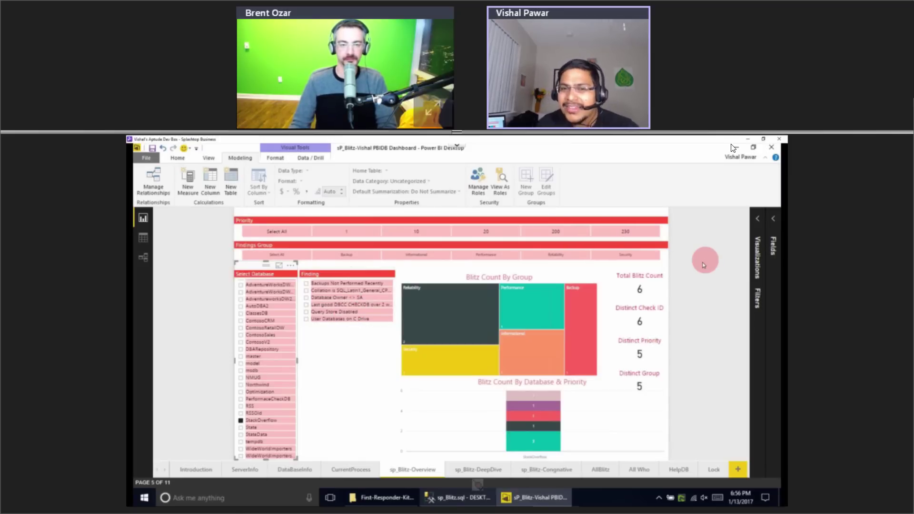
left_click(581, 388)
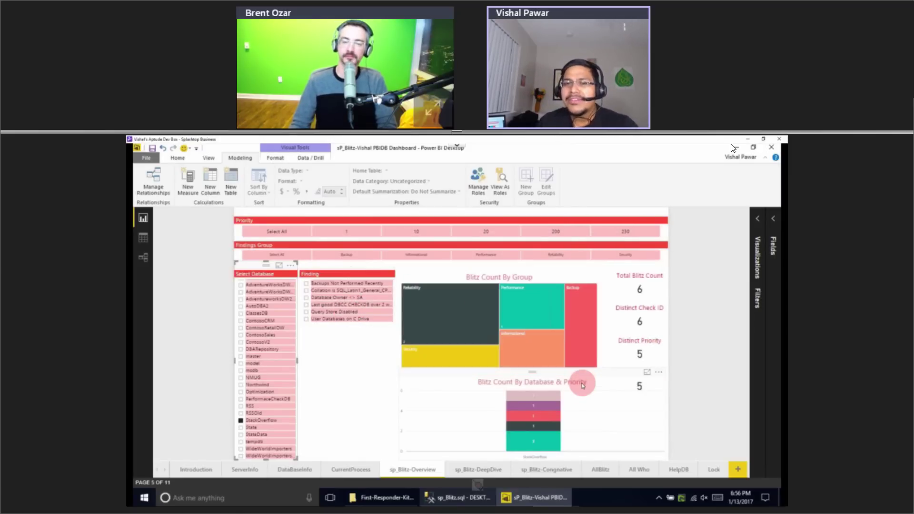
Filter the sp_Blitz-Overview page to priority 1 for the StackOverflow database, and point out the remaining findings.
left_click(264, 147)
left_click(228, 181)
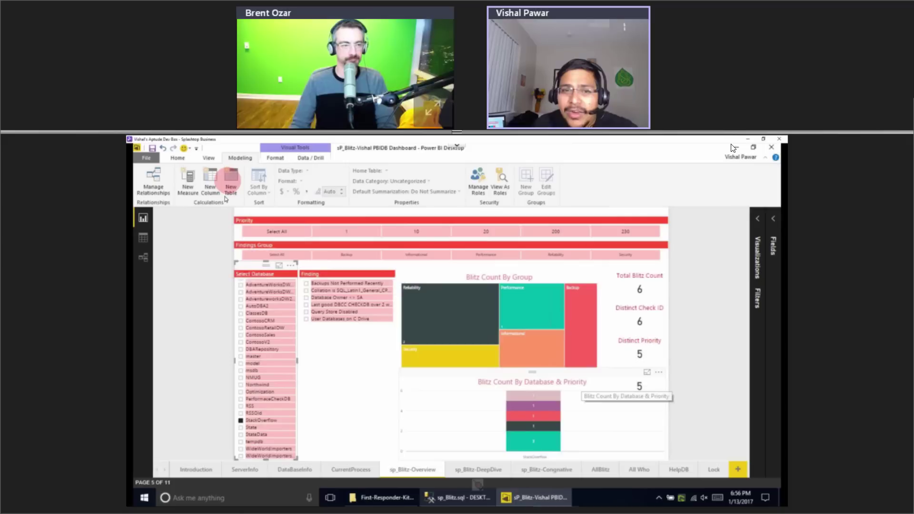
left_click(348, 236)
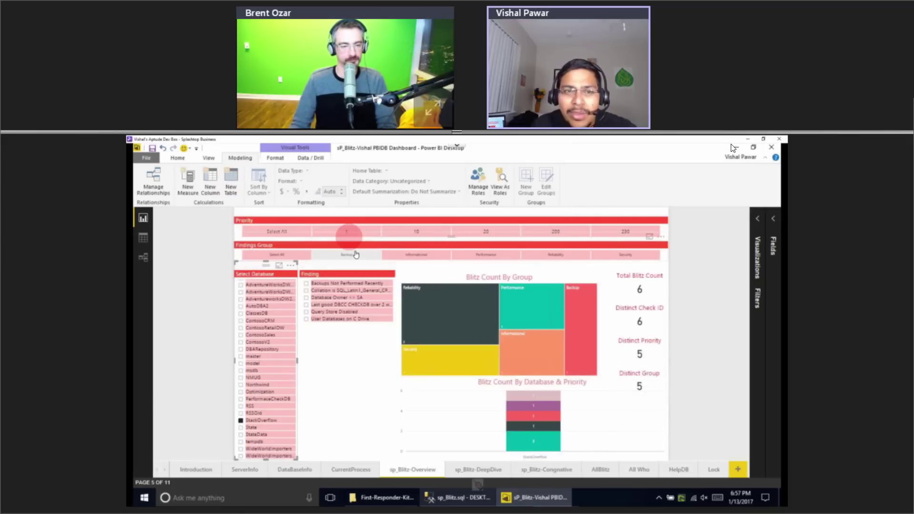
left_click(354, 232)
left_click(392, 217)
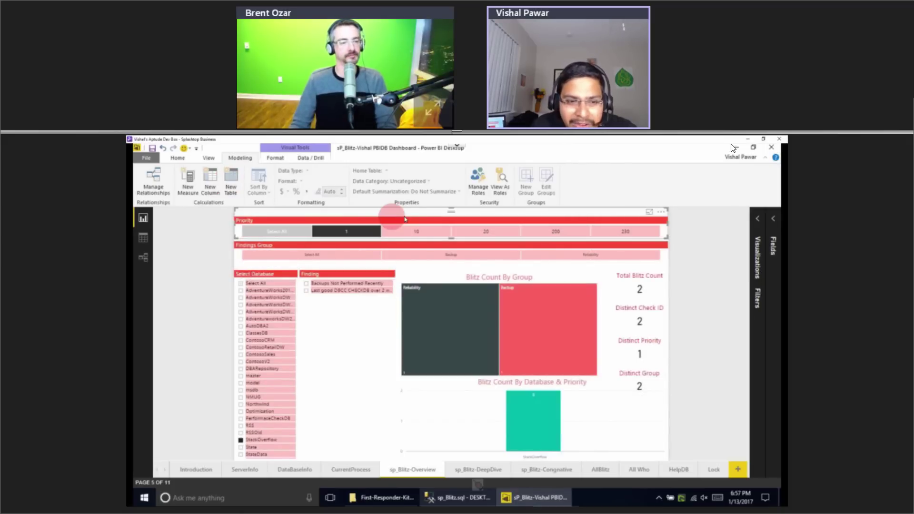
left_click(349, 298)
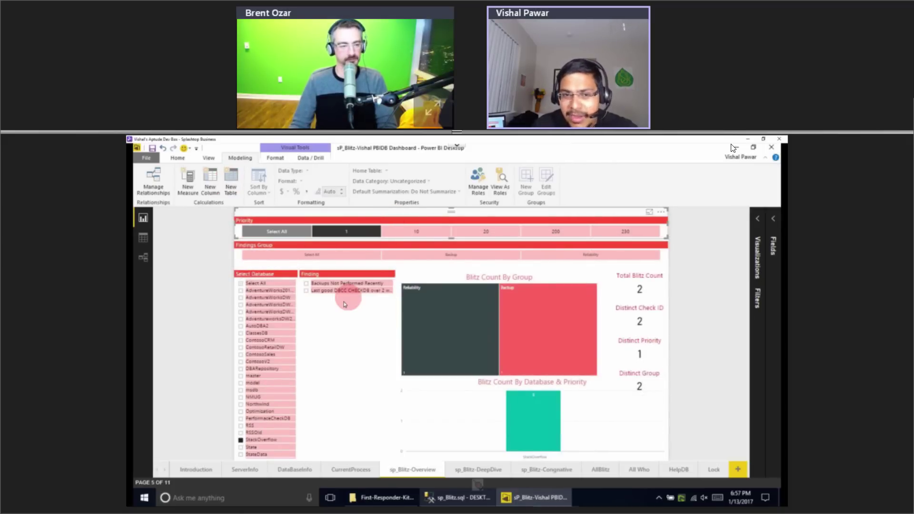
Clear the StackOverflow selection in the database filter, and point out the priority 1 findings across all databases.
left_click(241, 441)
left_click(242, 441)
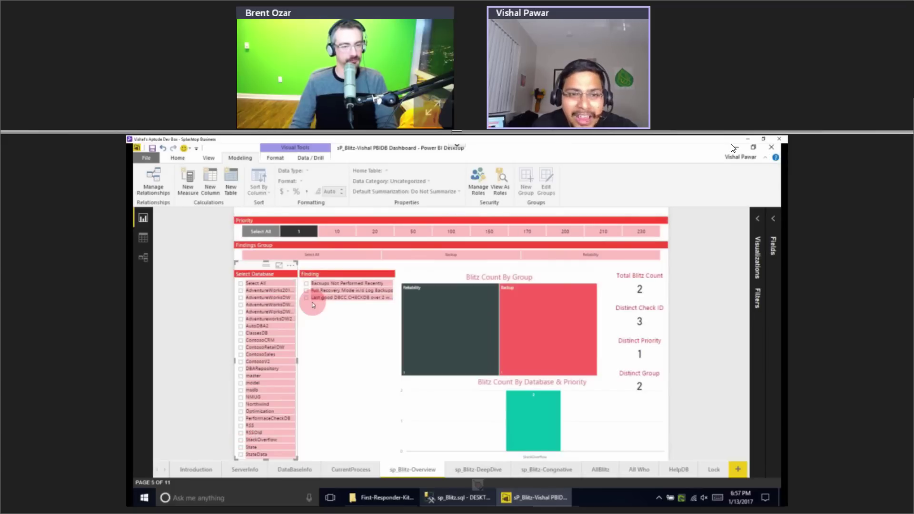
left_click(336, 378)
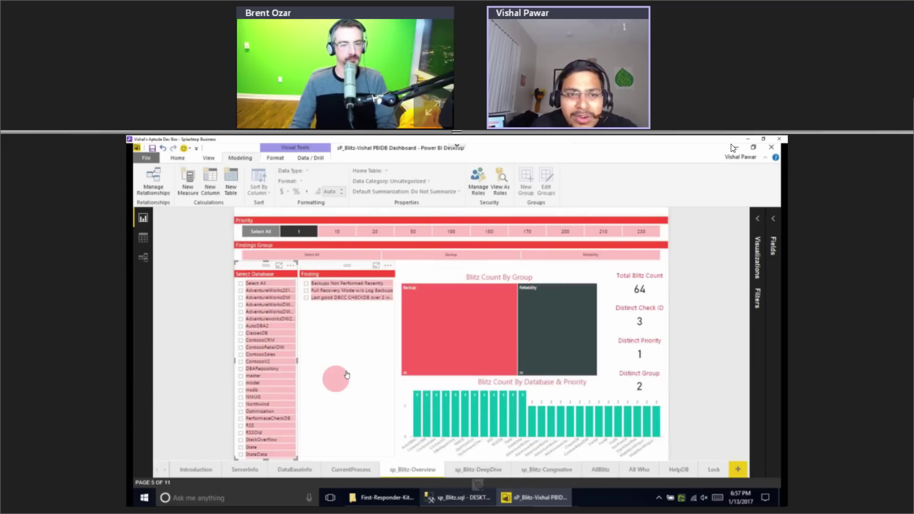
left_click(348, 285)
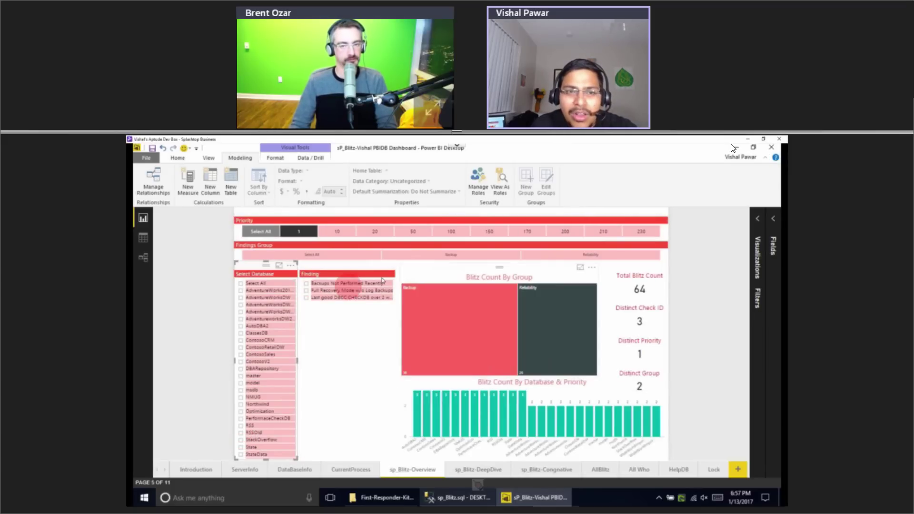
Select all priorities in the Priority filter, return it to priority 1 only, and point out the group and database charts.
left_click(262, 232)
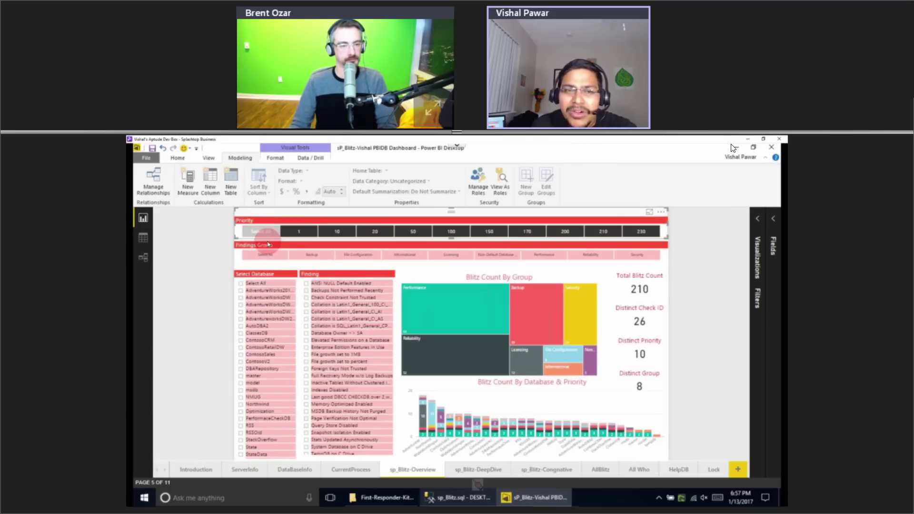
left_click(261, 232)
left_click(306, 233)
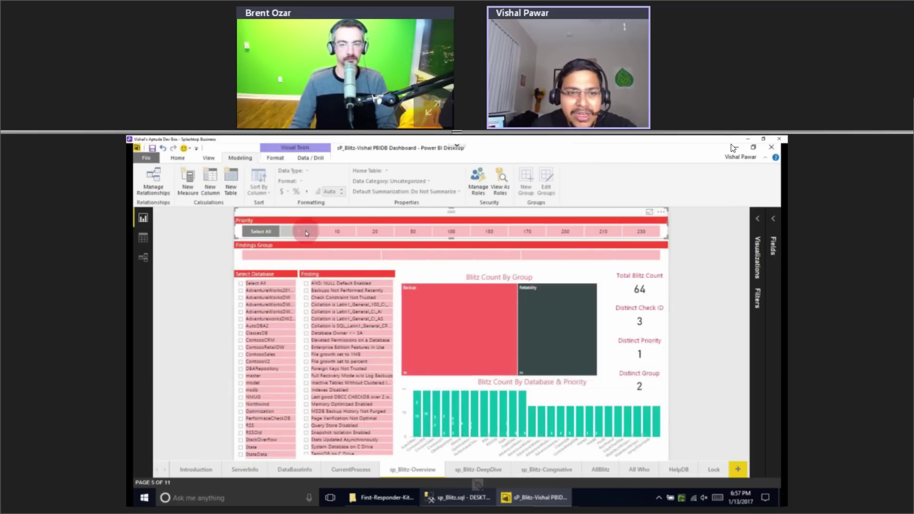
left_click(238, 333)
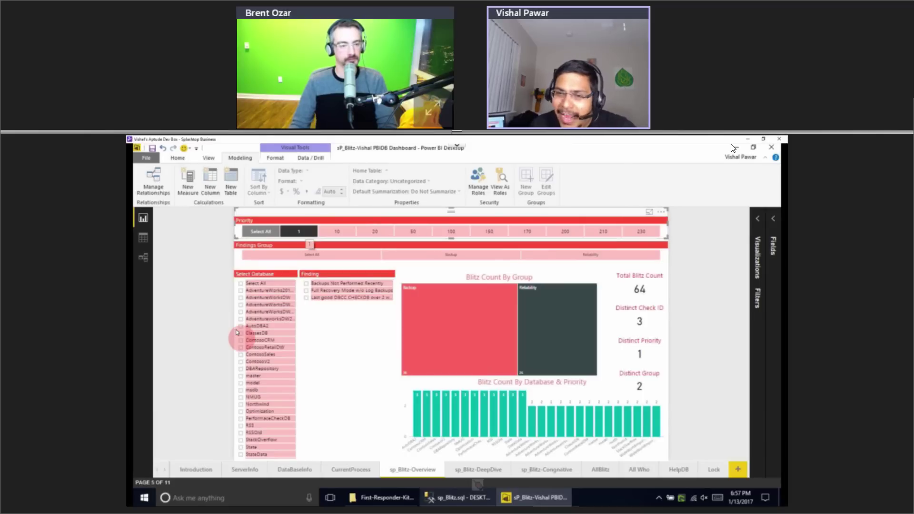
left_click(444, 351)
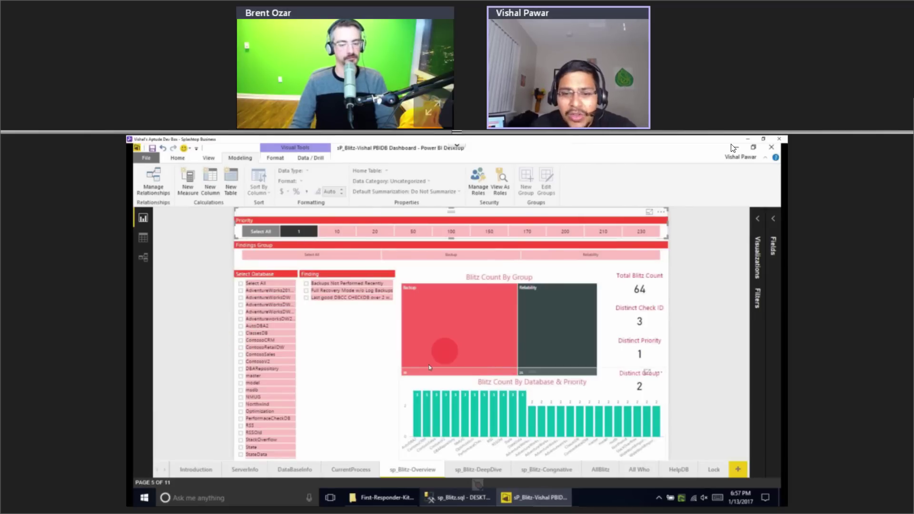
left_click(440, 395)
Show the sp_Blitz-DeepDive page, point out its run details and Group search, and expand the Visualizations pane to indicate the search visual.
left_click(467, 469)
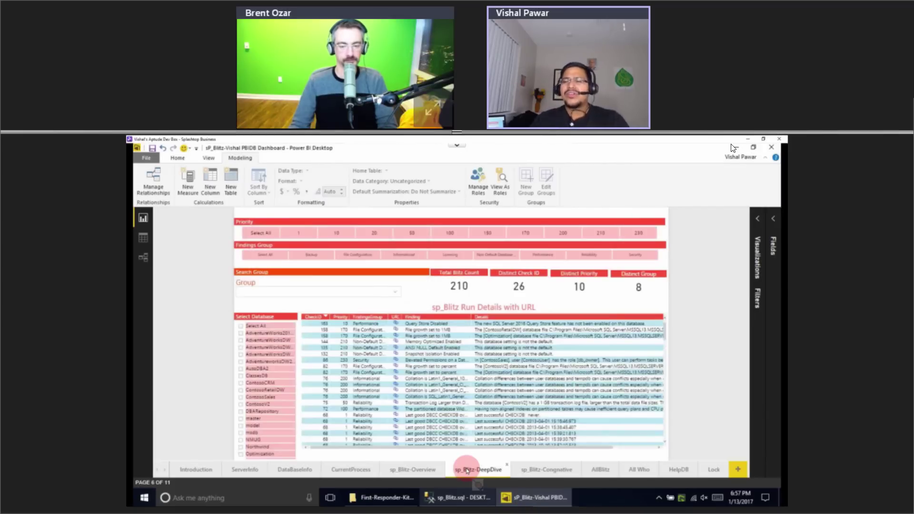
left_click(344, 357)
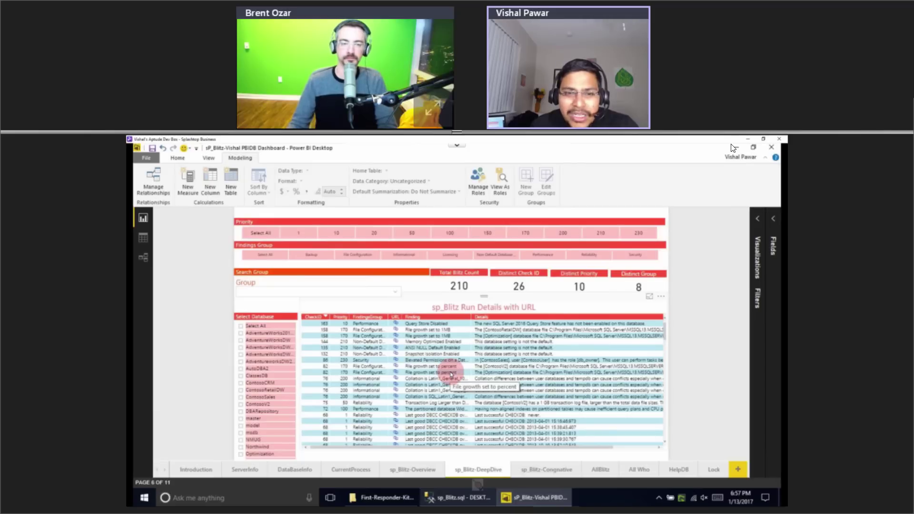
left_click(265, 291)
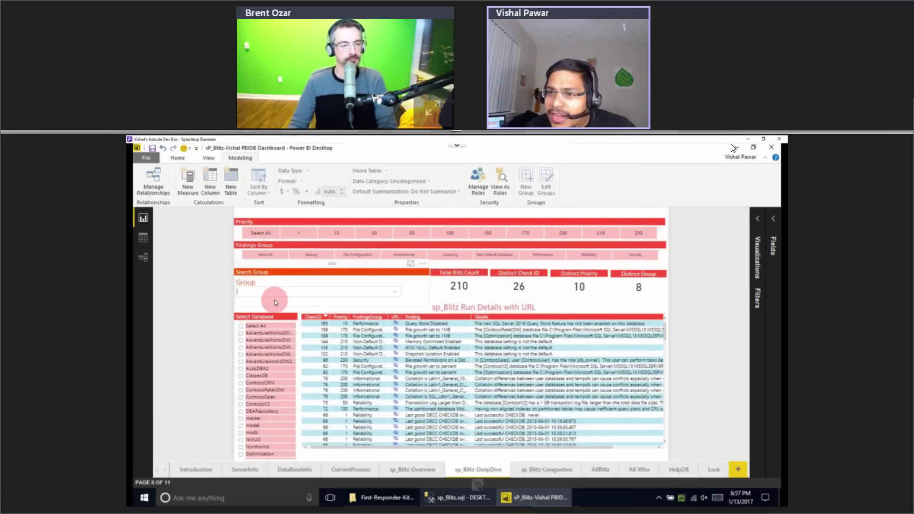
left_click(757, 219)
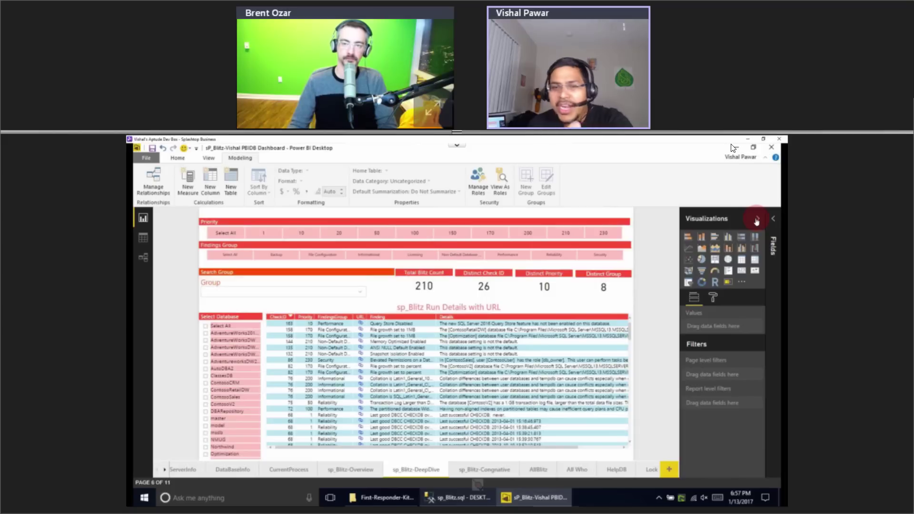
left_click(728, 282)
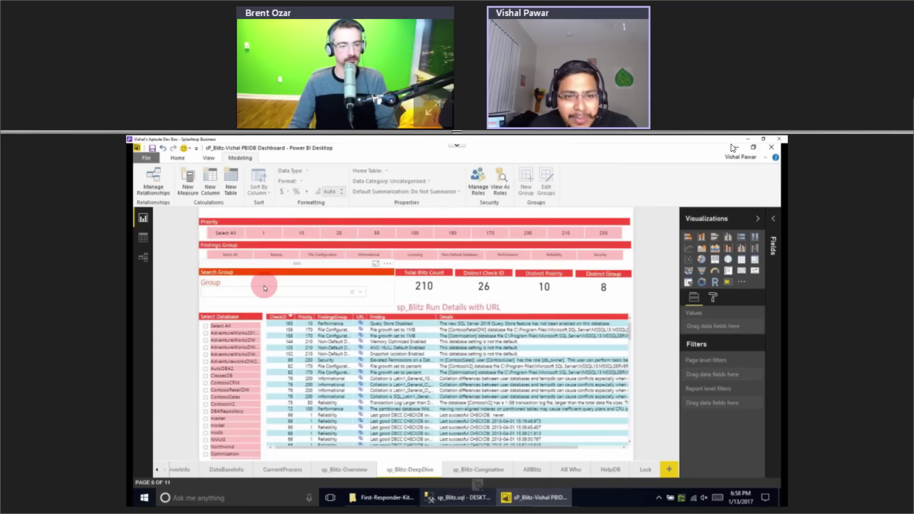
Search the findings for "Per" in the Search Group visual, and enlarge that visual to give the suggestion list more room.
left_click(253, 293)
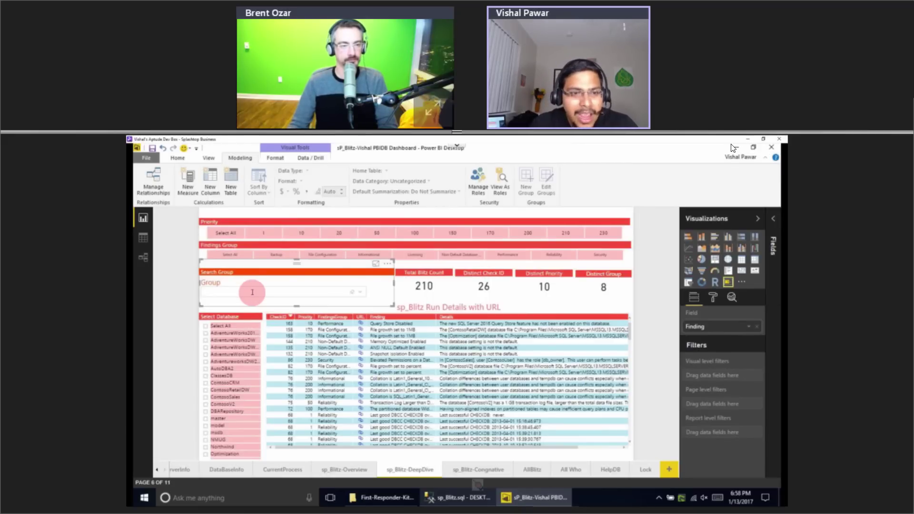
type("er")
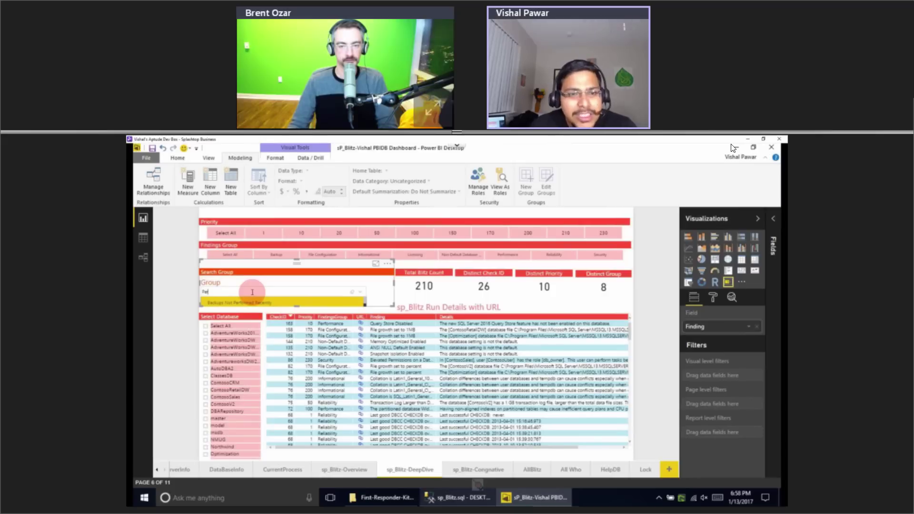
left_click(298, 303)
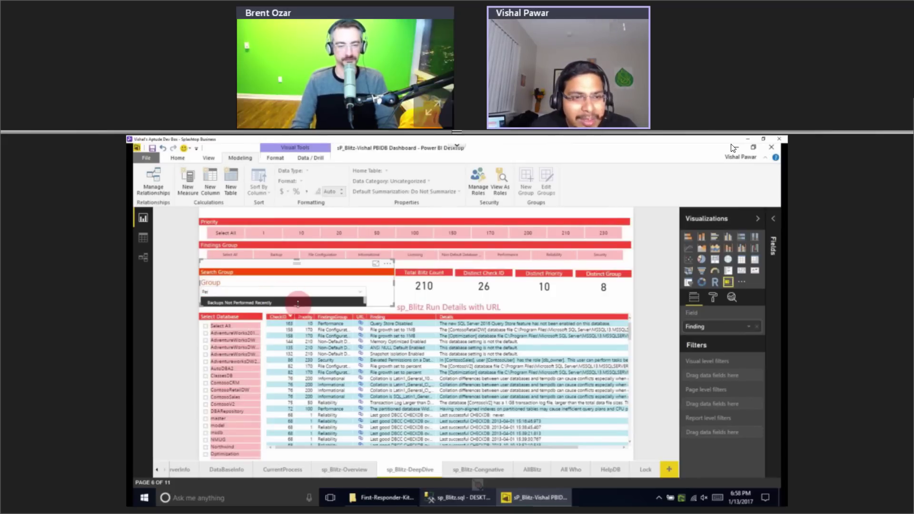
left_click(254, 296)
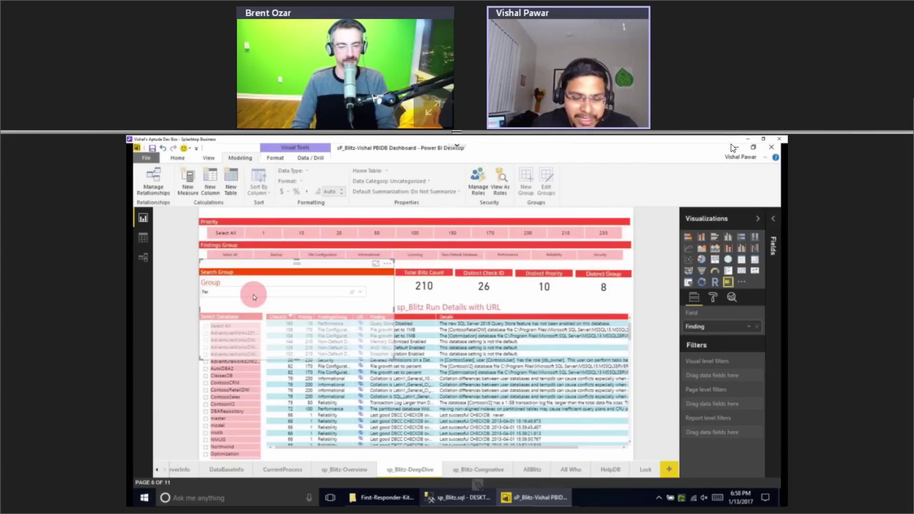
Replace the search text with "Back" and filter the DeepDive page to the Backups Not Performed Recently finding.
left_click(229, 292)
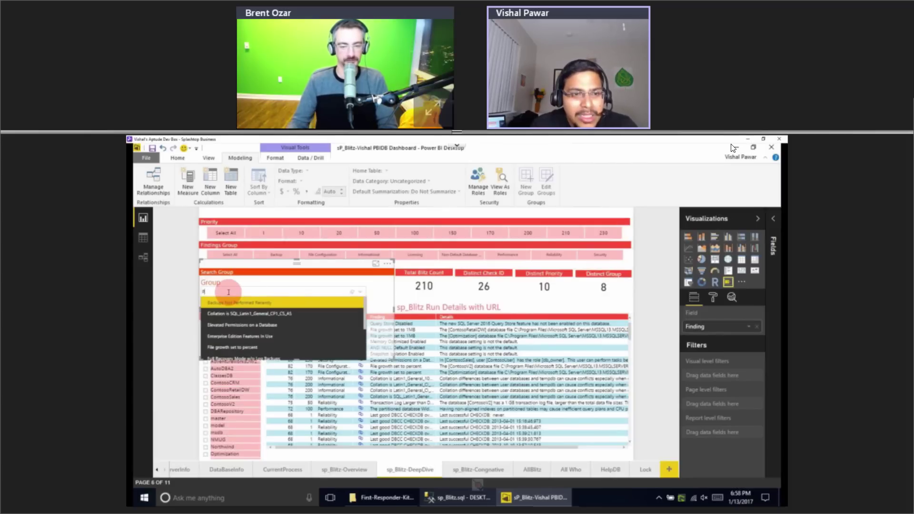
key("BackSpace")
key("BackSpace")
key("BackSpace")
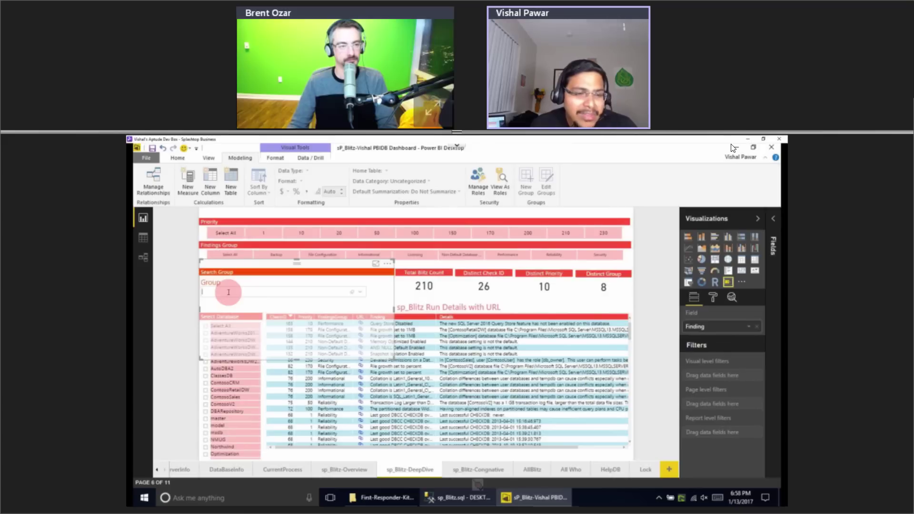
type("B")
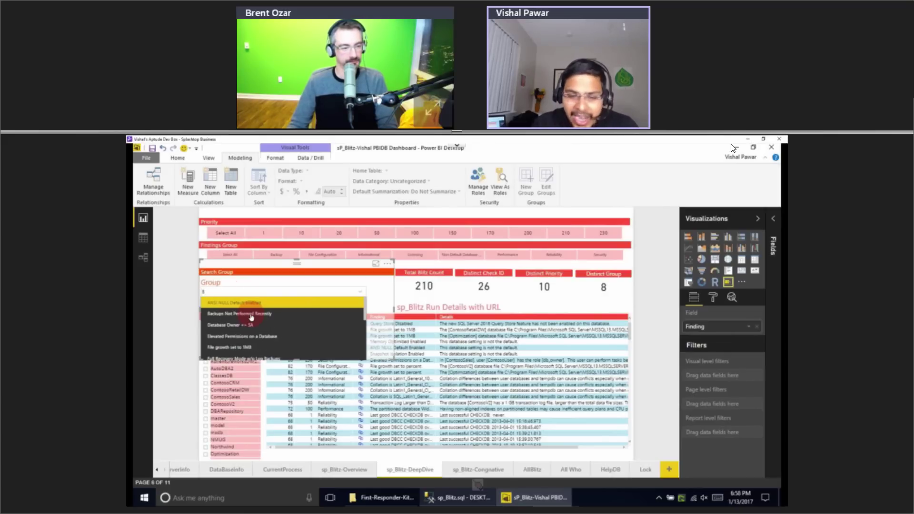
type("ack")
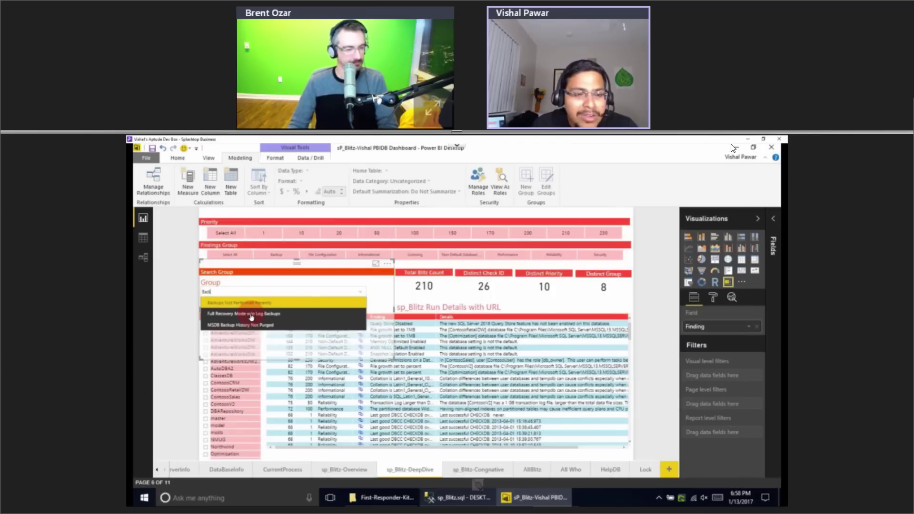
left_click(251, 316)
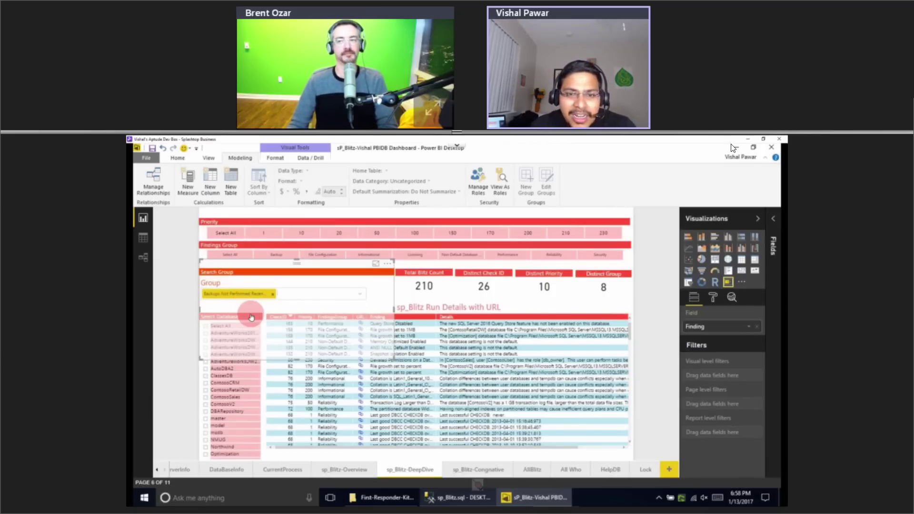
left_click(267, 317)
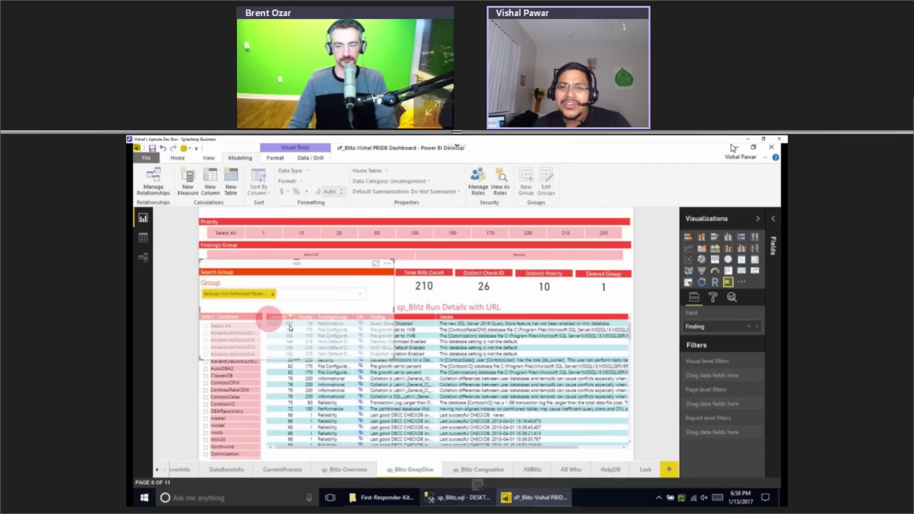
Shrink the Search Group visual so that it no longer covers the database list and the run details table.
left_click(642, 463)
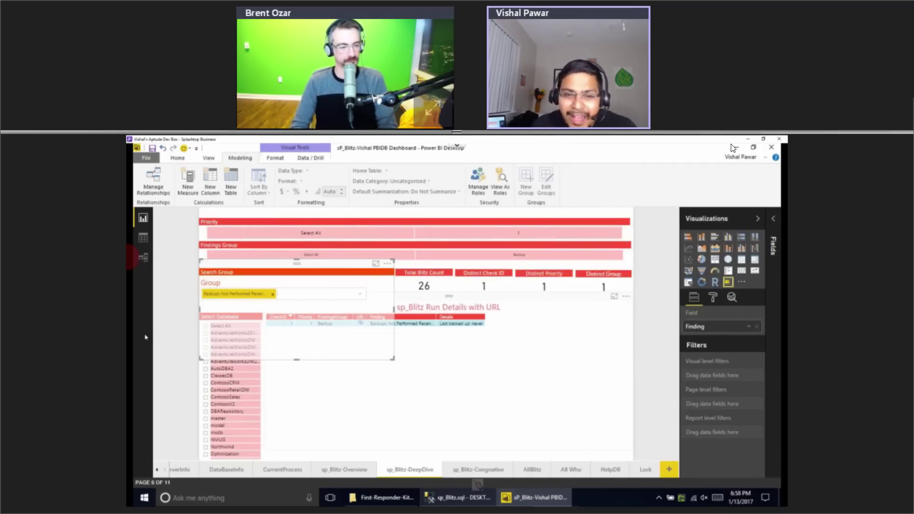
left_click(274, 285)
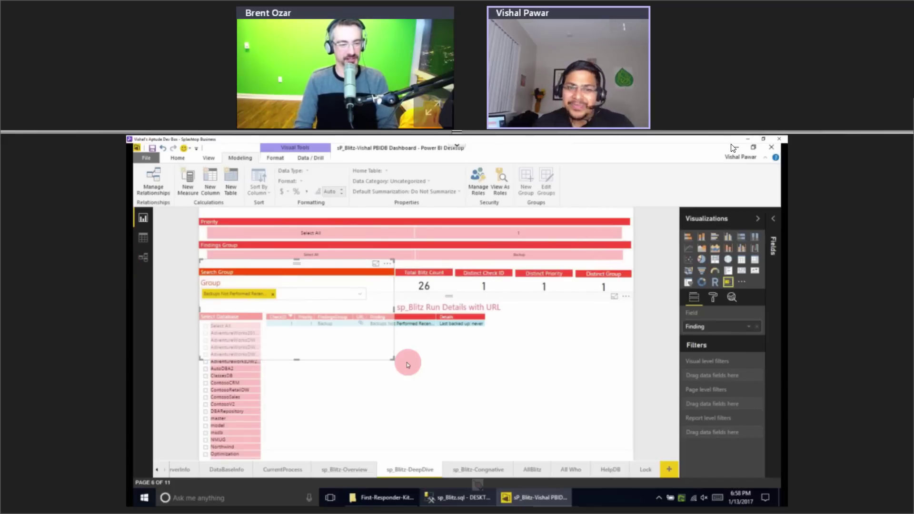
left_click_drag(393, 360, 374, 329)
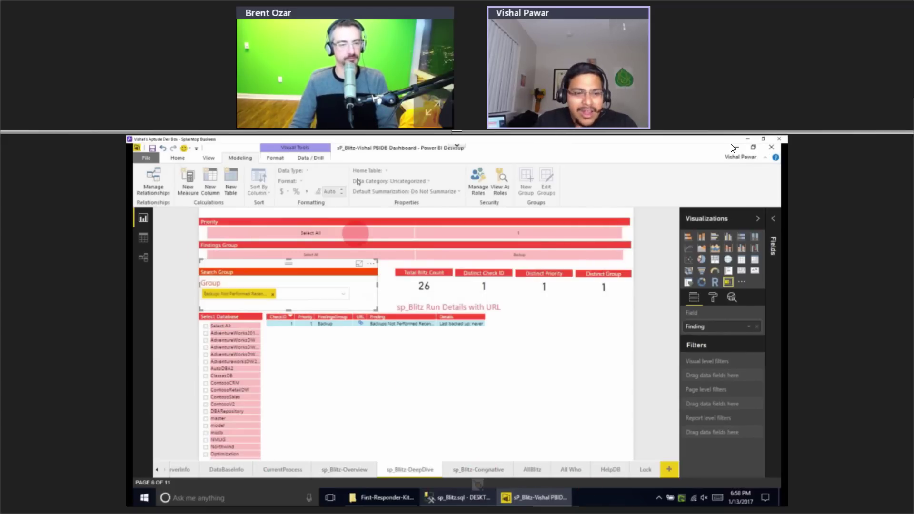
Show the ServerInfo report page, and point out its SQL Server installation details, CPU usage and disk free versus total space.
left_click(157, 471)
left_click(245, 470)
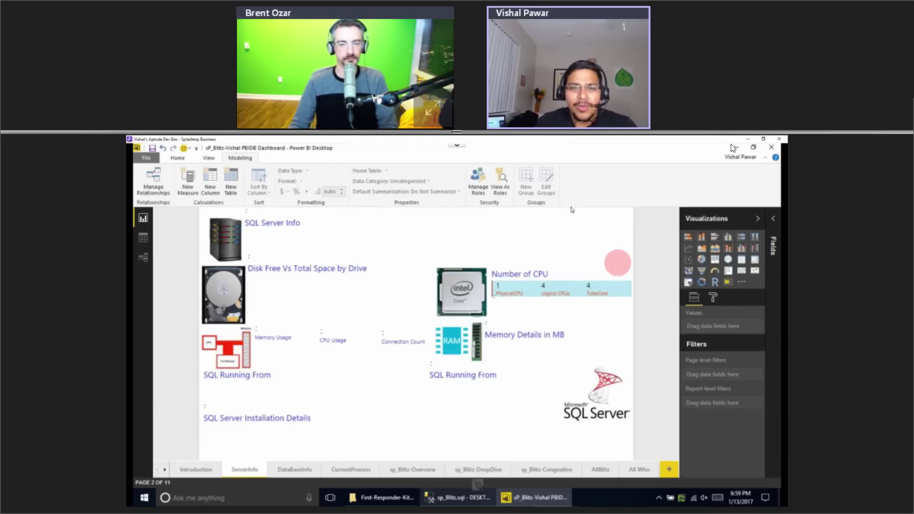
left_click(659, 247)
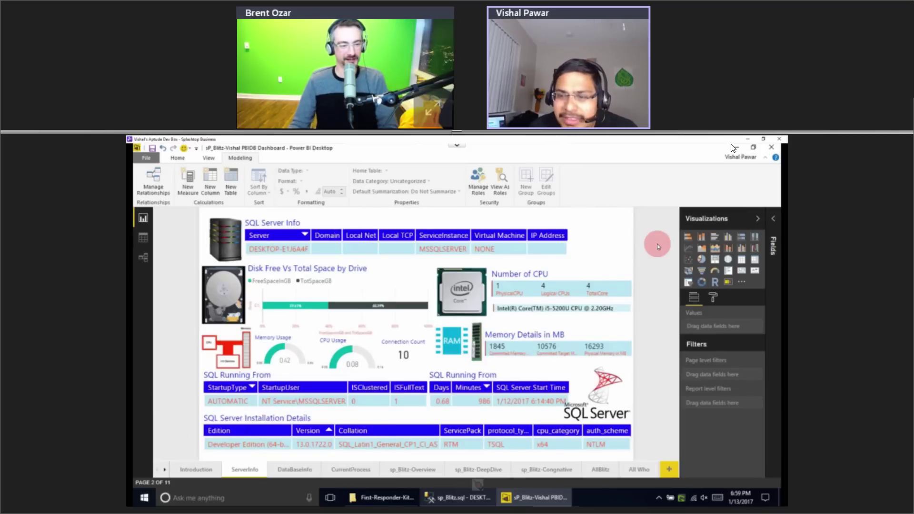
left_click(261, 139)
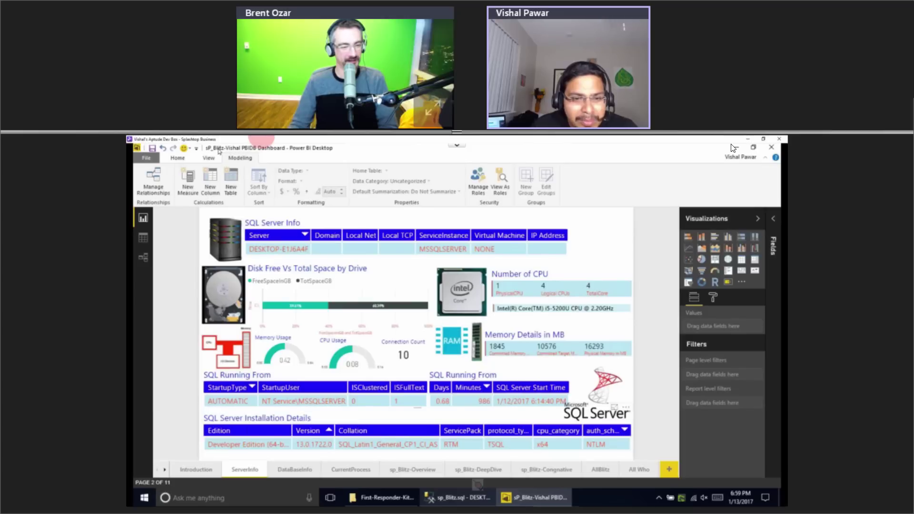
left_click(329, 417)
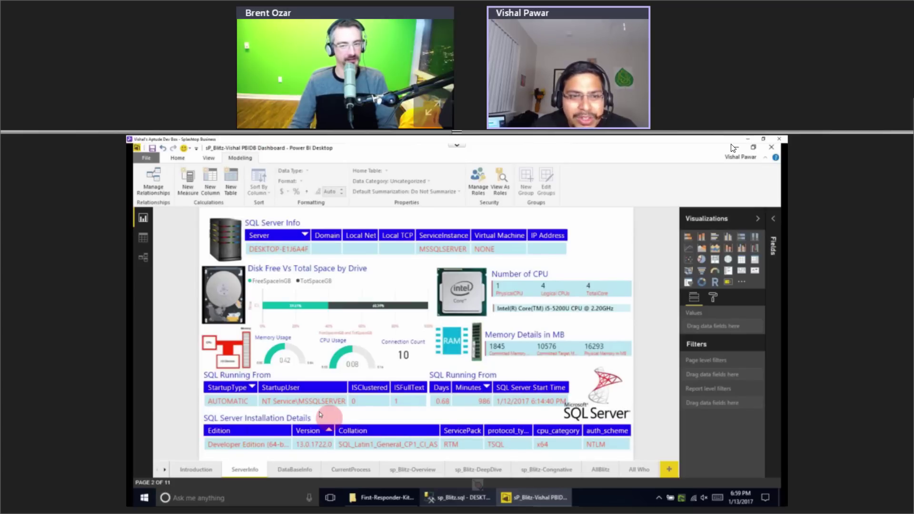
left_click(337, 341)
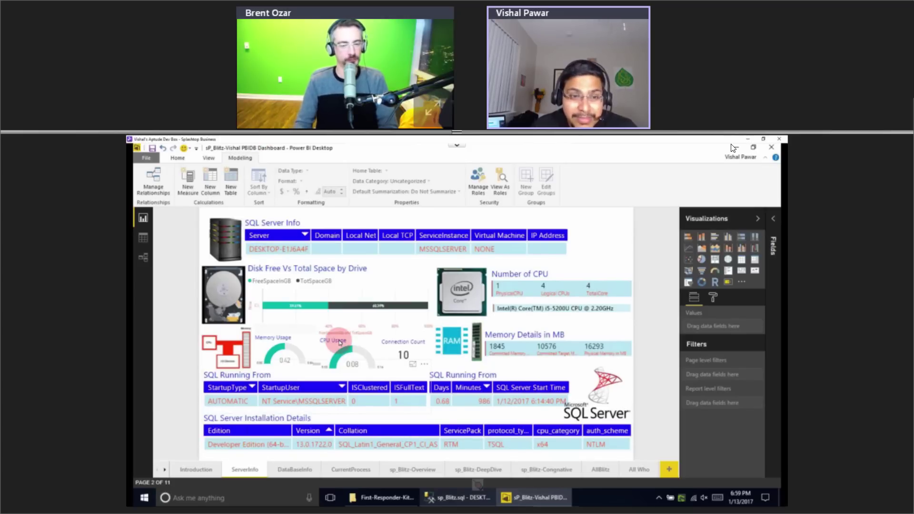
left_click(249, 303)
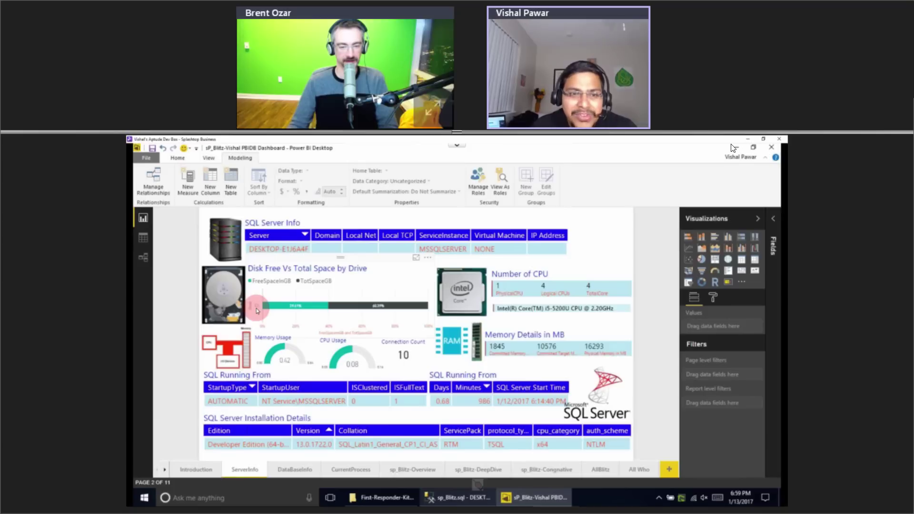
Point out the CPU, memory and CPU usage details on the ServerInfo page, and show the CurrentProcess page.
mouse_move(301, 313)
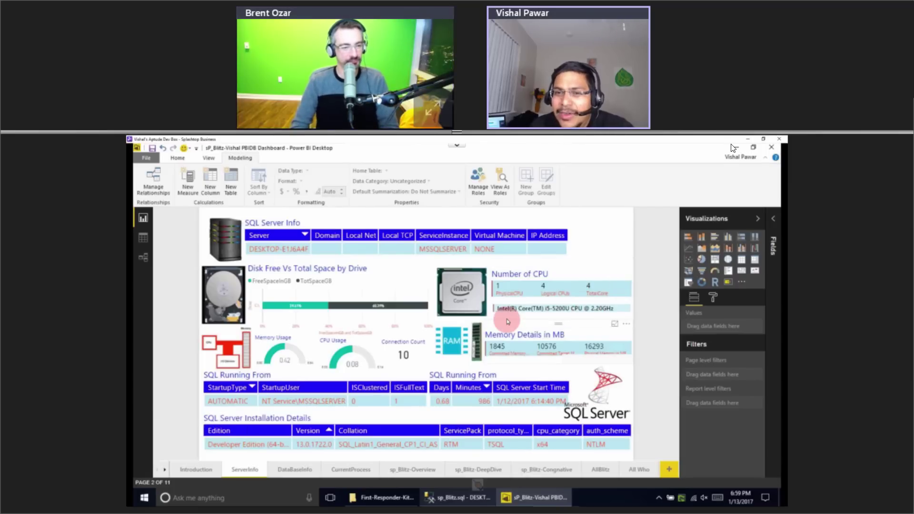
left_click(534, 310)
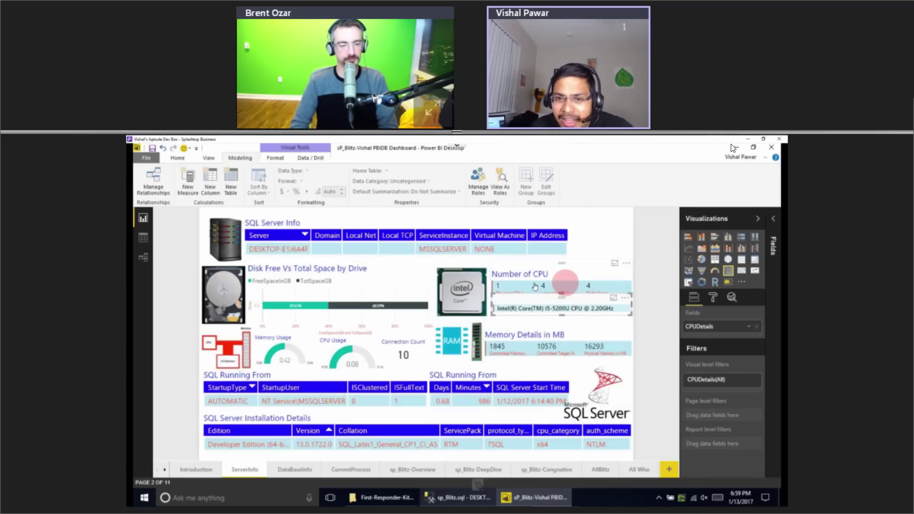
left_click(543, 363)
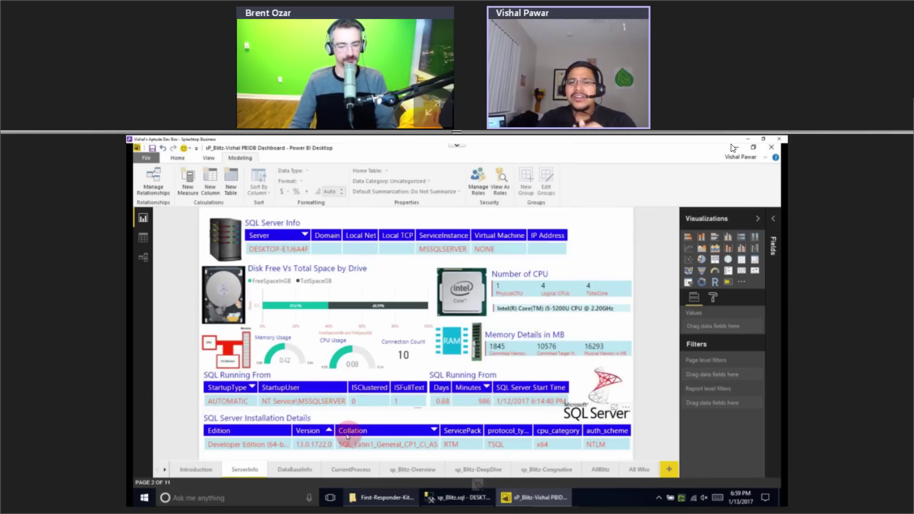
mouse_move(375, 367)
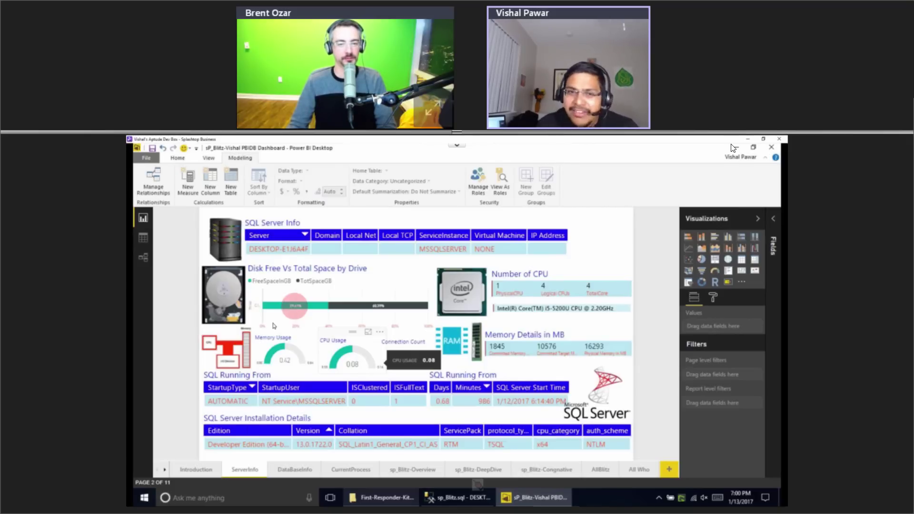
left_click(350, 471)
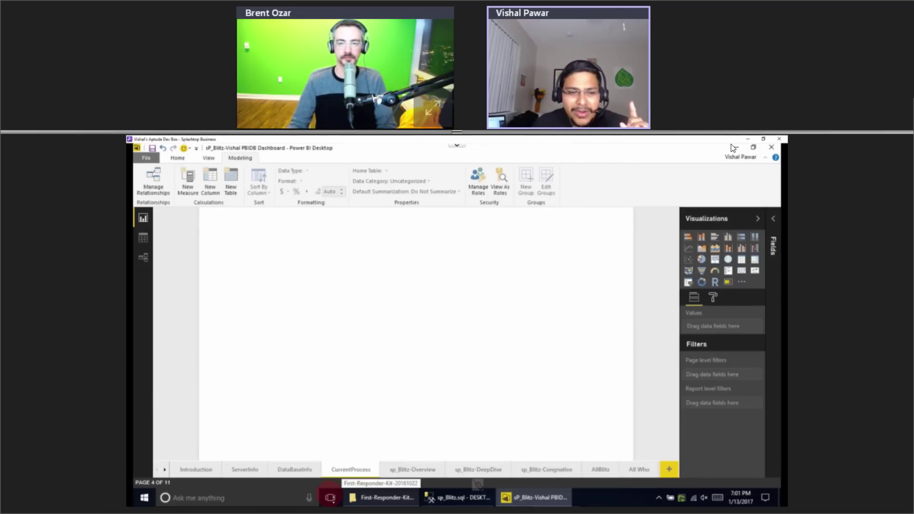
Switch to the DemoFinal folder in File Explorer, view the Twitter Power BI.png workflow picture and close it.
left_click(229, 500)
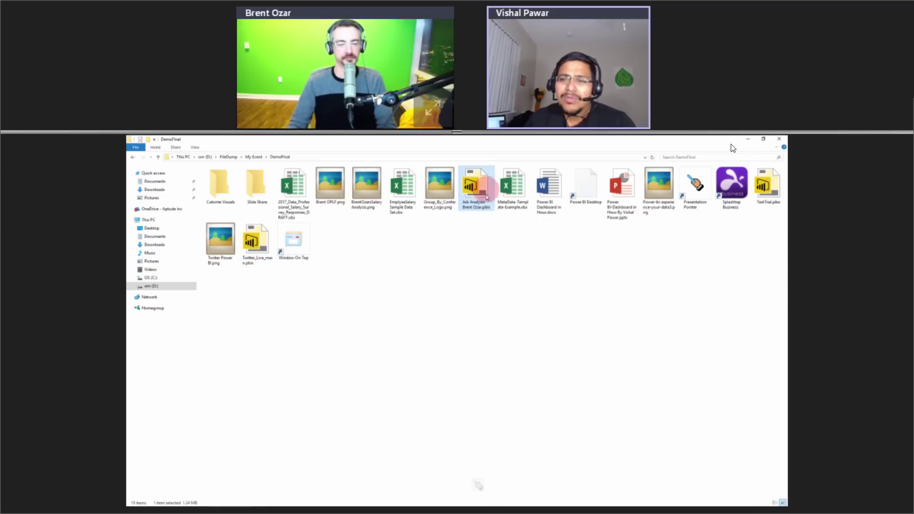
left_click(534, 251)
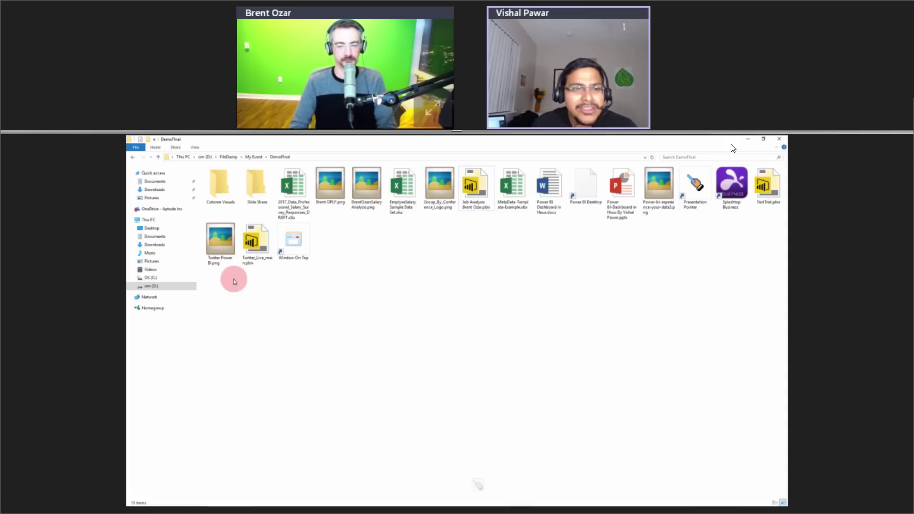
left_click(220, 242)
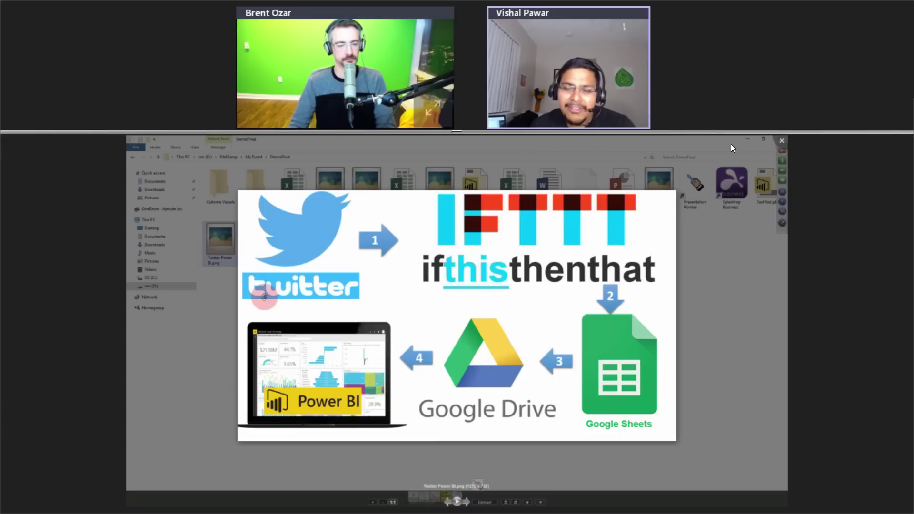
key("Escape")
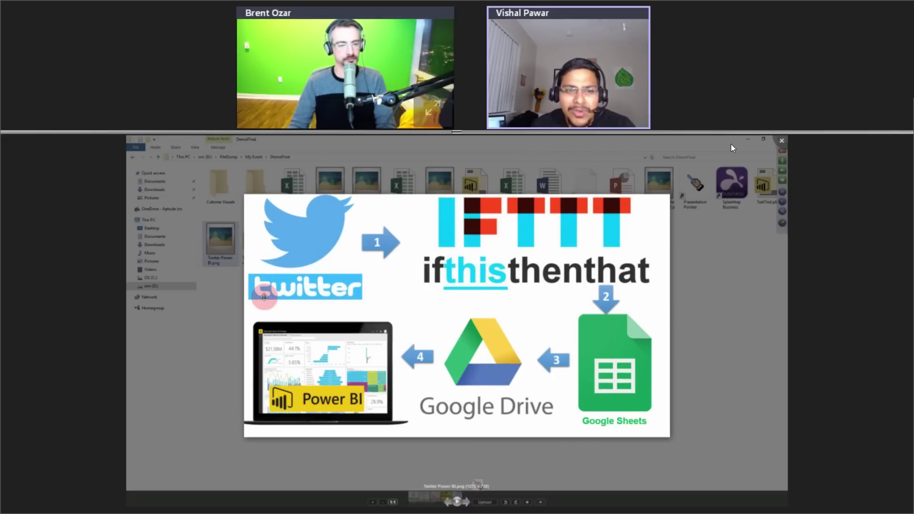
Open Twitter_Live_main.pbix from the DemoFinal folder in Power BI Desktop and refresh the Twitter dashboard's data.
double_click(257, 243)
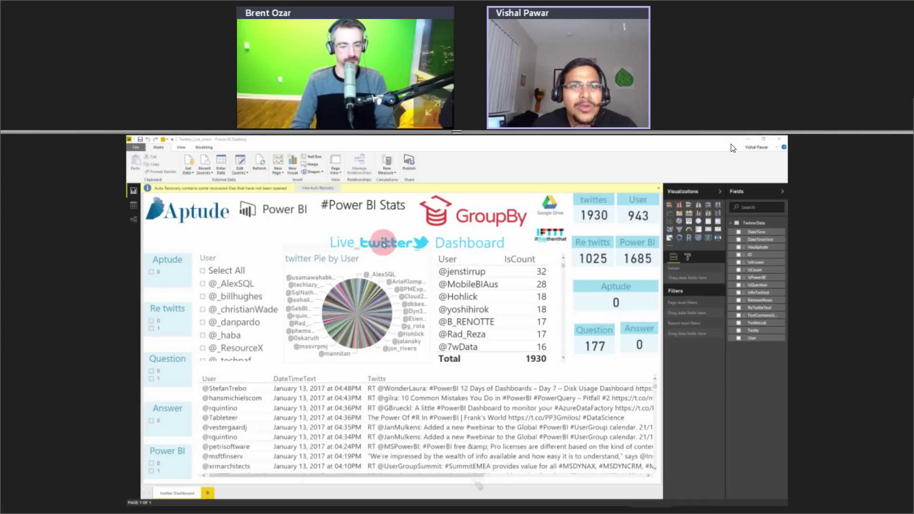
left_click(259, 162)
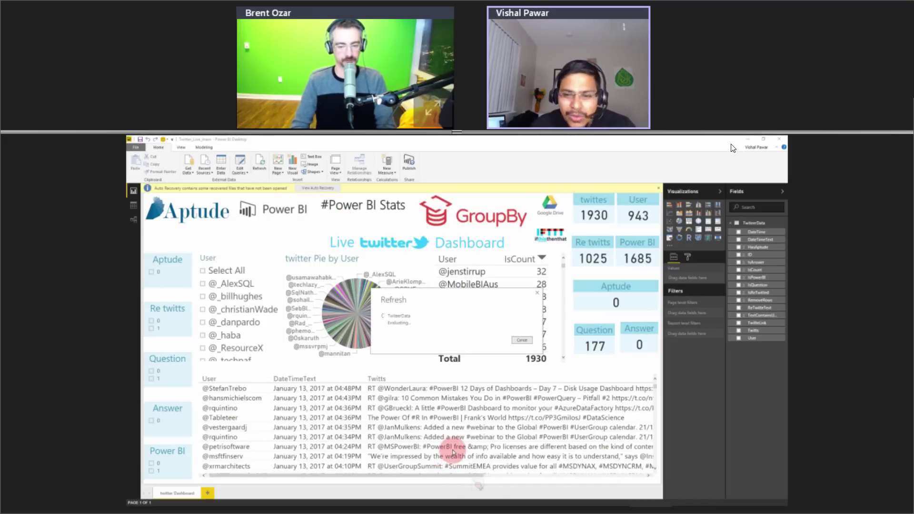
mouse_move(717, 504)
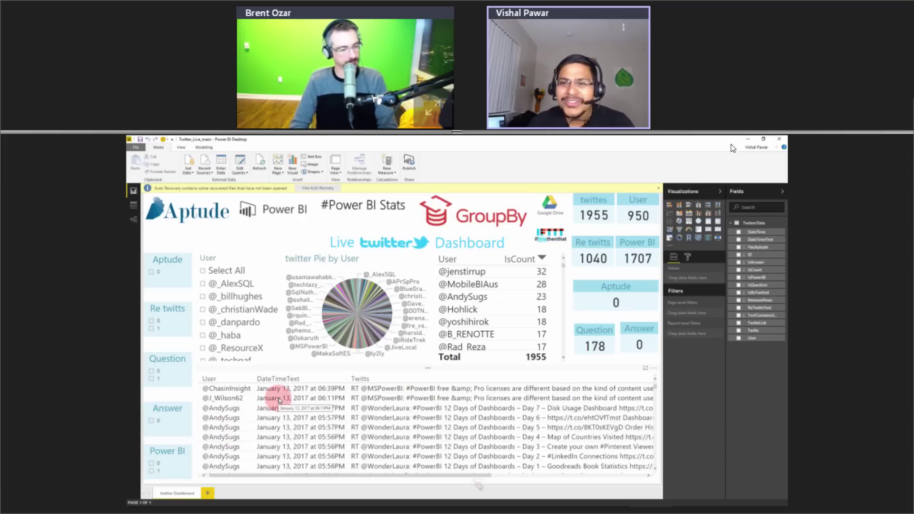
Return to the DemoFinal folder among the open windows and open the Job Analysis .pbix report in Power BI Desktop.
left_click(720, 195)
key("alt+Tab")
key("alt+Tab")
key("alt+Tab")
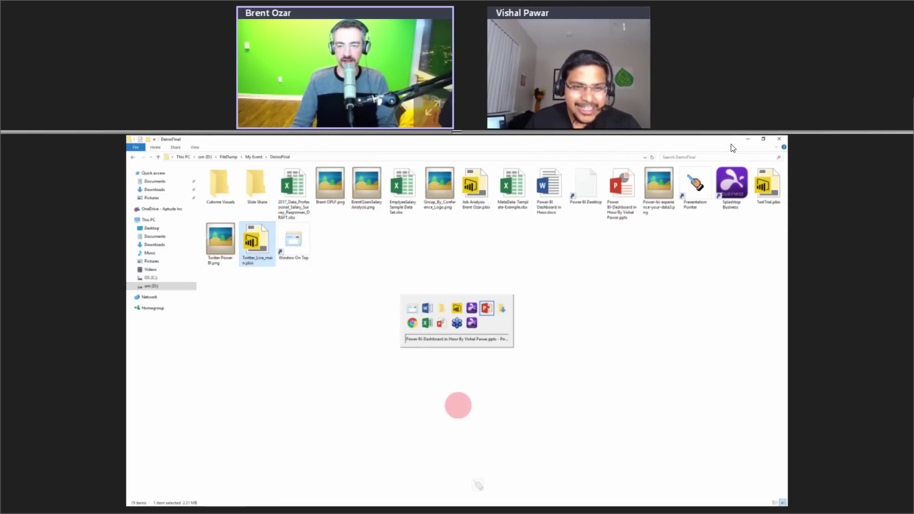
key("alt+Tab")
key("alt+Tab")
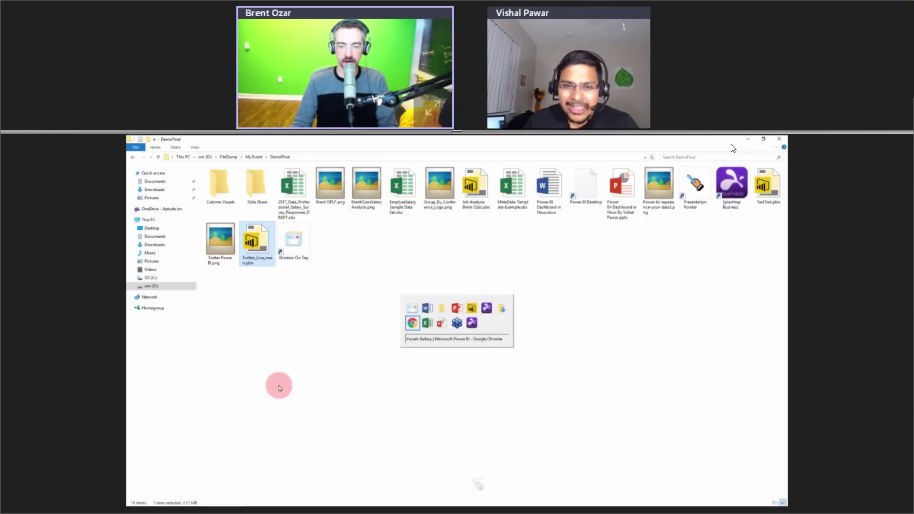
key("alt+Tab")
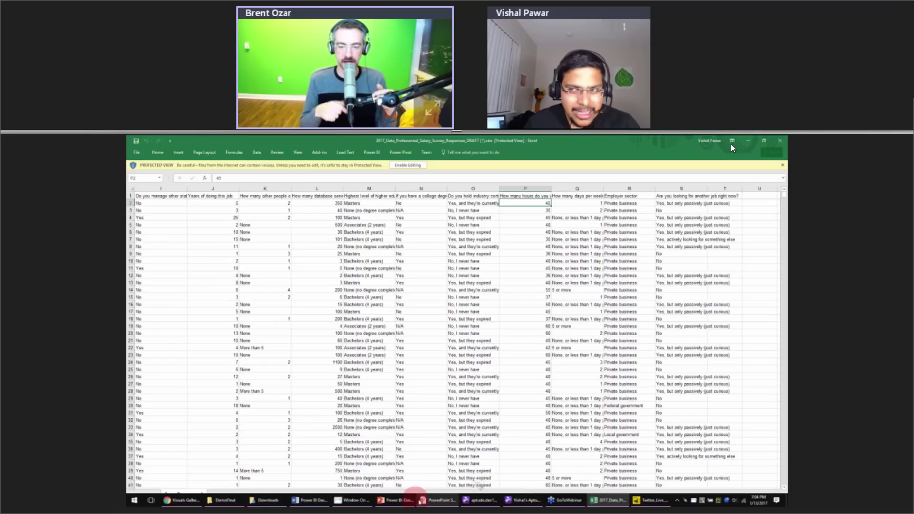
left_click(419, 501)
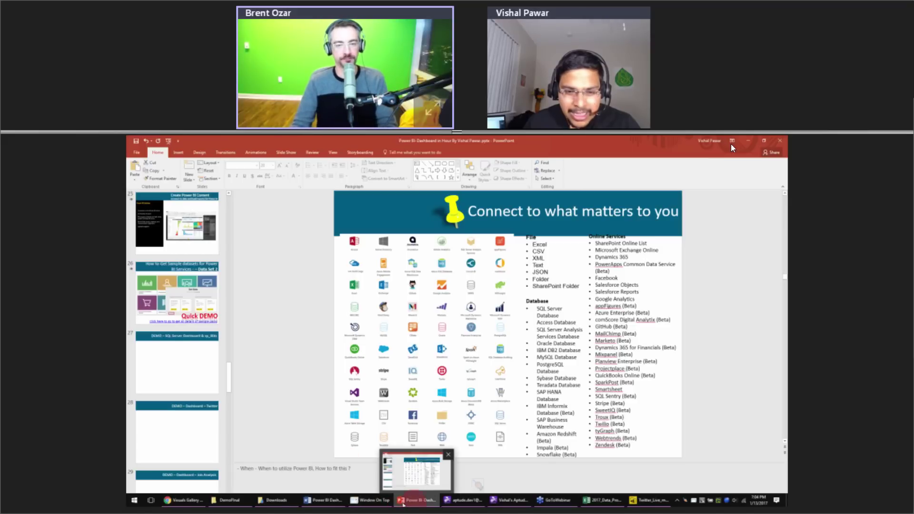
mouse_move(656, 496)
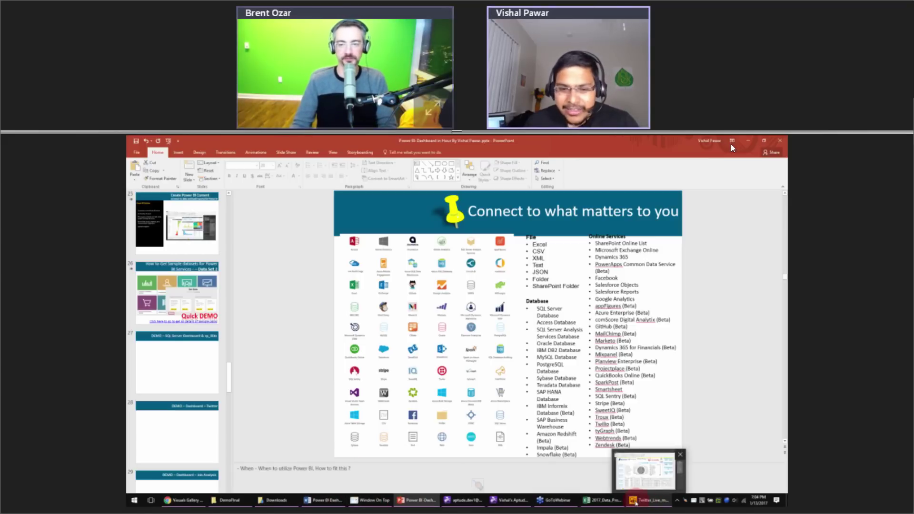
mouse_move(237, 504)
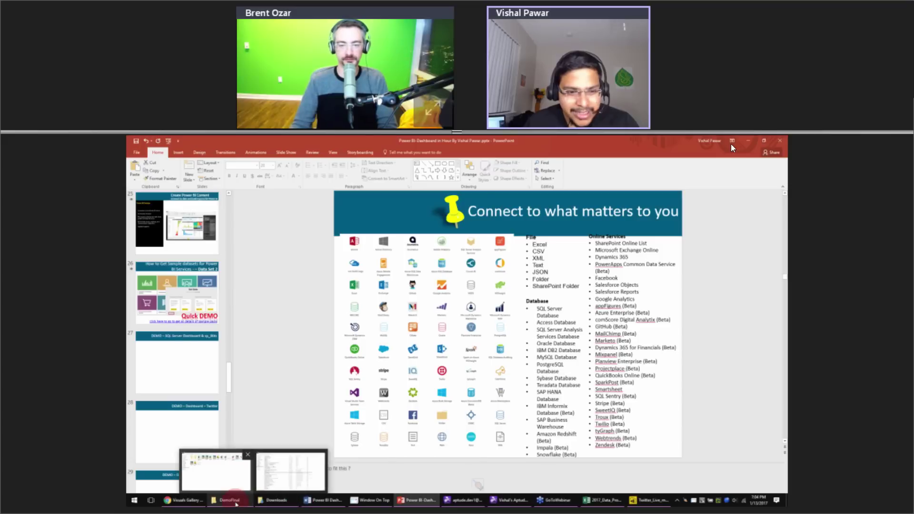
left_click(219, 480)
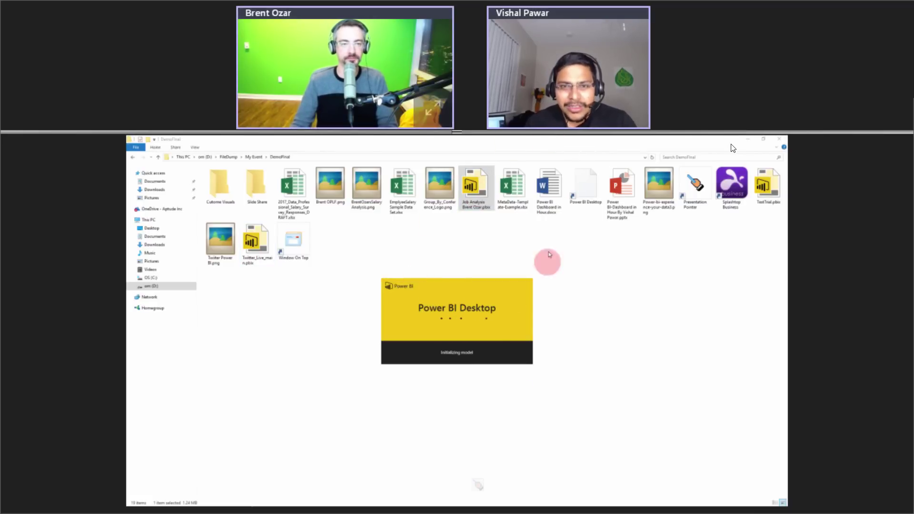
Switch to Chrome, open groupby.org in a new tab and show the Additional Resources section of the Power BI session page.
mouse_move(296, 502)
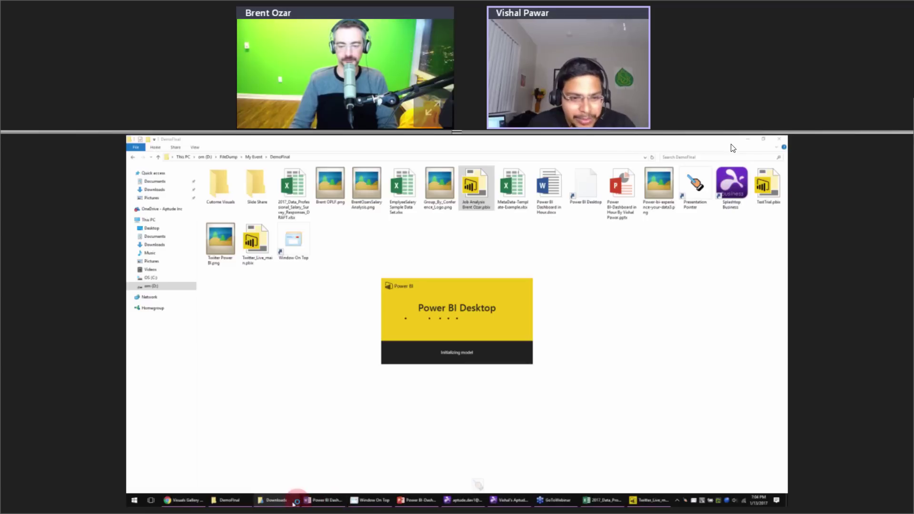
left_click(187, 499)
key("ctrl+t")
type("groupby.org")
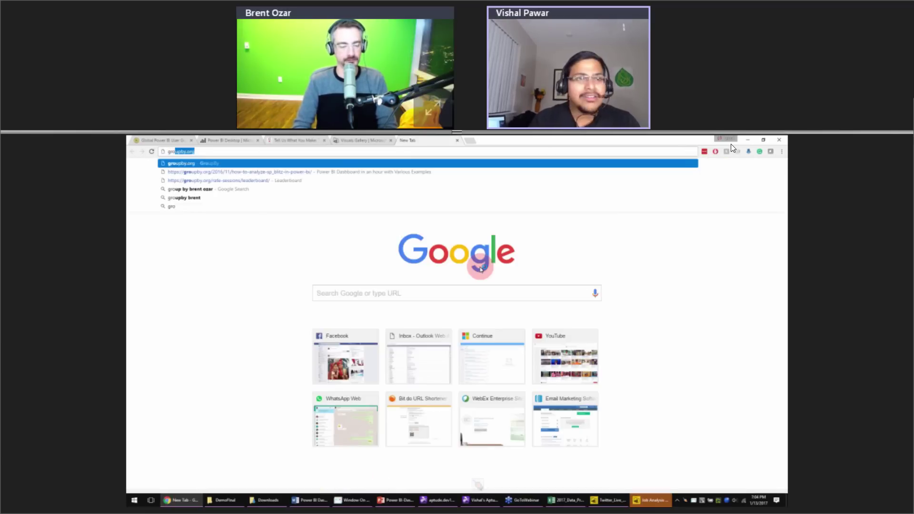
key("Return")
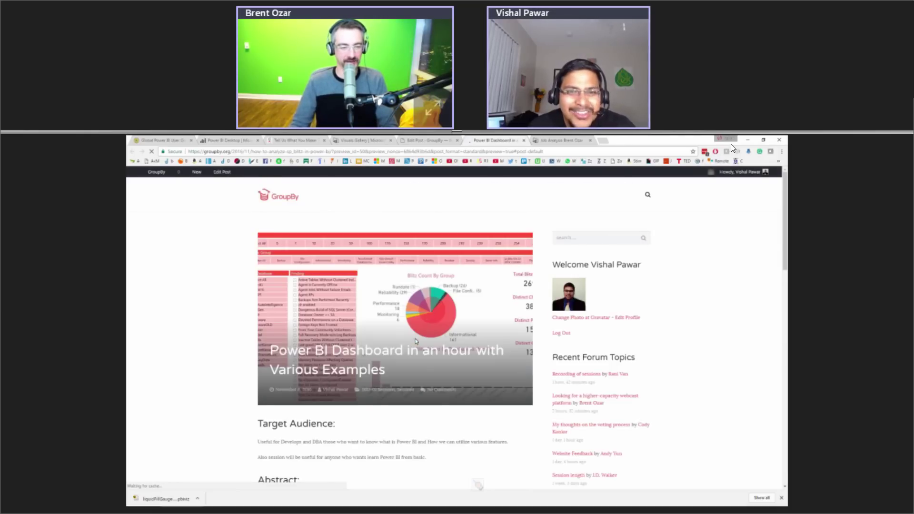
scroll(415, 341, "down", 15)
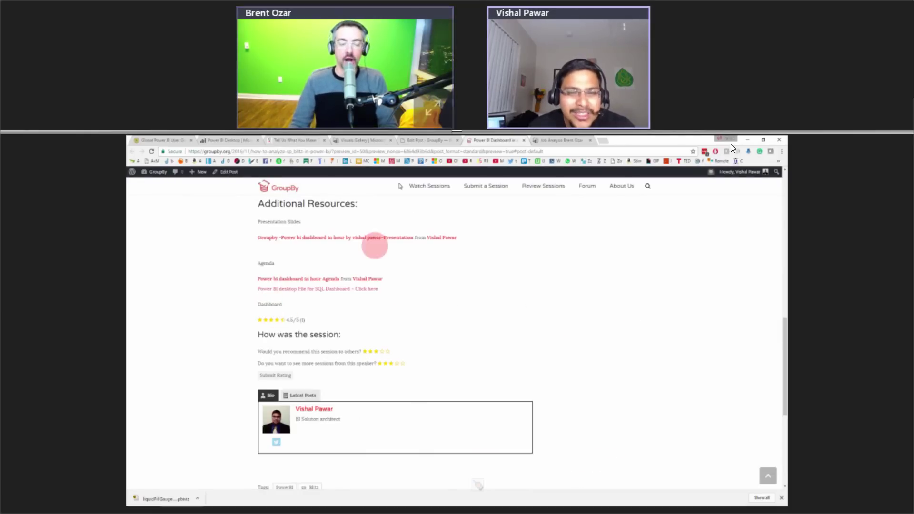
Examine the session post's HTML in the Edit Post page, highlighting the code of the Agenda and Power BI desktop file links.
left_click(428, 140)
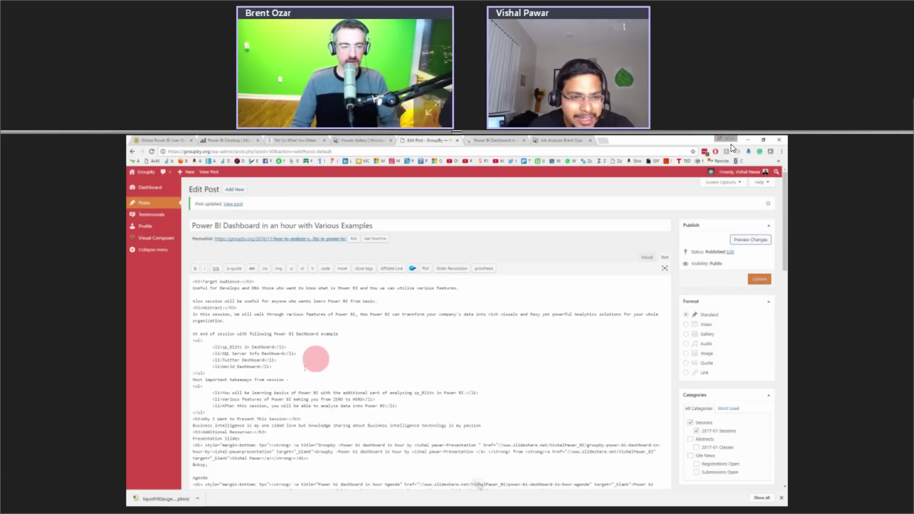
scroll(312, 363, "down", 2)
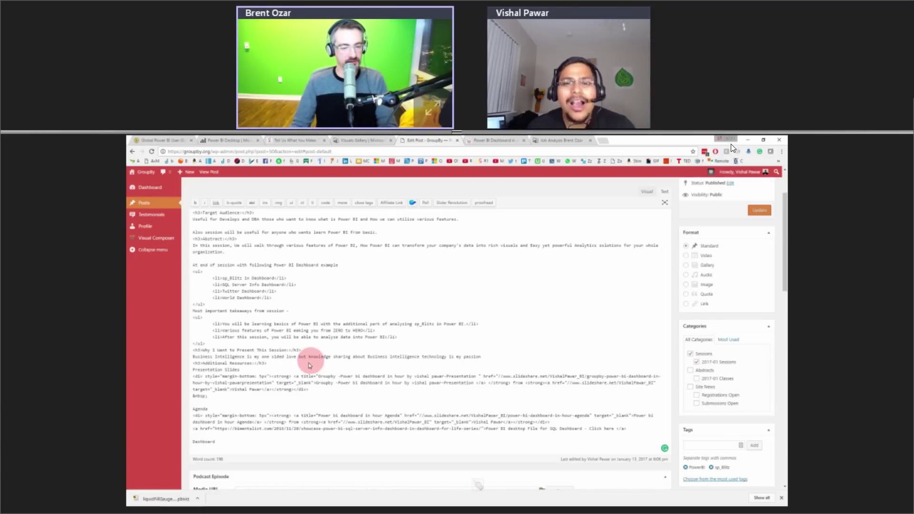
scroll(310, 366, "down", 3)
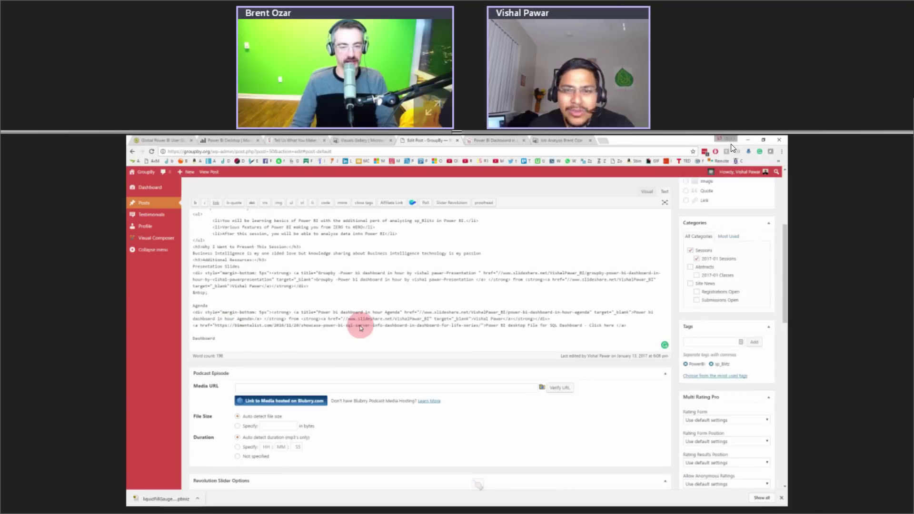
scroll(361, 327, "down", 1)
left_click_drag(628, 292, 227, 269)
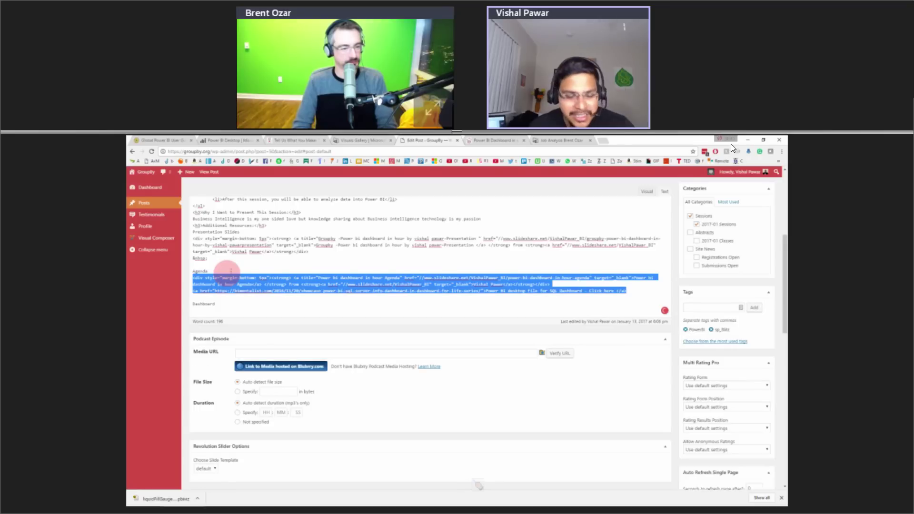
scroll(230, 271, "down", 1)
scroll(252, 267, "down", 1)
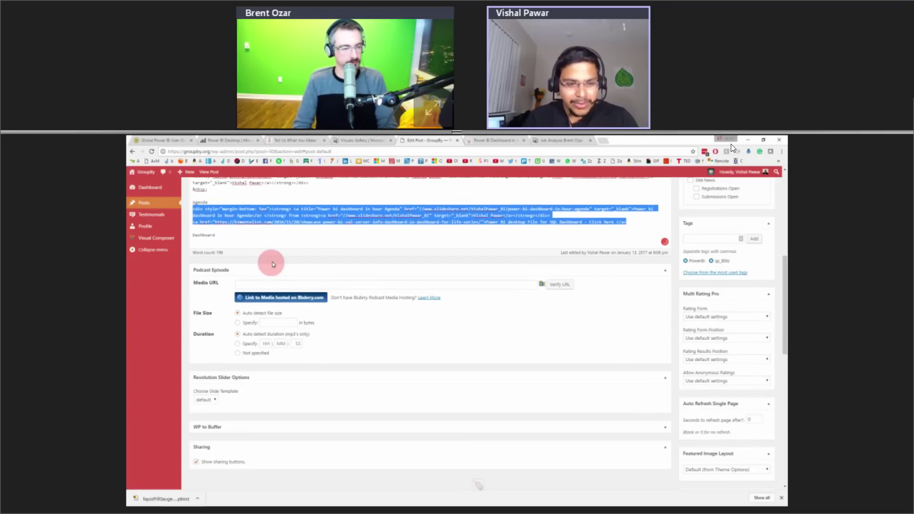
scroll(272, 264, "up", 4)
Switch to a blank Notepad document, bring its window fully into view and paste the 800 by 600 Power BI iframe embed code.
key("alt+Tab")
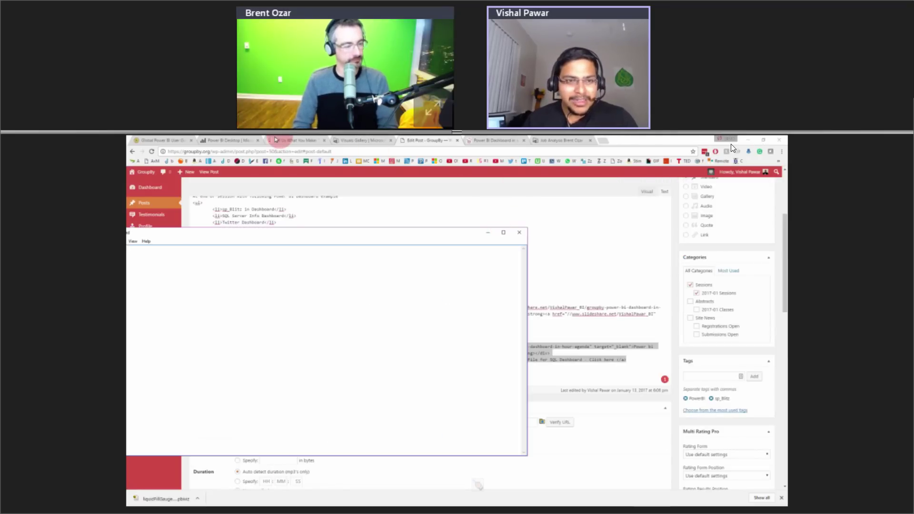
left_click_drag(334, 232, 498, 239)
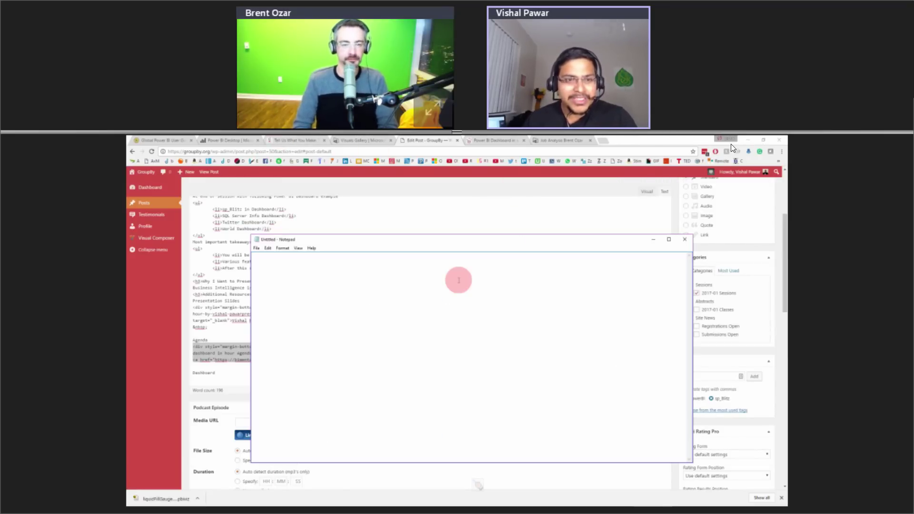
type("<iframe width=\"800\" height=\"600\" src=\"https://app.powerbi.com/view?r=eyJrIjoiNWZmMjY4NGQtNTBlNi00OGY3LTgwYzEtOTI0MWFlNTFkYmU1IiwidCI6ImMyNmNlMTk0LWI4NDAtNGZjYy04YTY4LTAyYTM0MDc1NTNlMyIsImMiOjF9\" frameborder=\"0\" allowFullScreen=\"true\"></iframe>")
Start saving the Notepad embed code under the file name Test.html and browse the save location to the OS (C:) drive.
left_click(257, 248)
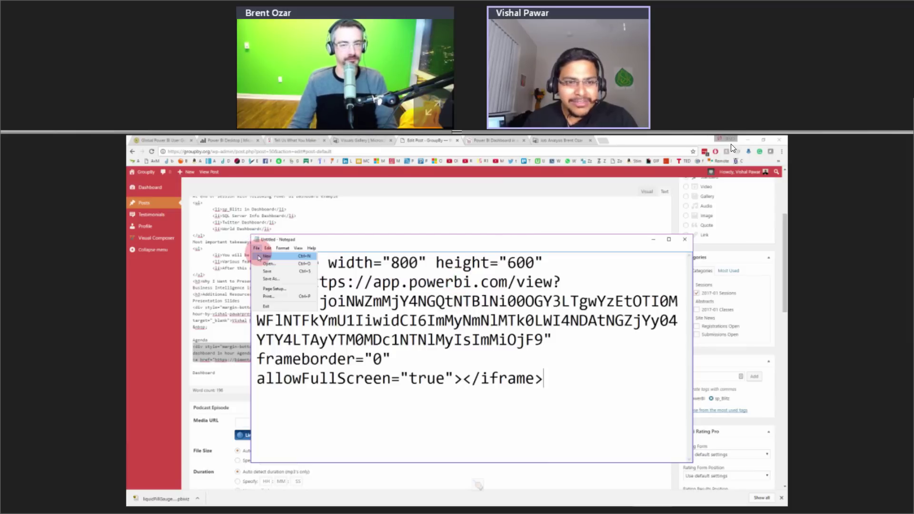
left_click(262, 271)
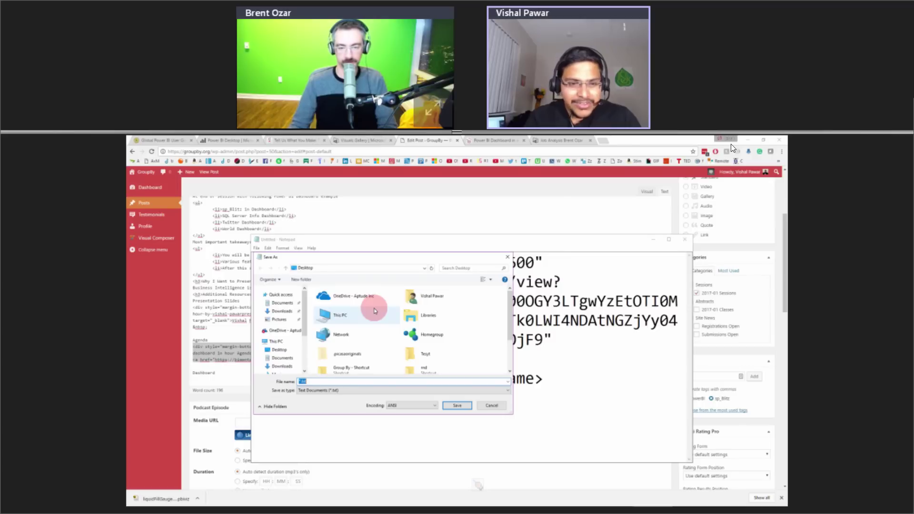
type("Test.html")
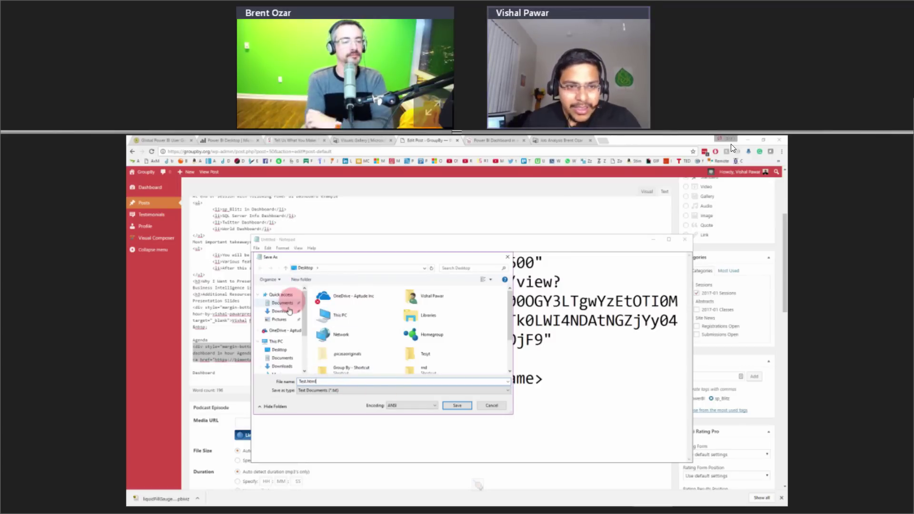
scroll(286, 349, "down", 1)
scroll(286, 348, "down", 1)
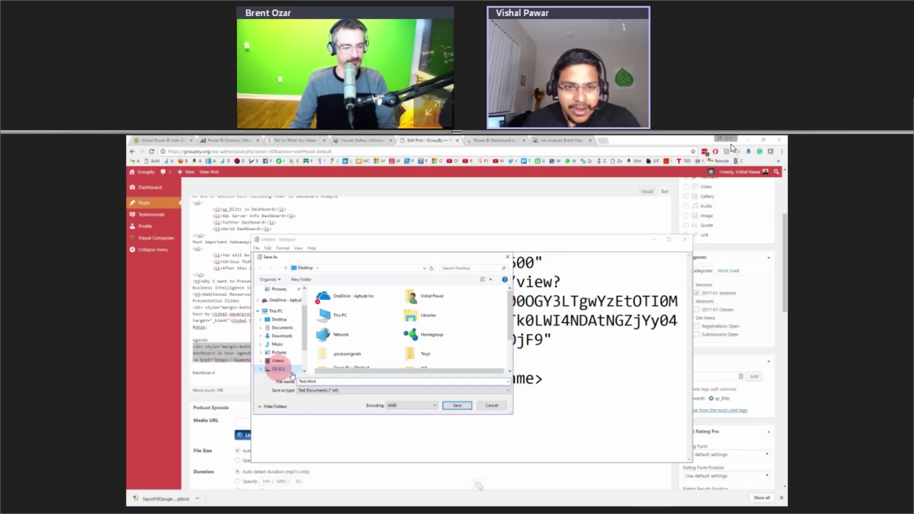
left_click(278, 369)
scroll(284, 367, "down", 1)
mouse_move(285, 503)
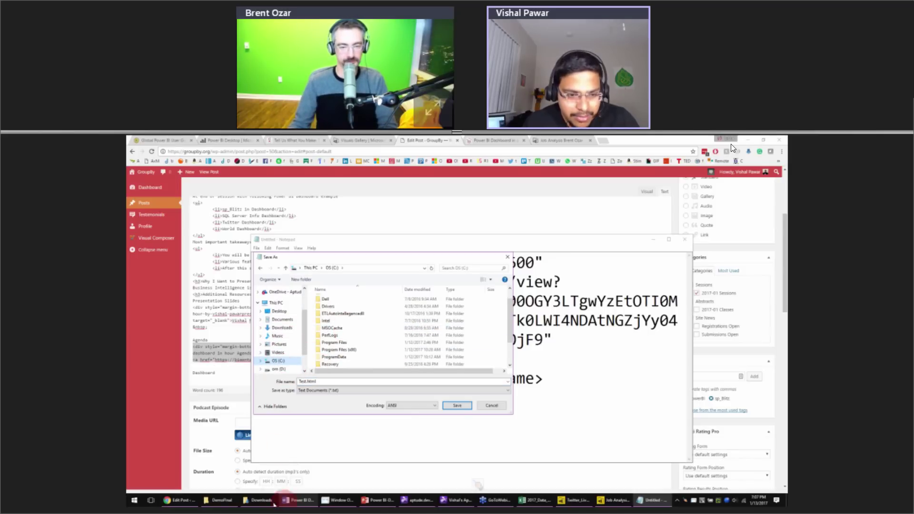
Copy the DemoFinal folder path from File Explorer, set it as the save location and save Test.html there.
left_click(231, 501)
left_click(418, 157)
key("ctrl+c")
key("alt+Tab")
left_click(351, 268)
key("ctrl+v")
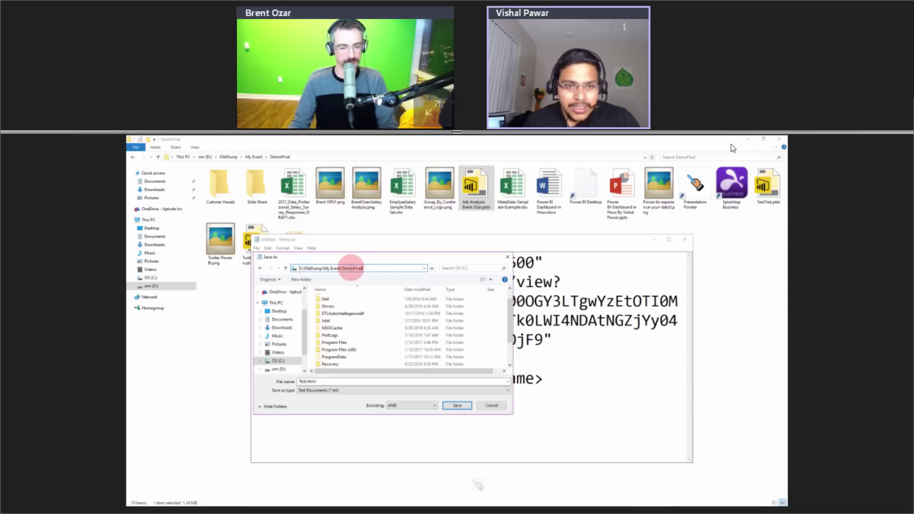
key("Return")
left_click(457, 406)
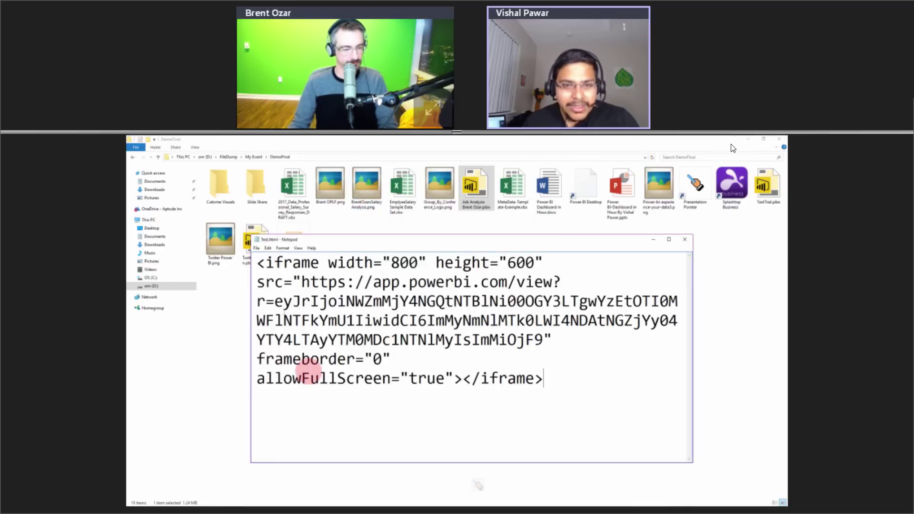
Locate Test.html in the DemoFinal folder and open it in Chrome.
left_click(230, 309)
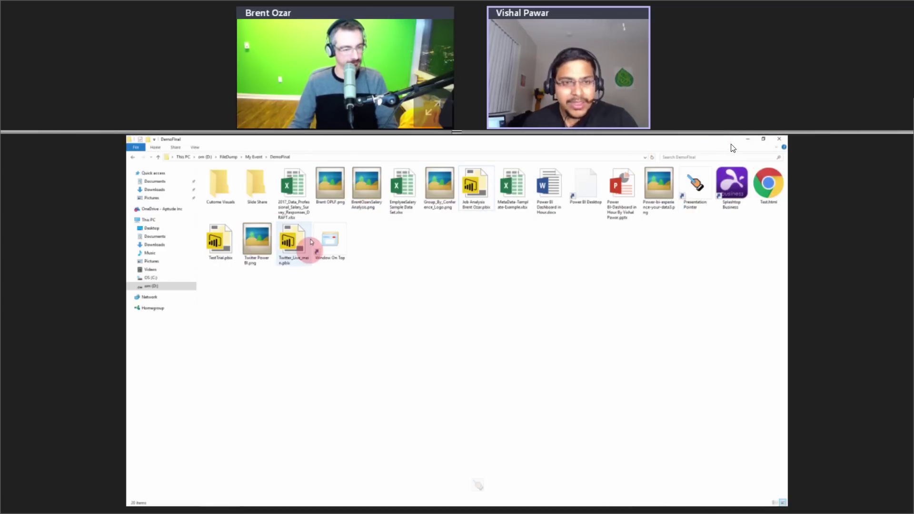
key("t")
key("t")
key("t")
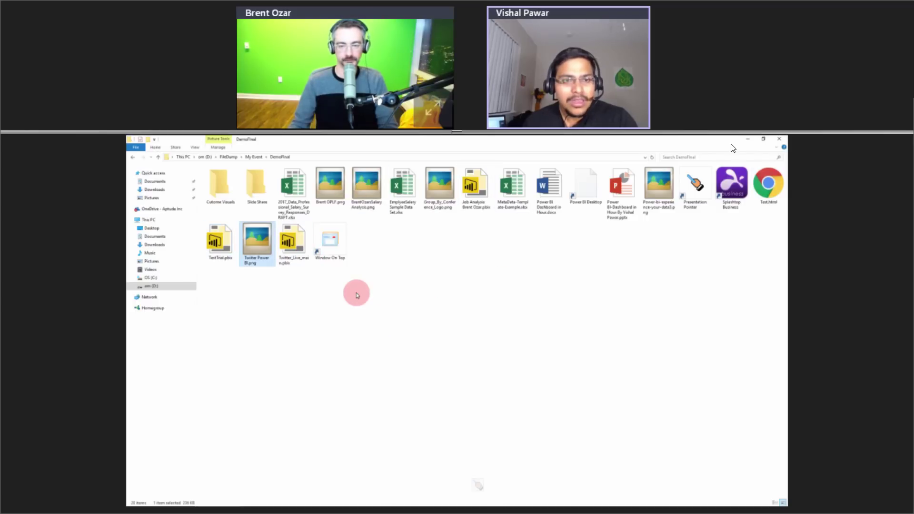
key("t")
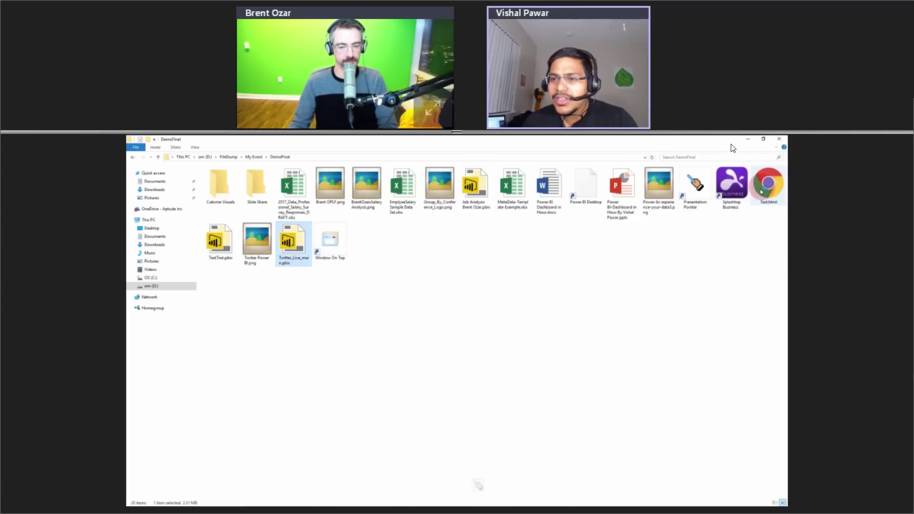
left_click(767, 187)
double_click(768, 187)
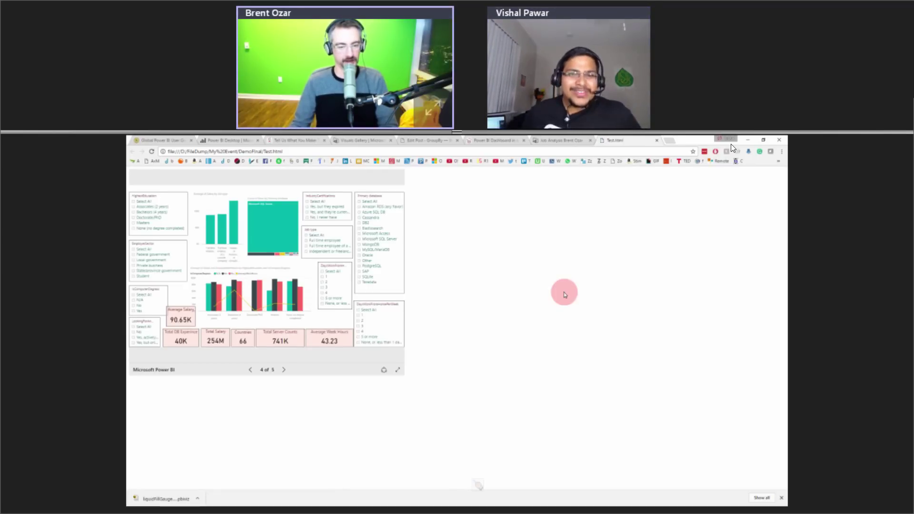
Page the embedded Power BI report back to its first page, then forward to page 2.
left_click(251, 371)
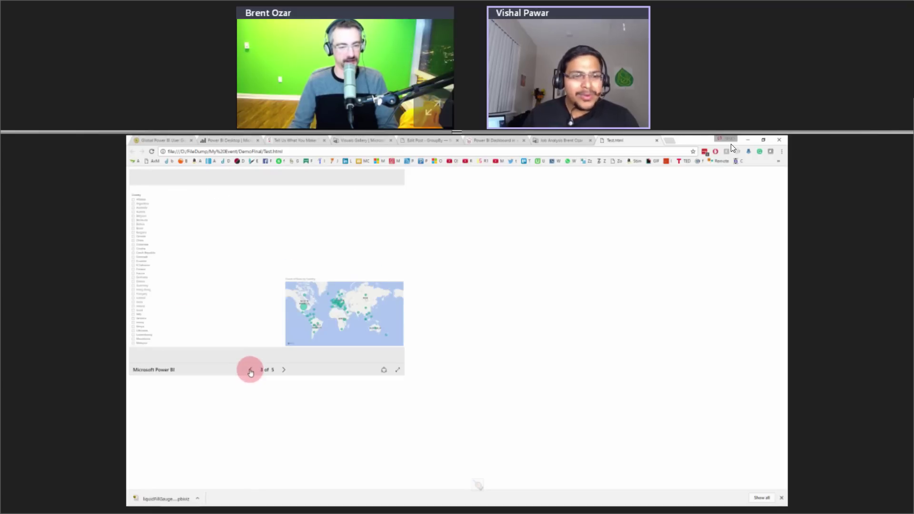
left_click(251, 374)
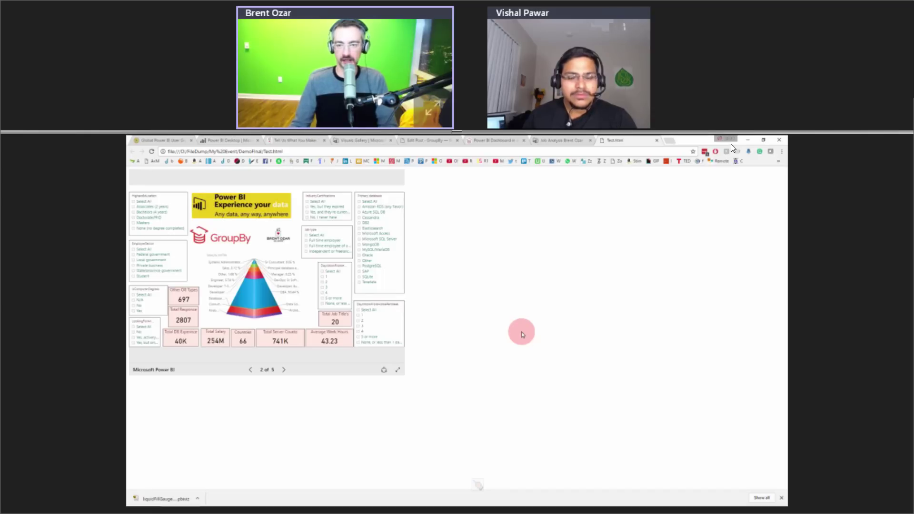
left_click(251, 370)
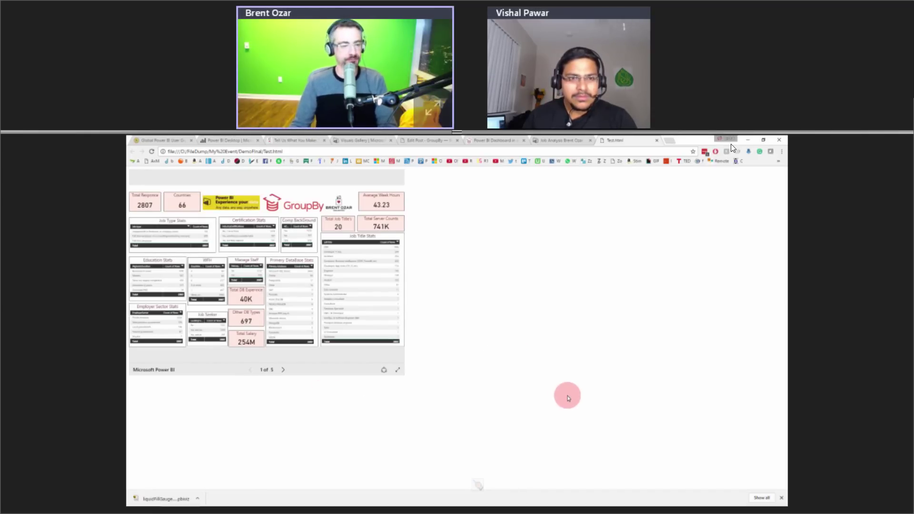
left_click(284, 370)
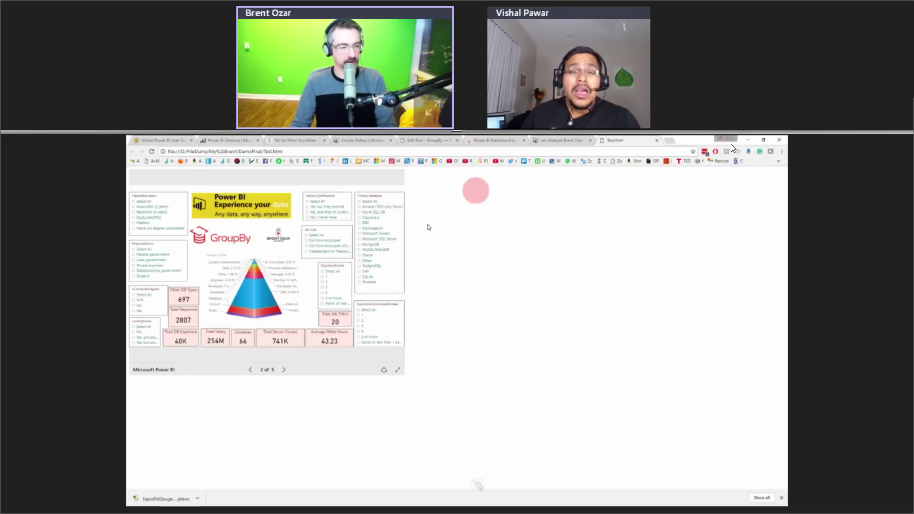
Look through the open Chrome pages, including the visuals gallery, Power BI Desktop and salary survey, ending on the Job Analysis report.
left_click(362, 141)
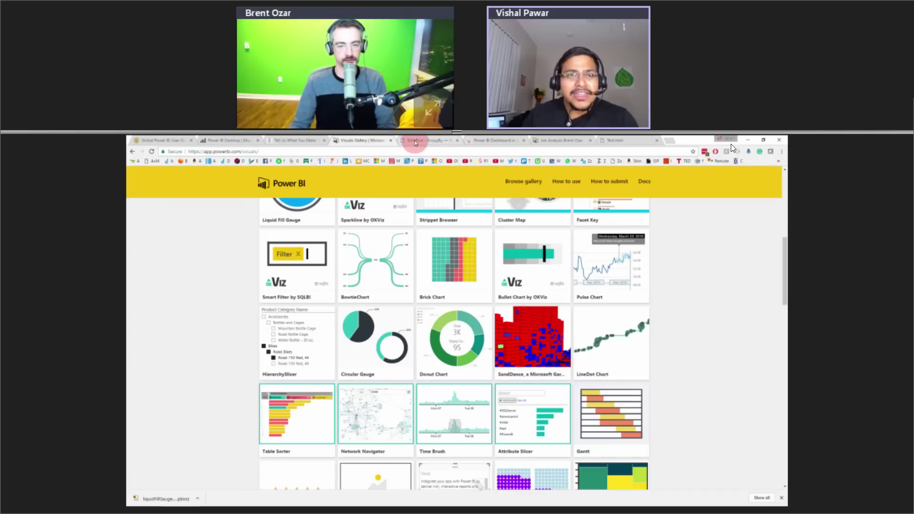
left_click(415, 141)
left_click(229, 142)
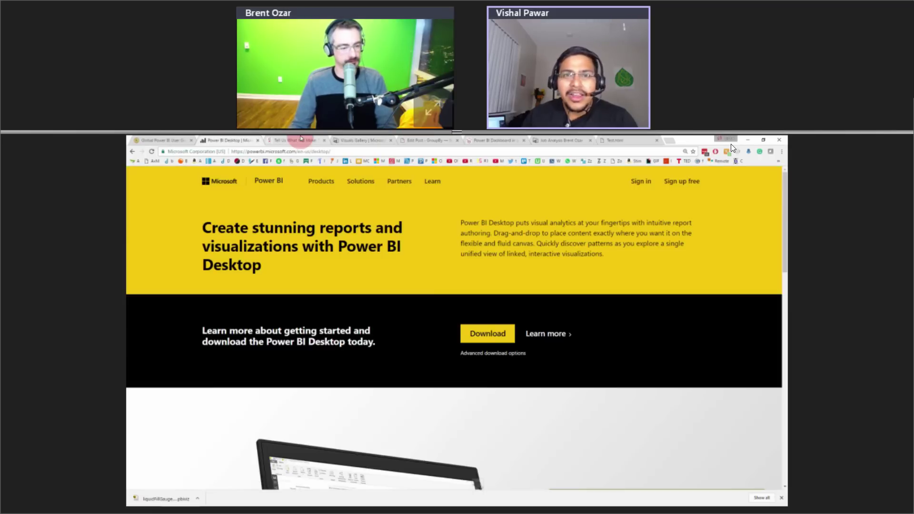
left_click(300, 140)
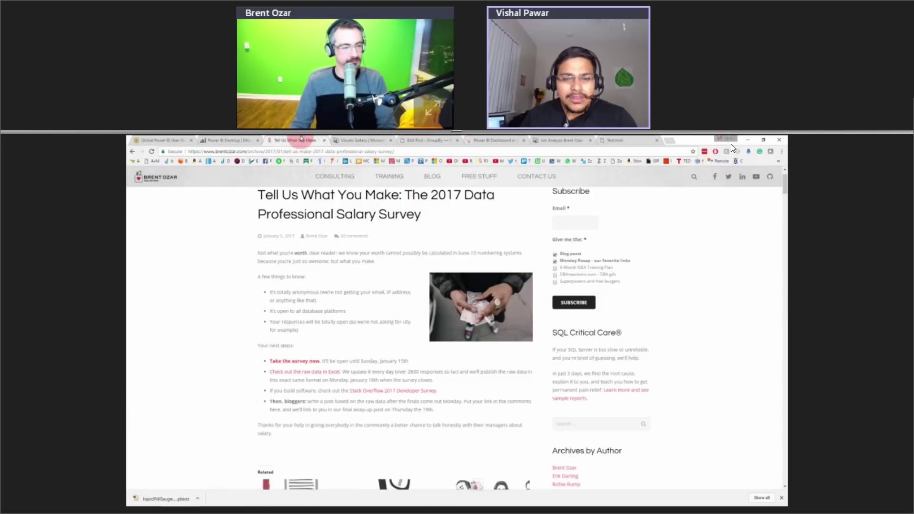
left_click(498, 139)
left_click(564, 140)
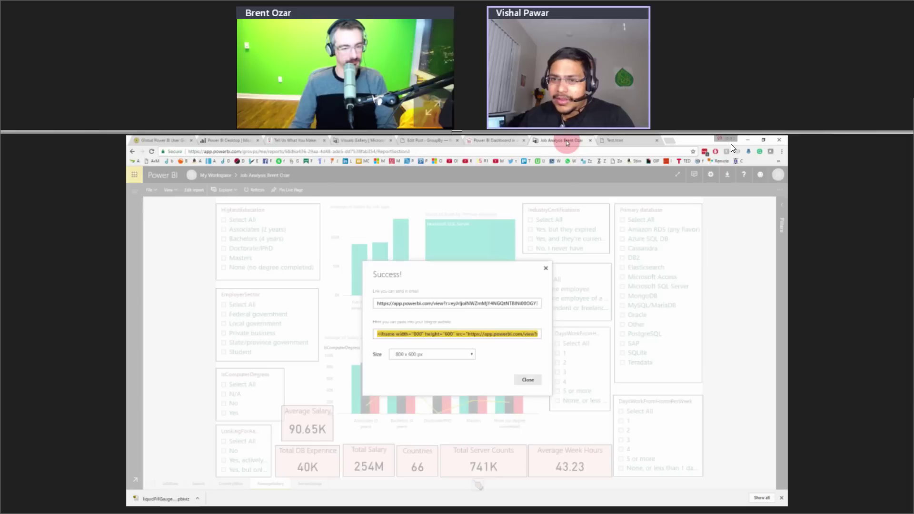
Close the embed code dialog and select all values in the report's Primary database slicer.
left_click(545, 269)
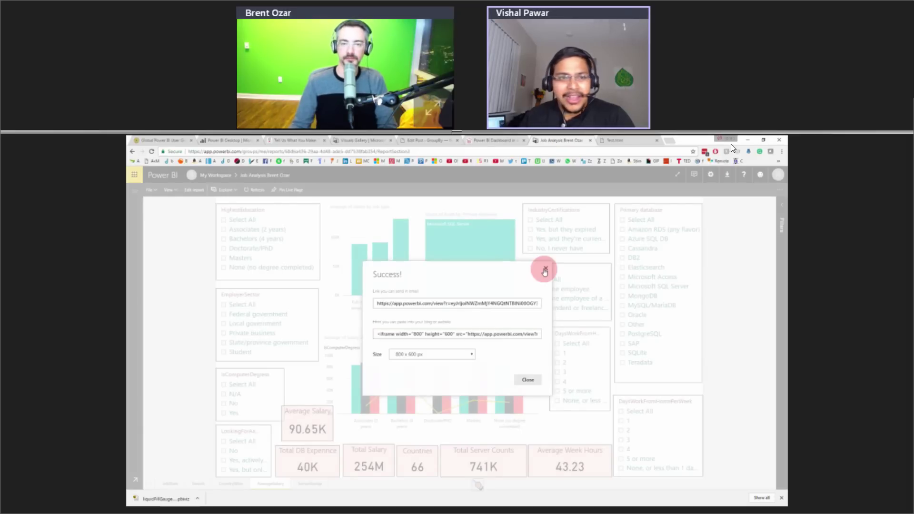
left_click(659, 208)
left_click(173, 203)
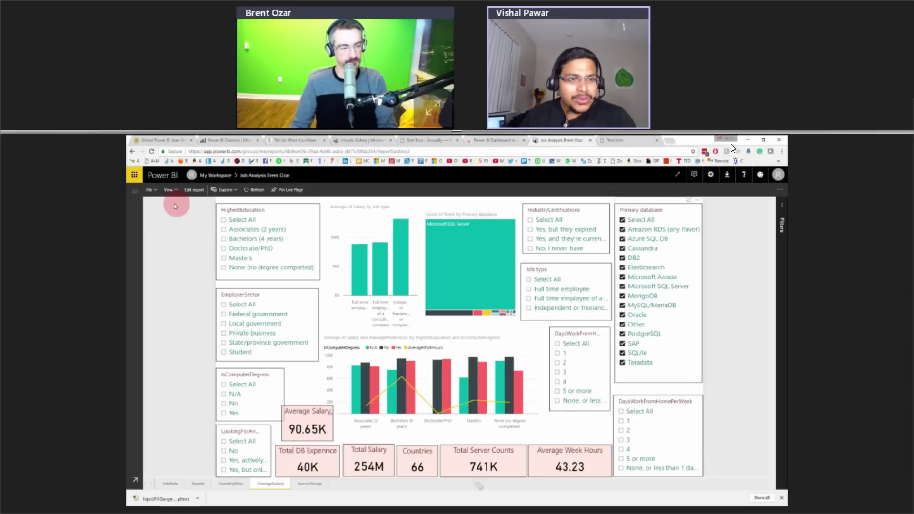
Expand the workspace navigation, open the sP_Blitz PBIDB Dashboard report and switch it to editing view.
left_click(135, 191)
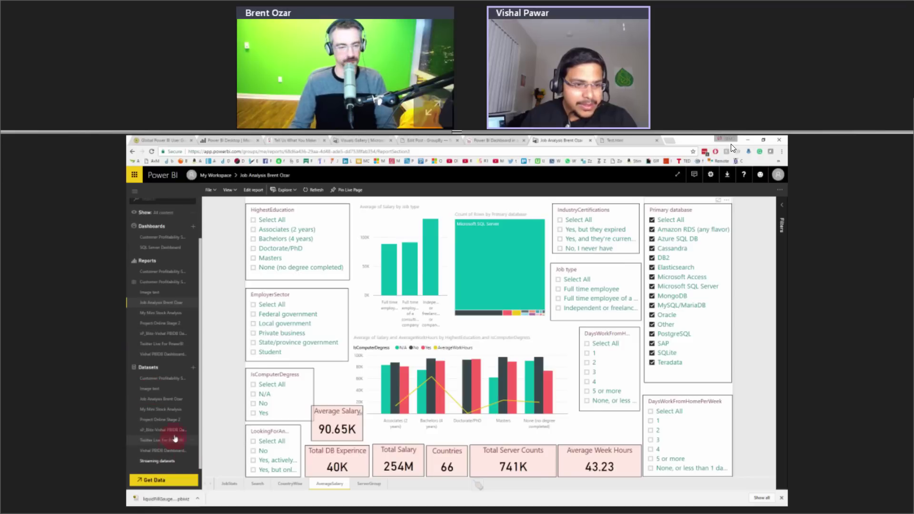
left_click(164, 337)
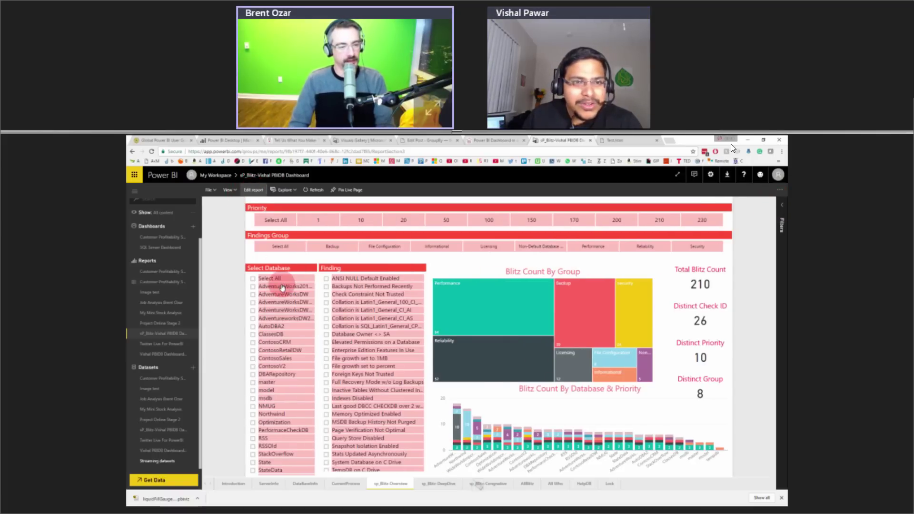
left_click(251, 191)
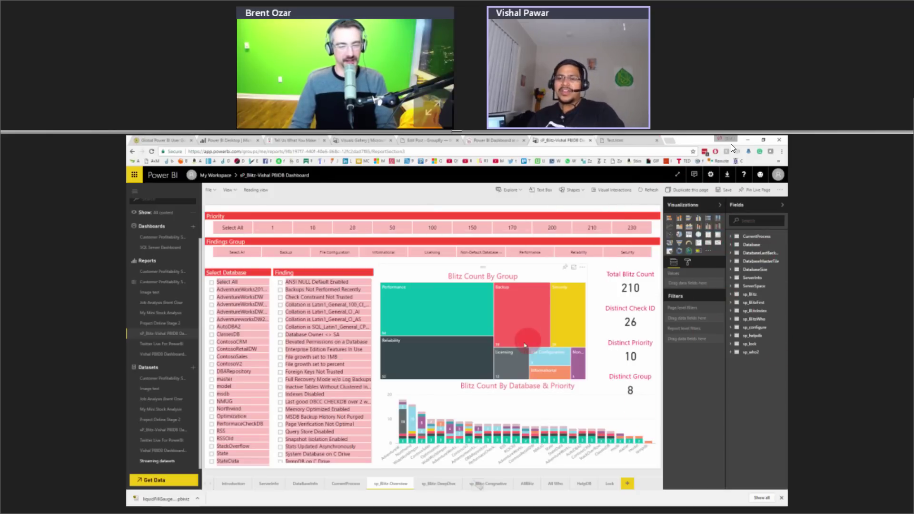
mouse_move(486, 374)
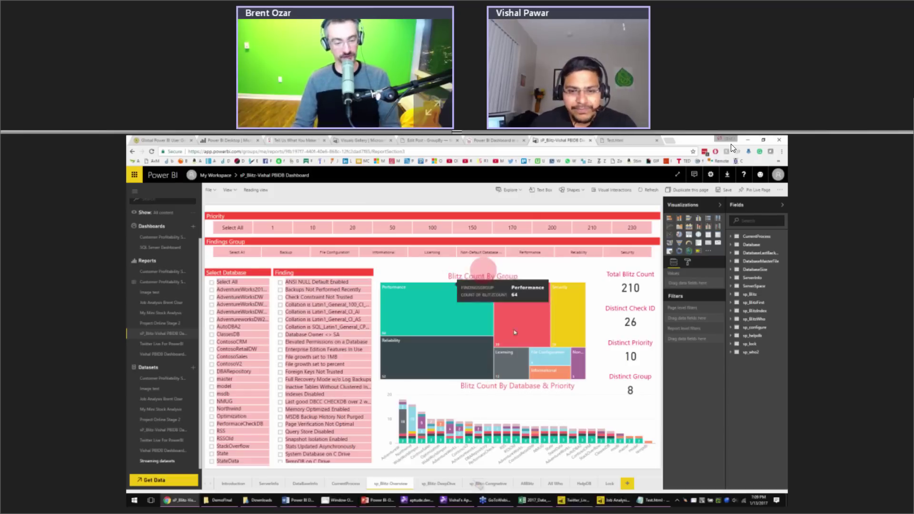
Switch to the PowerPoint presentation and show the "Thank you ! Any More Question !" slide with the reference links.
mouse_move(605, 504)
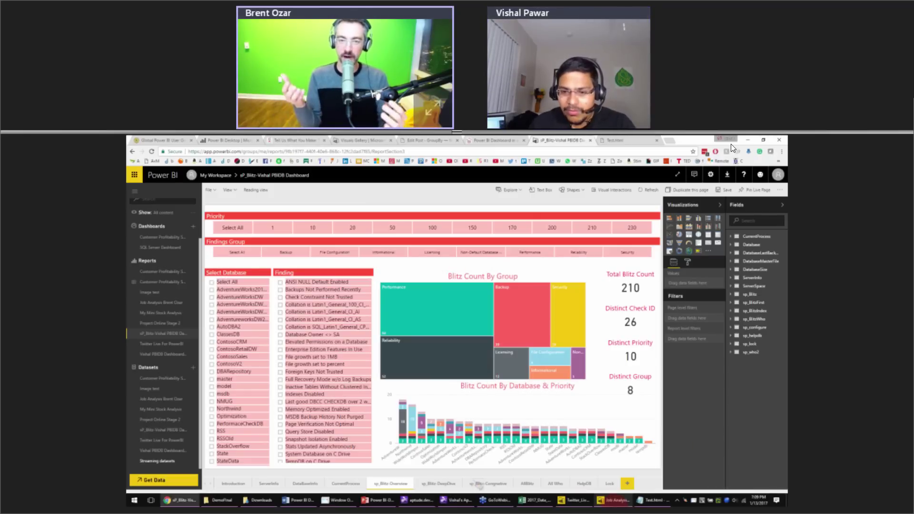
left_click(379, 500)
left_click(182, 435)
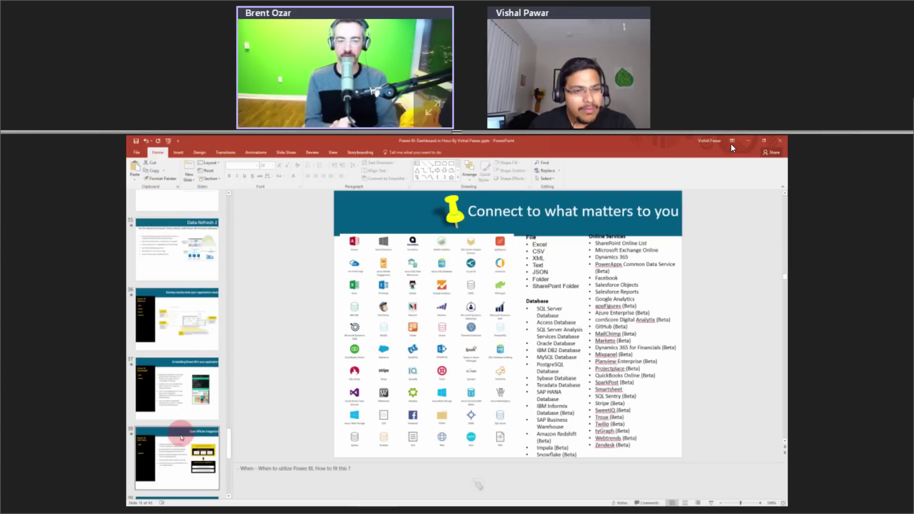
scroll(183, 428, "down", 5)
left_click(189, 394)
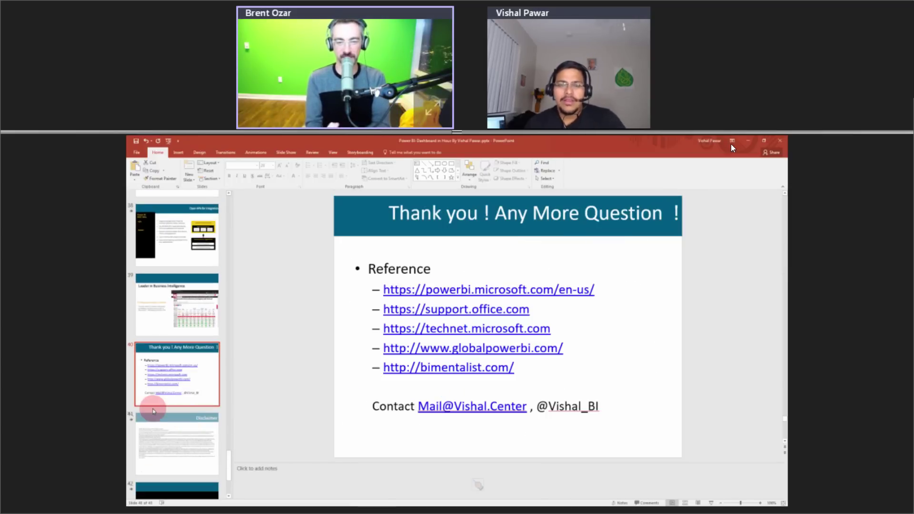